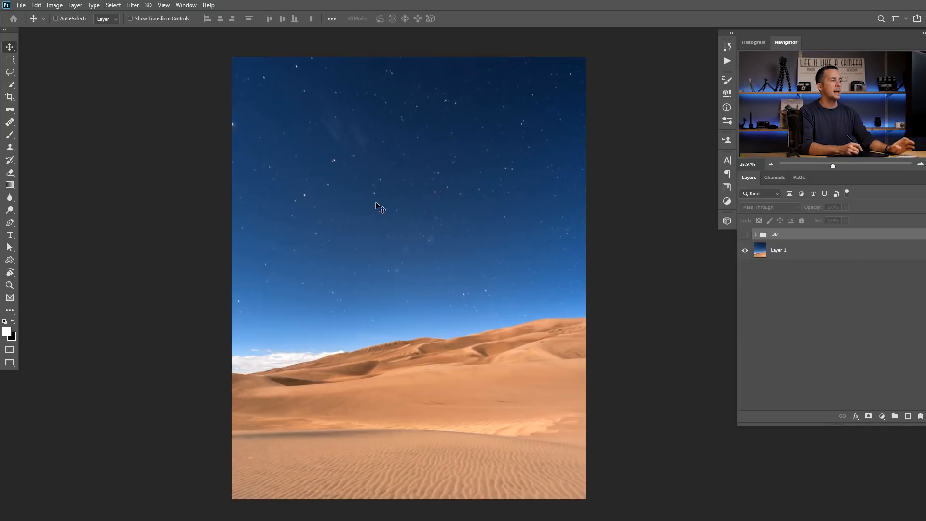
Show the 3D group to preview the floating towers over the desert, and hide the group again.
click(747, 235)
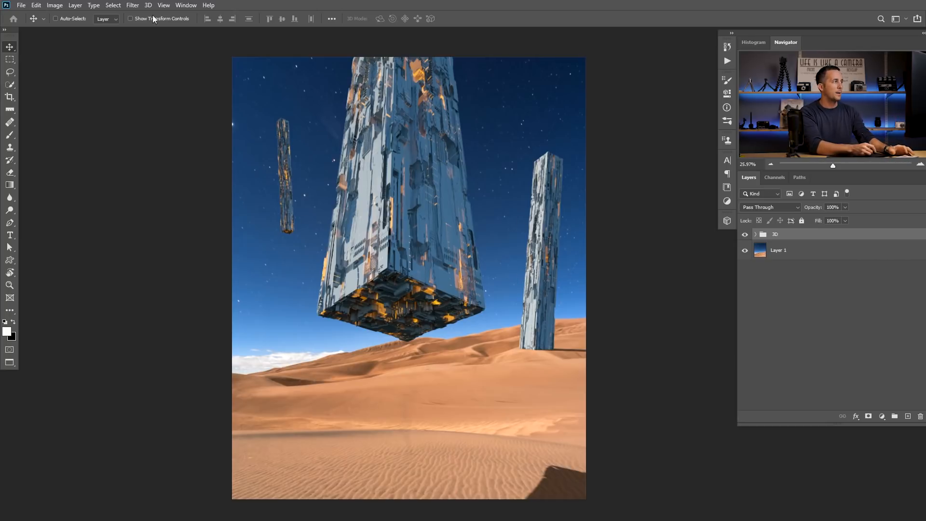
click(745, 235)
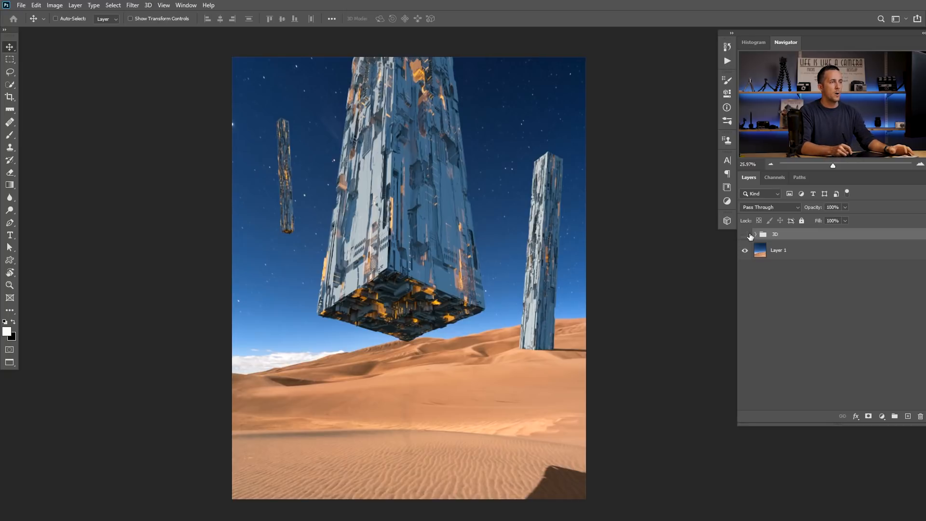
Add a new empty layer and create a Cube Wrap preset mesh from it, accepting the switch to the 3D workspace.
click(908, 416)
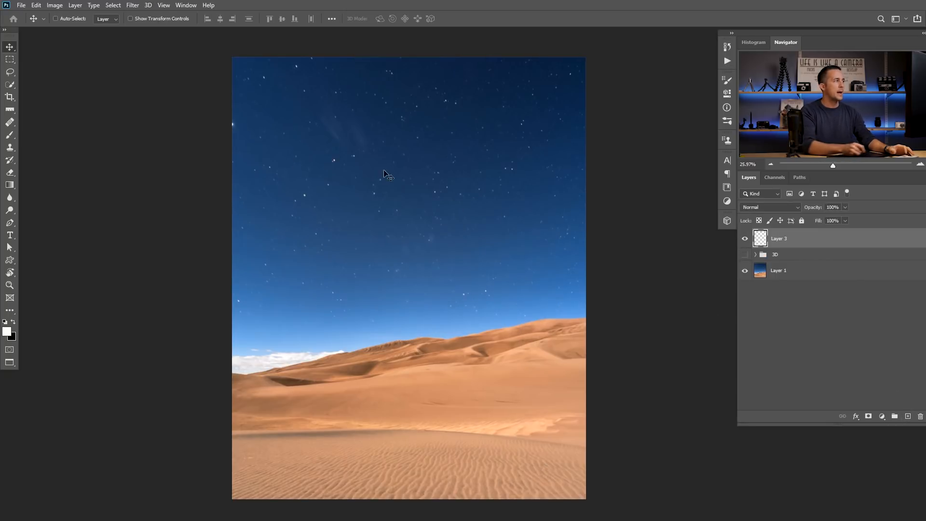
click(148, 5)
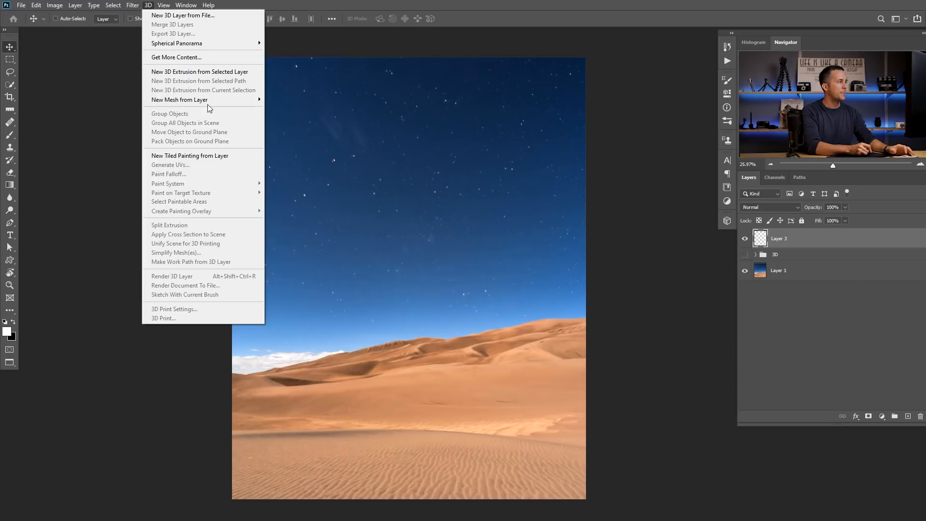
mouse_move(197, 103)
mouse_move(303, 109)
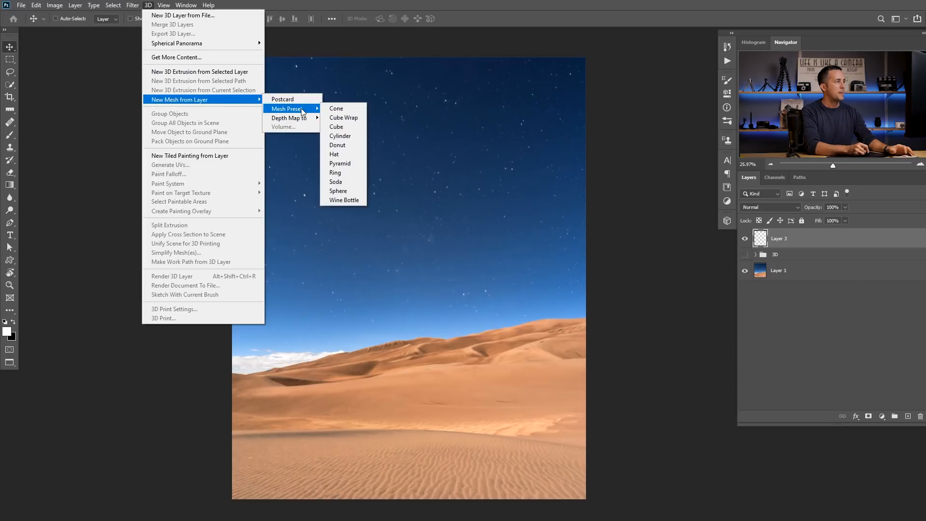
click(339, 127)
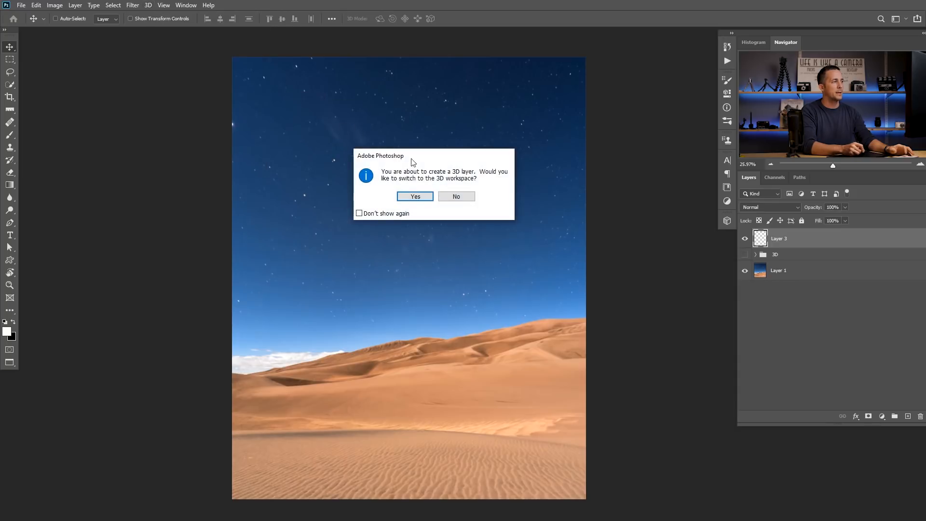
click(425, 195)
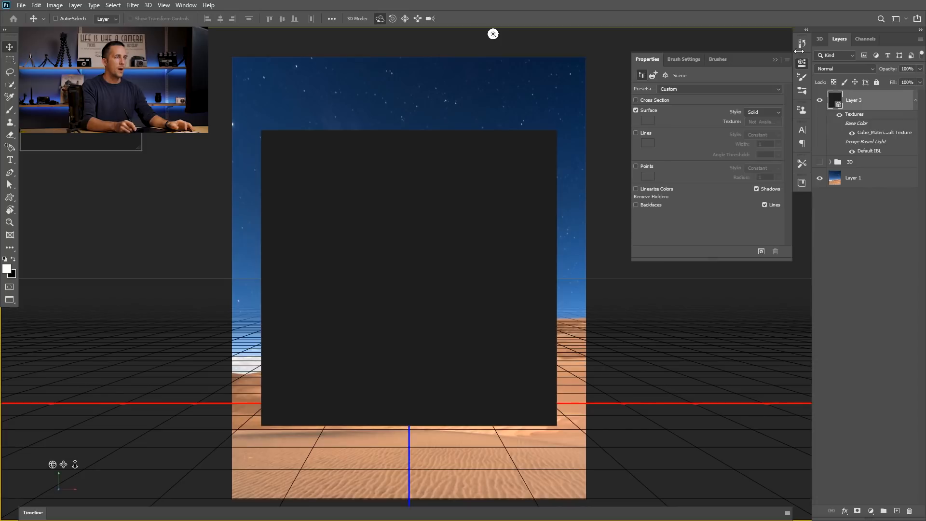
Orbit the scene to view the cube slightly from above and try repositioning and enlarging the Cube_Wrap mesh, undoing the last change.
click(819, 40)
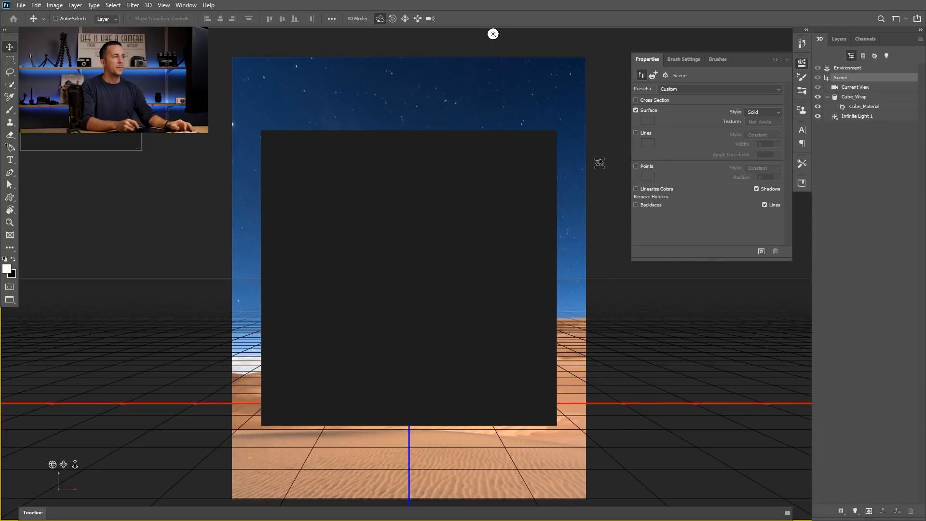
mouse_move(437, 249)
mouse_down()
mouse_move(378, 291)
mouse_move(334, 261)
mouse_move(443, 248)
mouse_move(433, 293)
mouse_move(426, 262)
mouse_up()
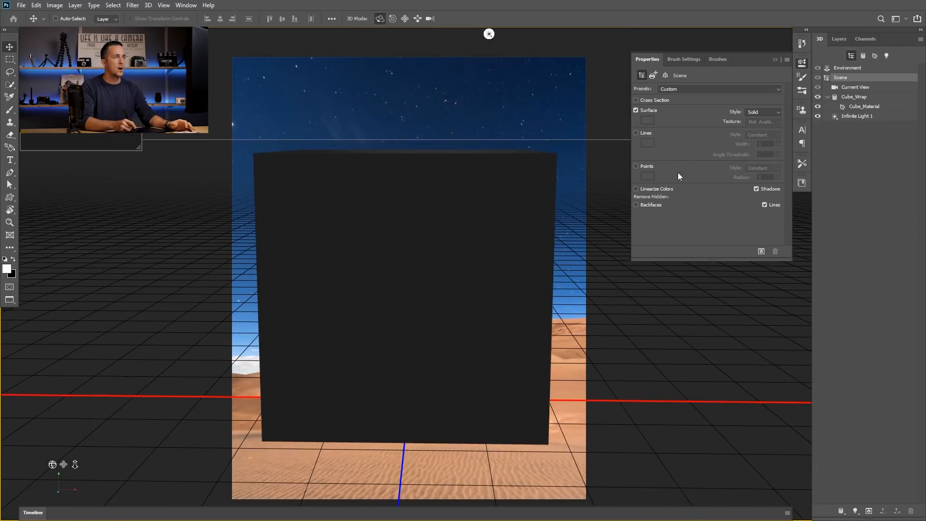
click(856, 98)
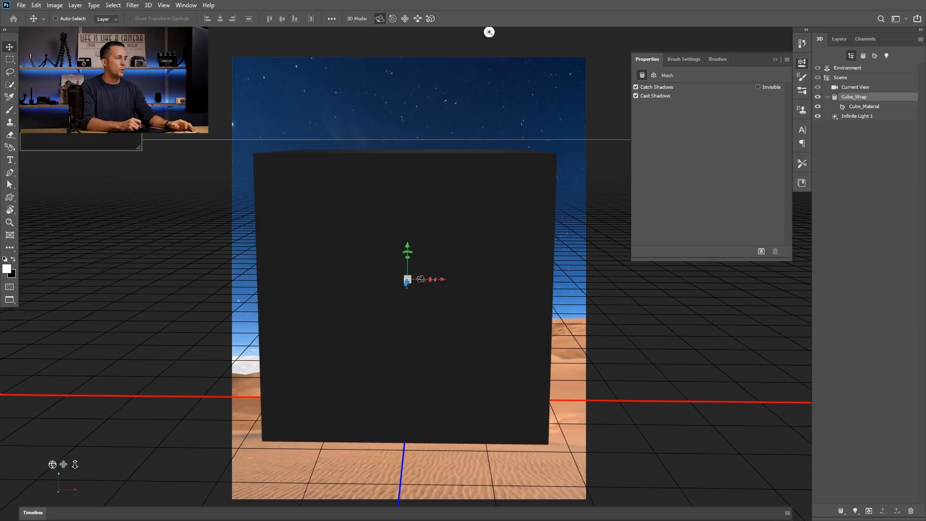
mouse_move(408, 243)
mouse_down()
mouse_move(407, 198)
mouse_move(407, 235)
mouse_up()
drag(407, 277, 394, 159)
key(ctrl+z)
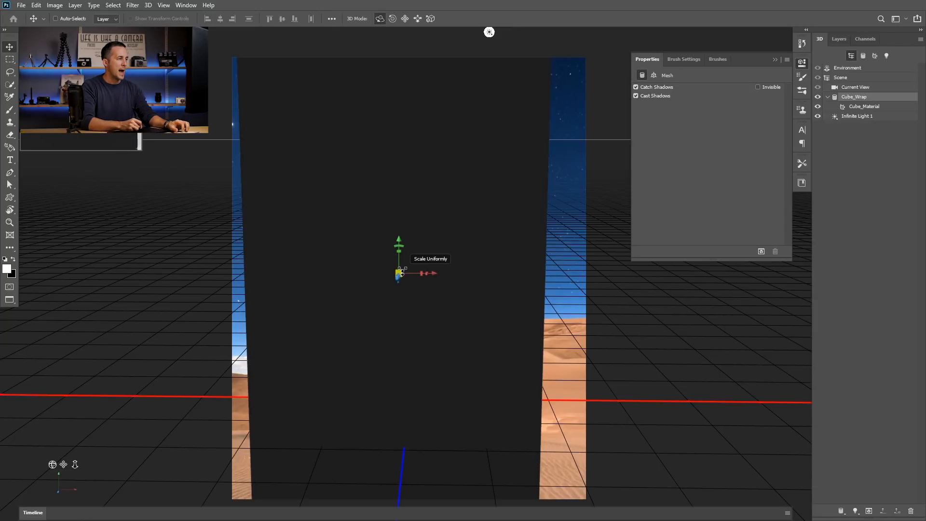
Scale the cube down uniformly to about 0.22 in X and Z, and stretch it along Y into a tall narrow pillar.
drag(399, 273, 239, 427)
mouse_move(445, 246)
mouse_down()
mouse_move(398, 247)
mouse_move(420, 140)
mouse_move(434, 240)
mouse_up()
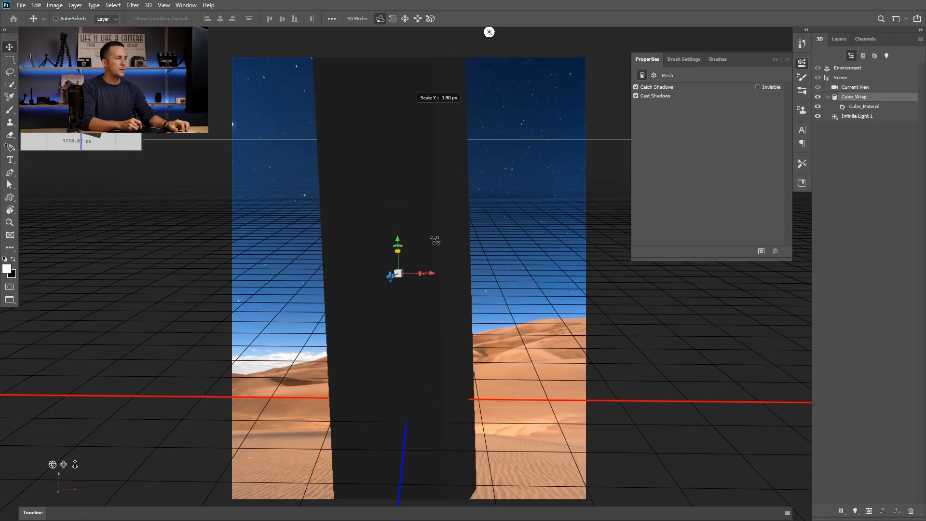
drag(398, 274, 284, 379)
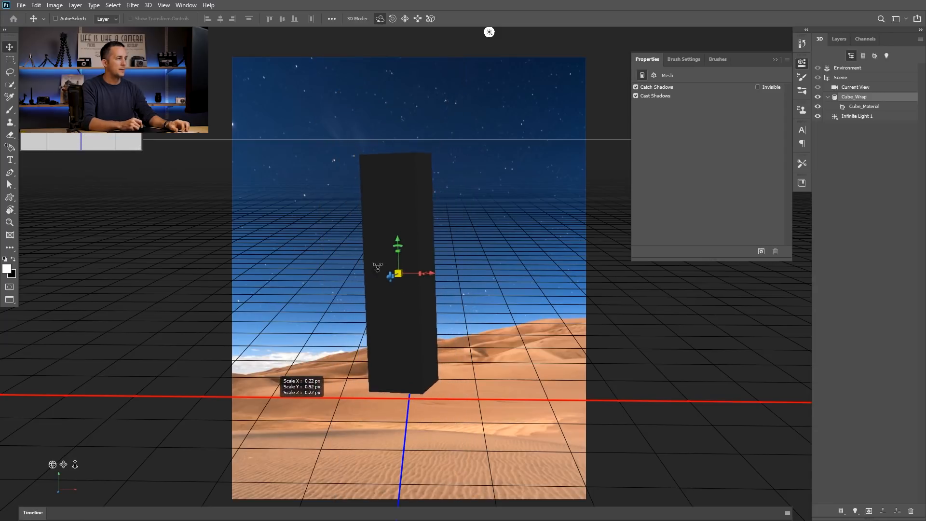
click(398, 182)
click(401, 218)
click(397, 255)
click(398, 253)
drag(397, 251, 407, 172)
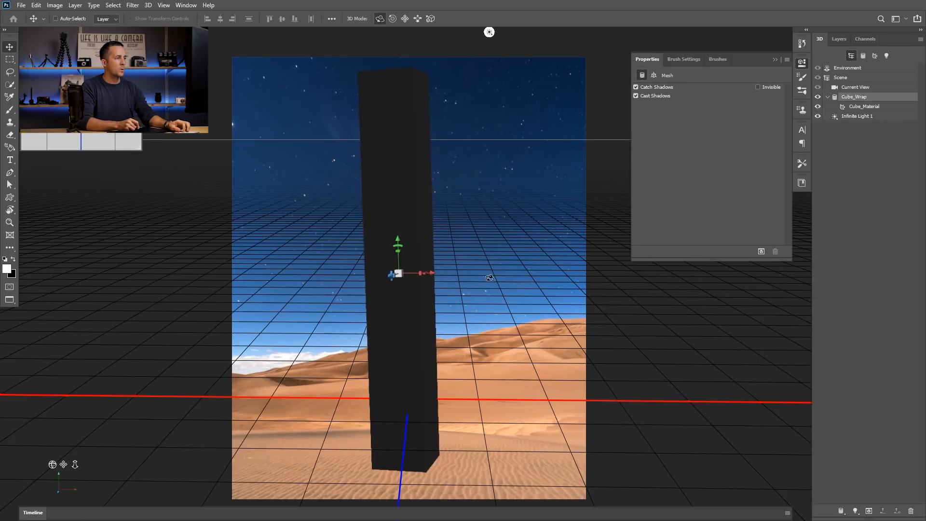
Orbit and pan the scene camera to match the ground plane's horizon to the desert, and raise the pillar above the foreground sand.
click(841, 77)
mouse_move(484, 278)
mouse_down()
mouse_move(491, 253)
mouse_move(475, 265)
mouse_up()
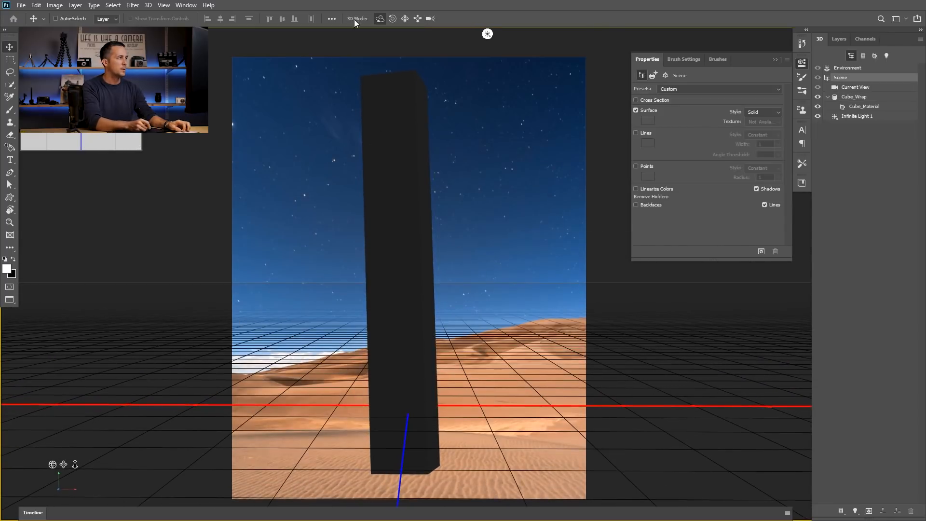
click(405, 18)
drag(487, 213, 505, 431)
drag(465, 291, 461, 285)
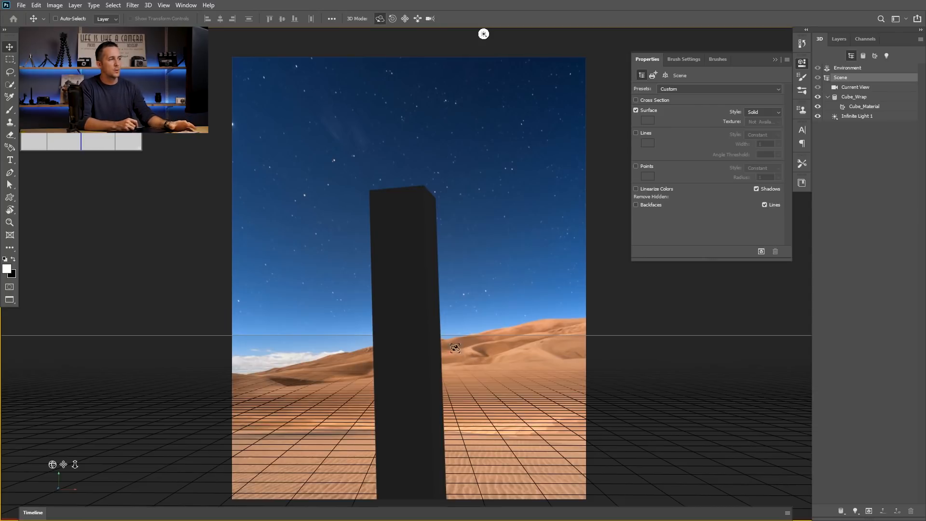
click(854, 98)
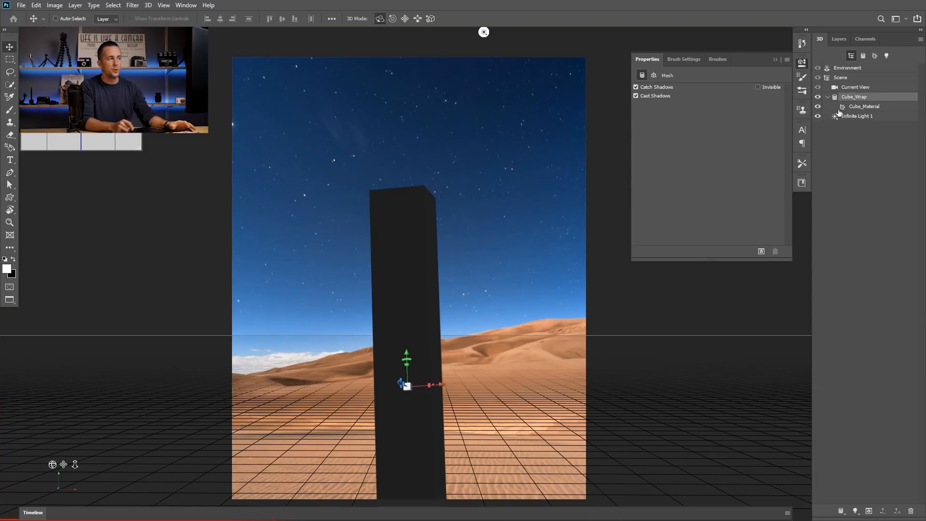
drag(407, 359, 417, 170)
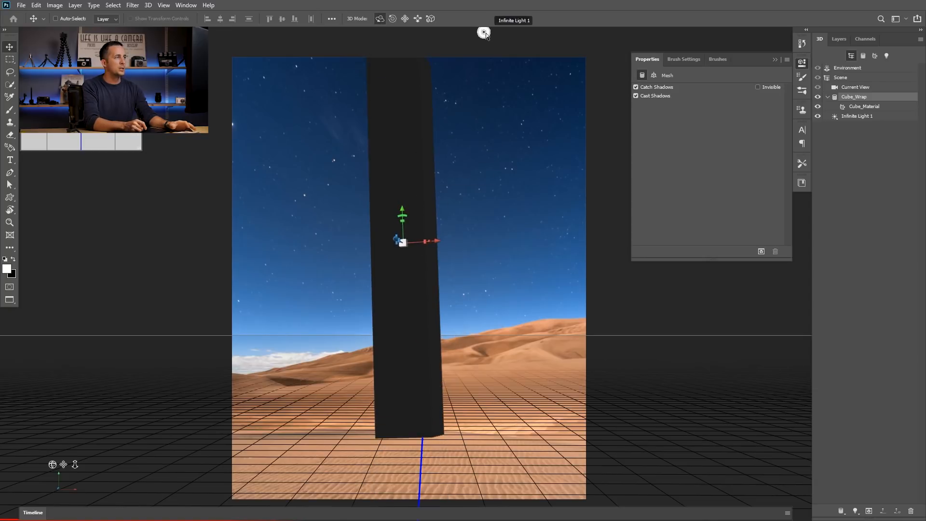
Aim Infinite Light 1 from the upper left of the scene and set its intensity to 268%.
click(887, 55)
drag(464, 182, 382, 202)
drag(656, 118, 685, 118)
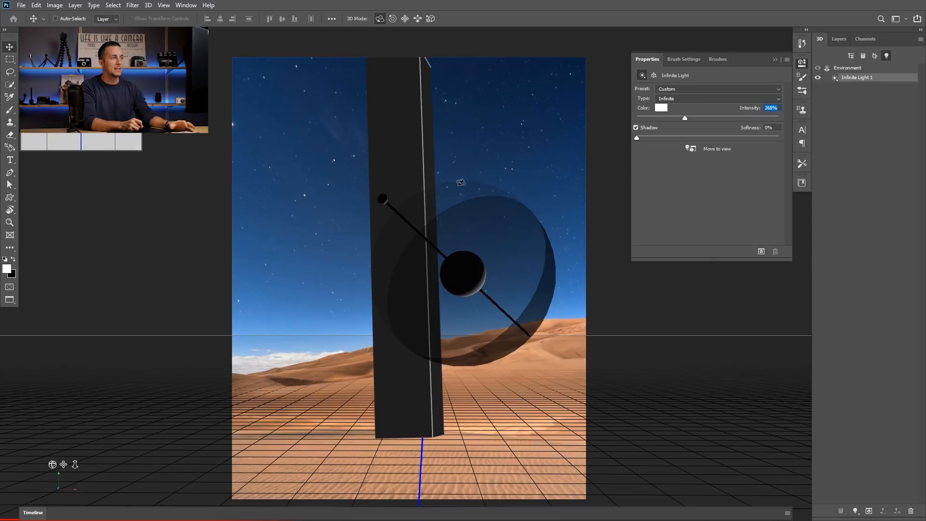
Try several preset materials on Cube_Material and apply the plain white one.
click(852, 56)
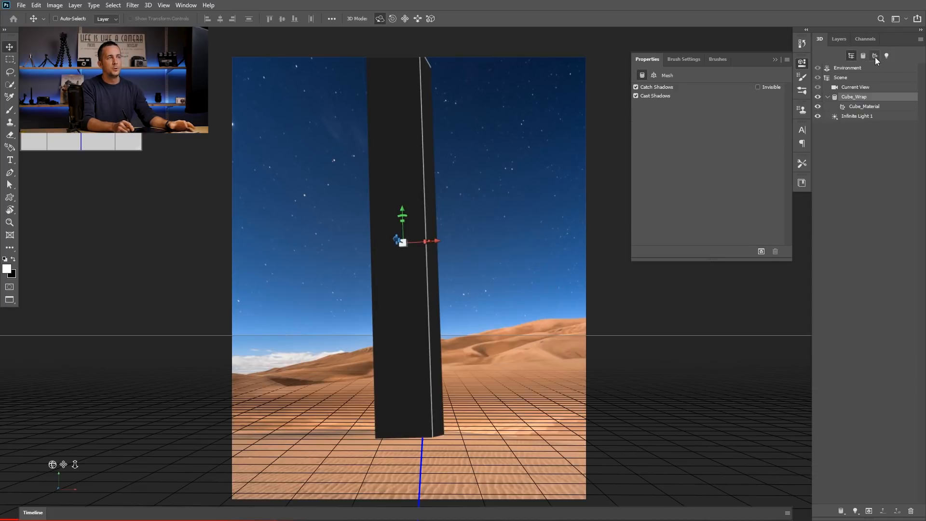
click(874, 56)
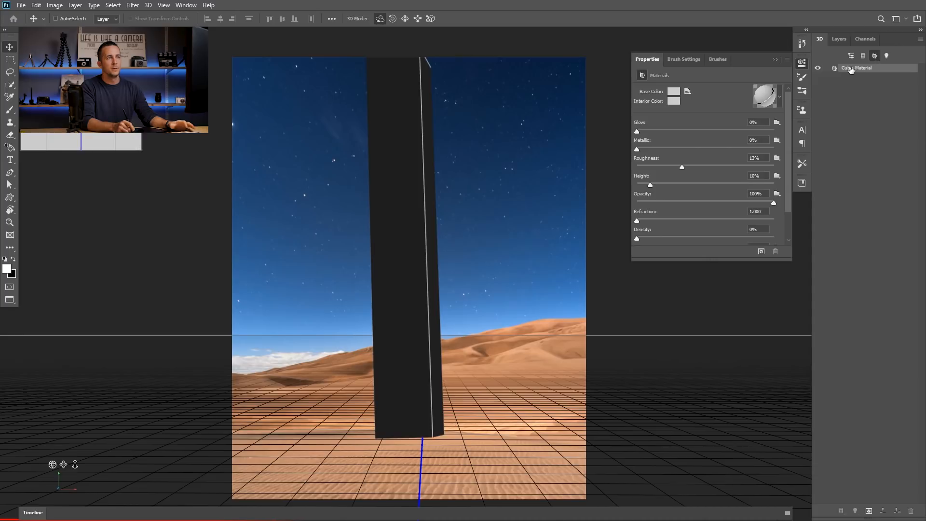
click(781, 99)
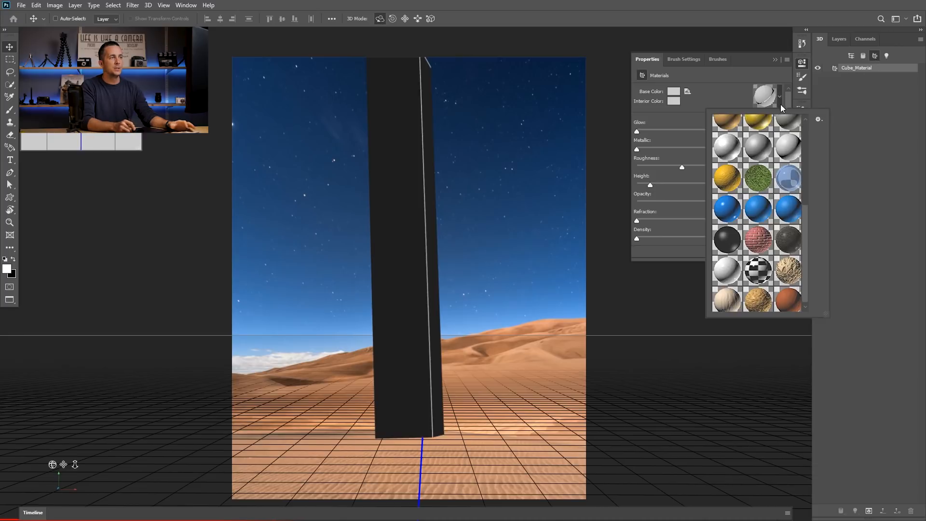
click(726, 274)
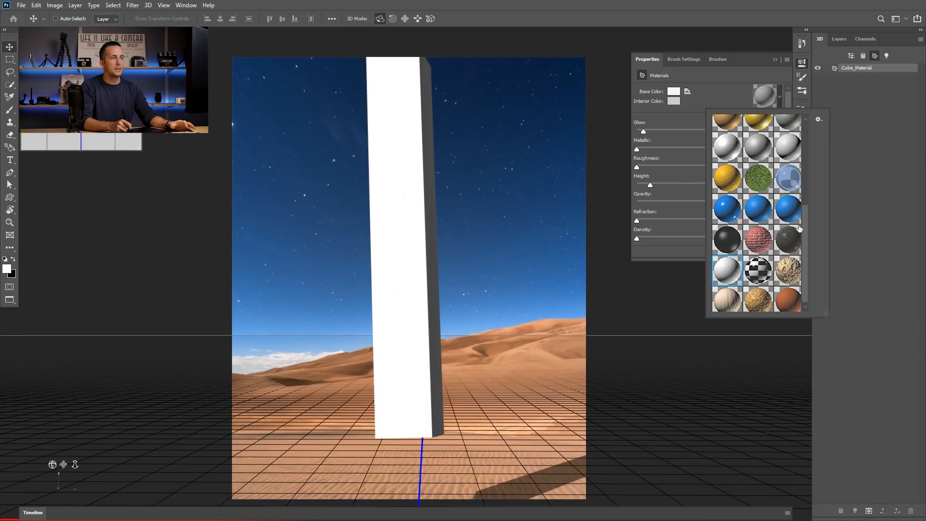
click(760, 298)
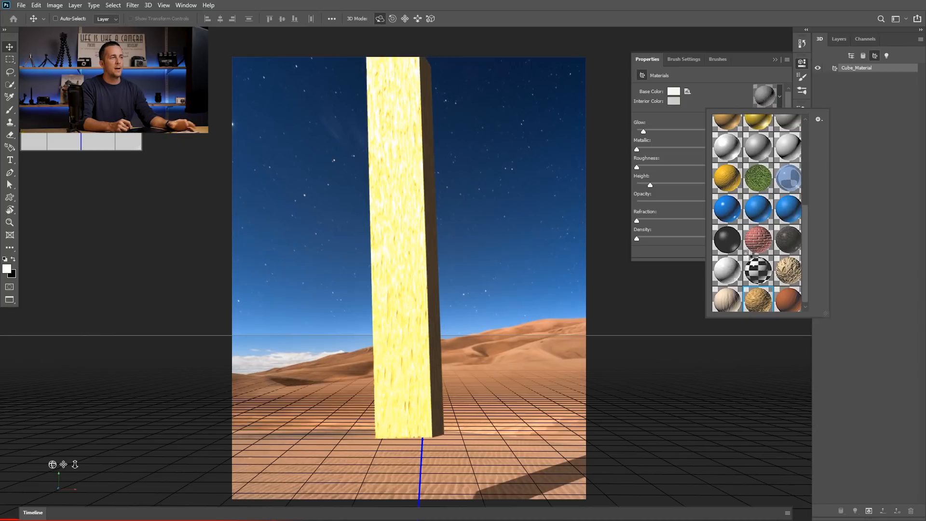
click(729, 274)
click(791, 180)
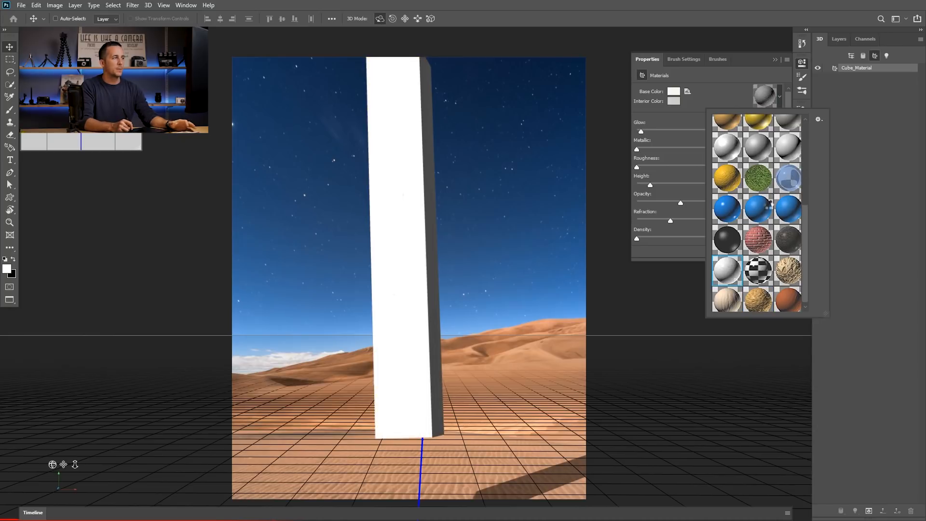
click(732, 271)
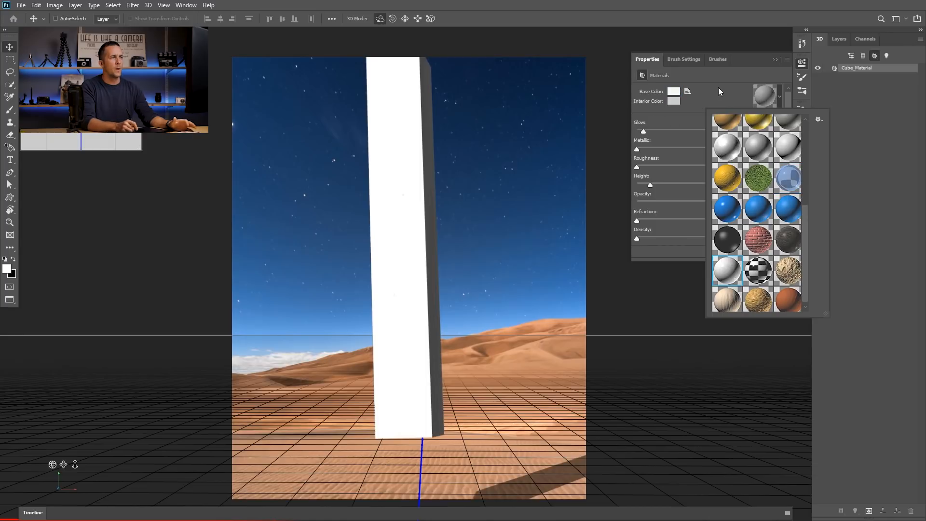
click(719, 90)
Set the infinite light's intensity to 77% and shadow softness to 68%, and re-aim it to shine more from the side.
click(887, 56)
drag(684, 117, 653, 121)
mouse_move(384, 197)
mouse_down()
mouse_move(391, 230)
mouse_move(369, 162)
mouse_move(401, 142)
mouse_move(336, 213)
mouse_up()
mouse_move(537, 318)
mouse_down()
mouse_move(428, 306)
mouse_move(509, 309)
mouse_move(522, 290)
mouse_up()
drag(644, 140, 710, 136)
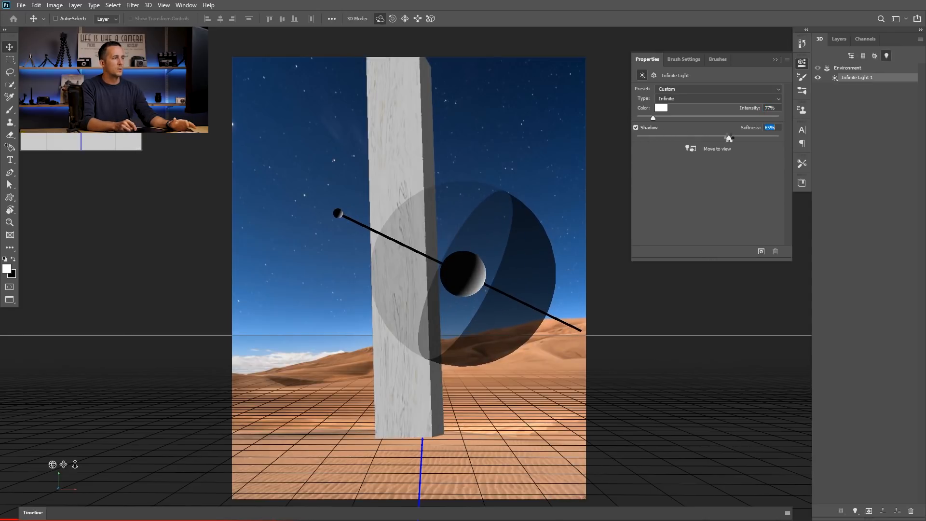
drag(382, 241, 384, 214)
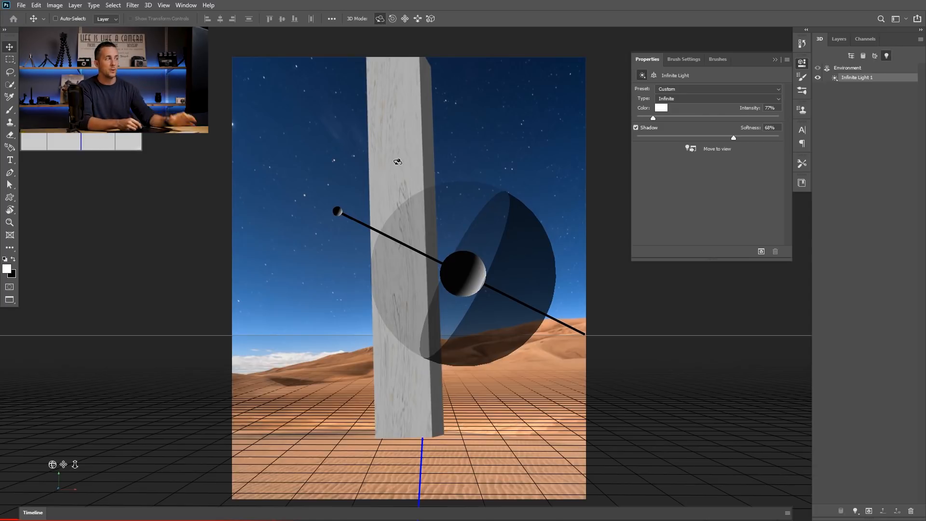
mouse_move(411, 164)
mouse_down()
mouse_move(419, 155)
mouse_move(405, 160)
mouse_up()
Raise the Cube_Wrap pillar off the ground and rotate it so a vertical corner and its underside face the camera.
click(851, 56)
click(856, 96)
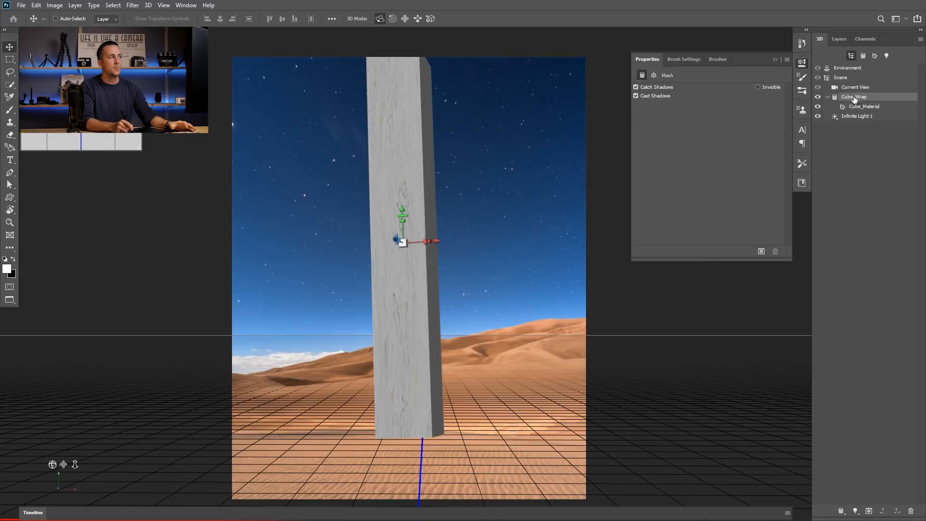
drag(402, 210, 402, 134)
drag(404, 263, 421, 187)
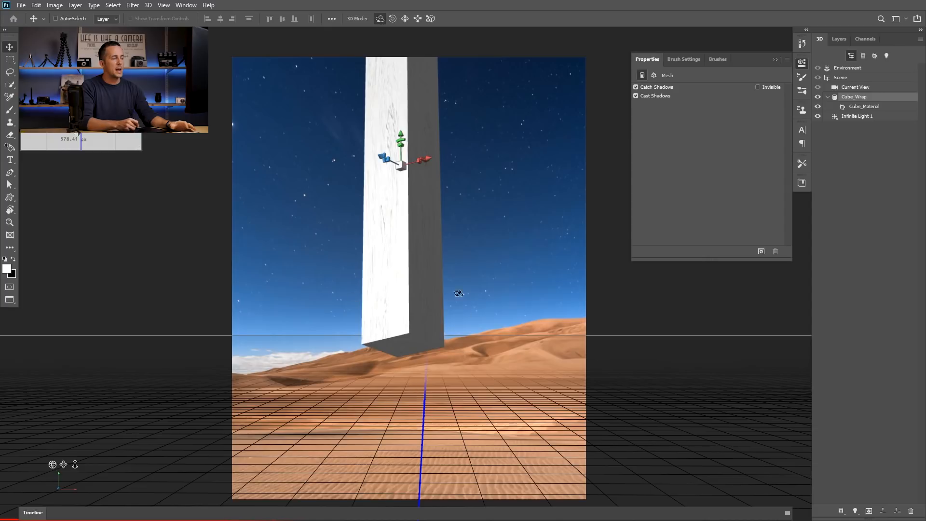
Set the Current View camera's field of view to a 24 mm lens.
click(854, 88)
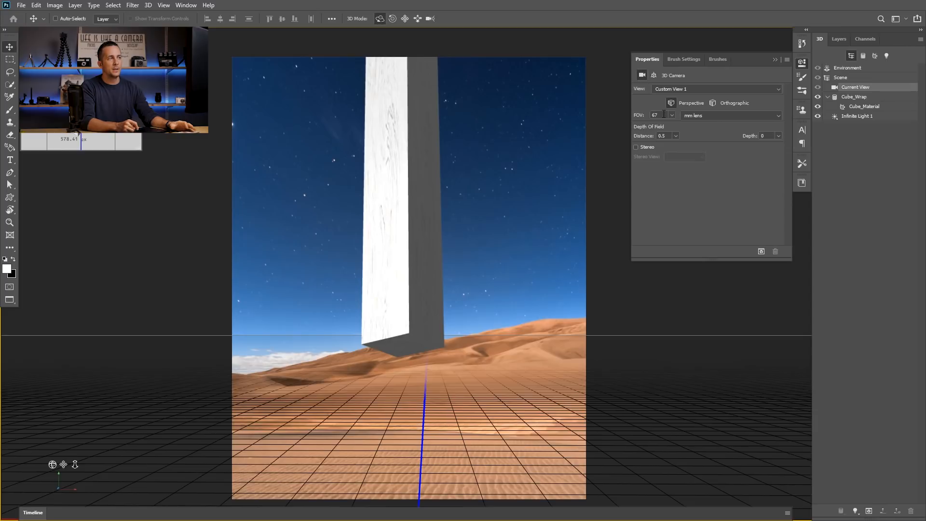
click(637, 116)
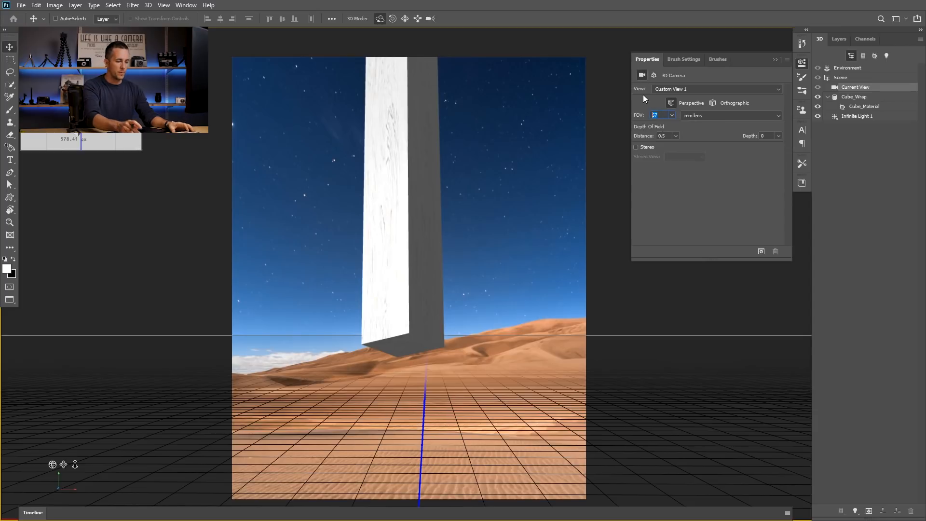
text(24)
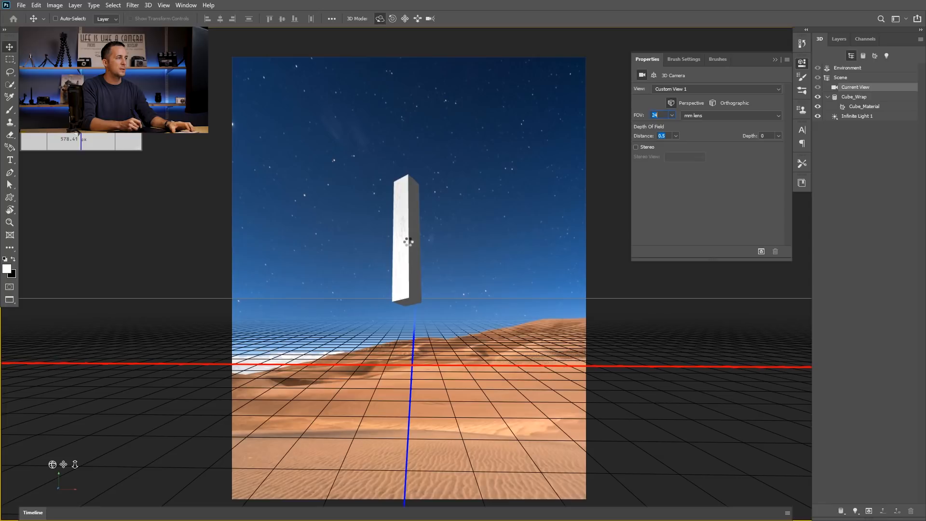
Enlarge the pillar and position it so its top extends past the canvas and its base floats just above the dunes.
click(407, 237)
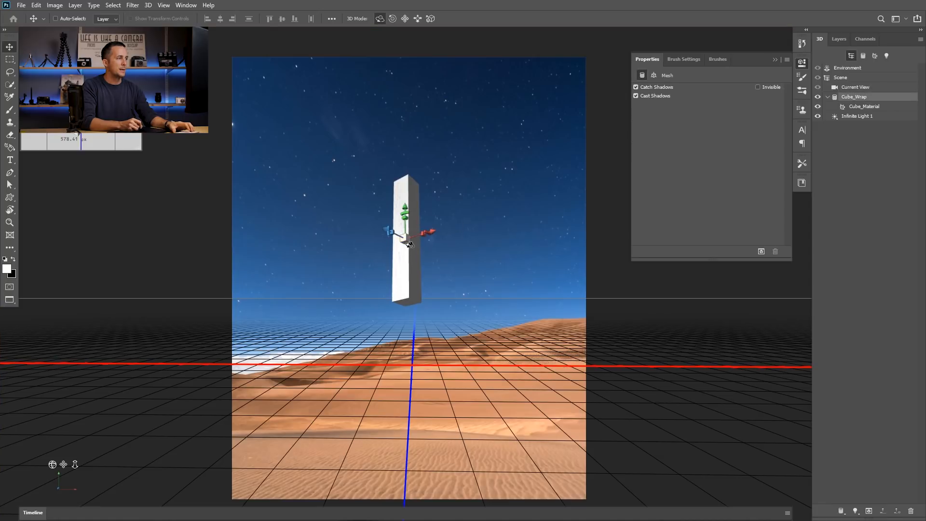
drag(404, 254, 468, 305)
drag(406, 241, 238, 369)
drag(357, 233, 361, 81)
click(363, 146)
click(363, 146)
drag(398, 110, 429, 108)
drag(403, 79, 401, 91)
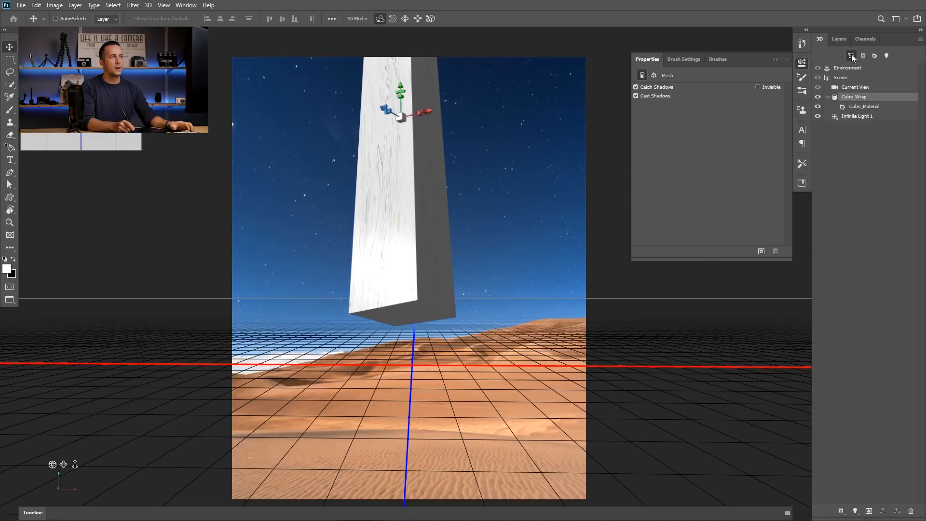
Duplicate Layer 3 and reshape its pillar into a smaller, slightly tilted one standing on the dunes beside the main tower.
click(841, 40)
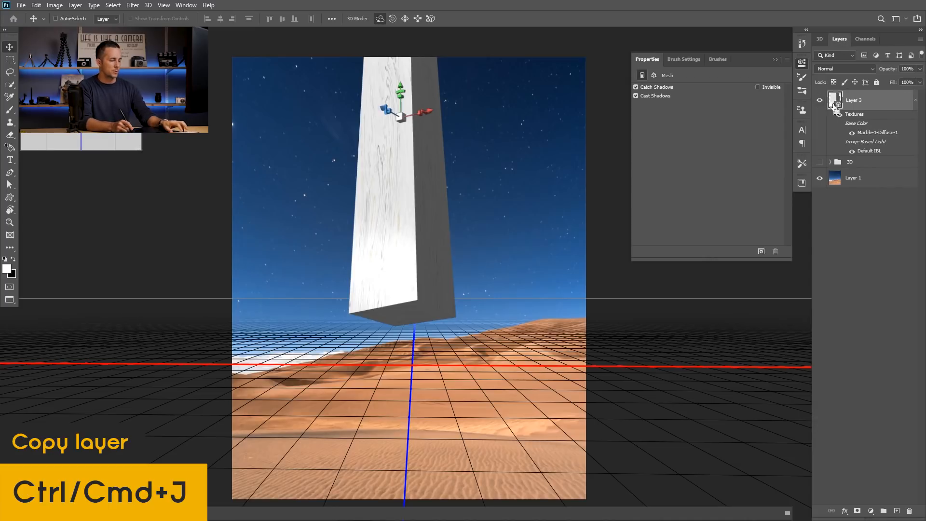
key(ctrl+j)
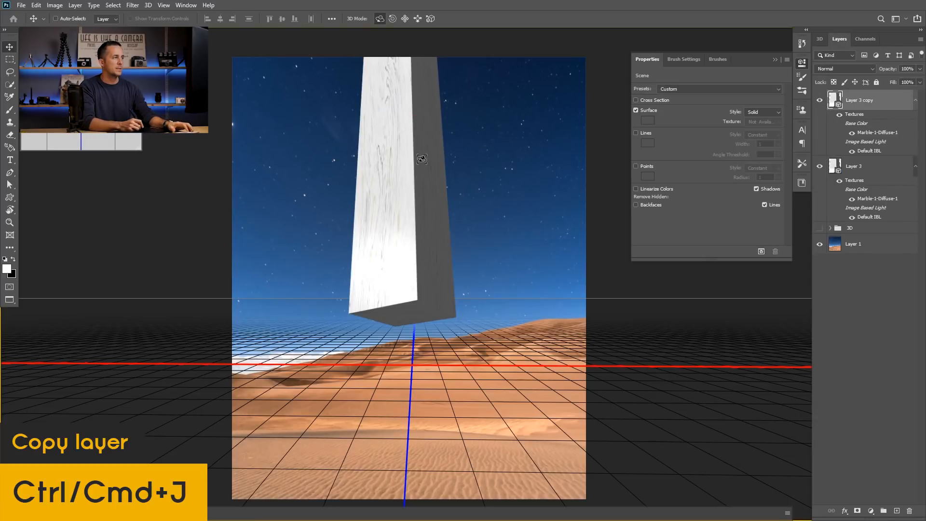
click(417, 172)
drag(431, 111, 654, 165)
drag(567, 193, 536, 201)
drag(511, 146, 484, 136)
drag(491, 207, 520, 222)
drag(510, 178, 558, 282)
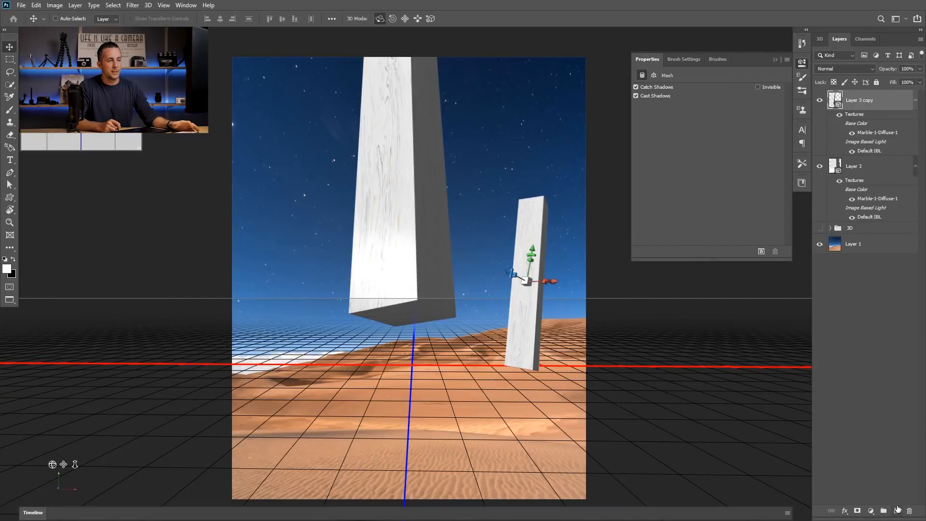
Start a render of the duplicated pillar's 3D scene and cancel it.
click(821, 39)
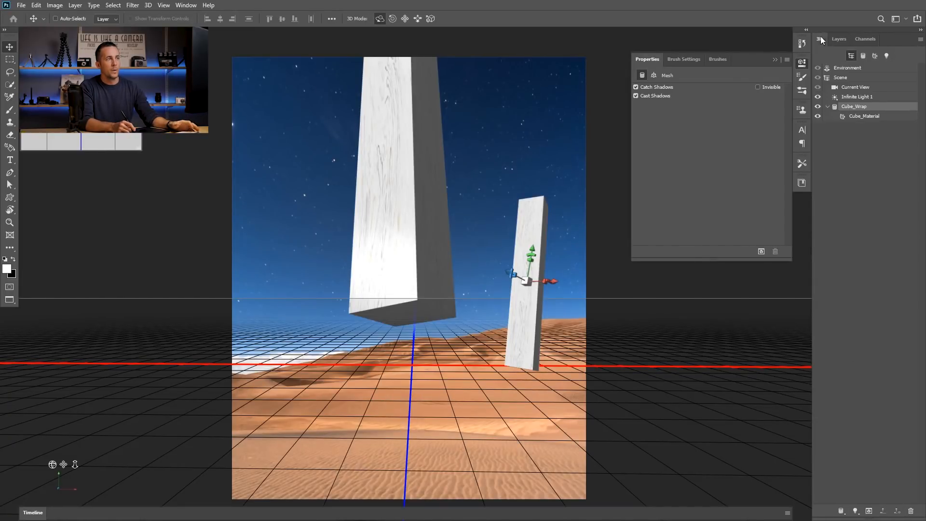
click(870, 511)
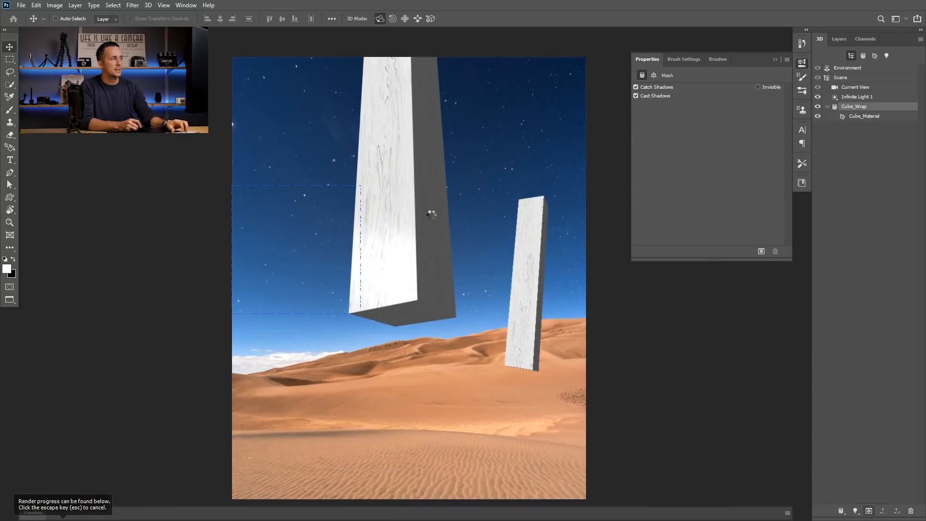
key(Escape)
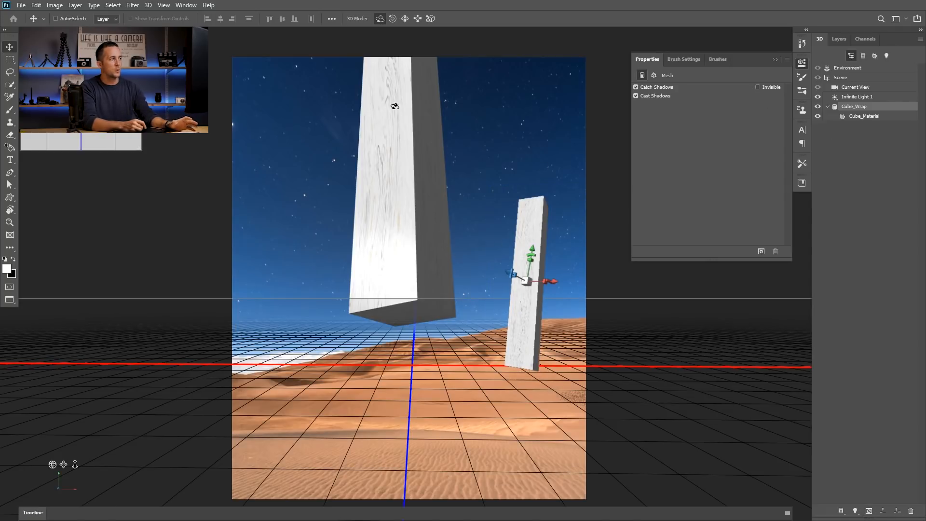
Rasterize the 3D layers Layer 3 and Layer 3 copy into pixel layers.
click(838, 41)
click(859, 167)
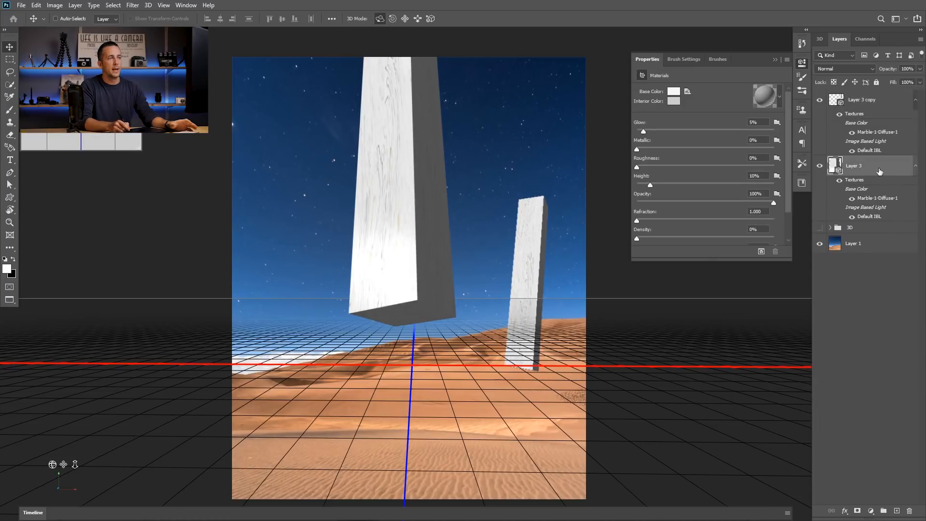
right_click(877, 163)
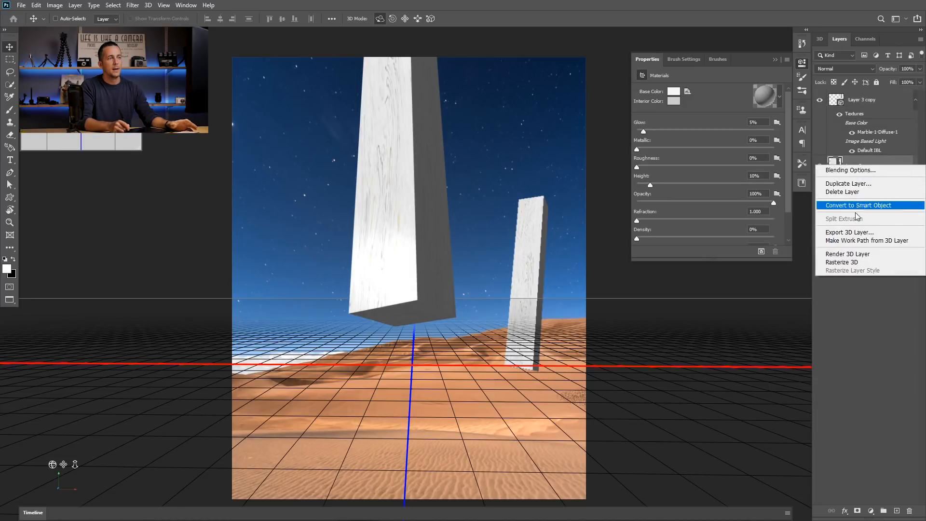
click(841, 262)
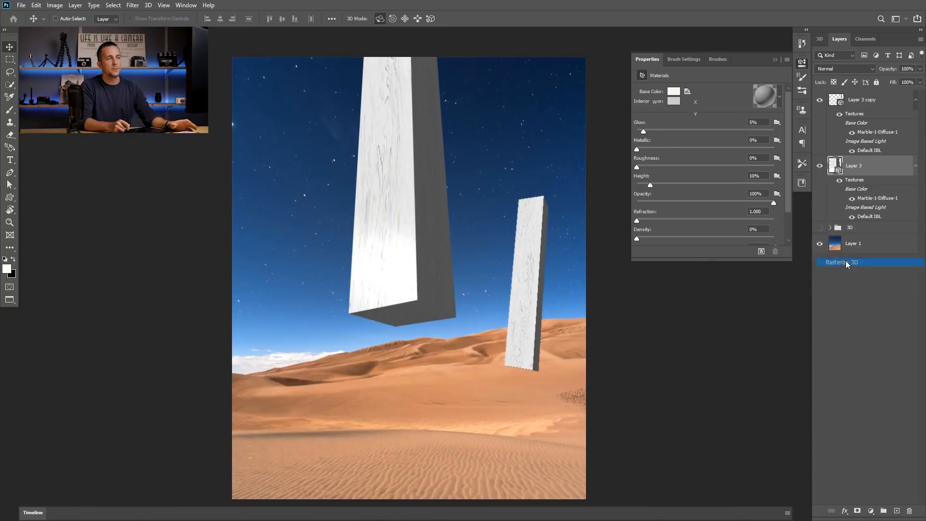
right_click(884, 98)
click(849, 194)
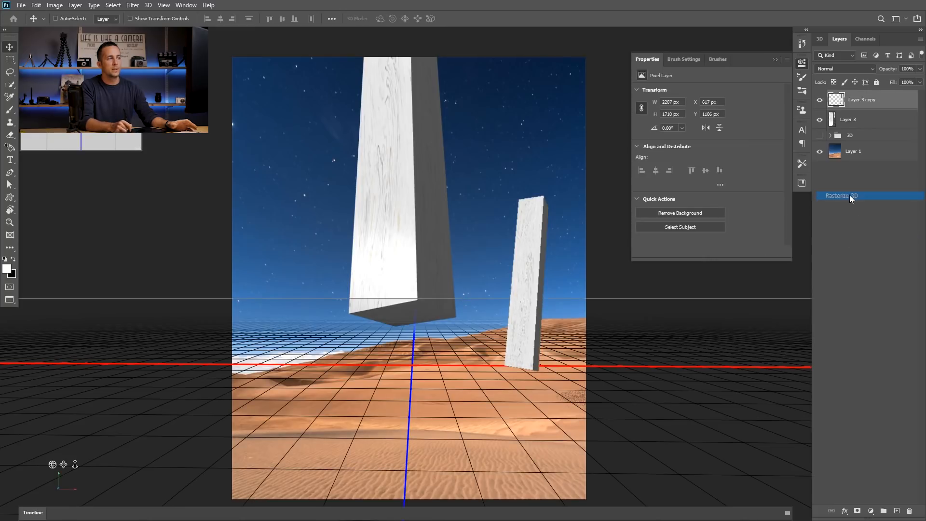
Shift the small pillar slightly upward and place a shrunken, tilted duplicate of it in the sky on the main tower's other side.
mouse_move(421, 254)
mouse_down()
mouse_move(424, 288)
mouse_move(428, 239)
mouse_move(412, 308)
mouse_move(420, 240)
mouse_up()
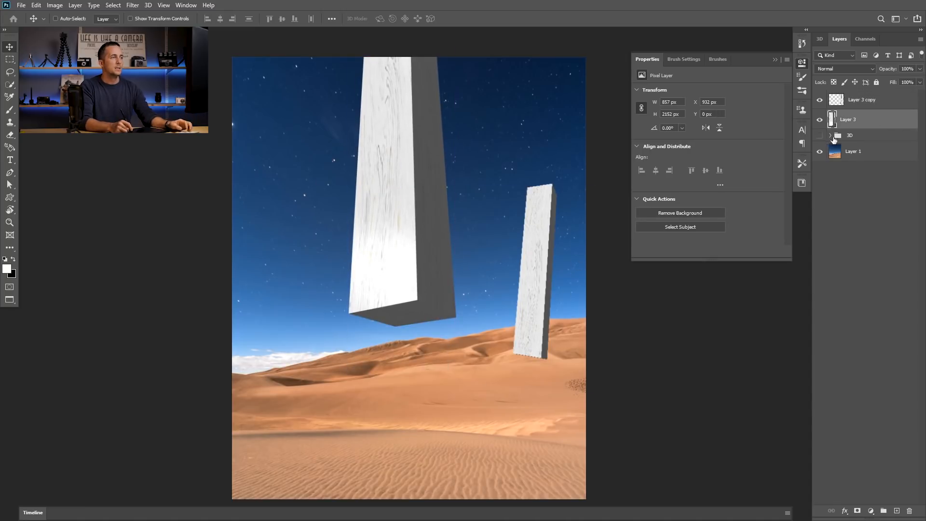
drag(544, 261, 300, 249)
key(ctrl+t)
drag(353, 210, 346, 178)
drag(319, 134, 269, 198)
drag(253, 249, 297, 175)
drag(240, 143, 223, 72)
drag(289, 143, 288, 167)
key(Return)
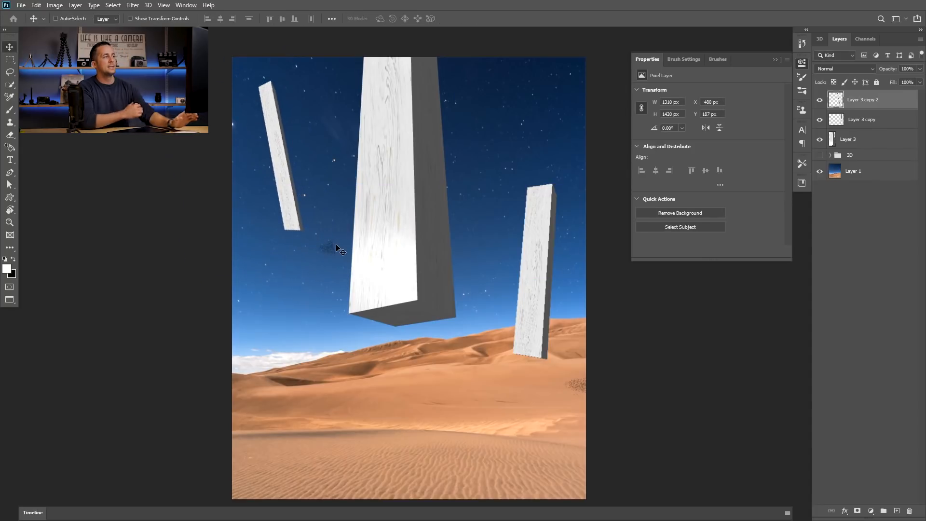
Delete the three white pillar layers and show the 3D group with the finished textured towers.
click(838, 138)
shift+click(861, 108)
key(Delete)
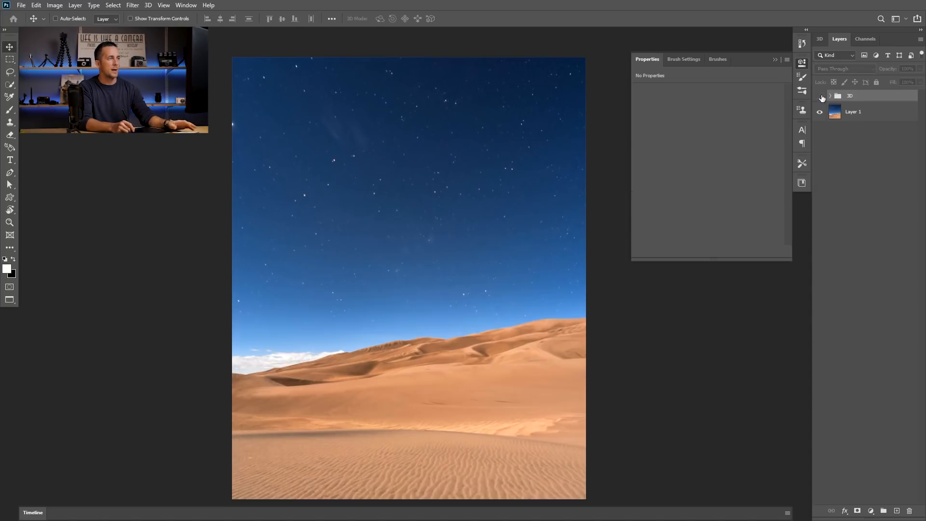
click(820, 96)
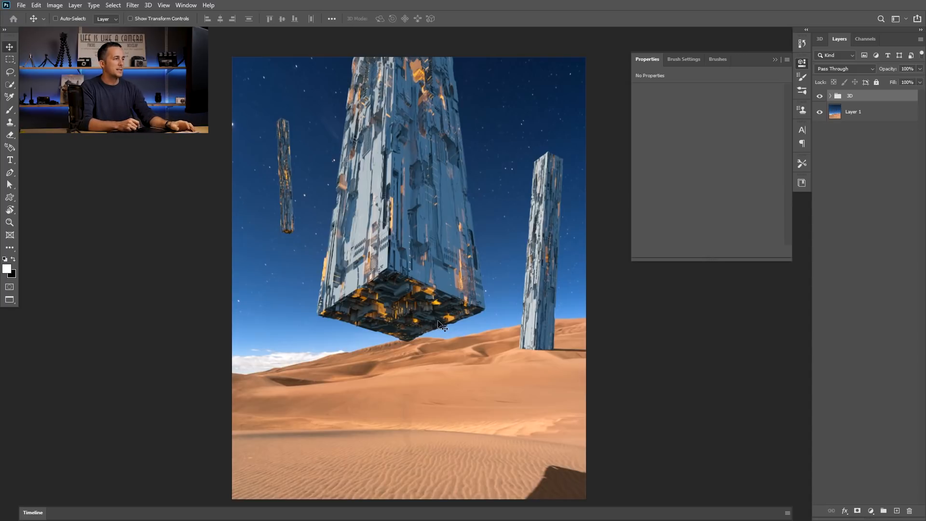
Try raising the 3D group higher above the dunes, and return it to its original place.
drag(437, 351, 416, 307)
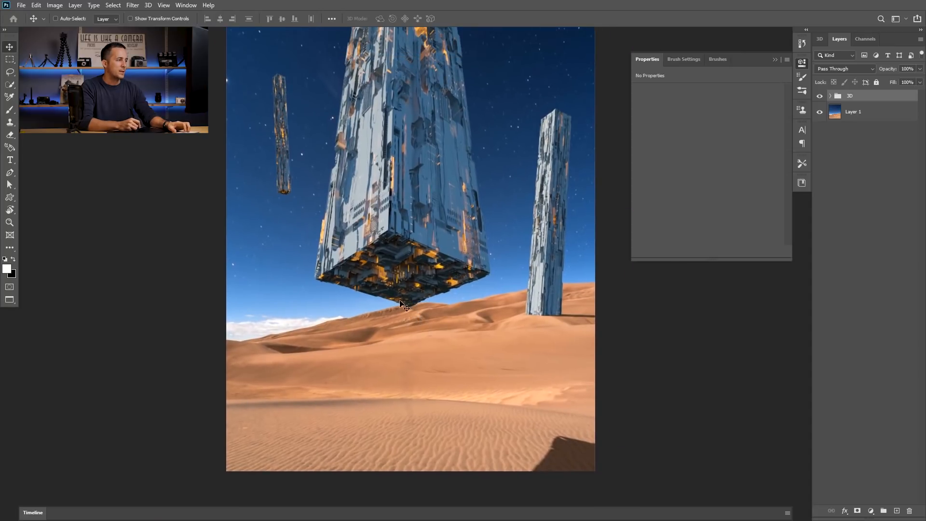
scroll(406, 304, up, 1)
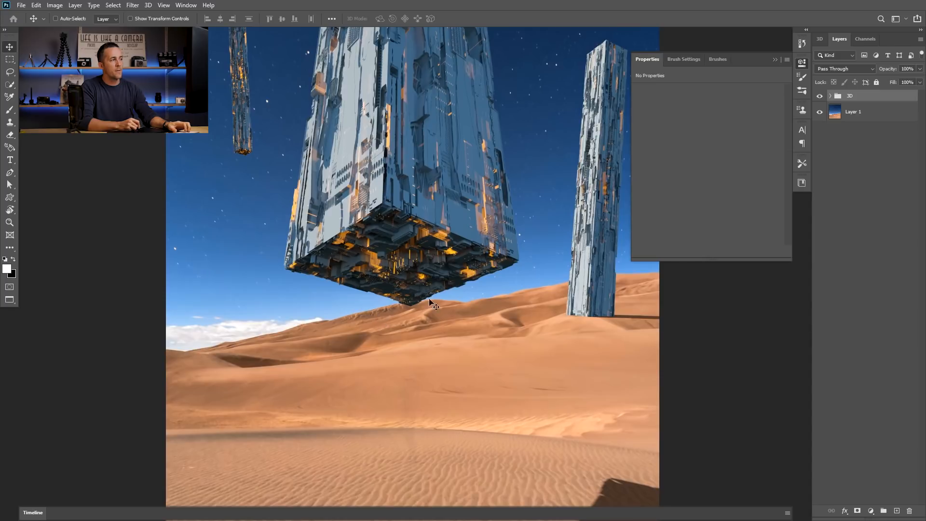
drag(428, 313, 416, 310)
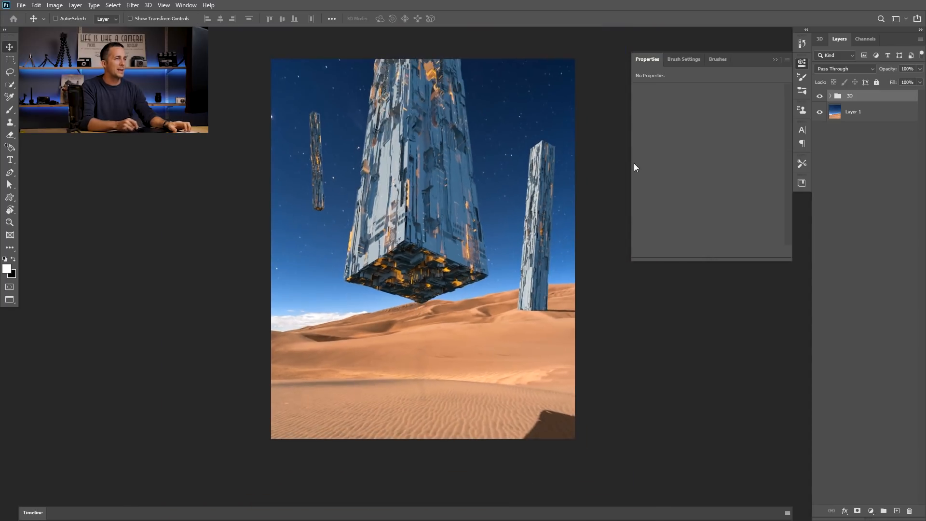
drag(447, 226, 436, 222)
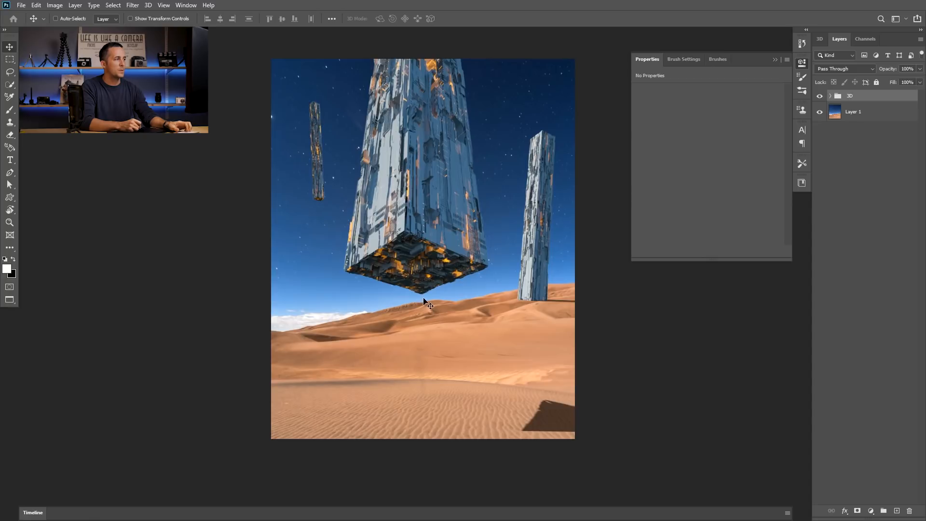
drag(431, 259, 402, 300)
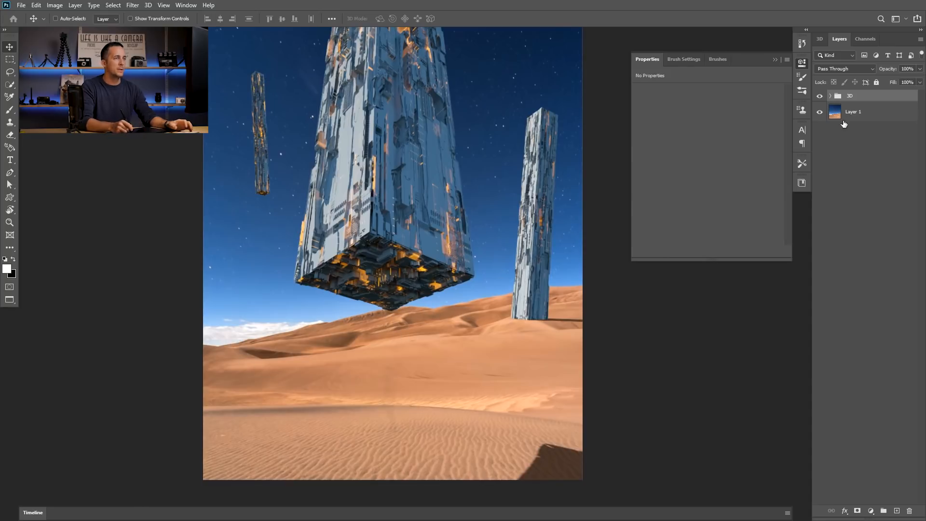
Duplicate the desert photo's Layer 1 and put the copy into Warp transform mode.
click(860, 119)
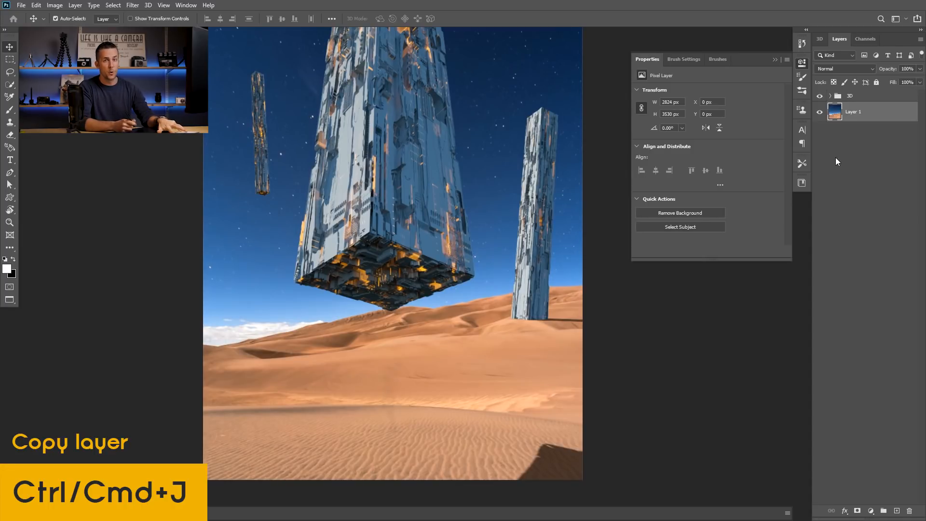
key(ctrl+j)
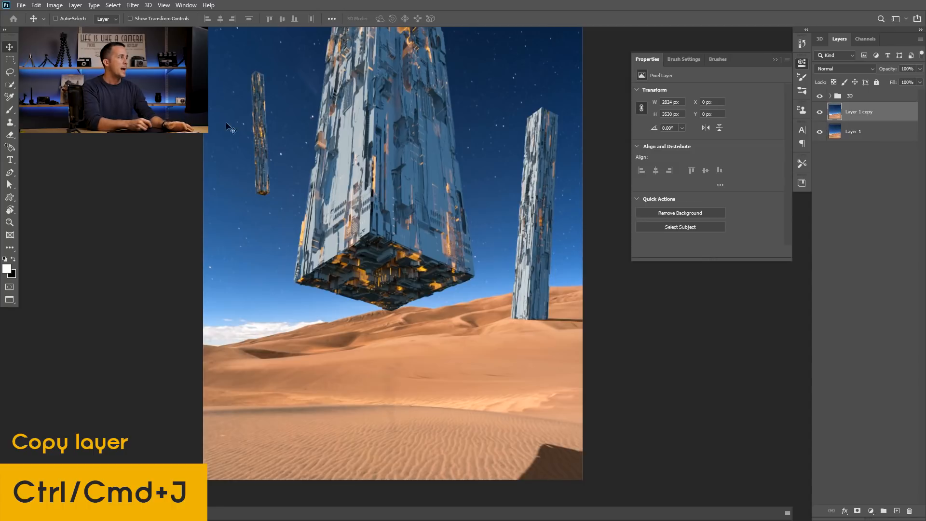
scroll(405, 170, down, 1)
drag(406, 170, 400, 200)
scroll(401, 197, down, 1)
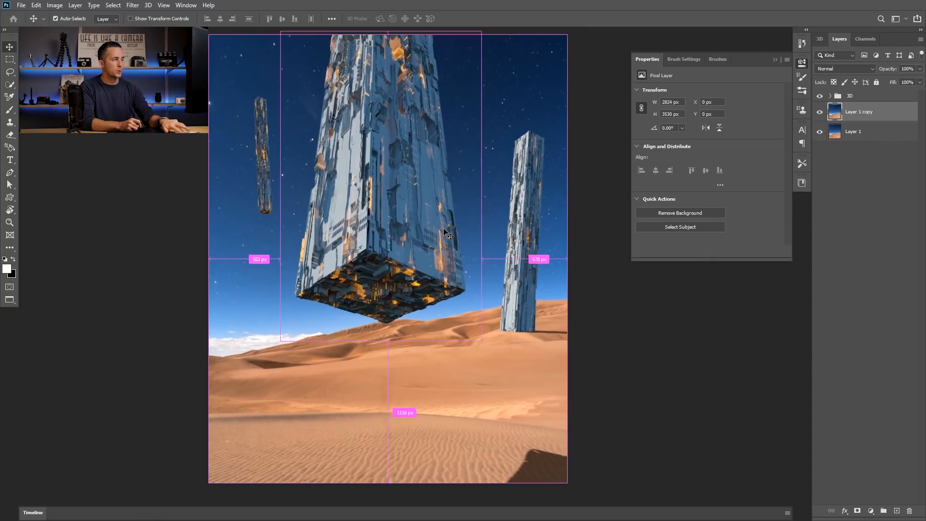
key(ctrl+t)
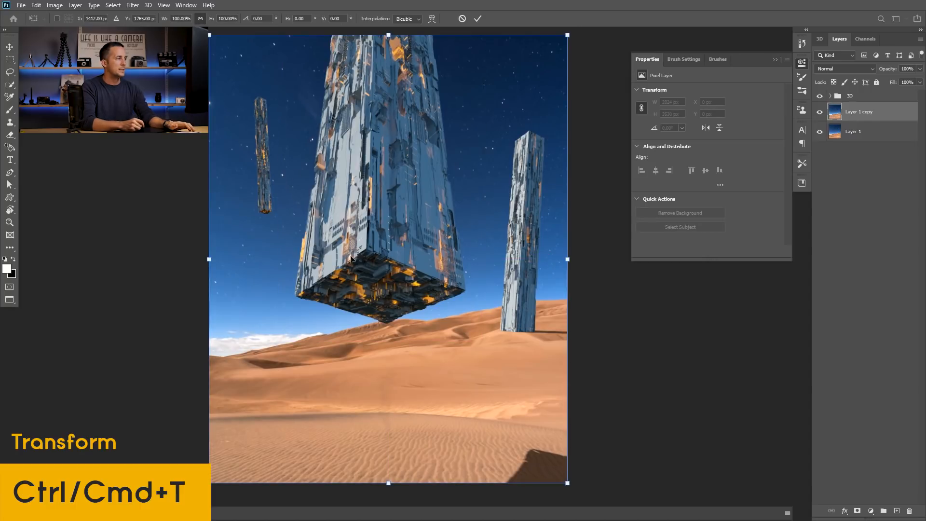
right_click(402, 204)
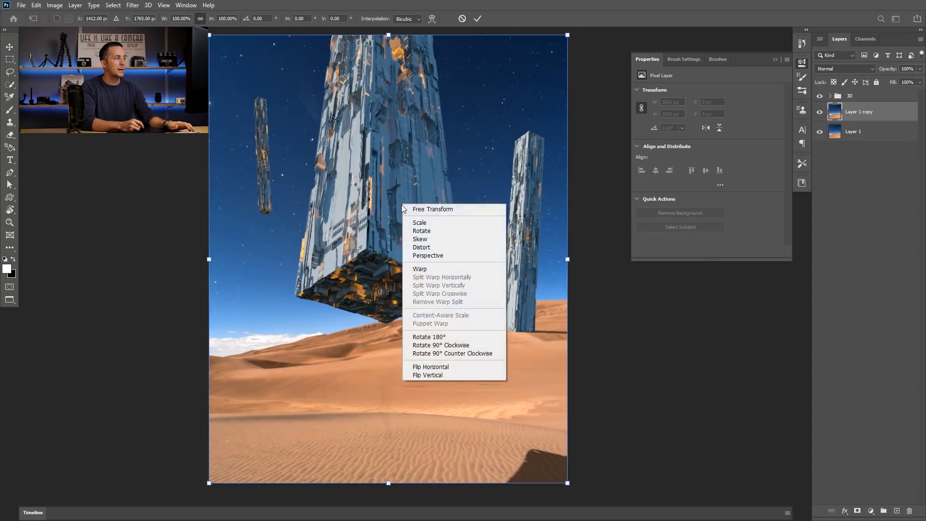
click(427, 273)
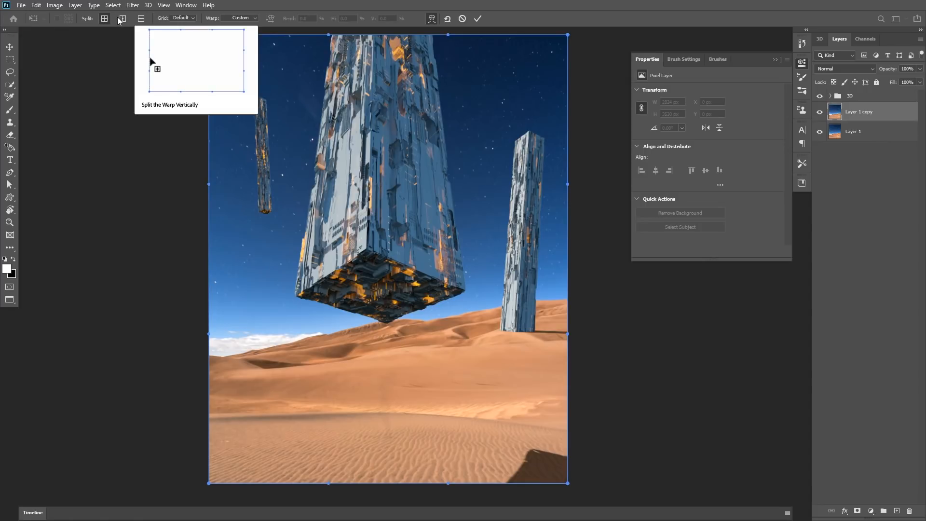
Try the 3 x 3, 4 x 4 and 5 x 5 warp grids, and restore the Default grid.
click(184, 18)
click(183, 40)
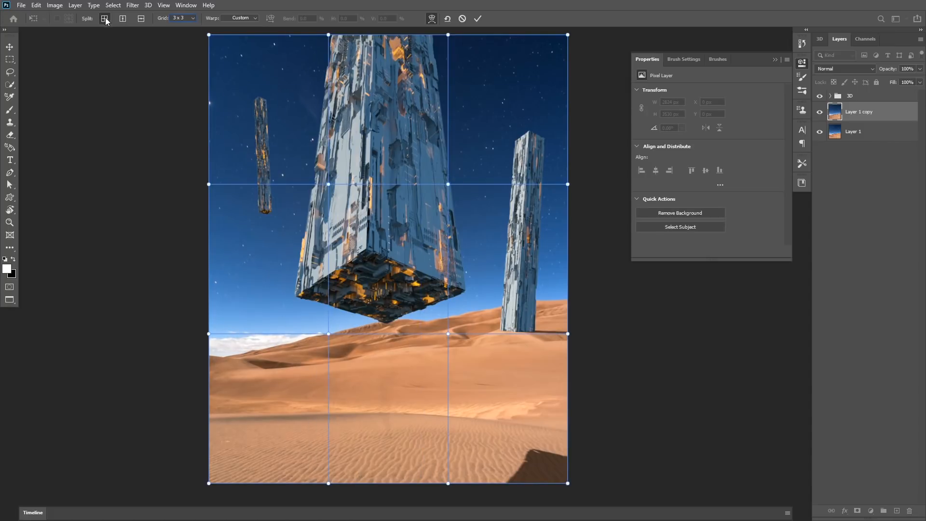
click(193, 18)
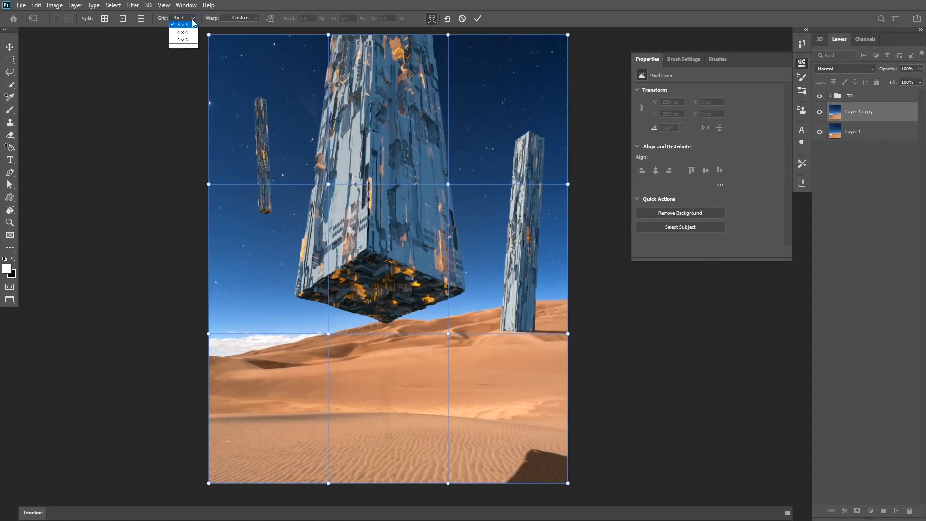
click(183, 56)
click(193, 18)
click(192, 65)
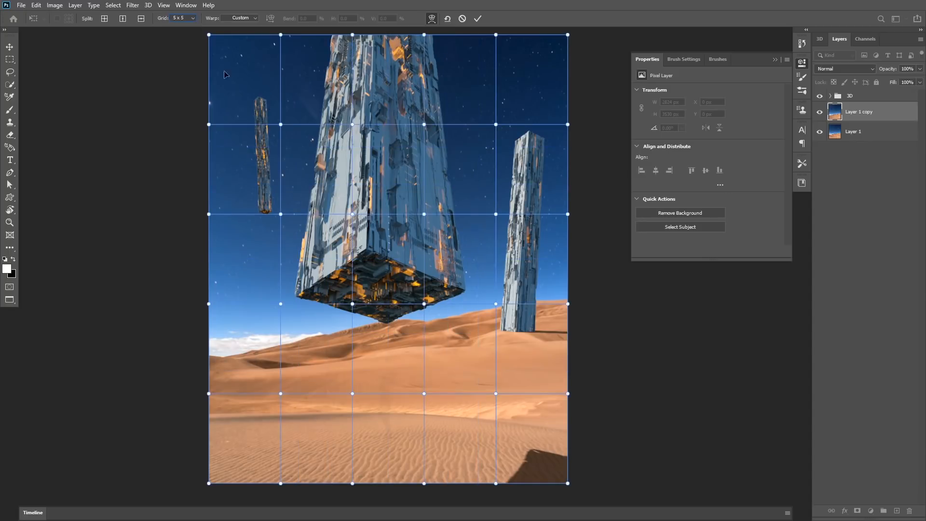
click(183, 17)
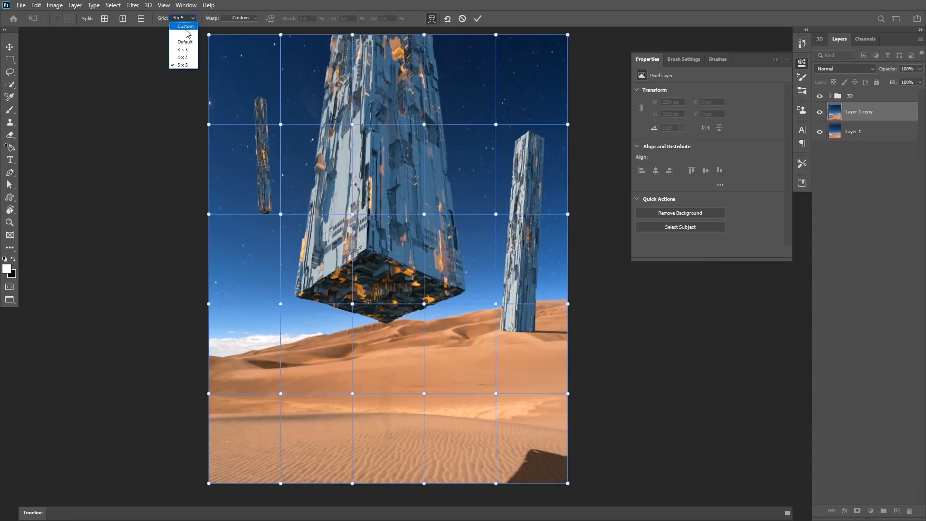
click(186, 41)
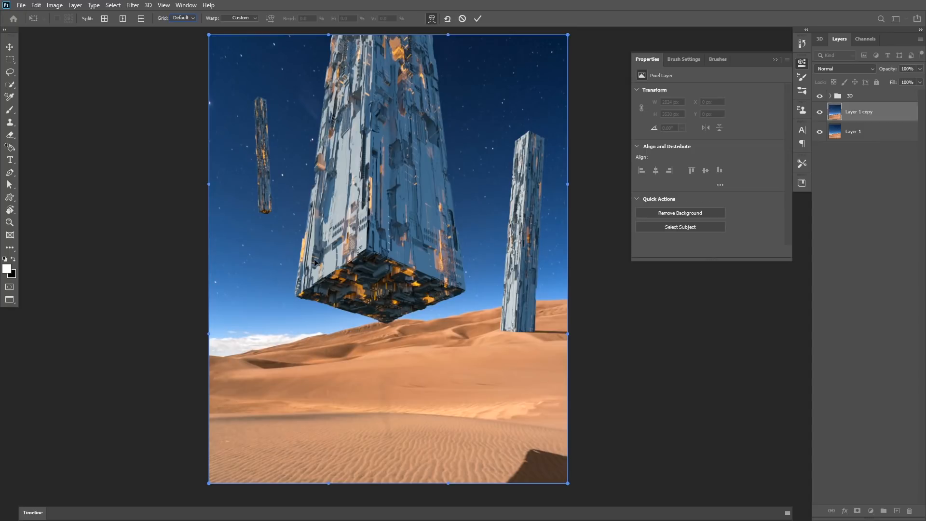
Split the warp grid around the main tower's base and across the dunes, and pull the horizon beneath the tower slightly down.
key(alt)
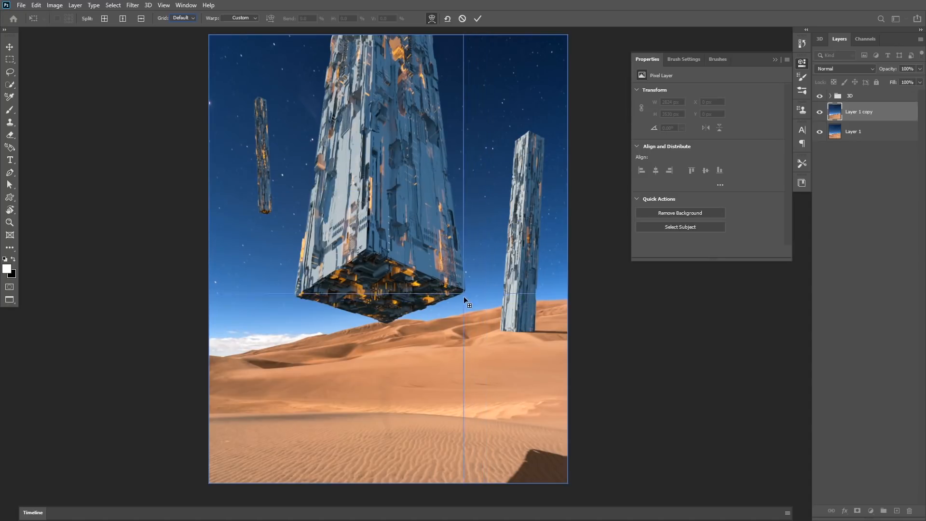
click(442, 297)
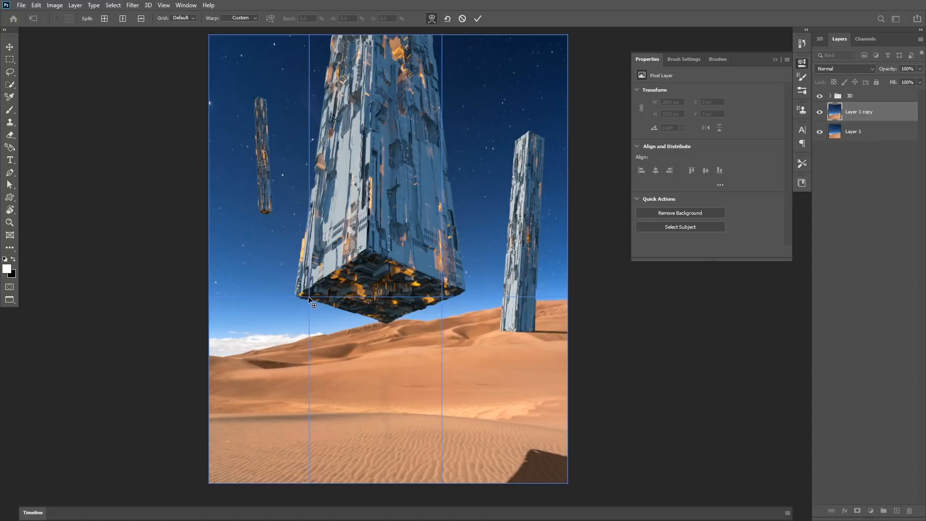
click(309, 394)
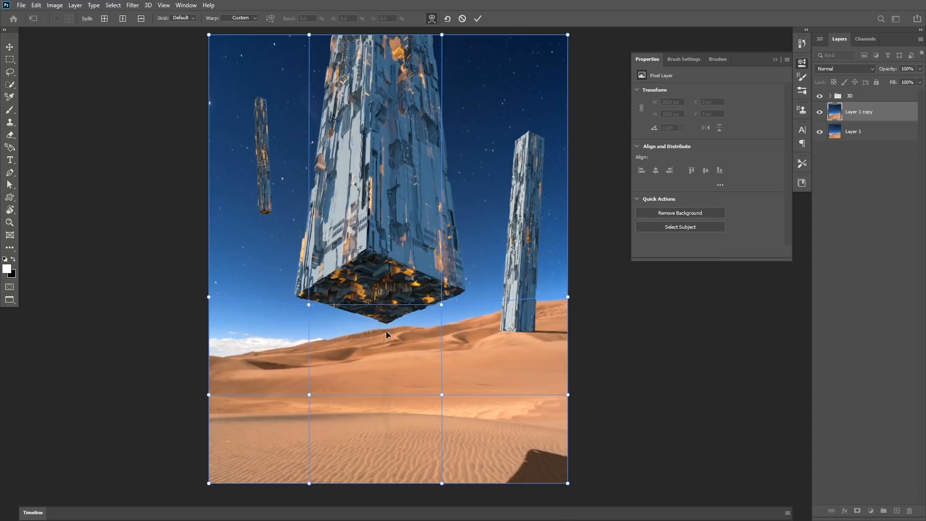
drag(385, 276, 386, 287)
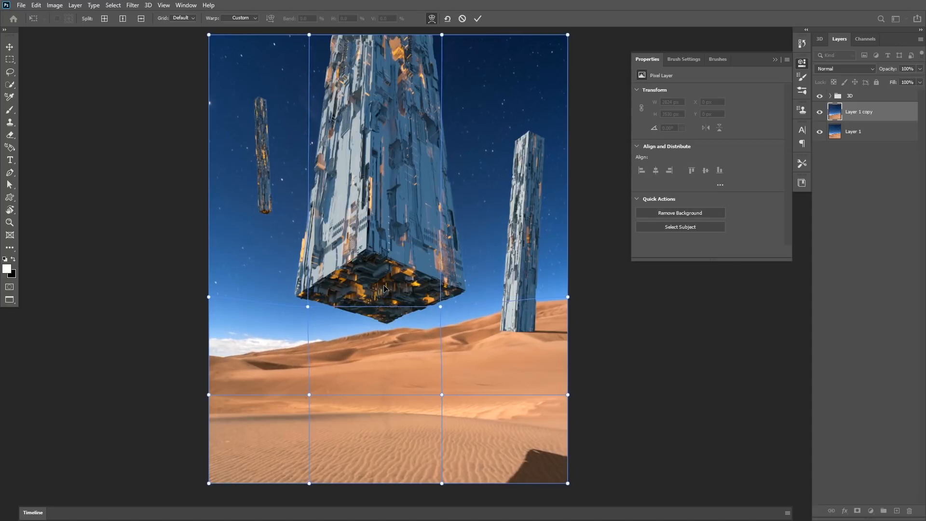
click(308, 236)
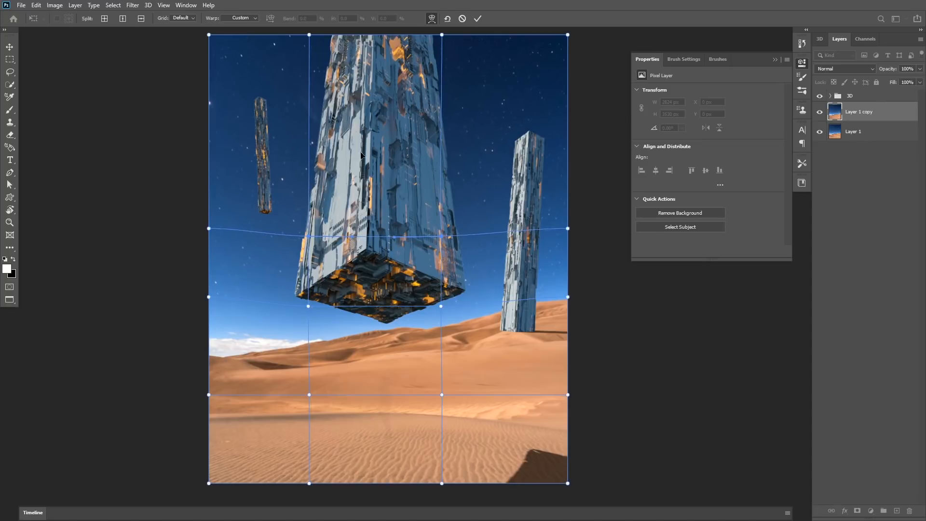
Warp the dunes lower beneath the main tower and higher behind the right-hand tower, apply it, and compare before and after.
drag(522, 319, 520, 311)
drag(391, 339, 387, 343)
drag(241, 361, 262, 345)
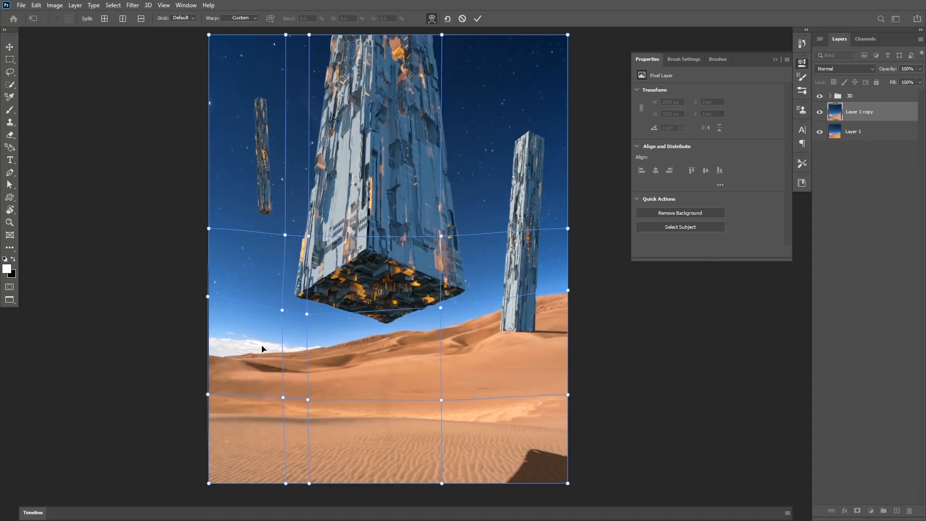
click(478, 19)
click(777, 60)
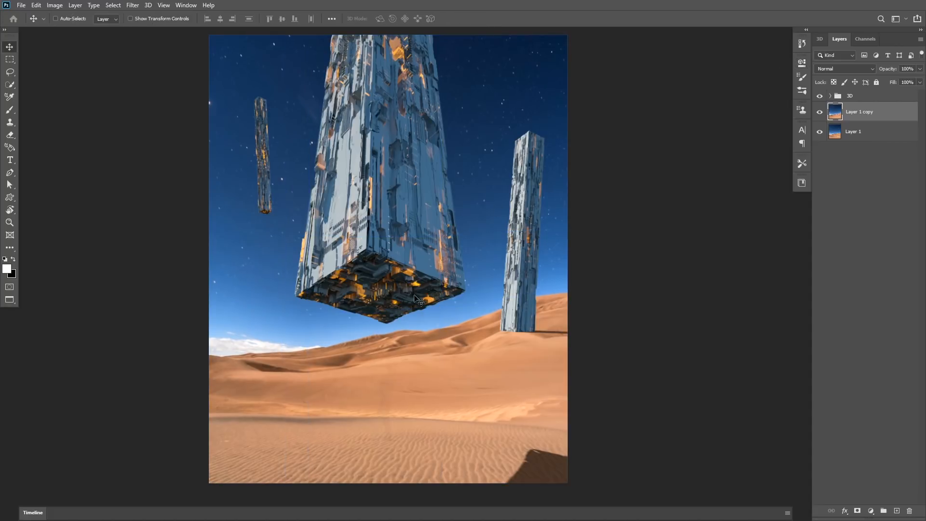
key(ctrl+z)
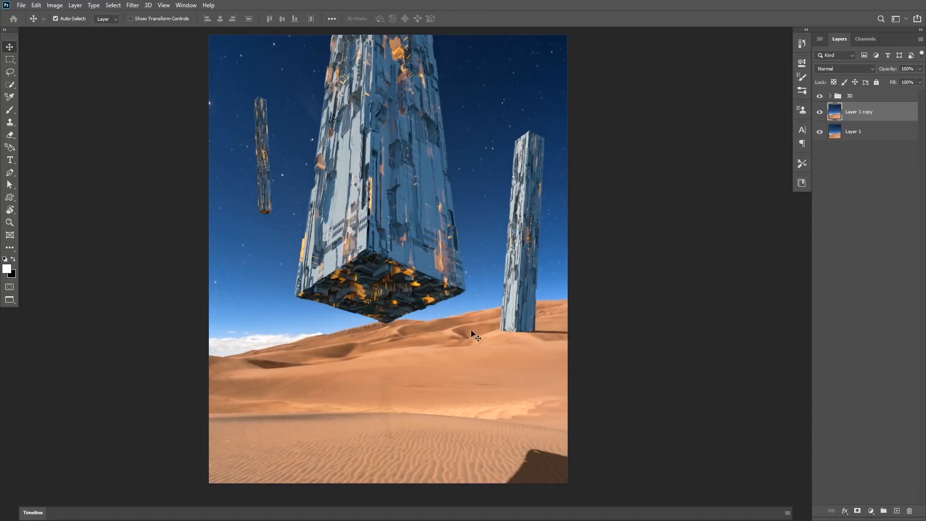
key(ctrl+shift+z)
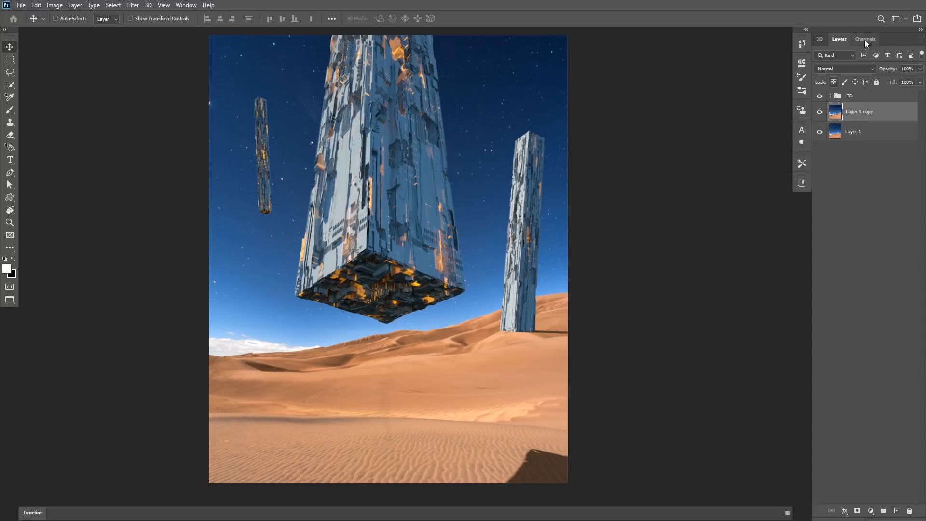
Switch from the 3D workspace to the custom personal workspace and extend the Layers panel to full height.
click(186, 5)
click(193, 6)
click(906, 19)
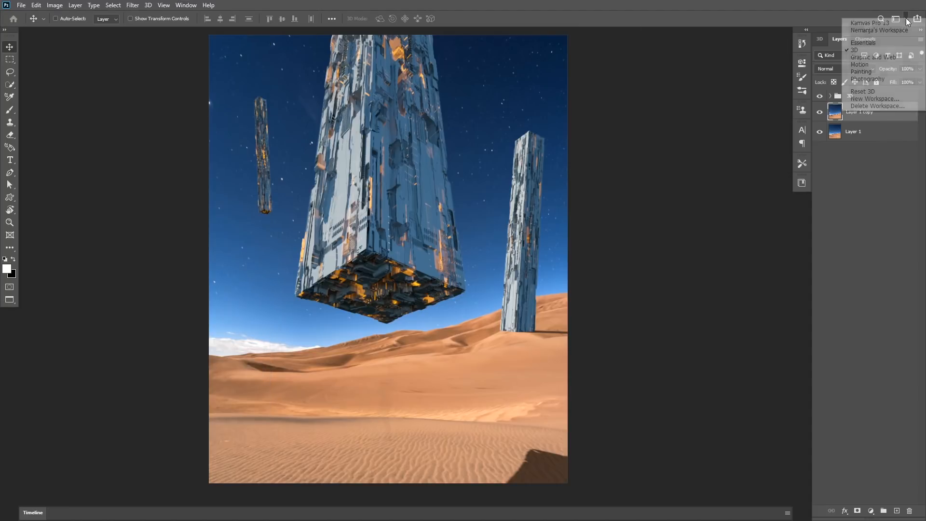
click(892, 32)
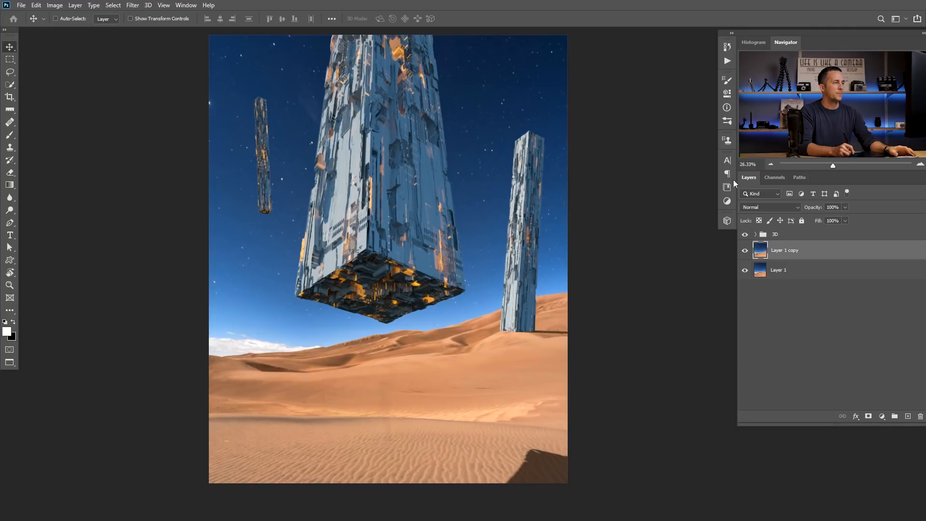
drag(807, 425, 811, 514)
Hide Layer 0 in the man's document and bring the cut-out Layer 0 copy into the desert composite above the 3D group.
key(ctrl)
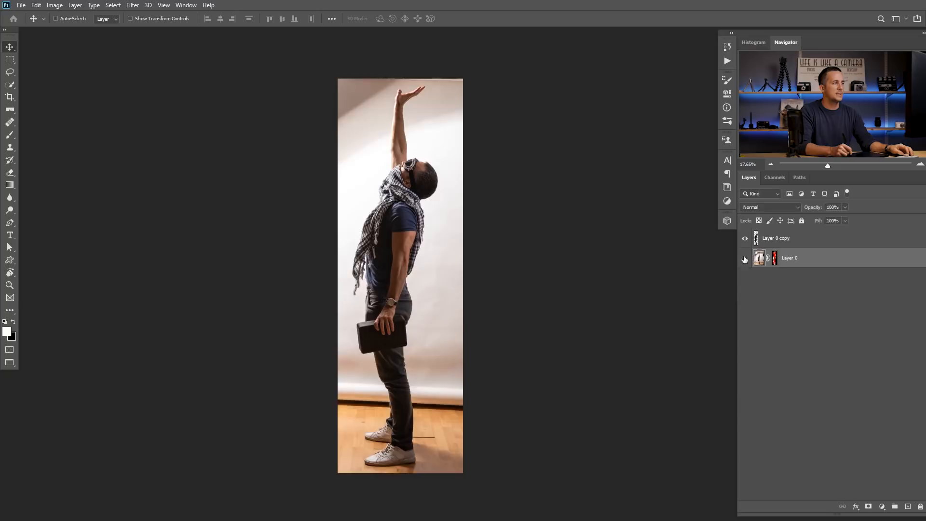
click(745, 259)
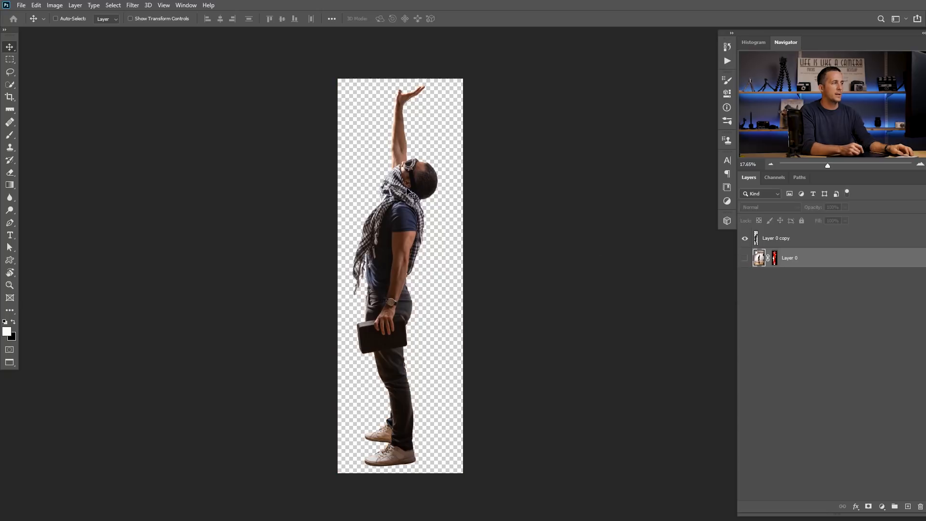
click(753, 240)
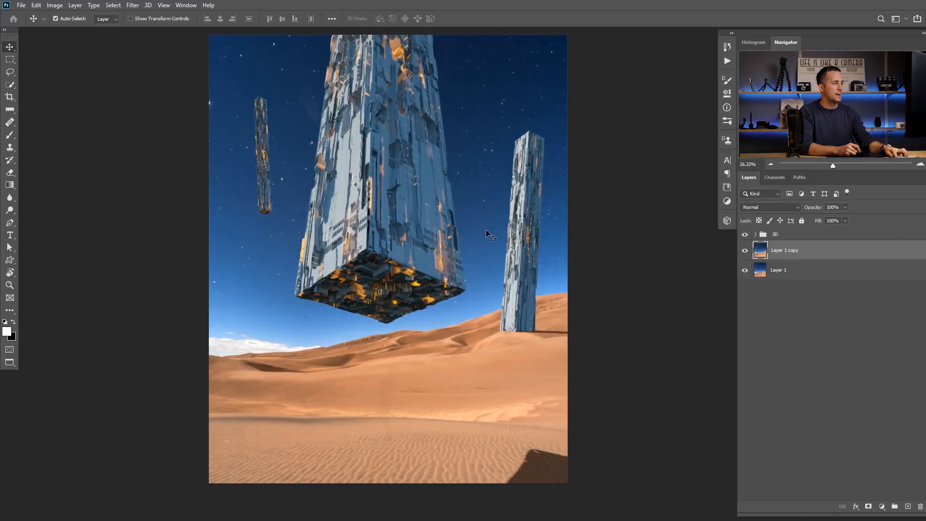
drag(487, 235, 466, 286)
drag(793, 246, 797, 231)
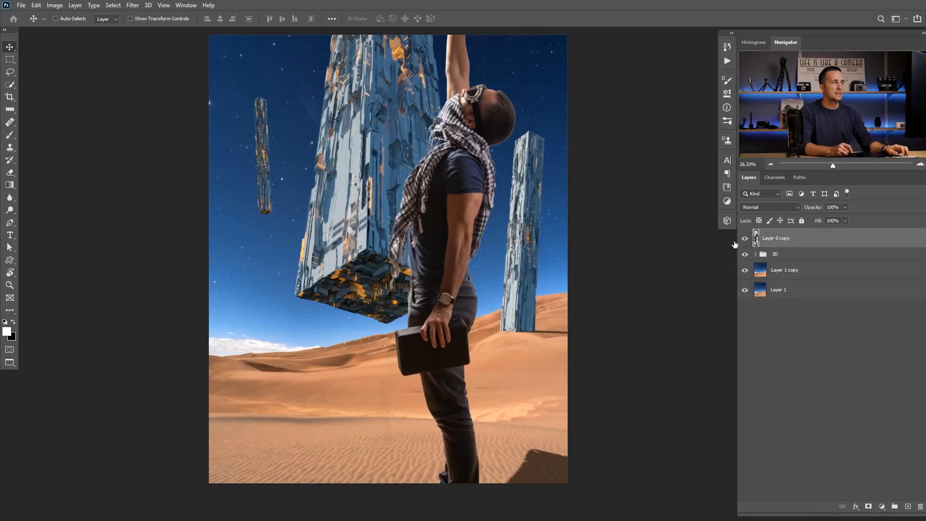
Convert the man's layer to a Smart Object and scale him down to a tiny figure standing on the foreground sand.
right_click(813, 238)
click(750, 226)
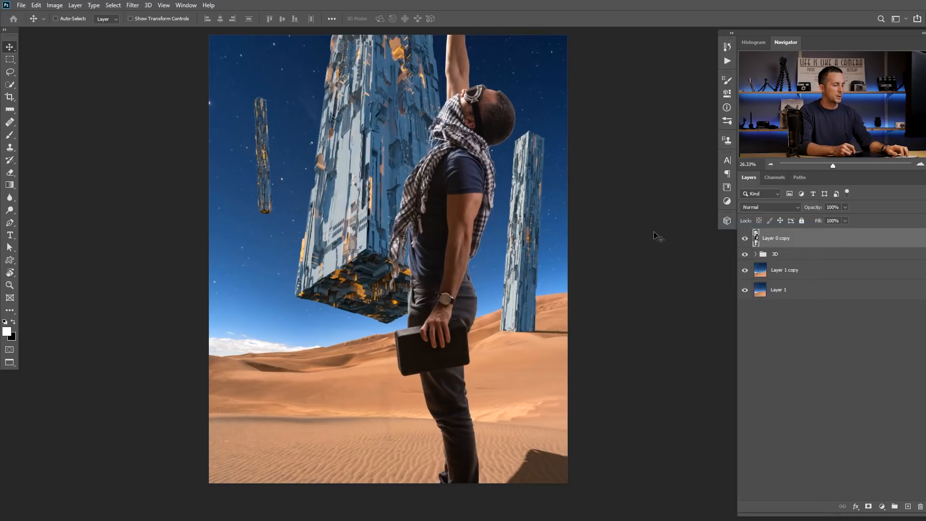
key(ctrl+t)
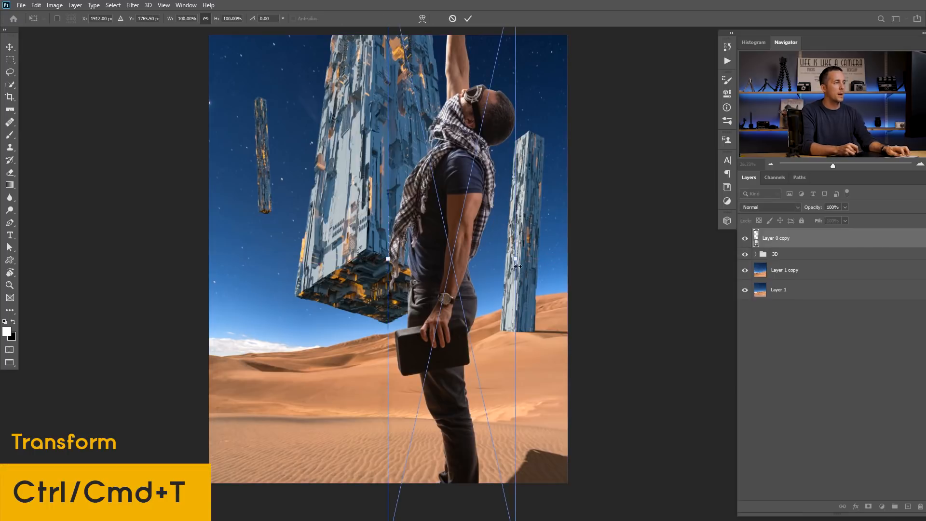
drag(515, 261, 392, 367)
drag(388, 272, 395, 424)
key(Return)
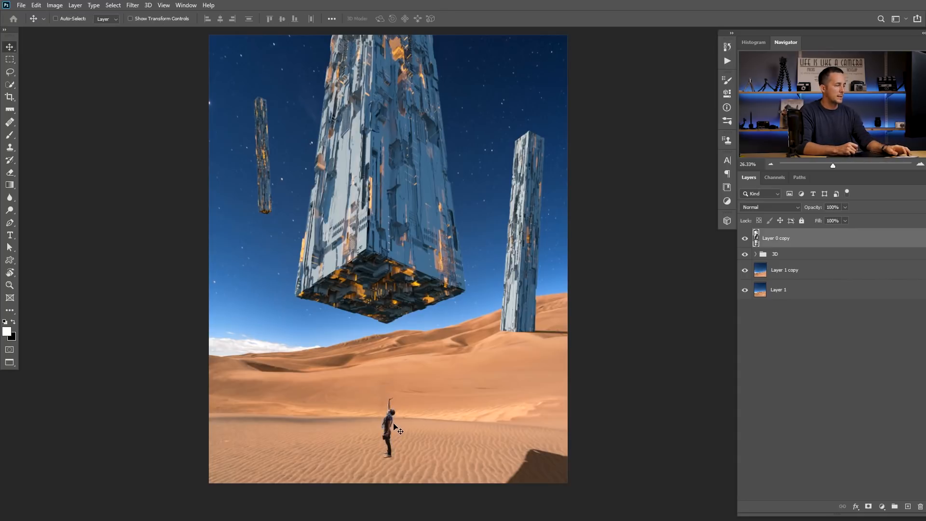
Try enlarging the man to about 46% so that he overlaps the base of the main tower.
key(ctrl+t)
drag(395, 396, 414, 192)
key(Return)
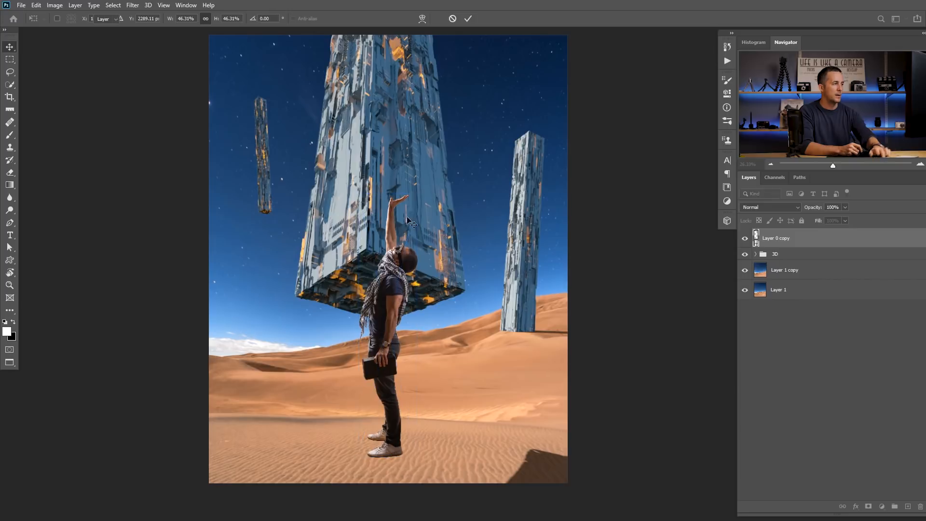
drag(393, 297, 410, 312)
drag(405, 236, 409, 258)
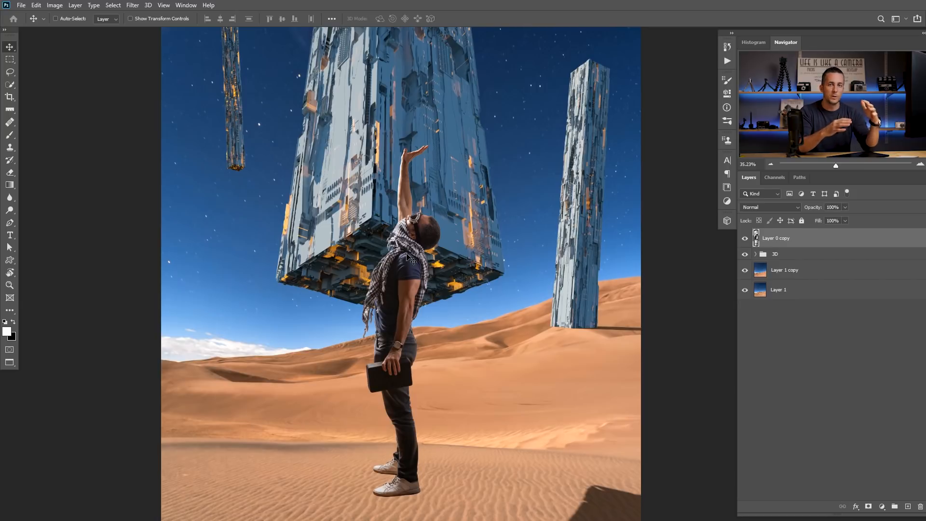
Scale the man down to about 15.45%, keeping him on the sand beneath the main tower.
key(ctrl+t)
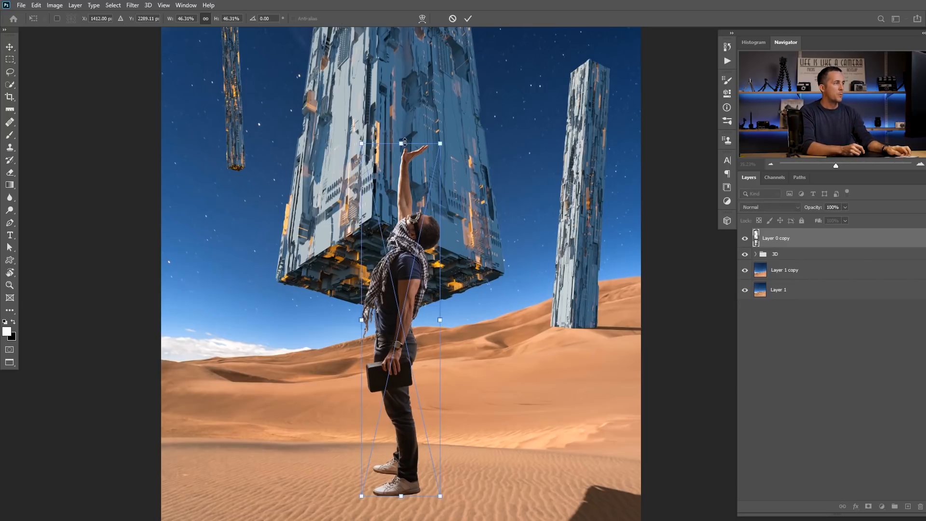
drag(402, 144, 402, 341)
drag(405, 377, 387, 350)
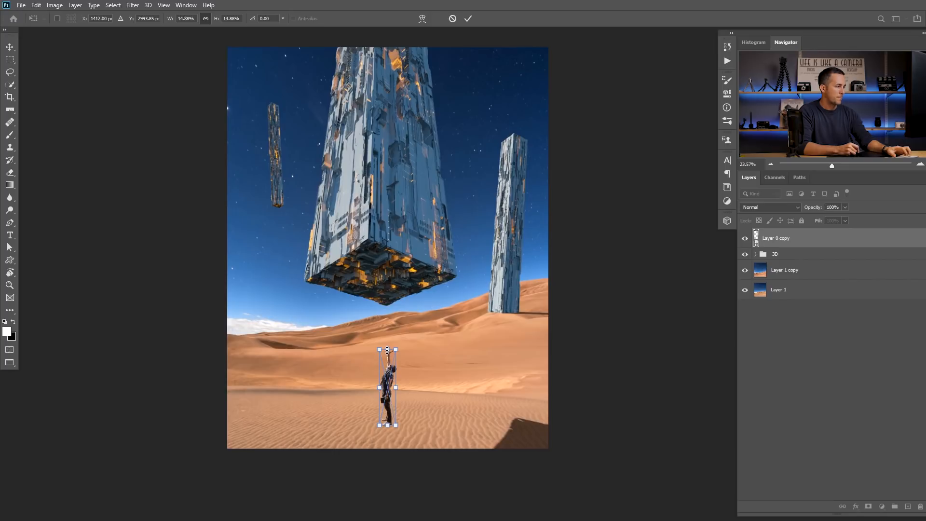
drag(388, 350, 388, 347)
drag(391, 401, 436, 412)
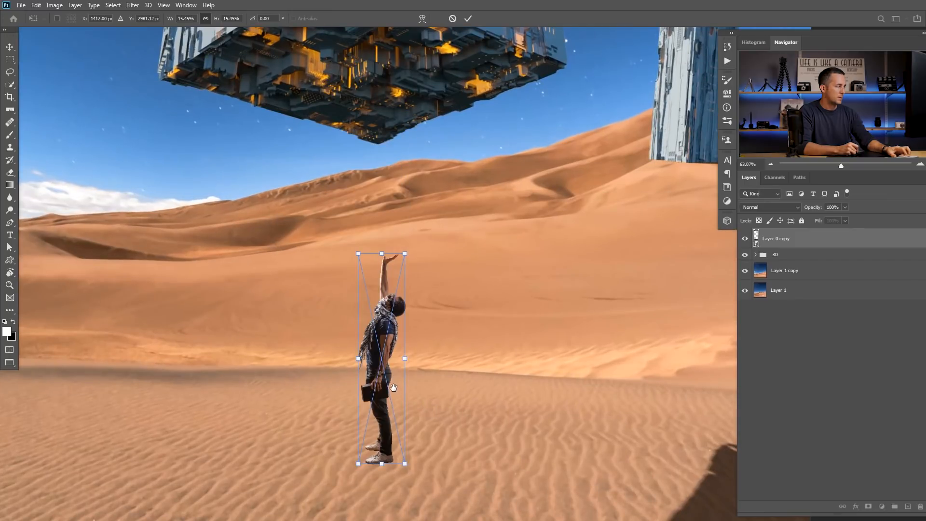
Move the man slightly lower on the sand and fine-tune his scale to about 15.2%.
drag(395, 393, 395, 394)
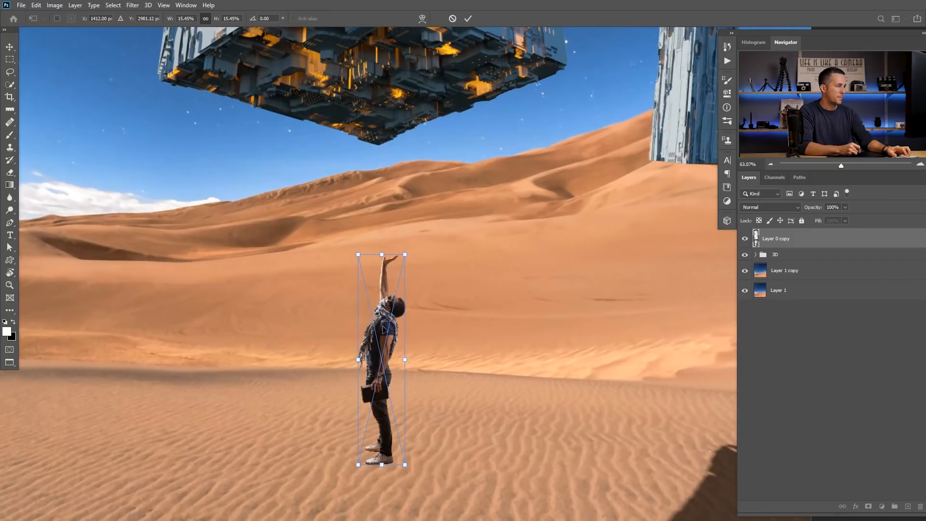
drag(384, 330, 384, 333)
drag(382, 261, 382, 266)
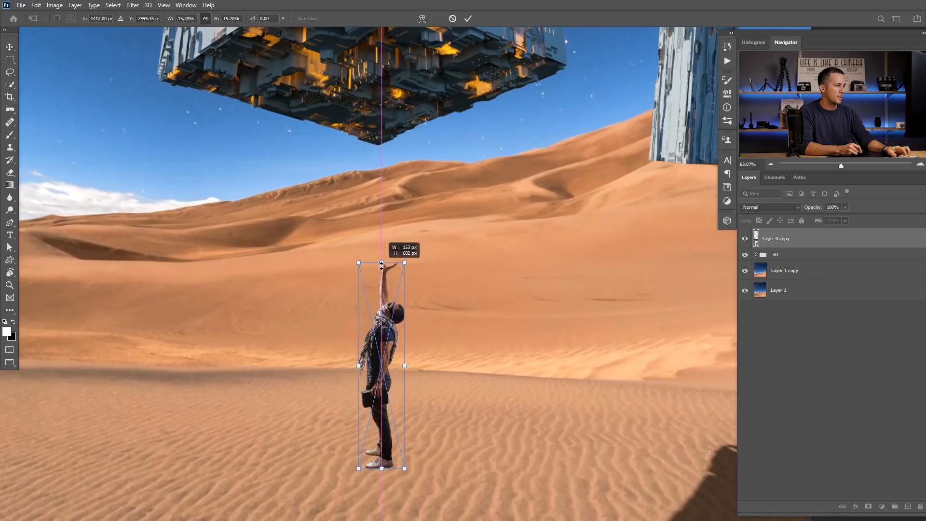
key(Return)
key(ctrl+0)
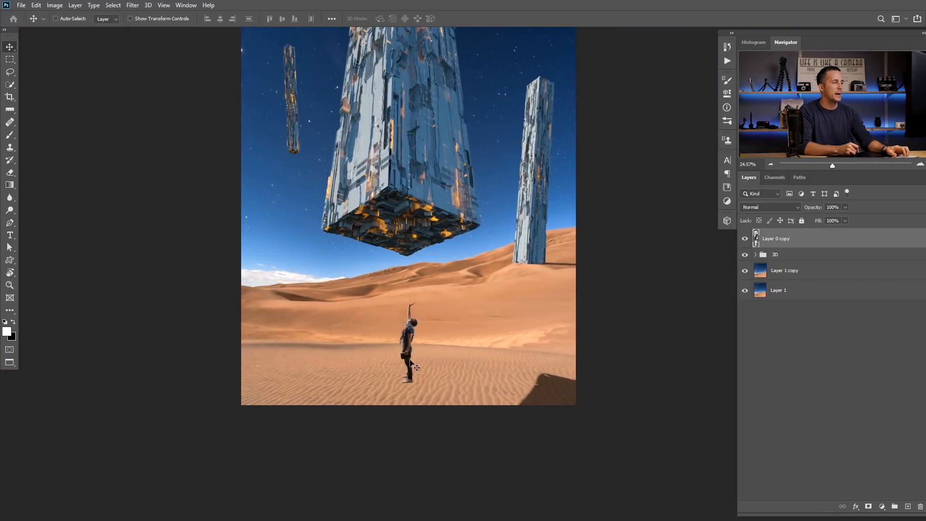
drag(416, 360, 395, 362)
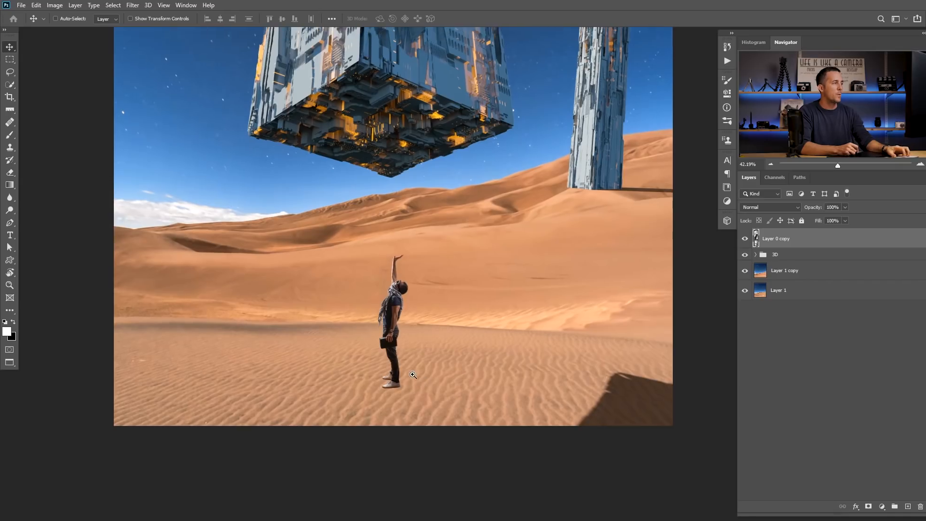
drag(413, 375, 416, 380)
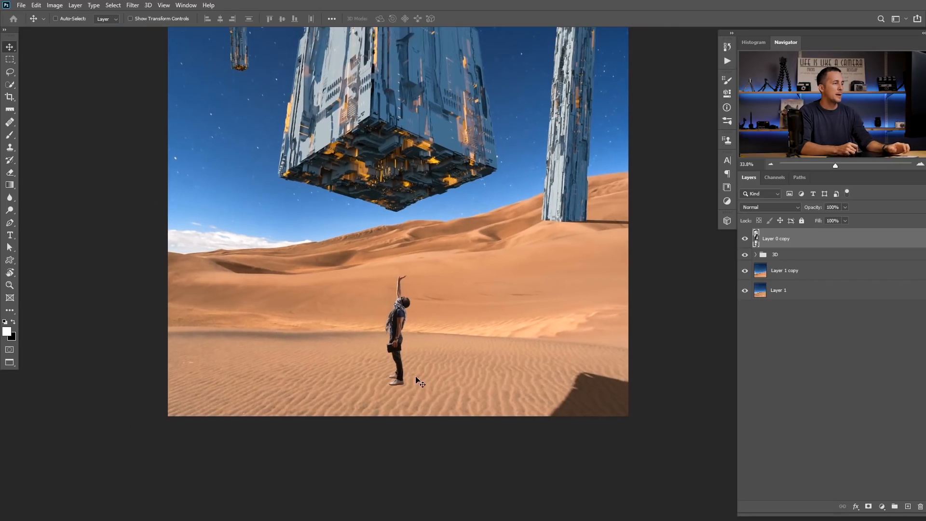
drag(357, 330, 266, 261)
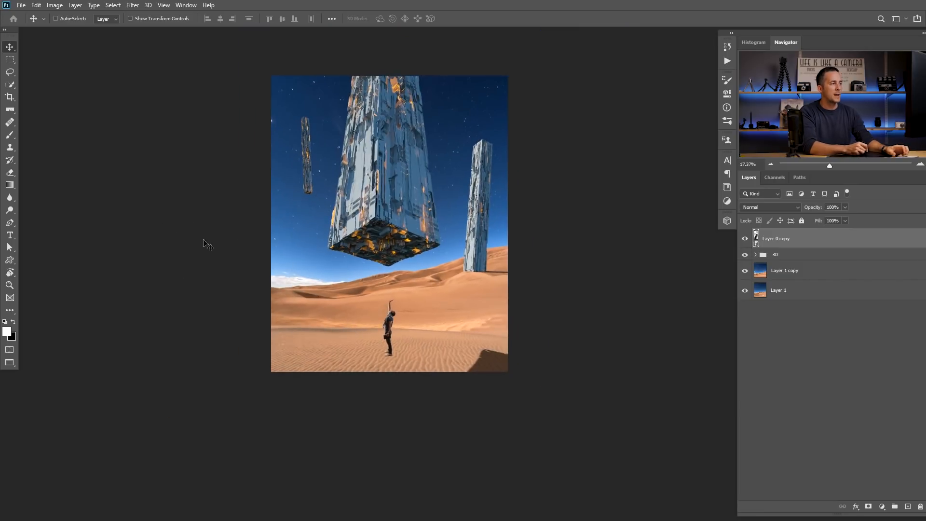
Try a black cast shadow at the man's feet on a new layer beneath him with a 40% opacity brush, and delete that layer.
drag(443, 362, 409, 354)
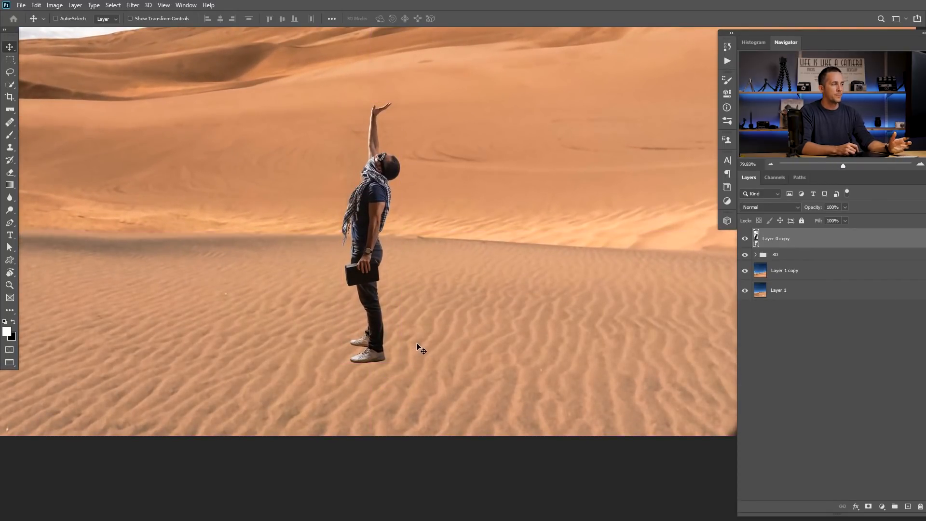
ctrl+click(908, 507)
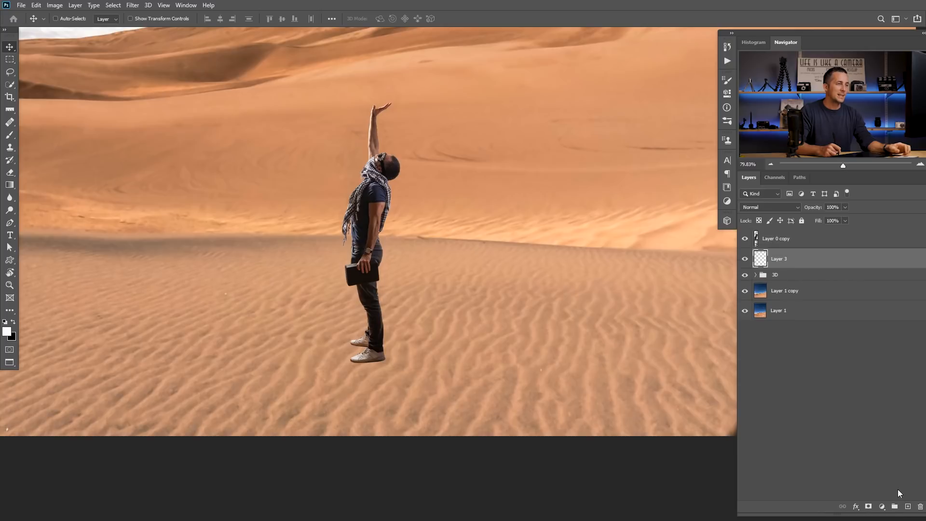
key(b)
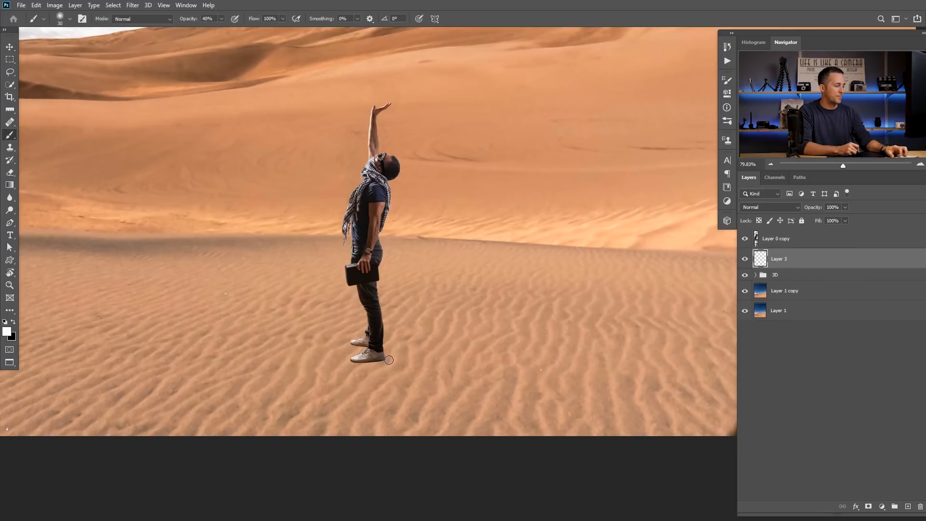
drag(383, 358, 480, 370)
mouse_move(383, 339)
mouse_down()
mouse_move(493, 360)
mouse_move(485, 364)
mouse_move(520, 358)
mouse_up()
drag(542, 358, 431, 341)
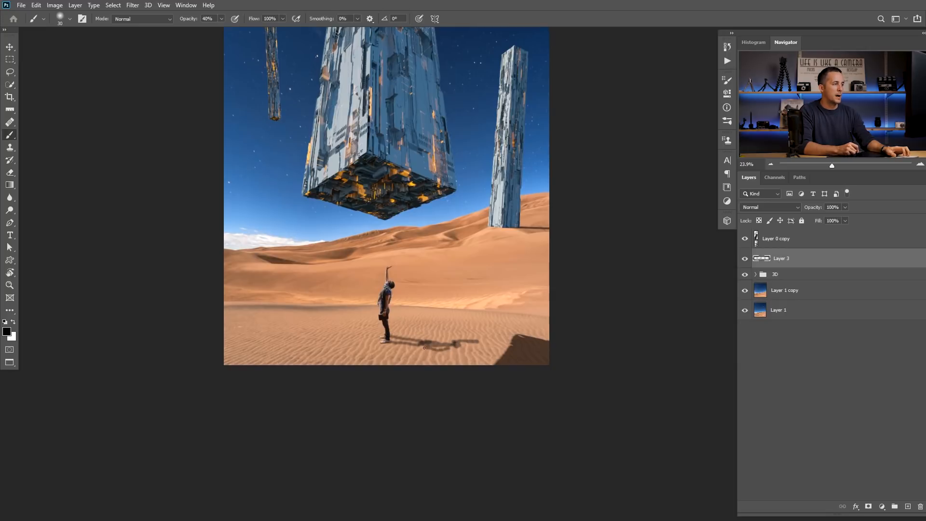
scroll(438, 352, down, 1)
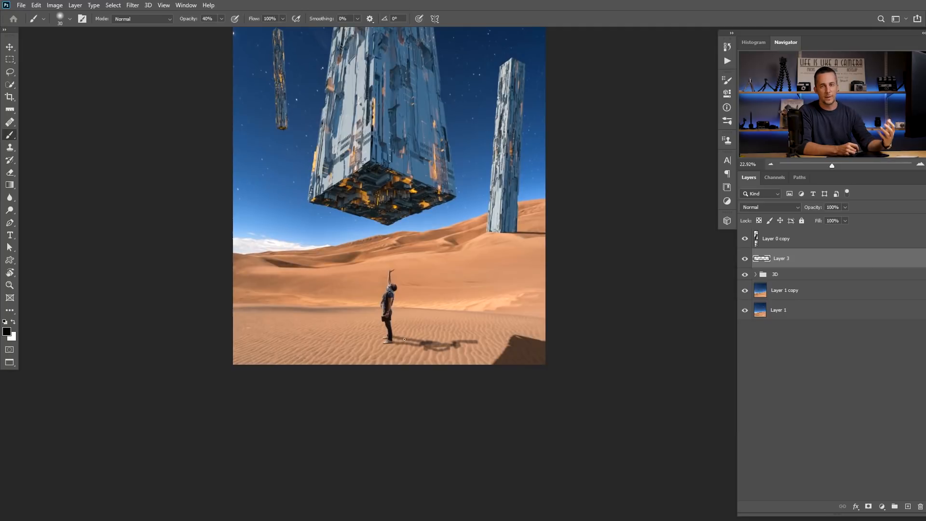
key(Delete)
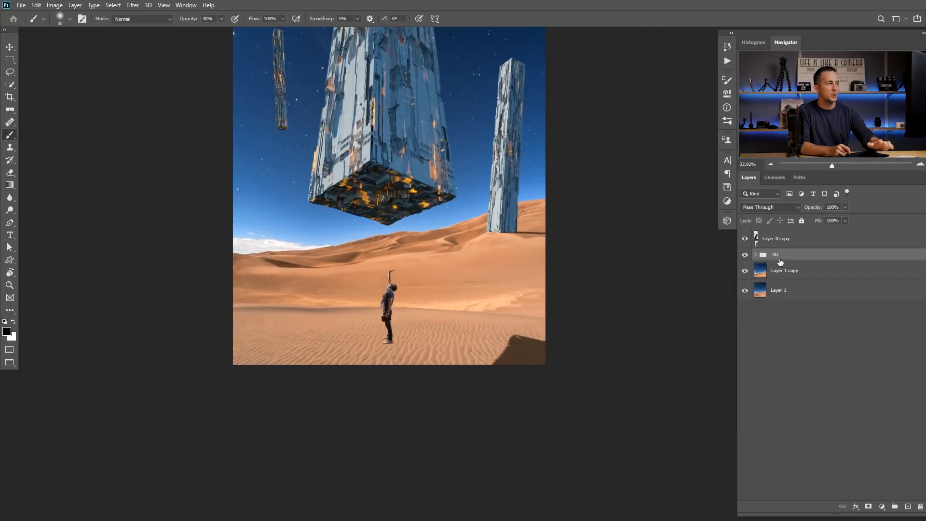
Bring the cut-out black silhouette from the other document in beneath the man's layer and scale it to about 12.73% over him.
scroll(432, 338, up, 4)
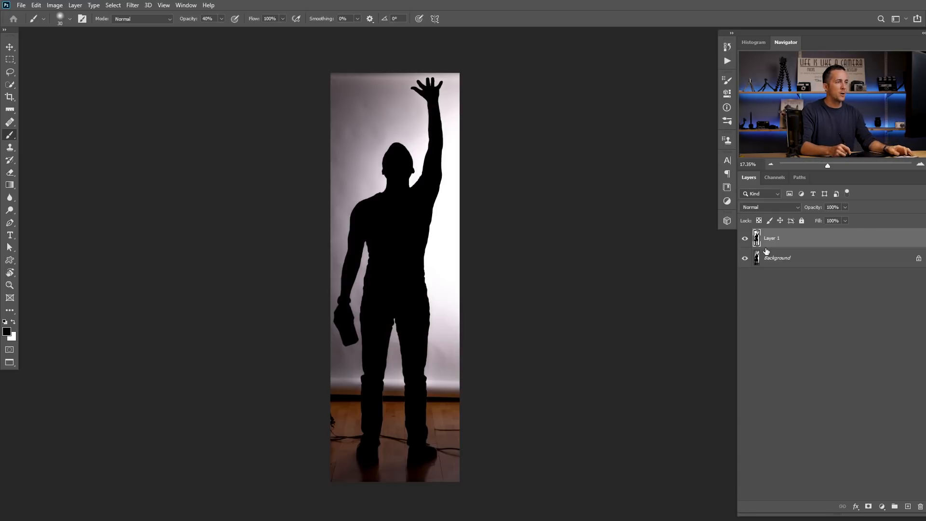
click(746, 259)
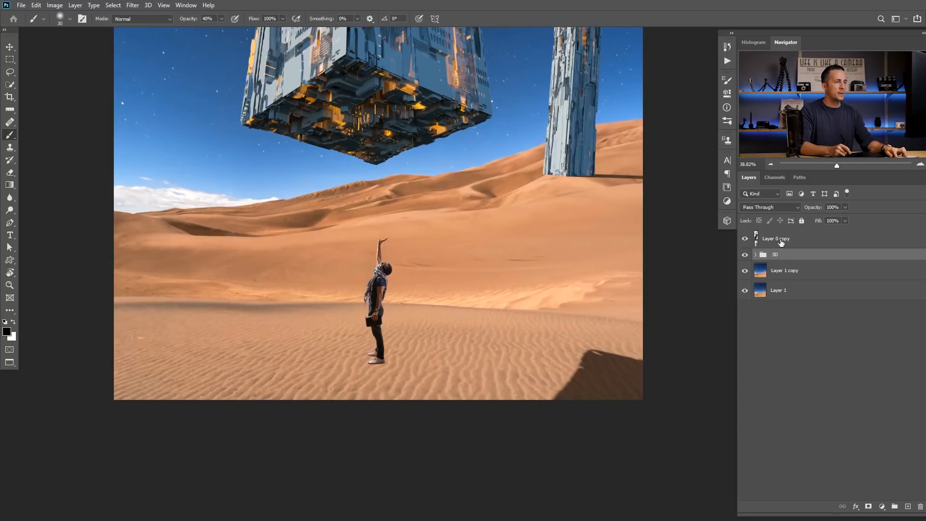
key(ctrl+v)
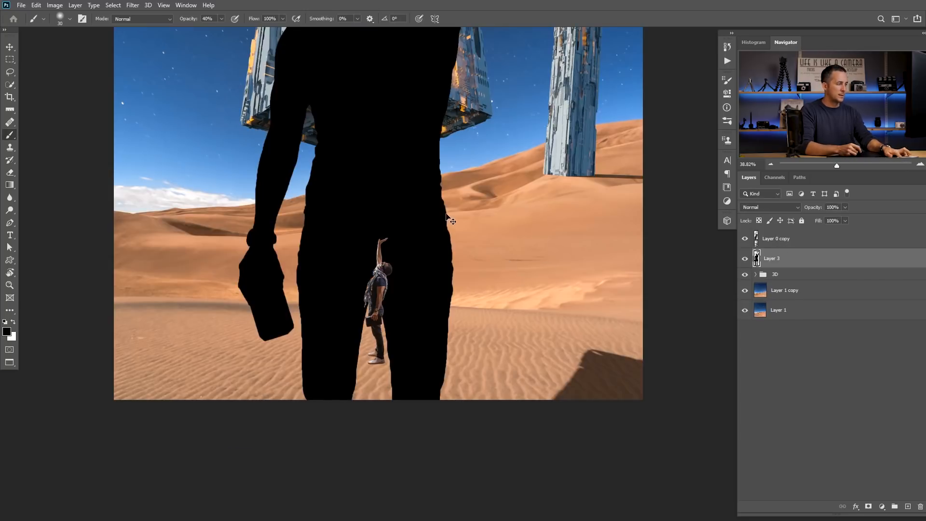
key(ctrl+t)
drag(519, 171, 396, 247)
drag(382, 201, 389, 336)
scroll(386, 332, up, 3)
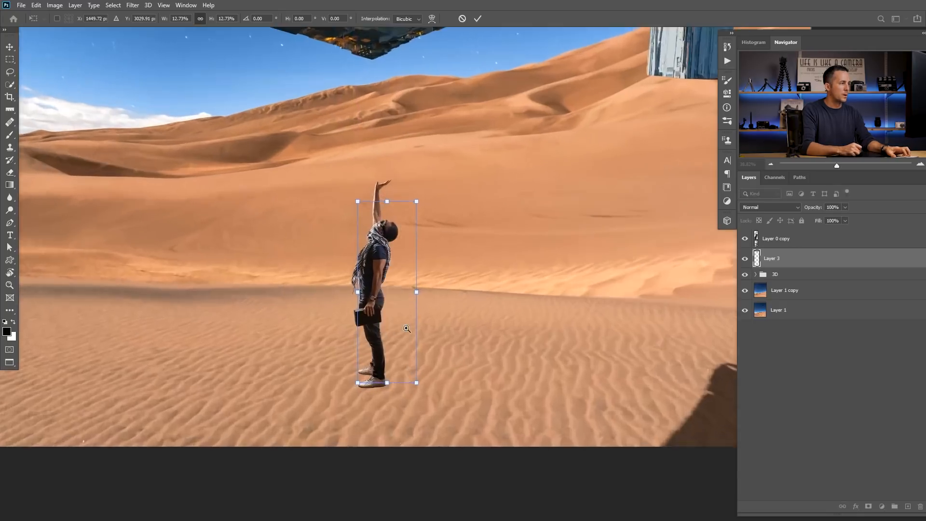
Enlarge the silhouette to about 14.73% so its height matches the man's, with its feet level with his.
scroll(404, 280, up, 2)
drag(384, 157, 390, 129)
drag(410, 273, 406, 277)
drag(385, 131, 386, 123)
scroll(400, 199, down, 2)
scroll(401, 199, down, 2)
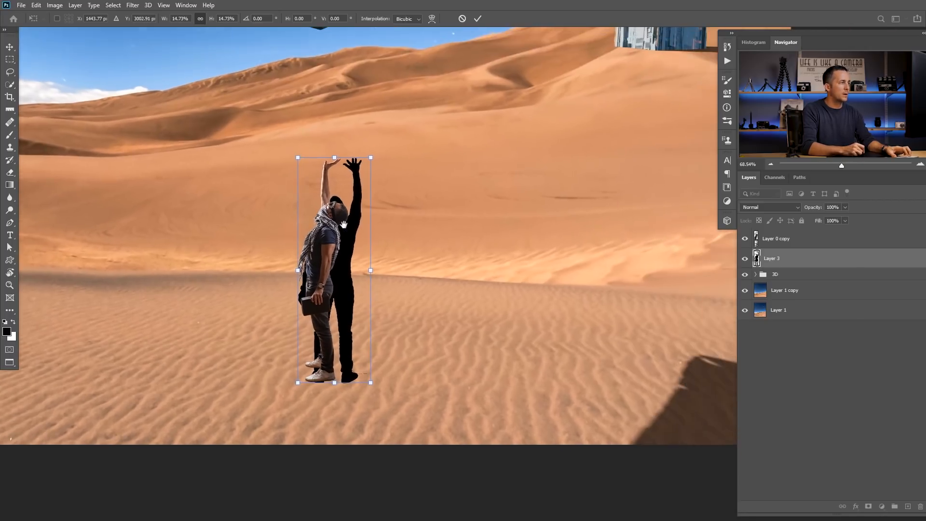
scroll(377, 237, down, 2)
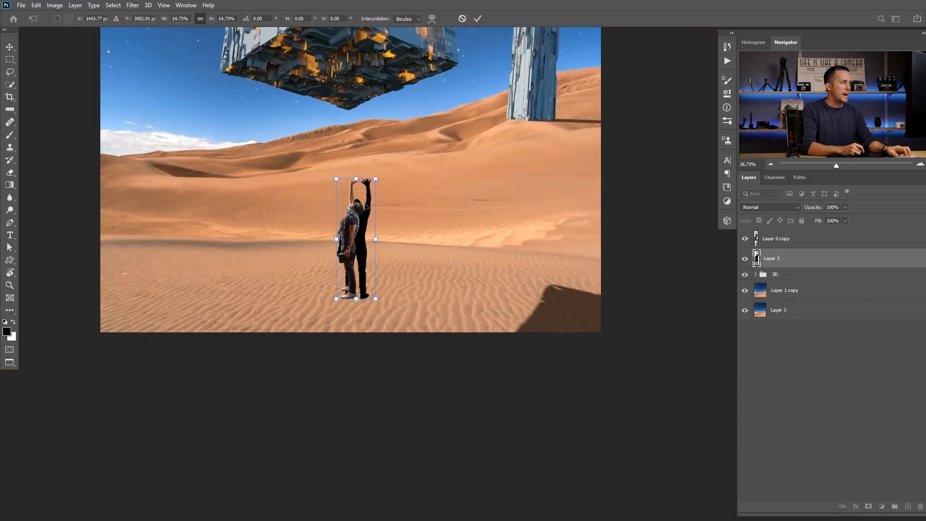
Rotate, flatten and skew the silhouette onto the sand so it extends from the man's feet like a cast shadow.
drag(357, 180, 409, 286)
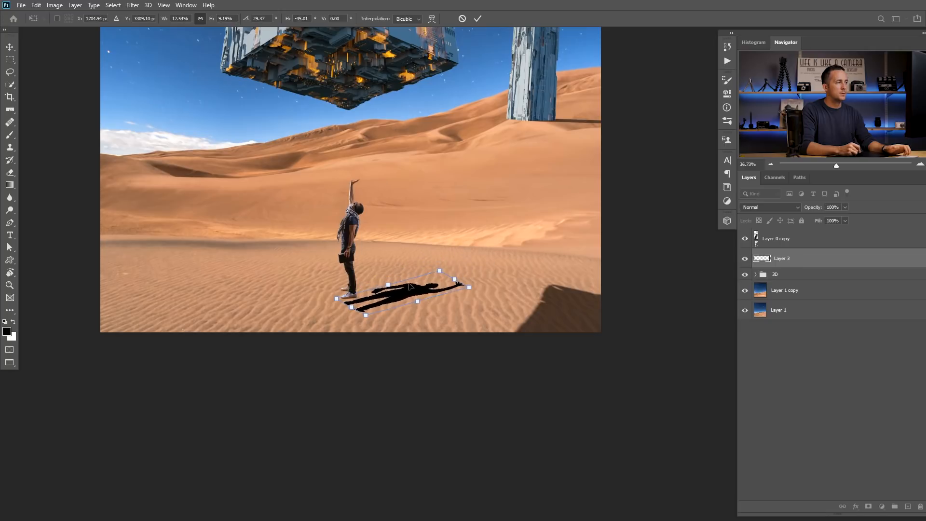
drag(352, 307, 347, 293)
drag(418, 280, 433, 285)
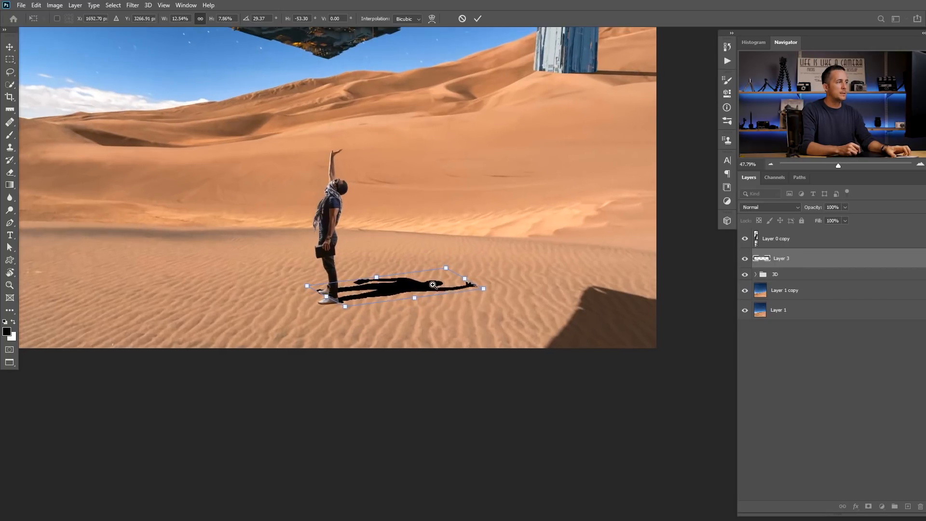
Flip the shadow silhouette vertically and reposition its corners so its legs meet the man's shoes.
right_click(427, 290)
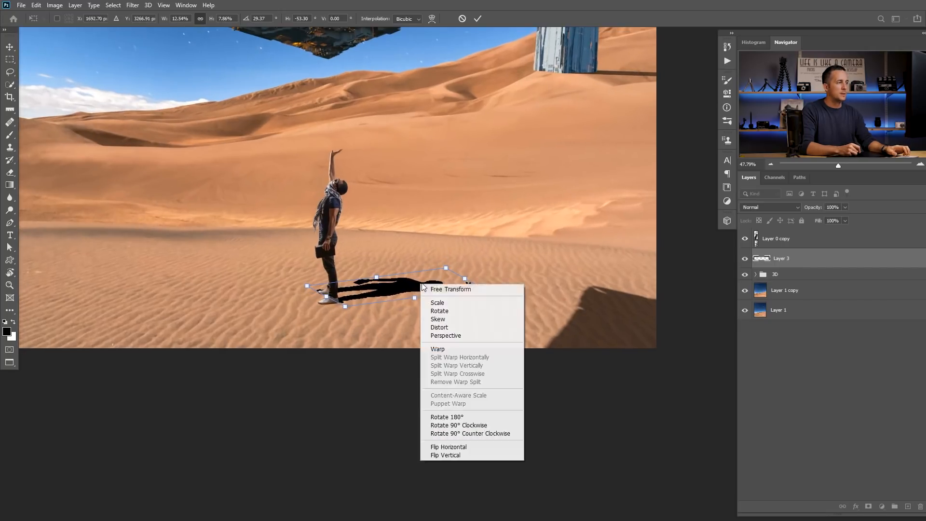
click(461, 453)
drag(400, 301, 410, 317)
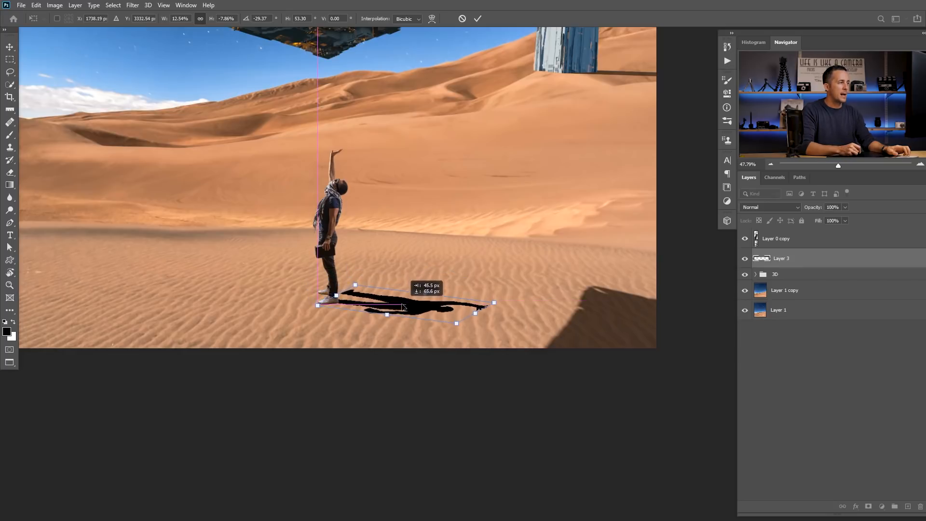
drag(356, 285, 359, 316)
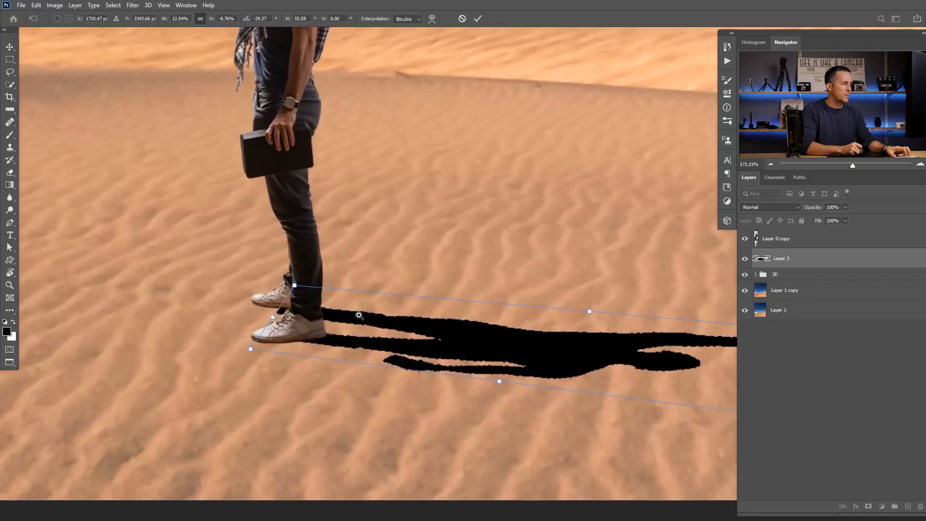
drag(295, 287, 299, 275)
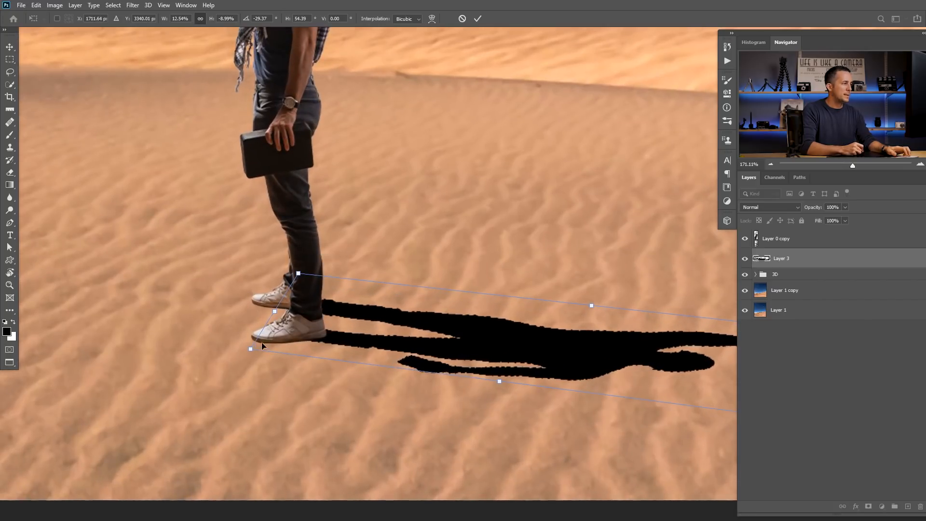
drag(253, 352, 256, 353)
Stretch the shadow farther across the sand toward the dark shadow area and flatten it to a slimmer shape.
drag(416, 317, 367, 320)
drag(431, 316, 295, 300)
drag(458, 328, 558, 341)
drag(527, 333, 490, 332)
drag(492, 329, 414, 330)
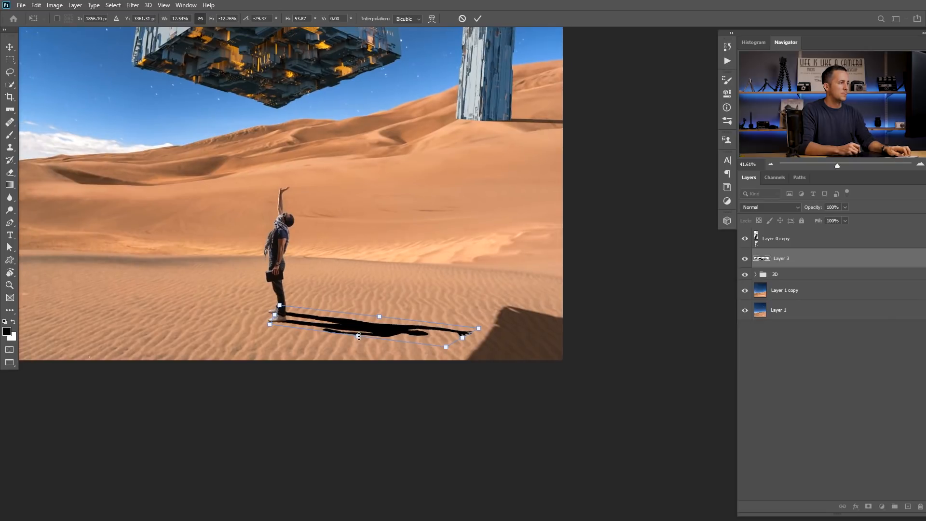
drag(362, 334, 363, 332)
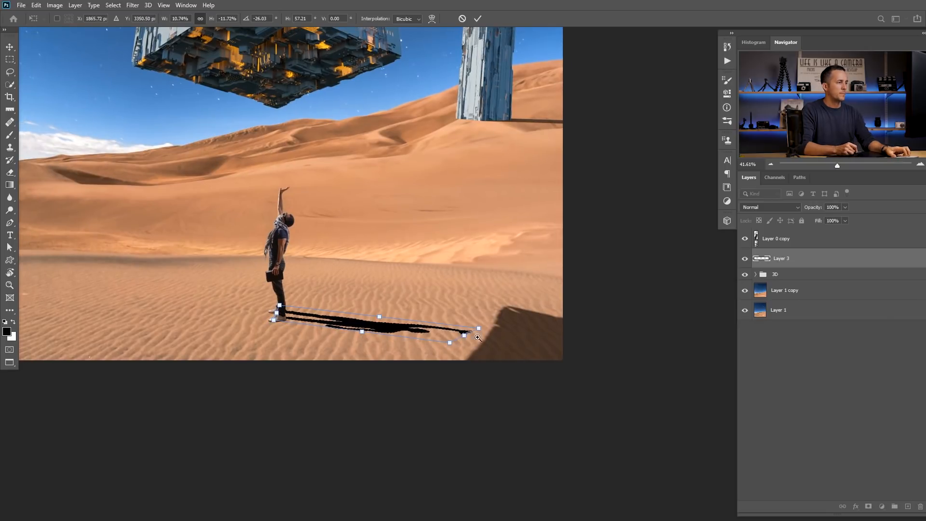
drag(464, 336, 460, 338)
scroll(459, 337, down, 3)
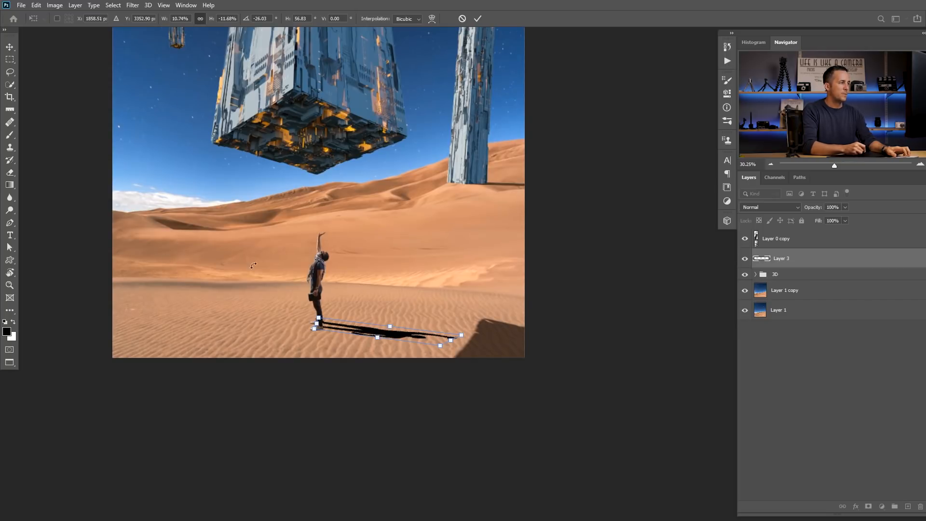
Fine-tune the shadow's corners so both legs start exactly behind the man's shoes, and apply the transformation.
scroll(414, 322, up, 4)
drag(509, 354, 507, 353)
scroll(188, 318, up, 6)
drag(198, 331, 291, 325)
drag(186, 343, 189, 365)
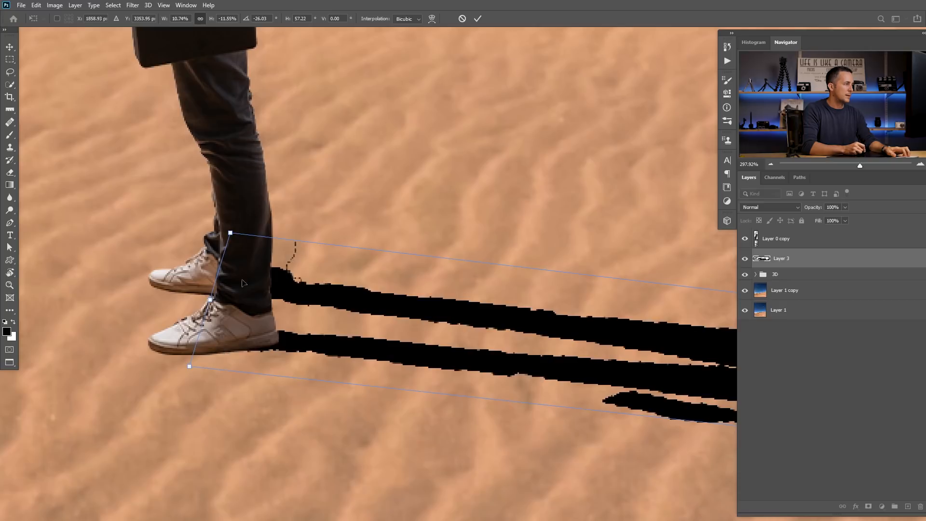
drag(230, 233, 202, 230)
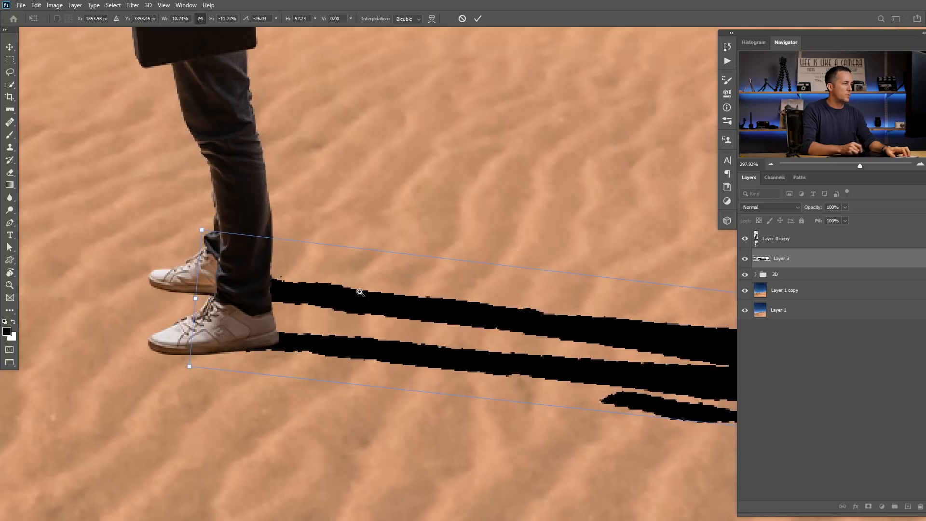
scroll(372, 299, down, 5)
drag(460, 306, 309, 273)
key(Return)
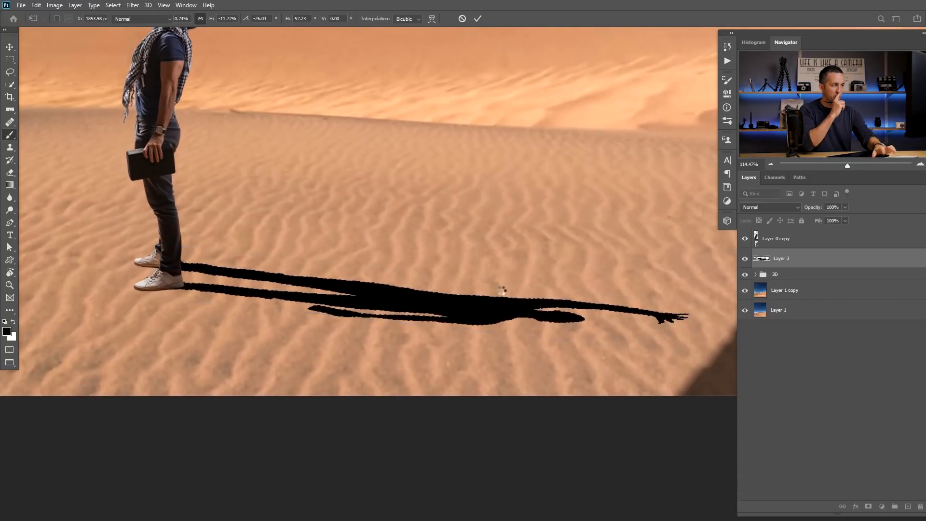
Thicken the shadow's neck and shoulder area in black with a 10 px brush at 76% hardness and 100% opacity.
key(b)
scroll(367, 299, down, 1)
drag(168, 101, 176, 184)
drag(531, 384, 414, 260)
scroll(434, 292, up, 6)
scroll(414, 260, up, 3)
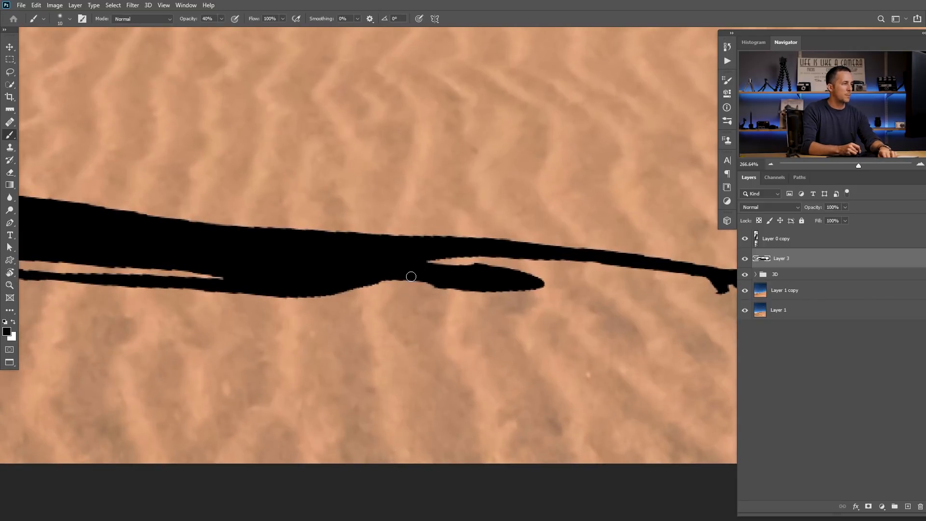
right_click(395, 275)
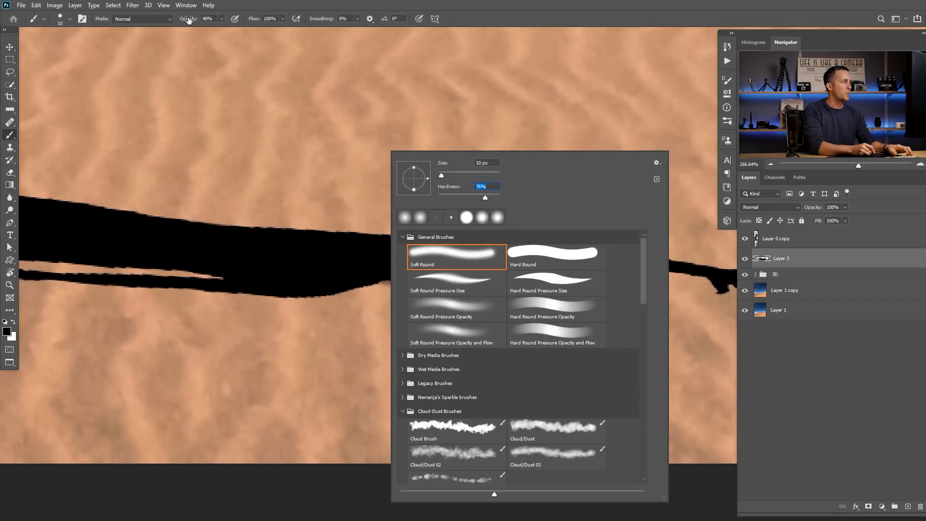
drag(188, 20, 218, 19)
key(0)
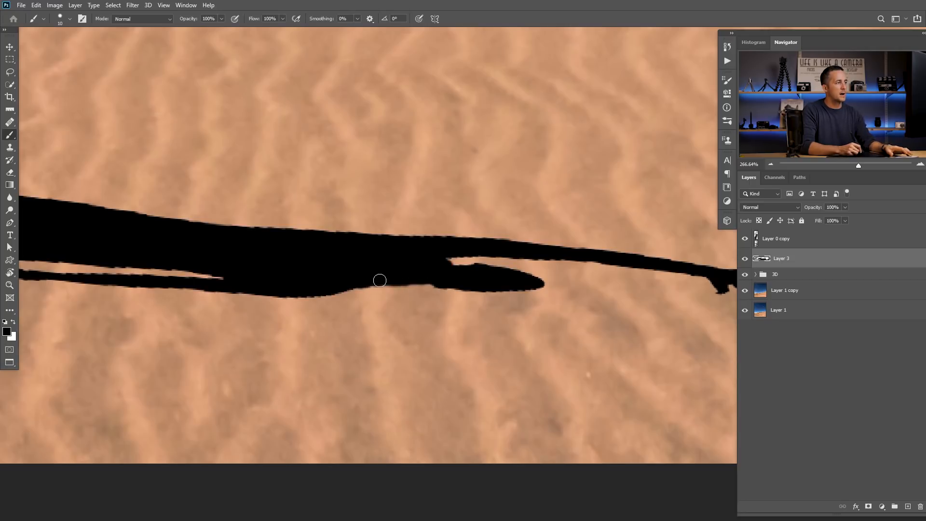
scroll(431, 273, down, 5)
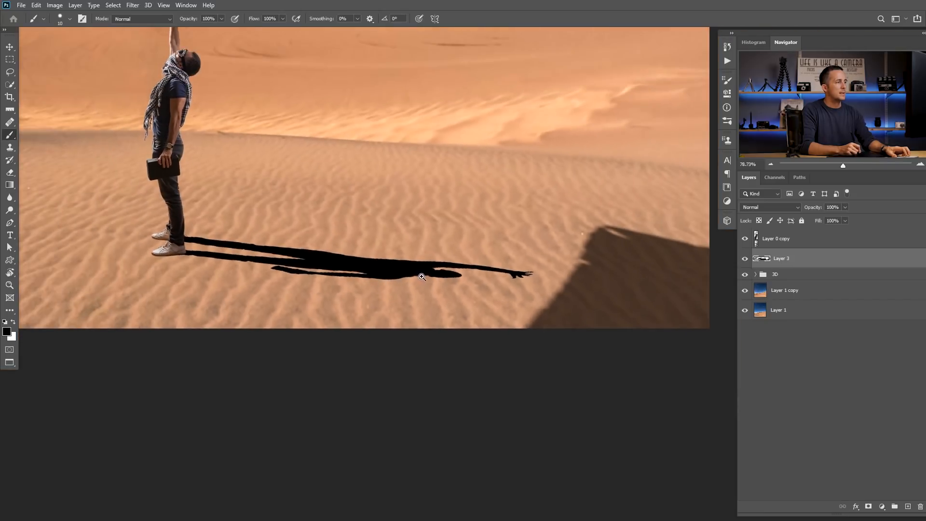
scroll(437, 268, up, 4)
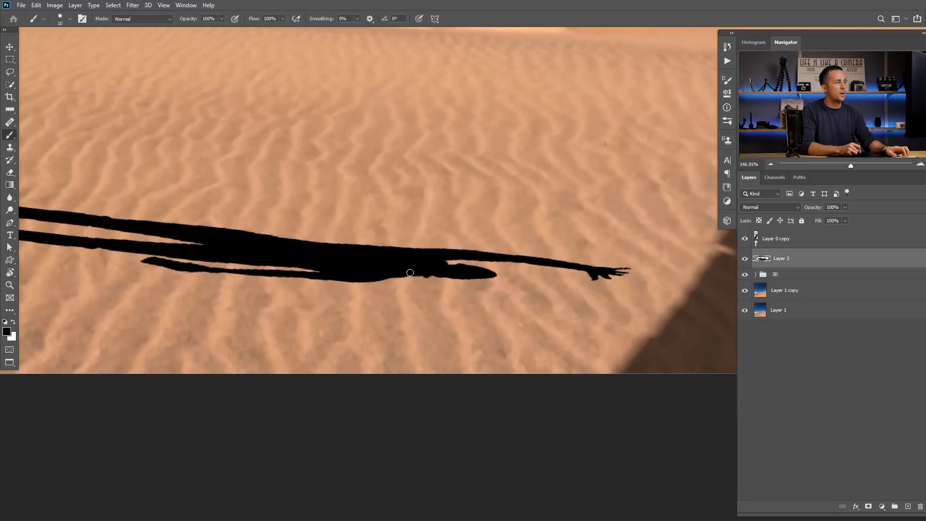
scroll(395, 272, down, 5)
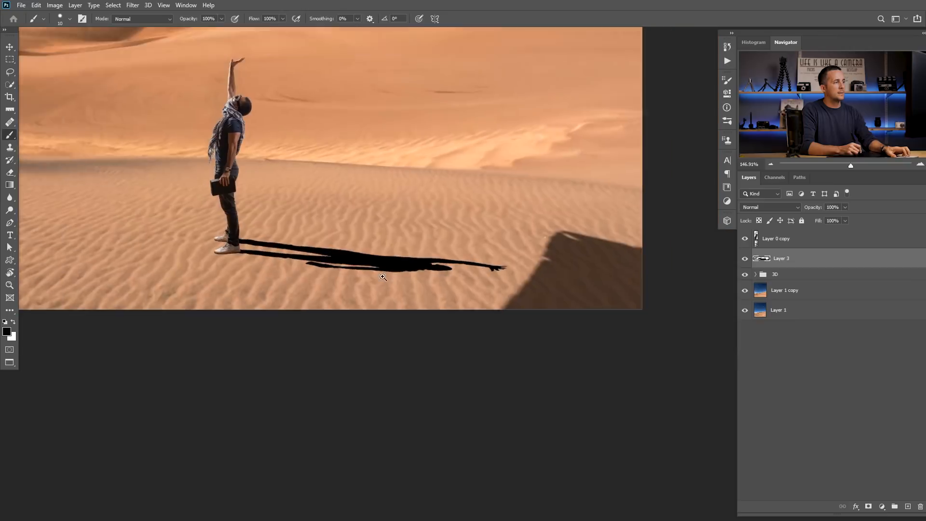
scroll(365, 287, up, 3)
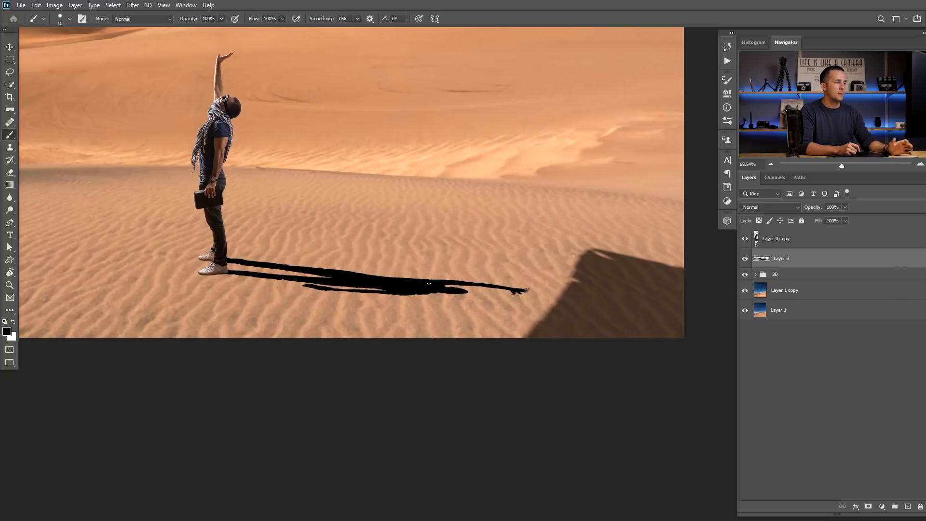
click(379, 282)
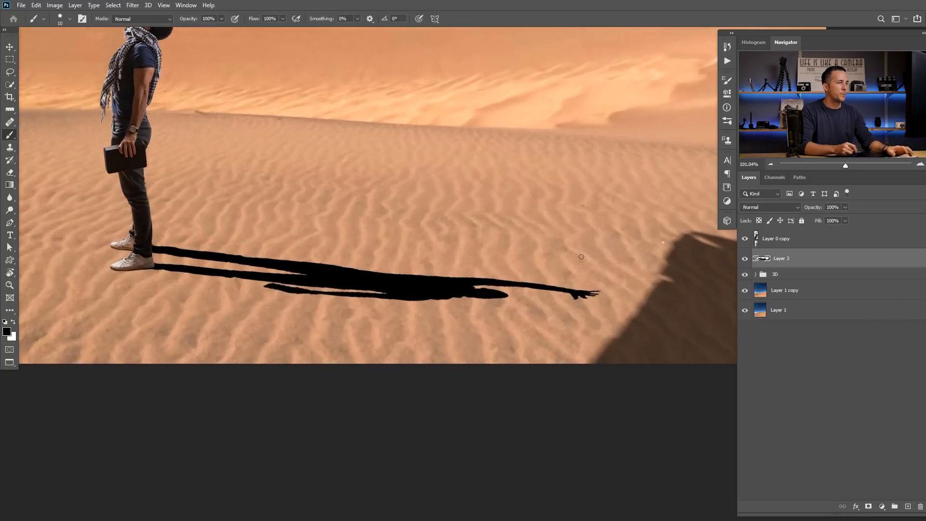
Set the shadow layer's blend mode to Multiply and add a Hue/Saturation adjustment clipped to it.
click(781, 207)
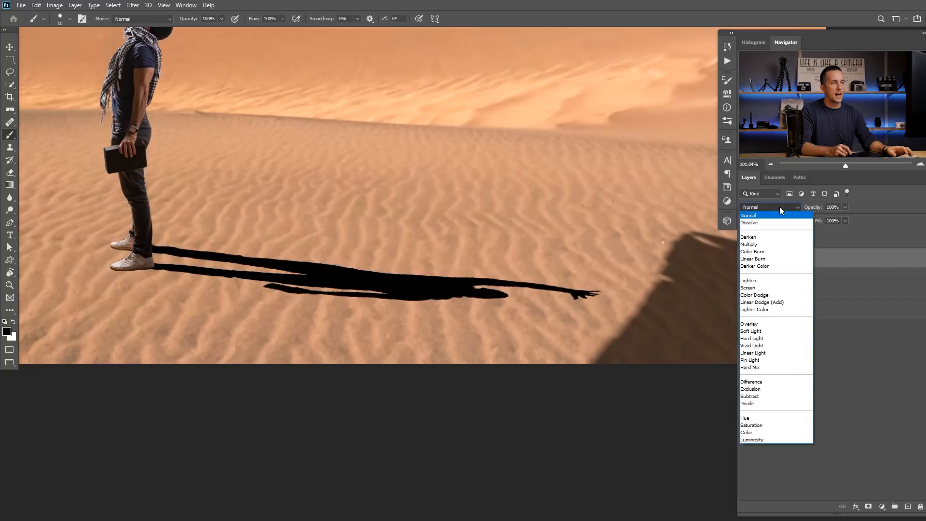
click(760, 247)
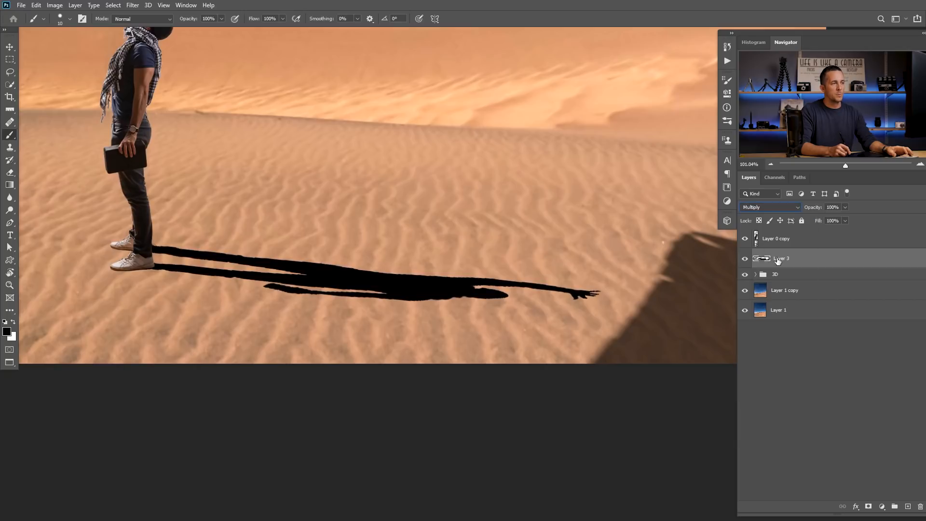
click(882, 506)
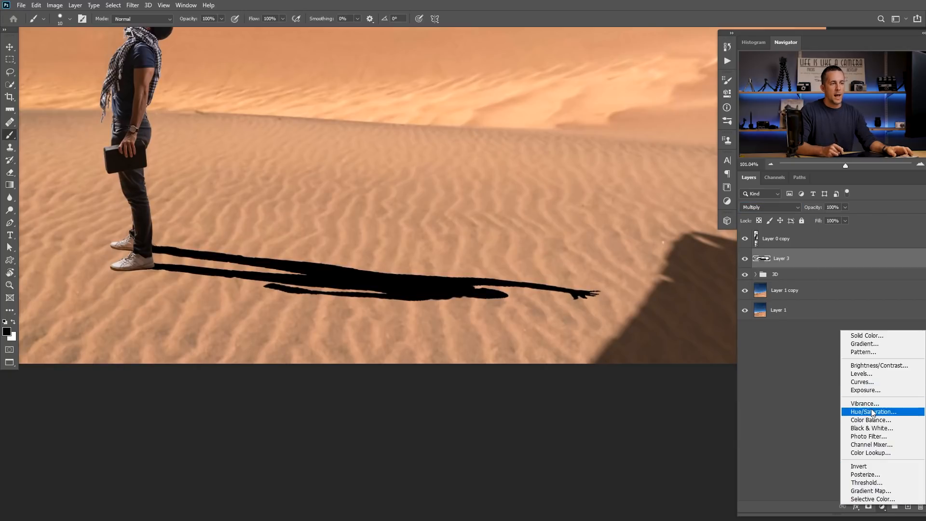
click(874, 413)
click(644, 265)
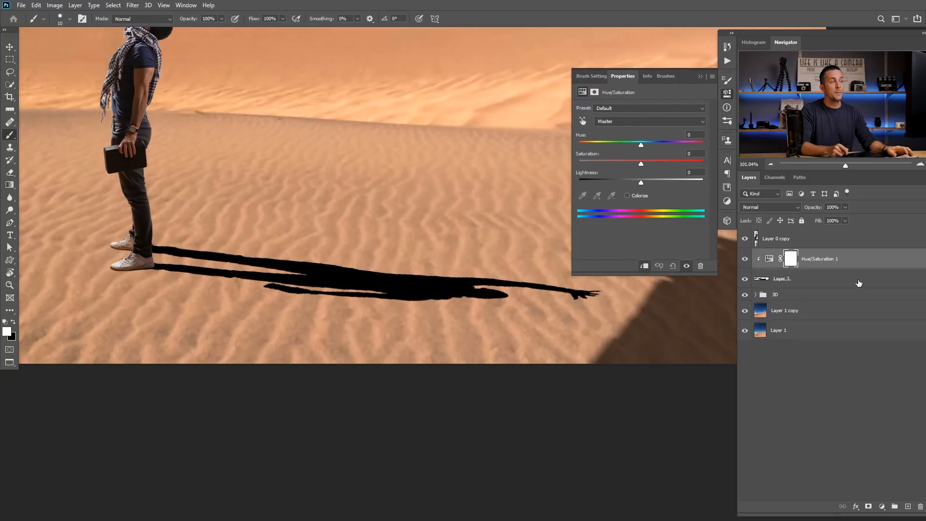
Rename the silhouette layer as Shadow.
double_click(787, 279)
text(Shadow)
key(Return)
Colorize the shadow with hue 21, saturation 14 and lightness +33, and compare it with and without the adjustment.
click(772, 260)
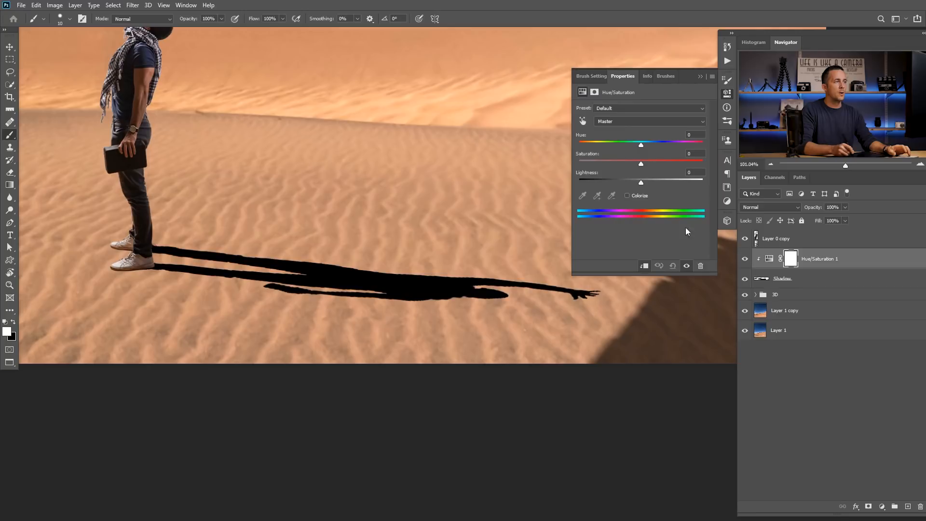
click(627, 196)
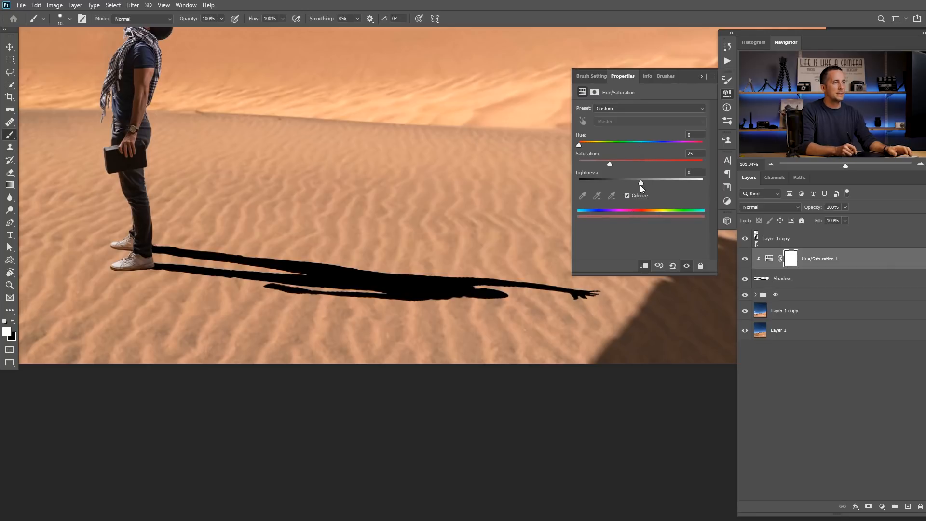
drag(641, 184, 652, 183)
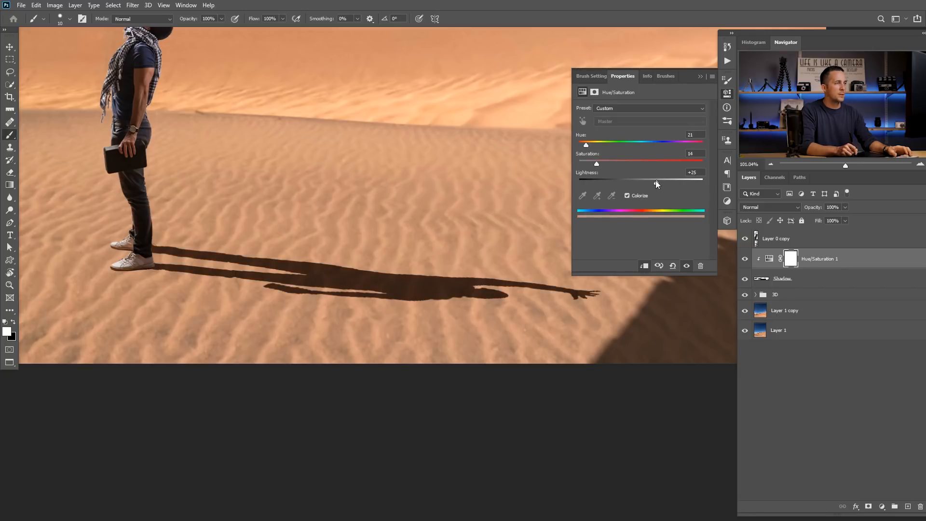
drag(661, 181, 662, 180)
drag(444, 247, 437, 292)
click(745, 259)
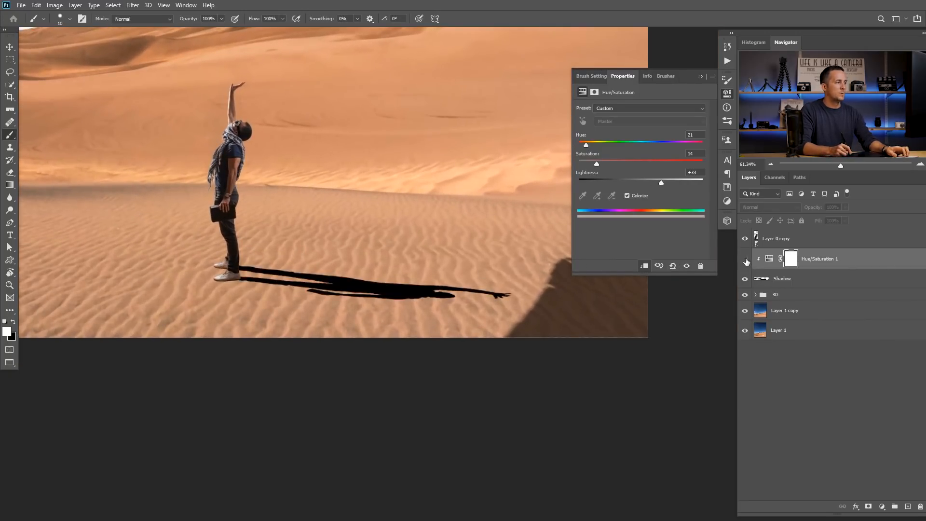
click(745, 259)
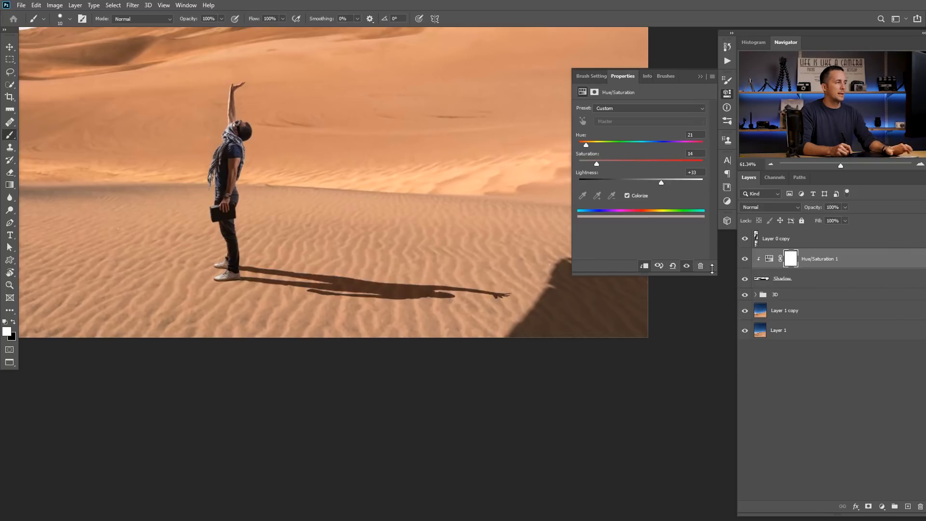
Soften the Shadow layer around the far hand and arm with the Blur tool at 150 px and 35% strength.
scroll(382, 301, down, 3)
drag(365, 295, 510, 313)
drag(389, 313, 471, 288)
click(761, 280)
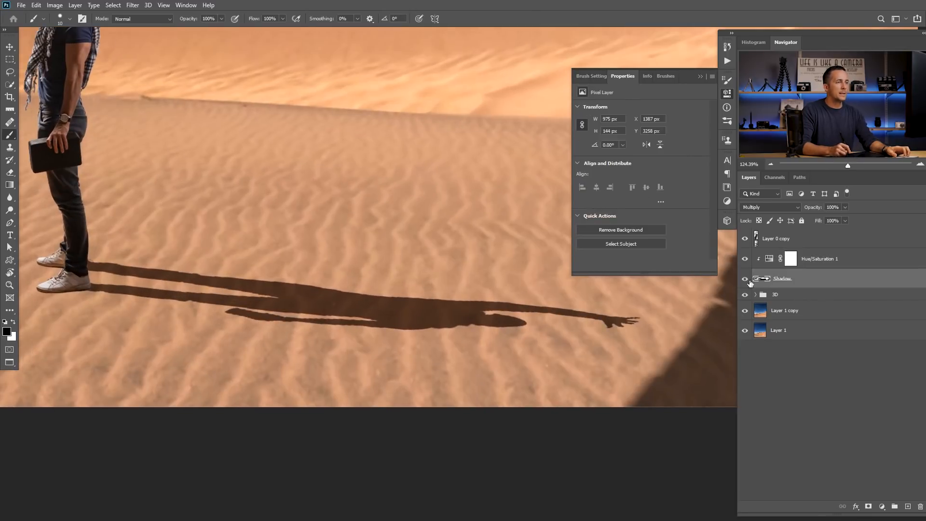
click(10, 197)
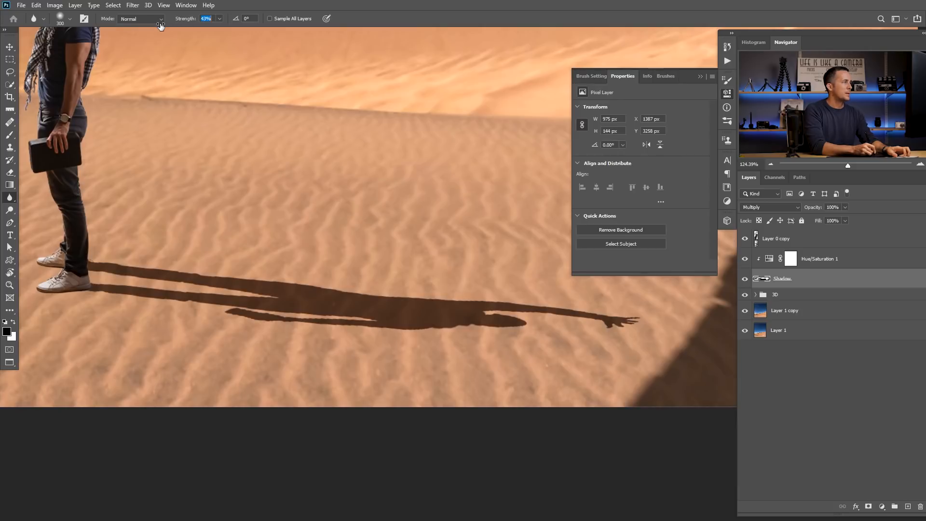
key(bracketleft)
key(bracketleft)
key(bracketleft)
key(bracketleft)
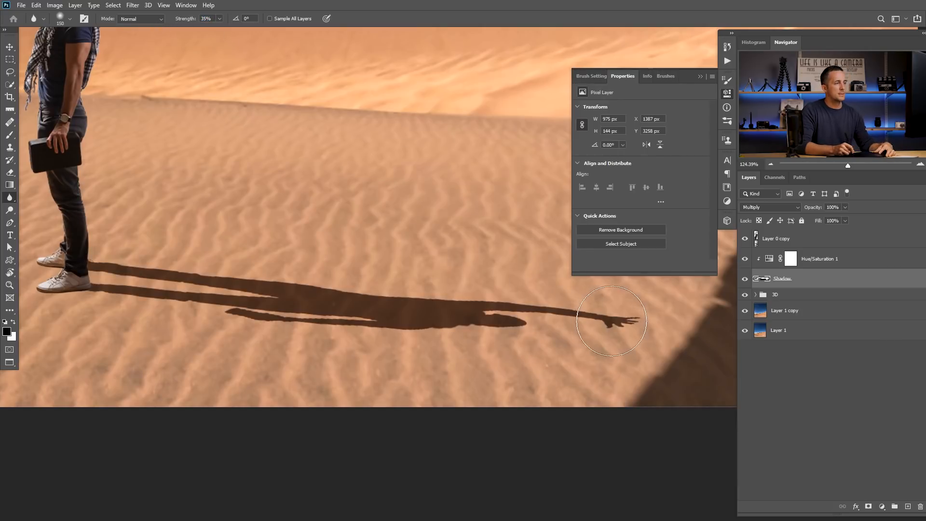
mouse_move(592, 313)
mouse_down()
mouse_move(251, 304)
mouse_move(381, 305)
mouse_move(689, 336)
mouse_up()
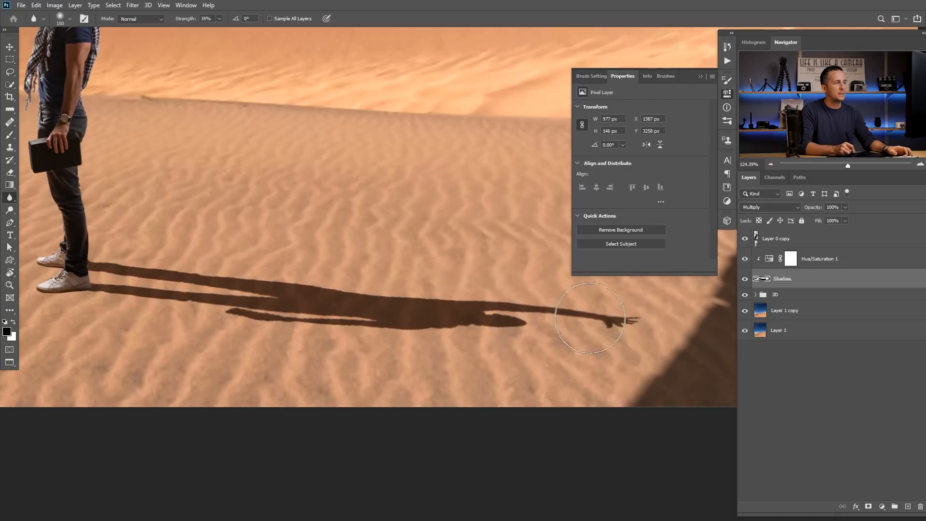
mouse_move(394, 314)
mouse_down()
mouse_move(373, 326)
mouse_move(309, 315)
mouse_move(372, 322)
mouse_move(369, 313)
mouse_up()
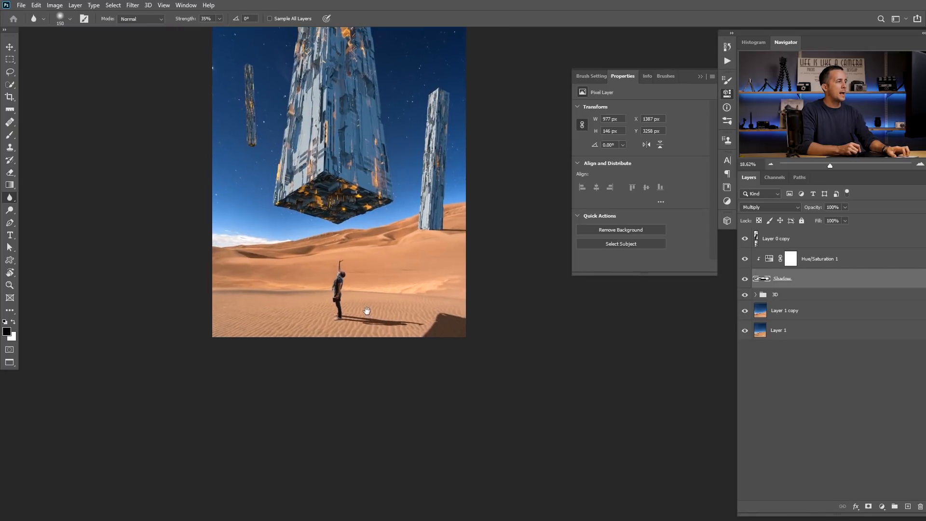
Rename the man's layer with the model's first name and add a layer mask to it.
double_click(778, 239)
text(Nemanja)
key(Return)
click(869, 506)
Mask out the lower edges of both shoe soles with a 10 px black brush so the feet blend into the sand.
drag(337, 321, 441, 338)
mouse_move(379, 318)
mouse_down()
mouse_move(387, 345)
mouse_move(353, 341)
mouse_up()
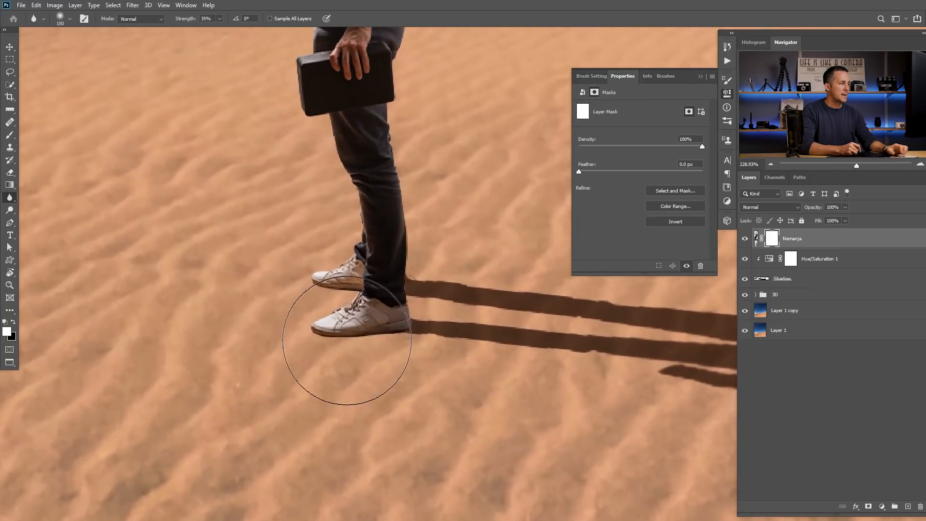
key(bracketleft)
key(bracketleft)
key(bracketleft)
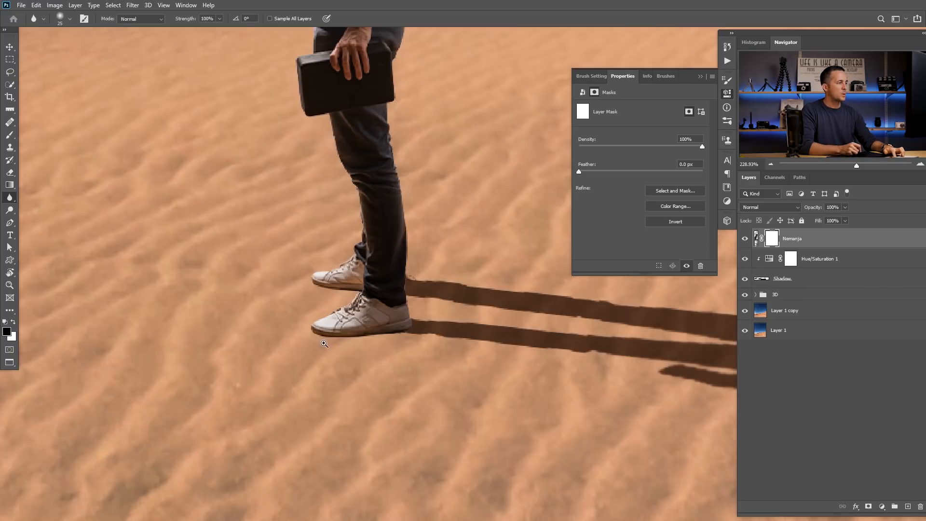
drag(324, 343, 339, 346)
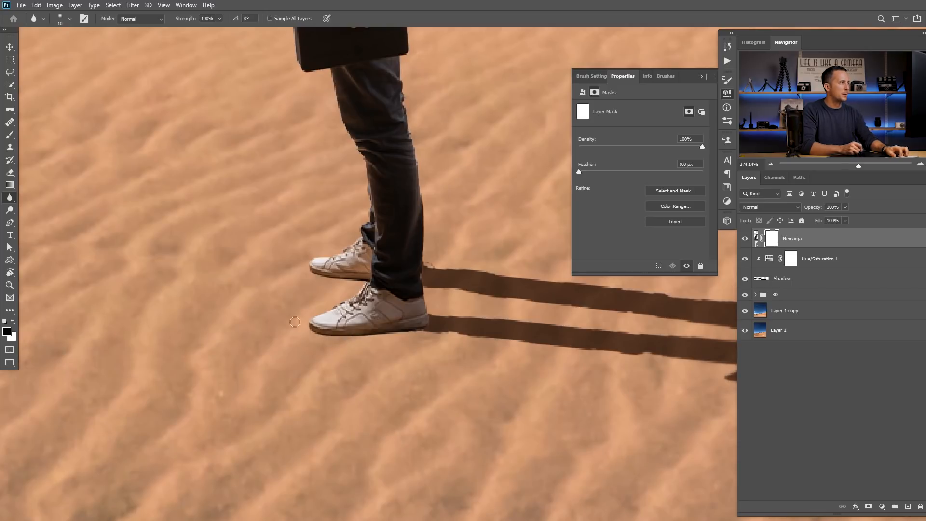
key(b)
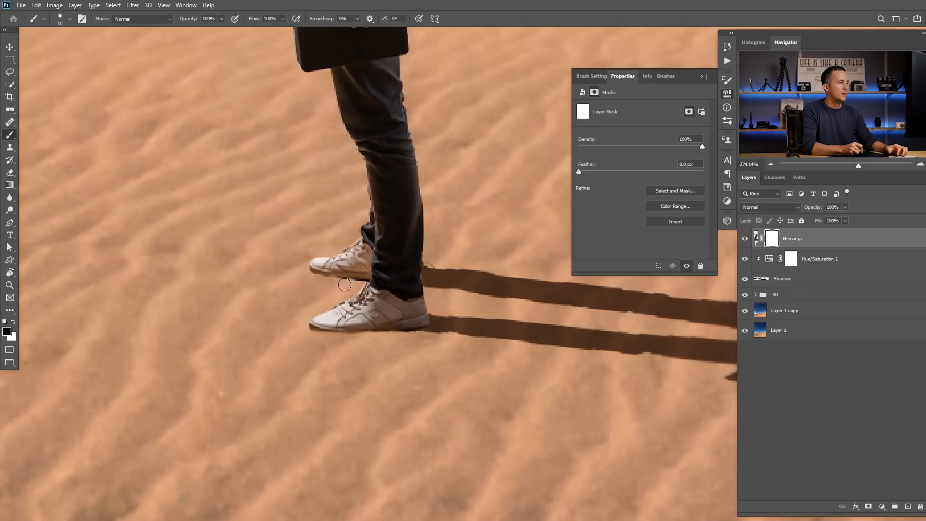
scroll(305, 279, down, 10)
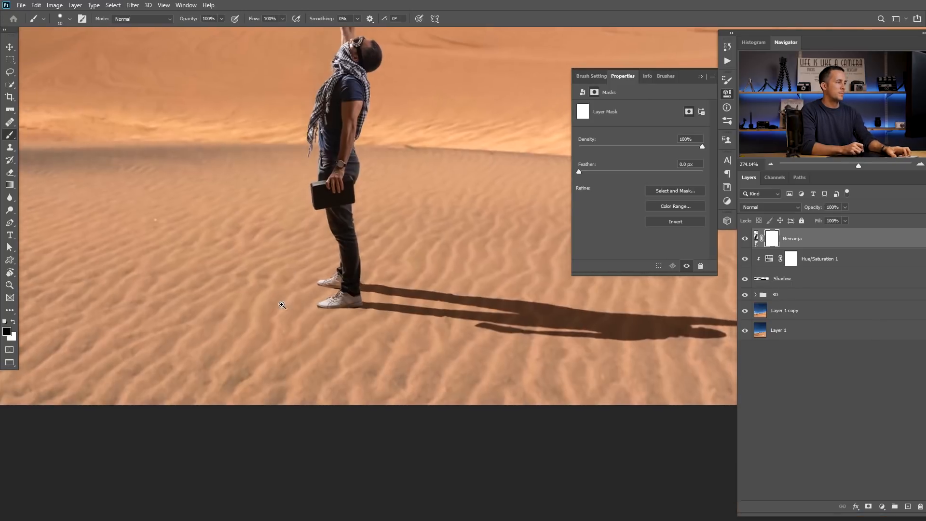
scroll(324, 302, up, 10)
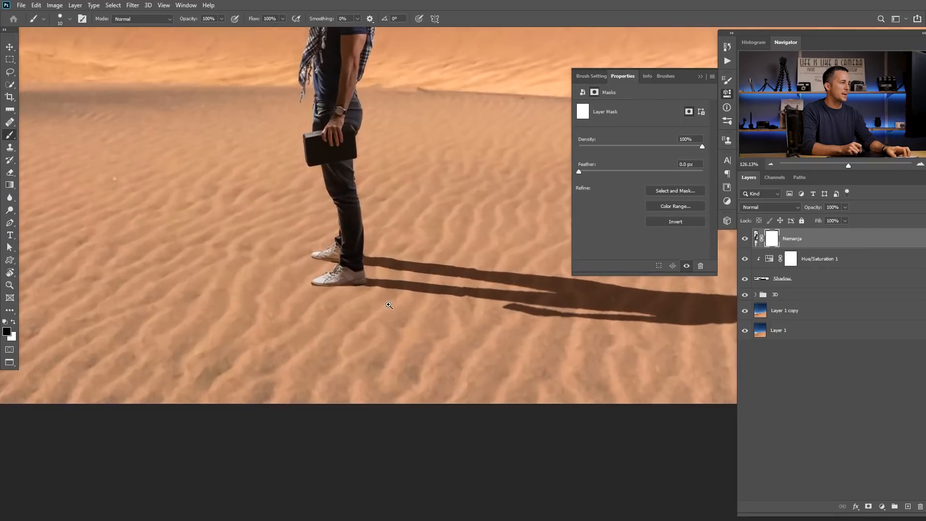
drag(389, 305, 370, 340)
drag(363, 277, 384, 276)
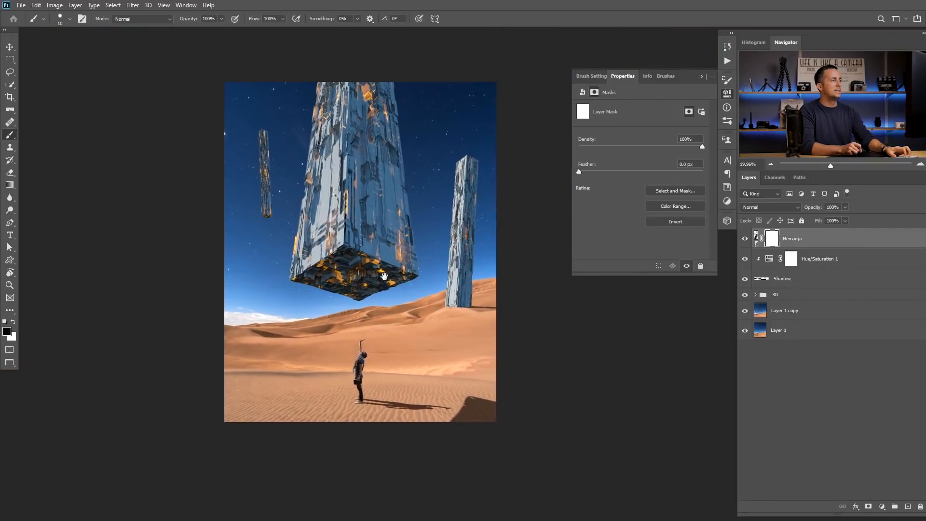
Group the man, Hue/Saturation and Shadow layers and name the group Model.
click(702, 76)
drag(370, 352, 369, 344)
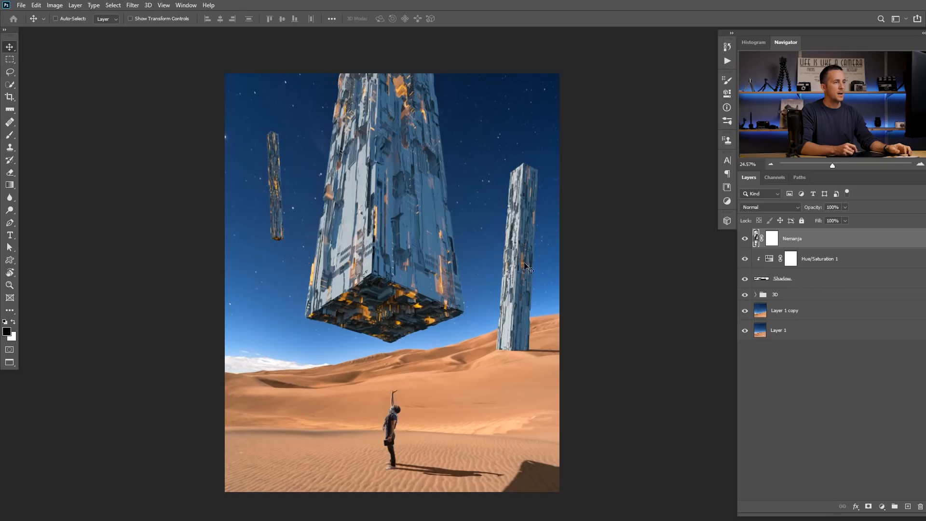
shift+click(812, 280)
key(ctrl+g)
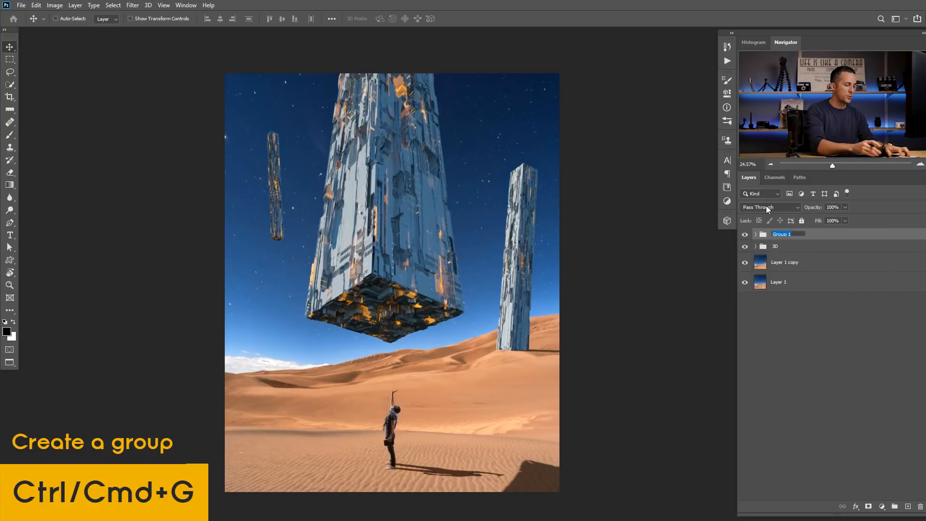
text(Model)
key(Return)
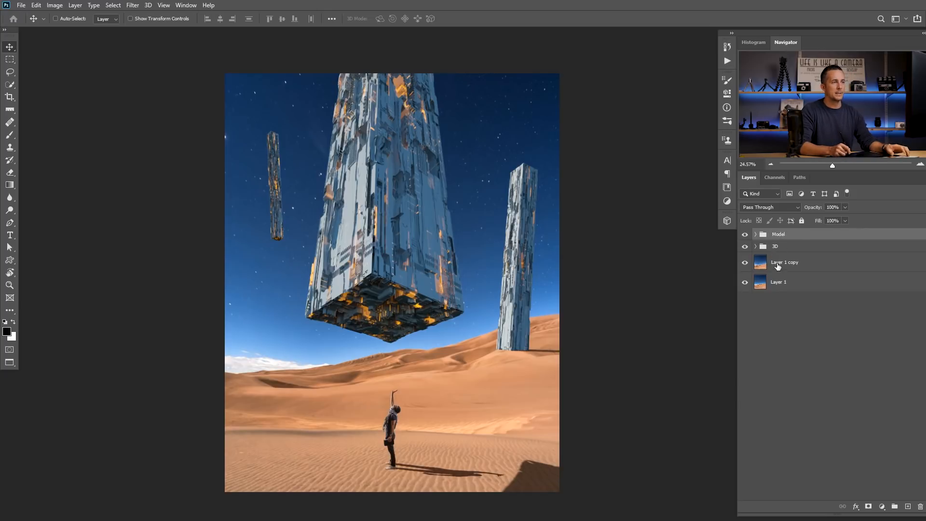
Group Layer 1 copy and Layer 1 and name the group Background.
click(778, 265)
ctrl+click(796, 285)
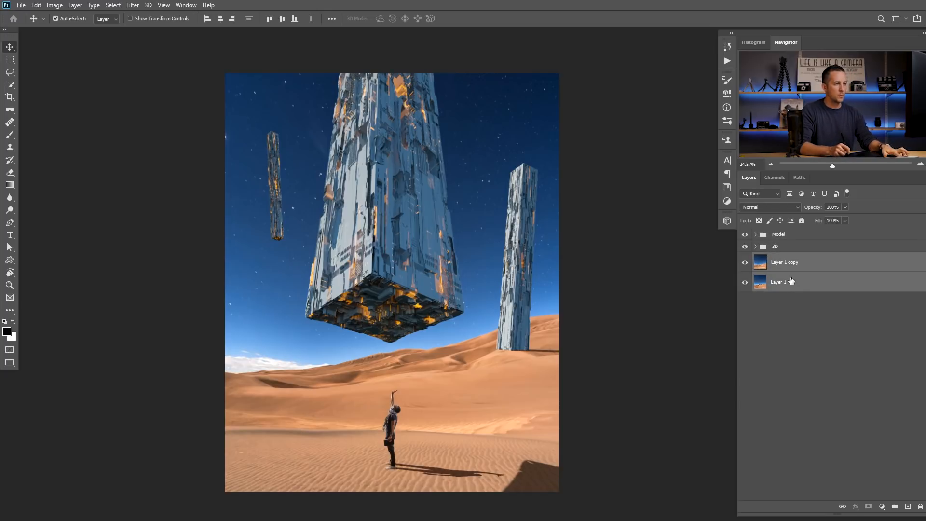
key(ctrl+g)
double_click(784, 259)
text(Background)
key(Return)
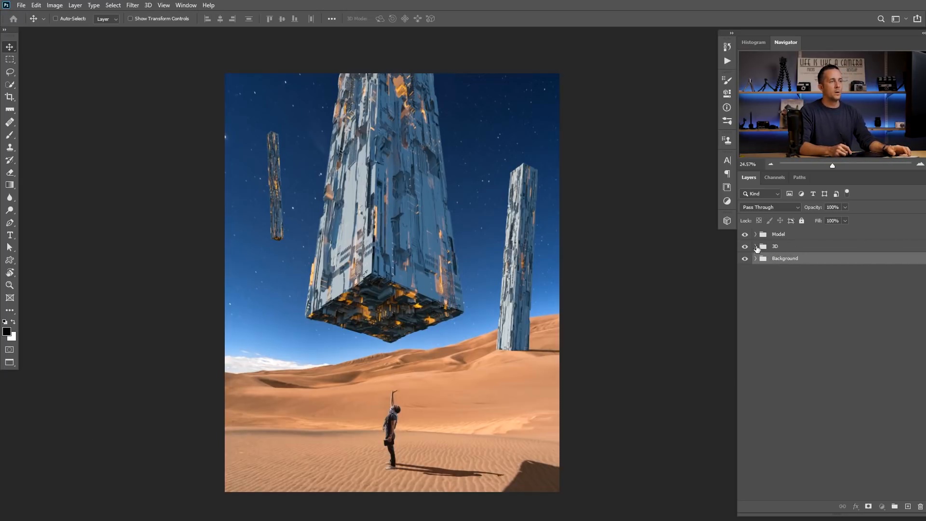
Expand the 3D group, select the Smalest pillar layer and toggle its visibility to check which tower it holds.
click(756, 247)
mouse_move(745, 261)
mouse_down()
mouse_move(745, 319)
mouse_move(752, 273)
mouse_up()
click(746, 322)
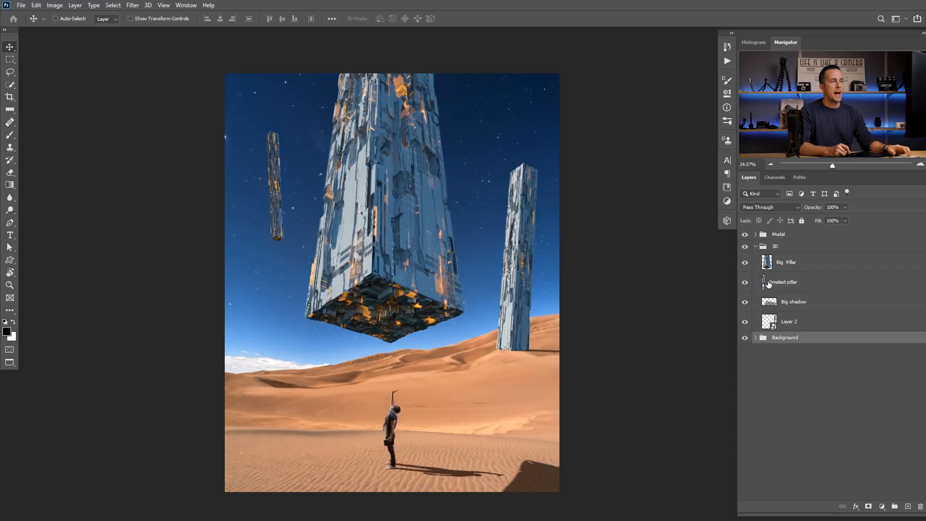
click(767, 284)
click(745, 283)
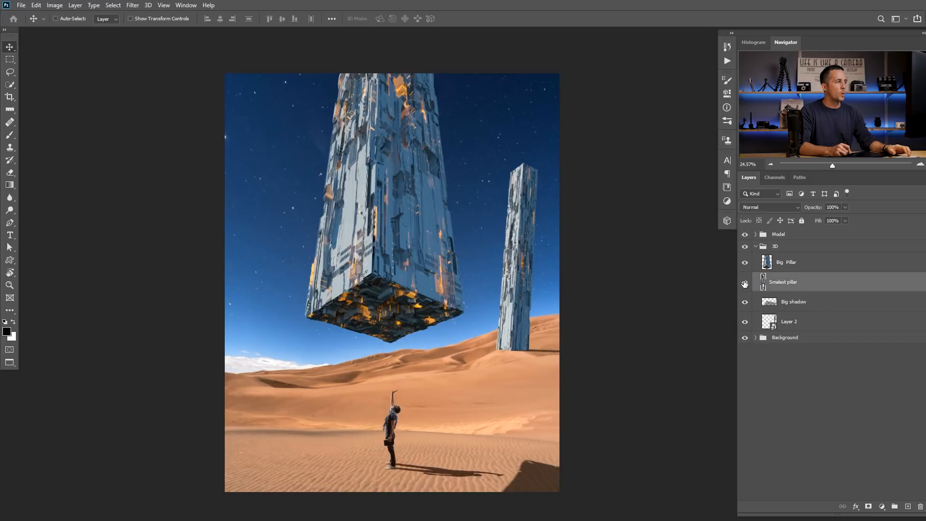
click(745, 283)
ctrl+click(288, 178)
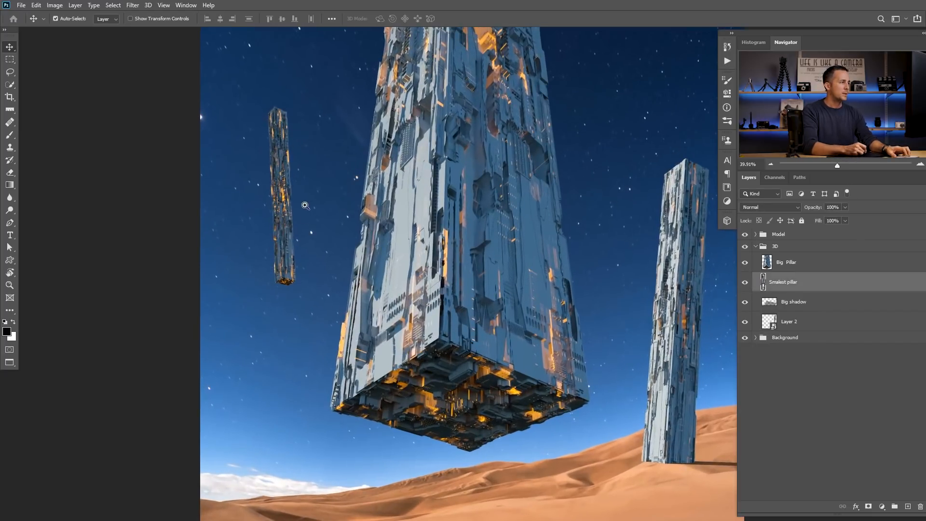
drag(305, 205, 292, 136)
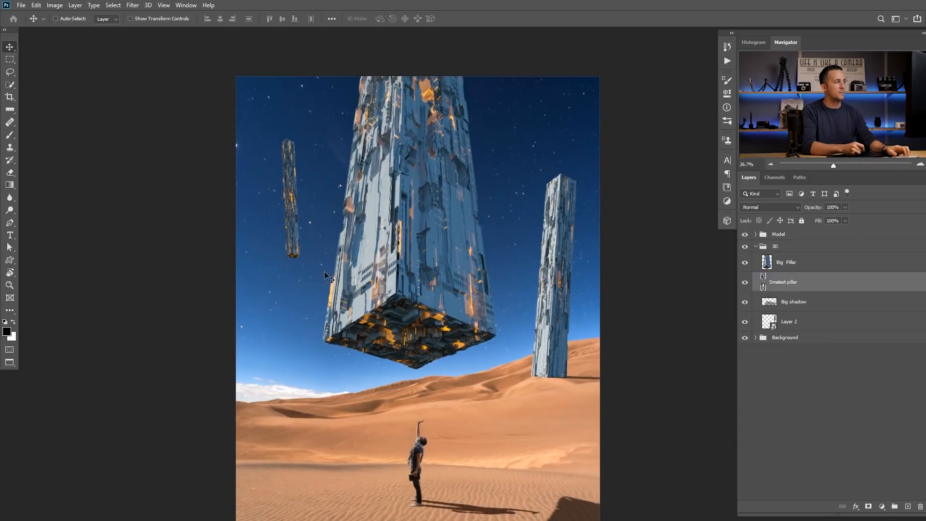
Start a Path Blur on the Smalest pillar layer and lay its path along the pillar from top to bottom.
right_click(826, 284)
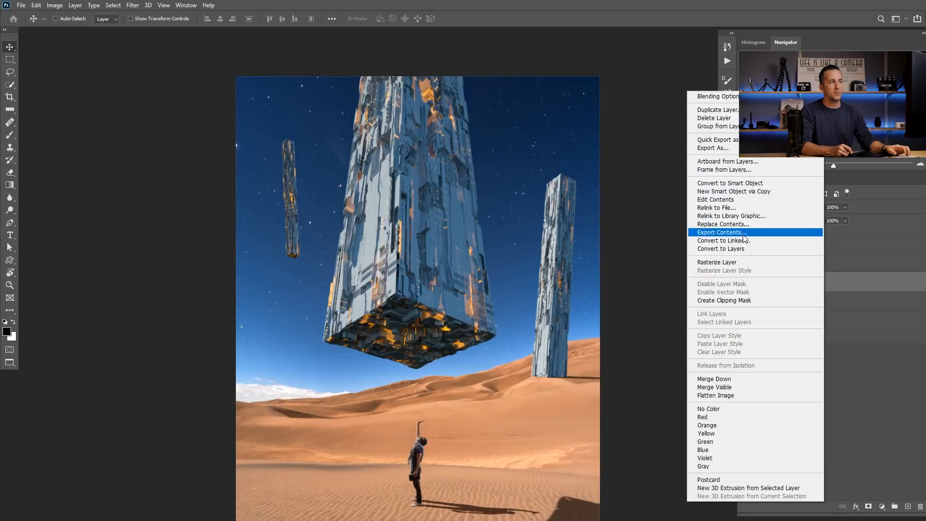
click(752, 192)
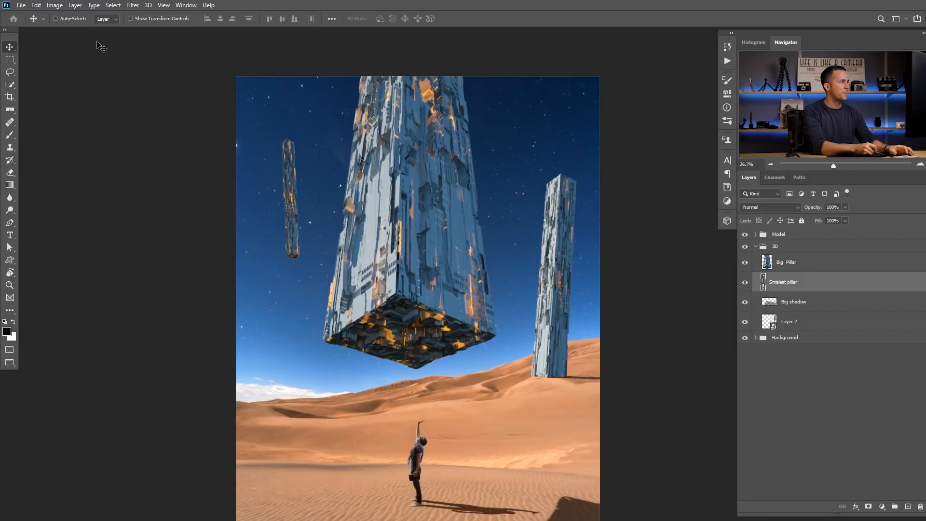
click(132, 6)
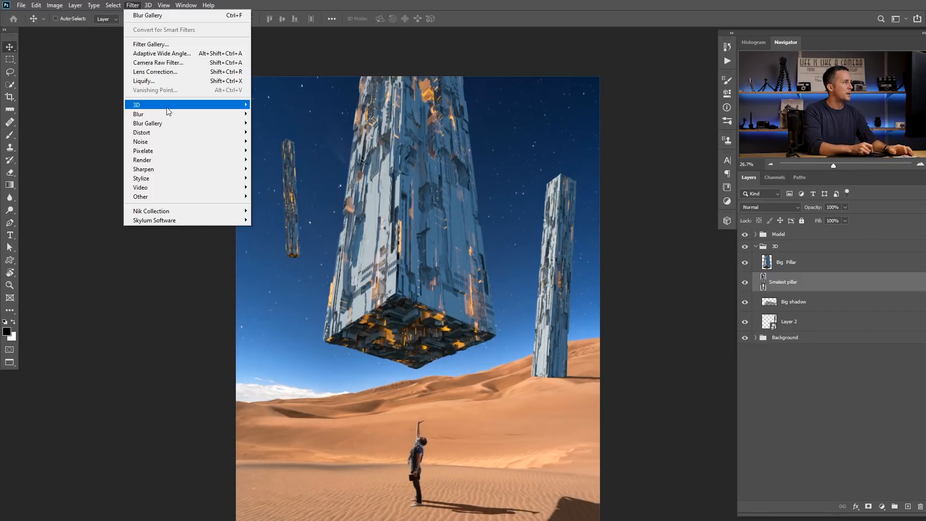
mouse_move(227, 125)
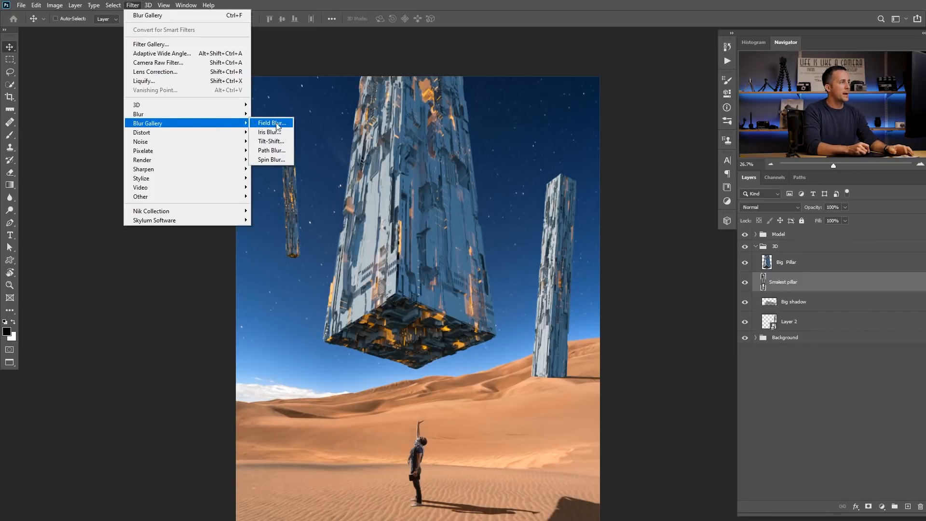
click(276, 154)
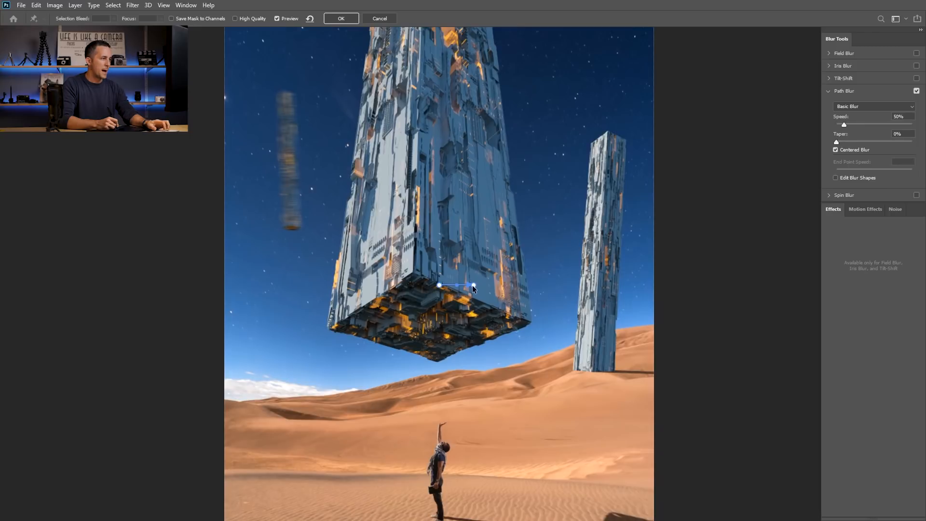
drag(464, 316, 451, 328)
key(ctrl+z)
drag(474, 285, 443, 385)
drag(439, 285, 286, 102)
drag(443, 385, 290, 228)
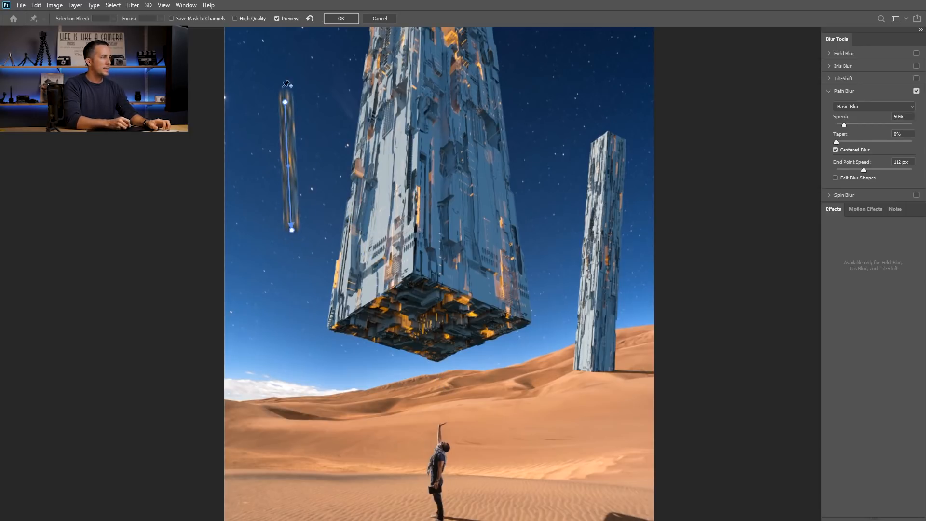
drag(280, 150, 290, 199)
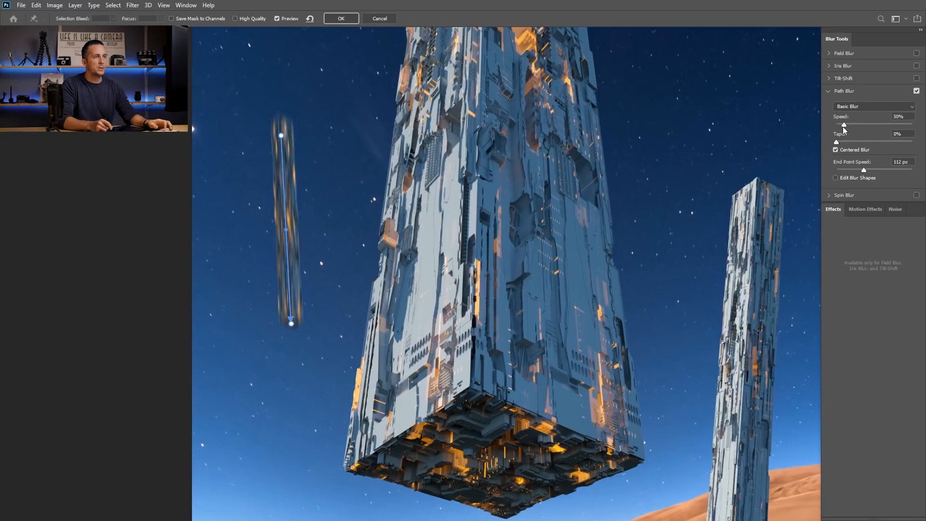
Set the Path Blur speed to 28% and apply the filter.
mouse_move(844, 124)
mouse_down()
mouse_move(857, 124)
mouse_move(842, 124)
mouse_up()
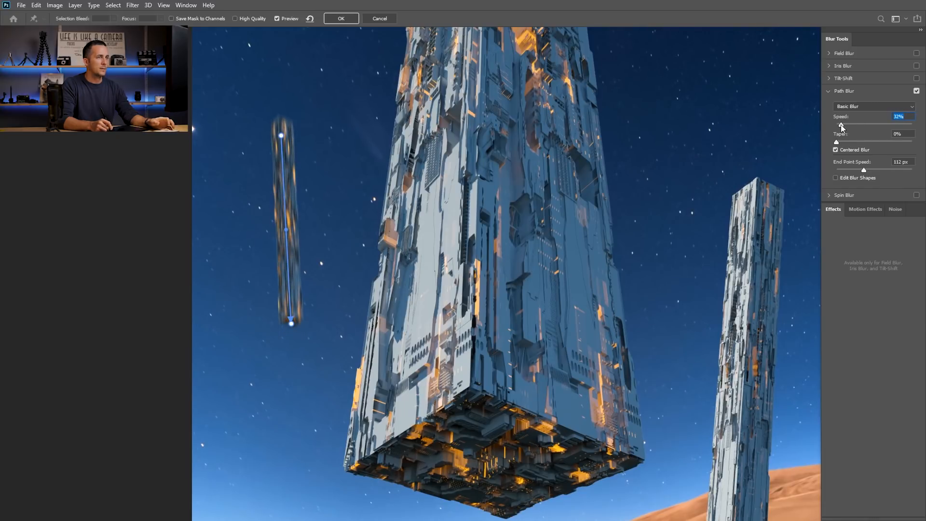
text(28)
key(Tab)
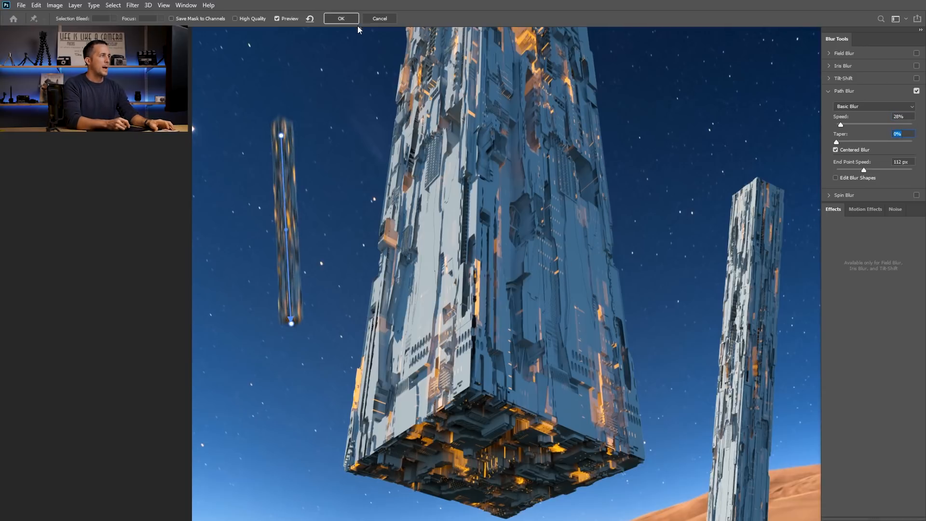
click(342, 19)
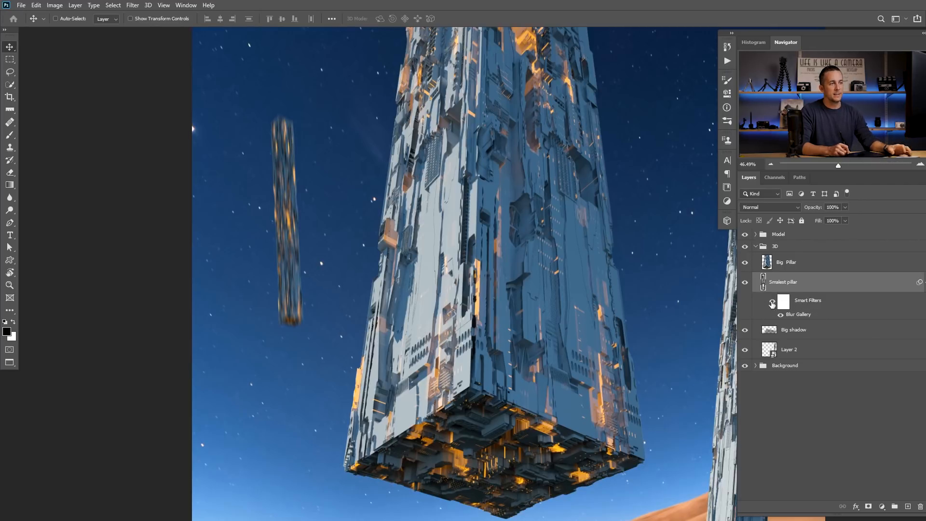
Compare the smallest pillar with and without its smart filter, and reopen the Blur Gallery settings.
click(772, 303)
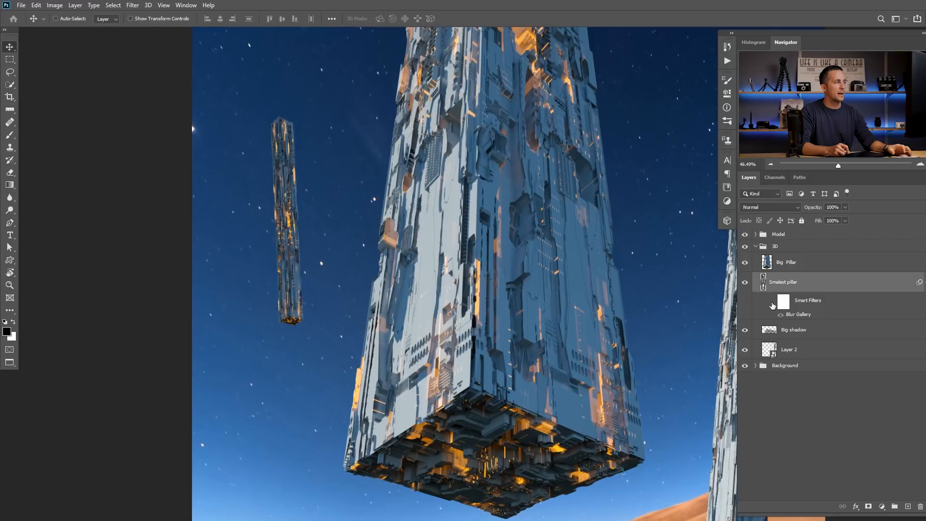
click(773, 302)
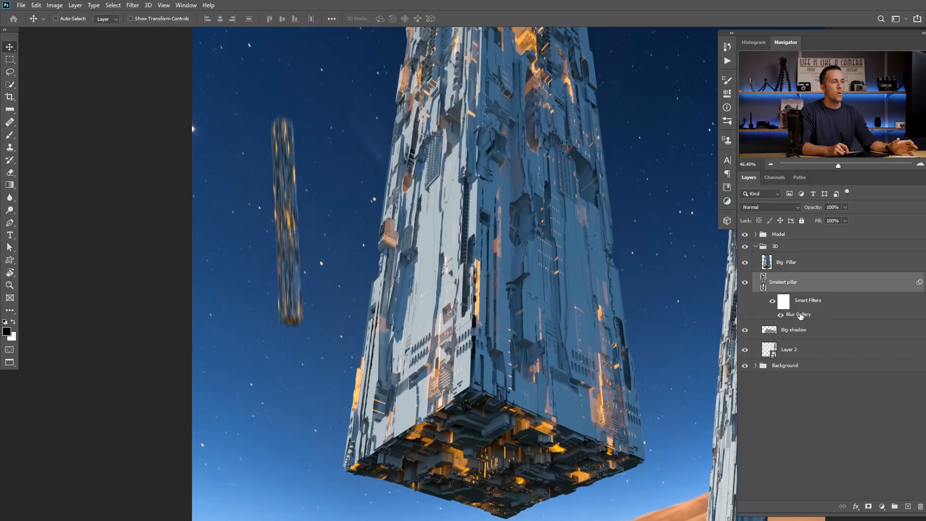
scroll(513, 286, down, 3)
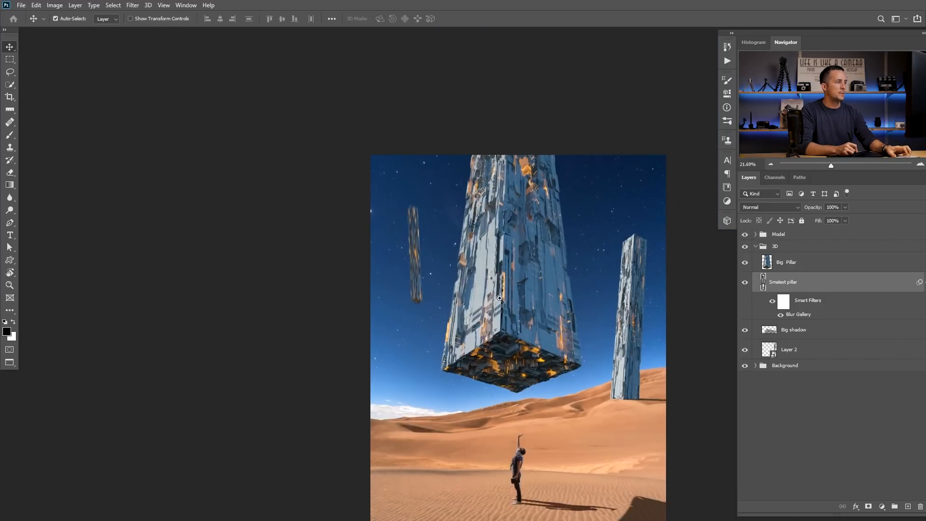
key(Tab)
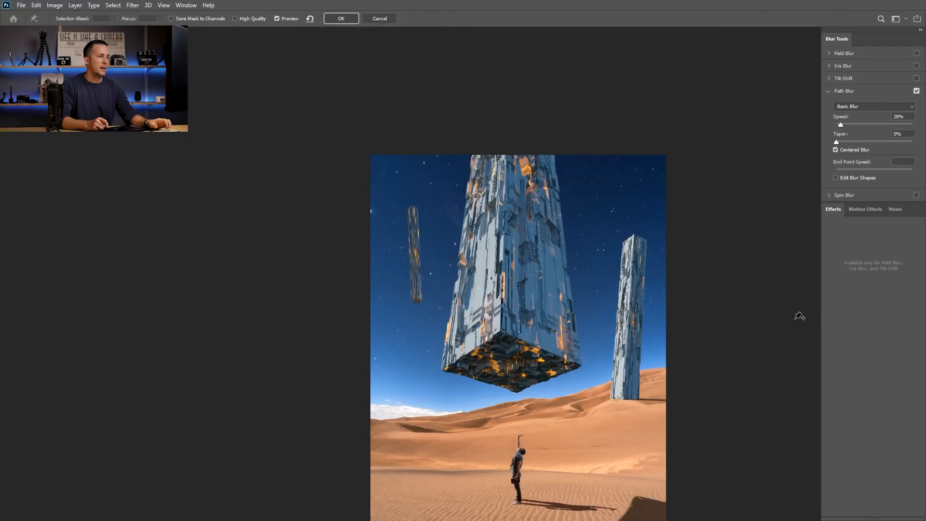
Try a stronger Path Blur speed of 121% on the smallest pillar and close the filter settings.
drag(841, 125, 856, 126)
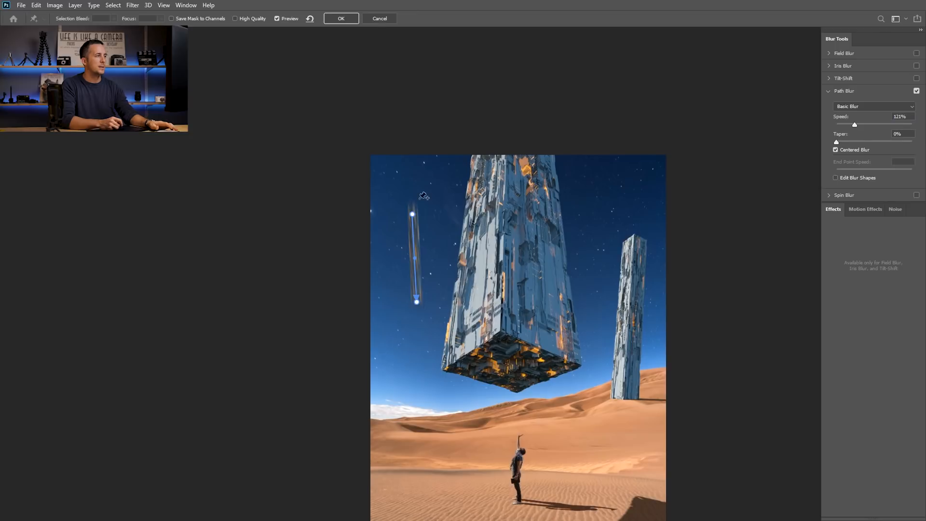
click(341, 18)
drag(437, 267, 379, 243)
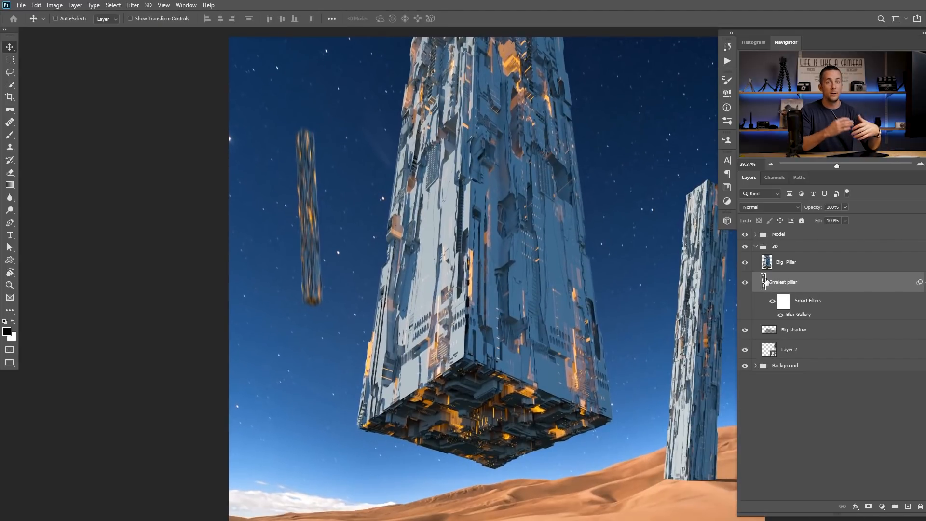
drag(364, 238, 330, 240)
drag(588, 302, 526, 287)
drag(526, 288, 569, 288)
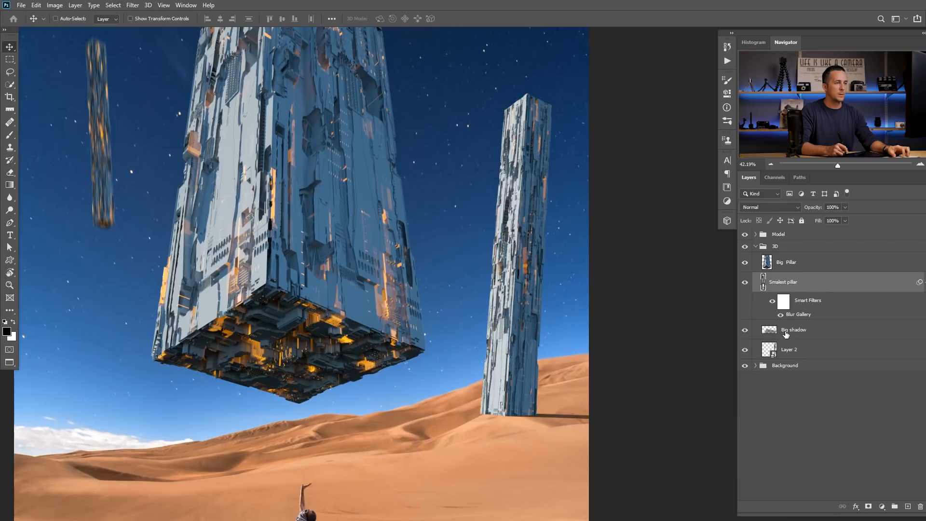
Check which tower Layer 2 holds by toggling its visibility, and rename that layer "2 pillar".
click(746, 350)
click(790, 349)
double_click(790, 350)
text(2)
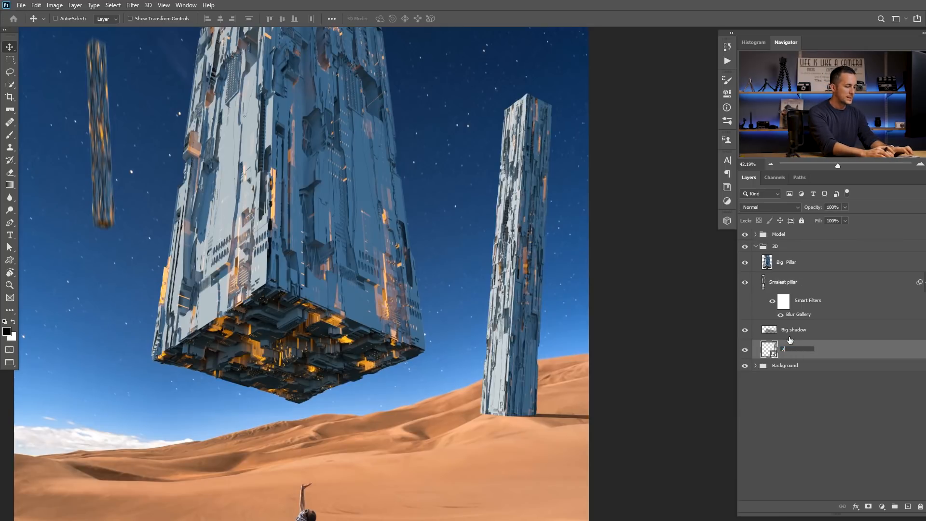
text( pillar)
key(Return)
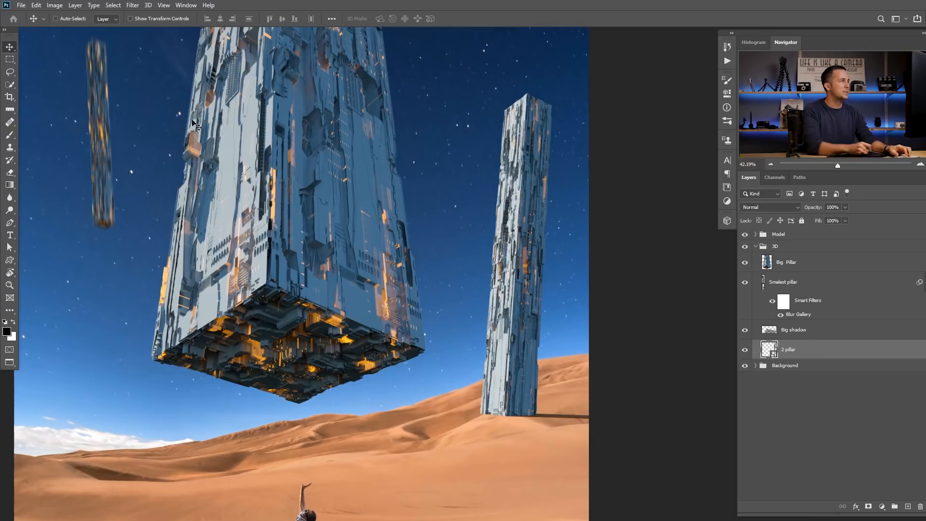
Start a Path Blur on the 2 pillar layer and lay its path down the length of the standing pillar.
click(133, 5)
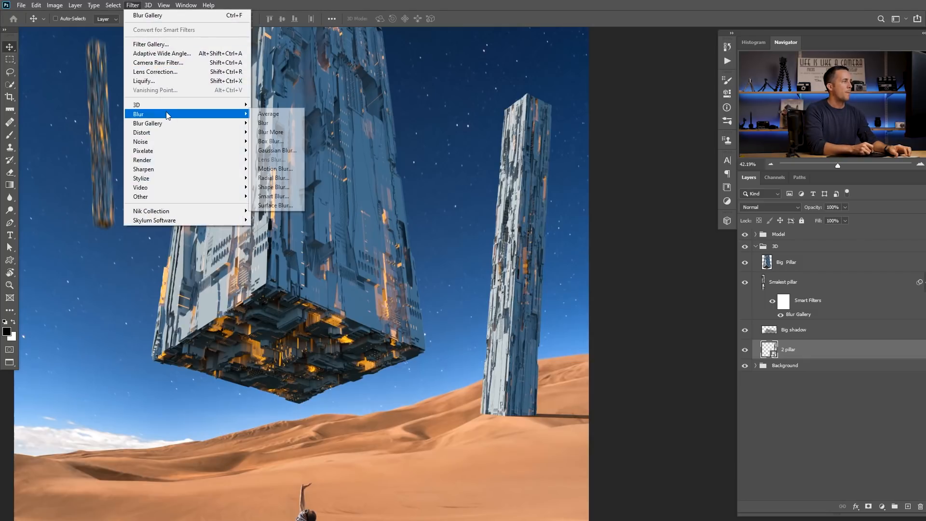
mouse_move(173, 123)
click(271, 150)
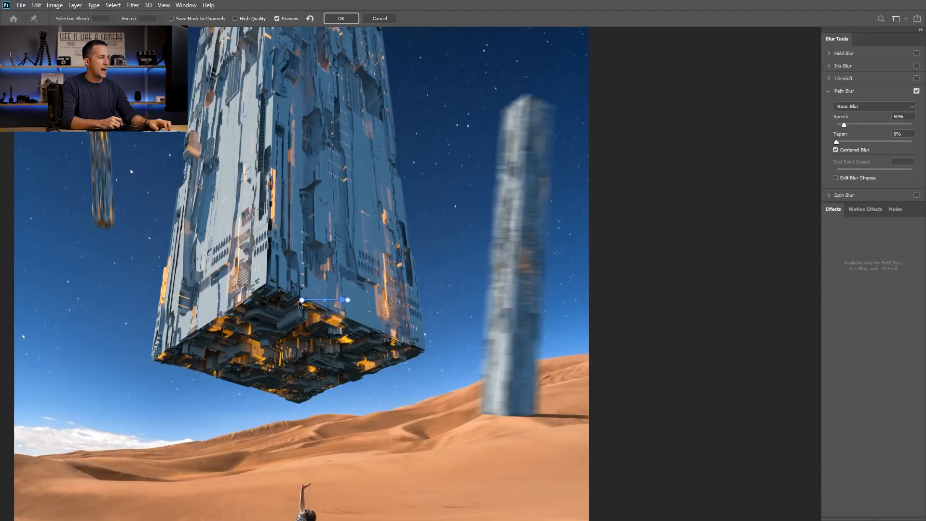
drag(302, 301, 520, 211)
drag(347, 299, 508, 406)
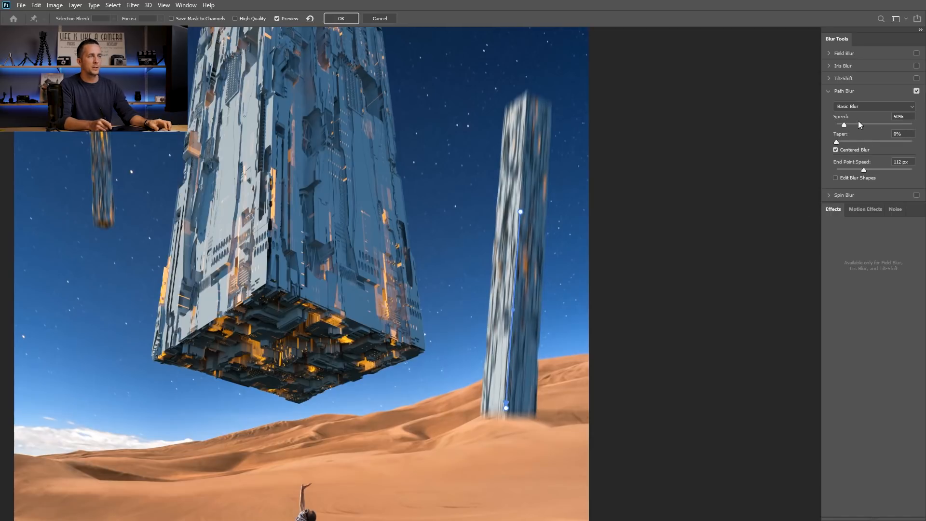
Set the Path Blur speed to 9%, compare the pillar with and without the preview, and apply the filter.
drag(844, 127, 837, 127)
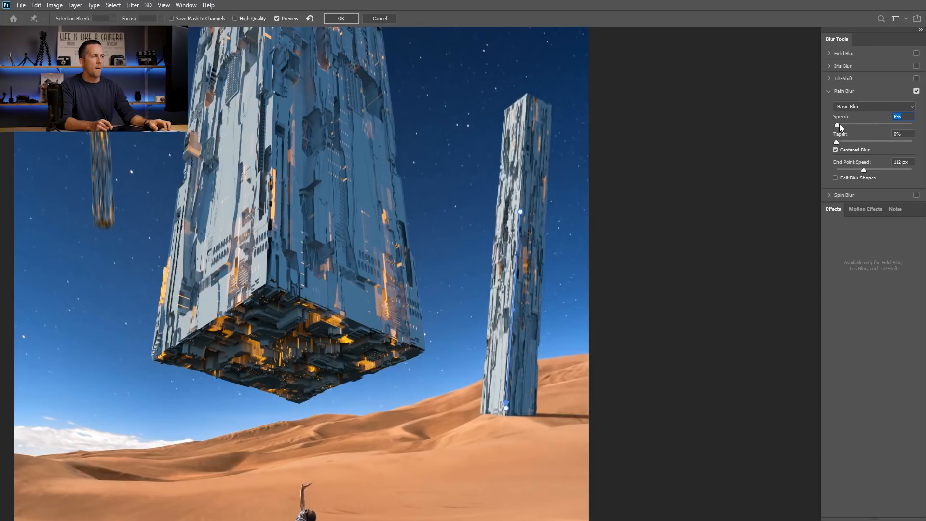
key(Up)
key(Up)
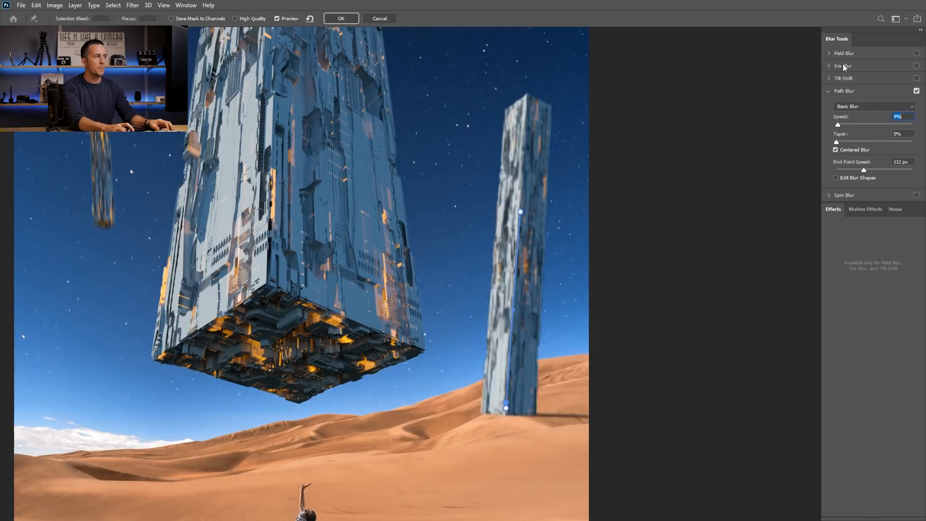
key(Down)
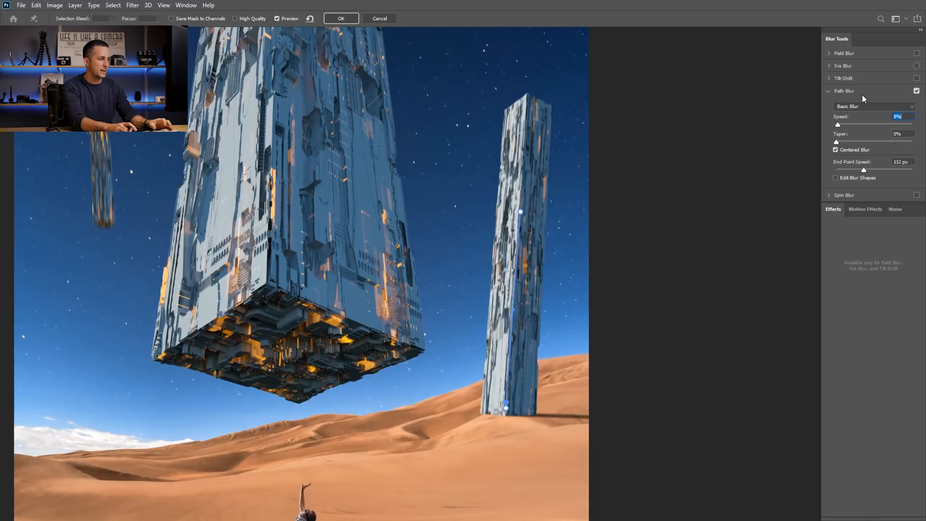
click(278, 18)
key(Up)
key(Return)
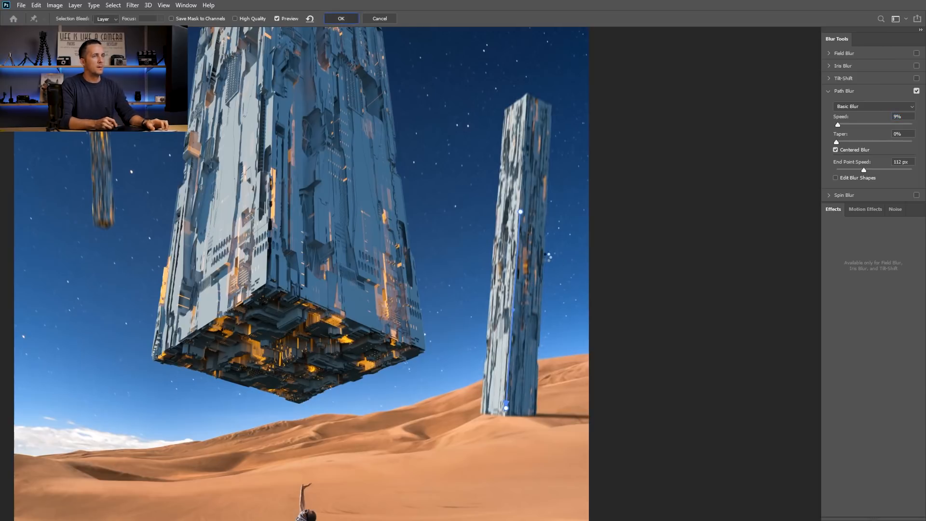
key(Return)
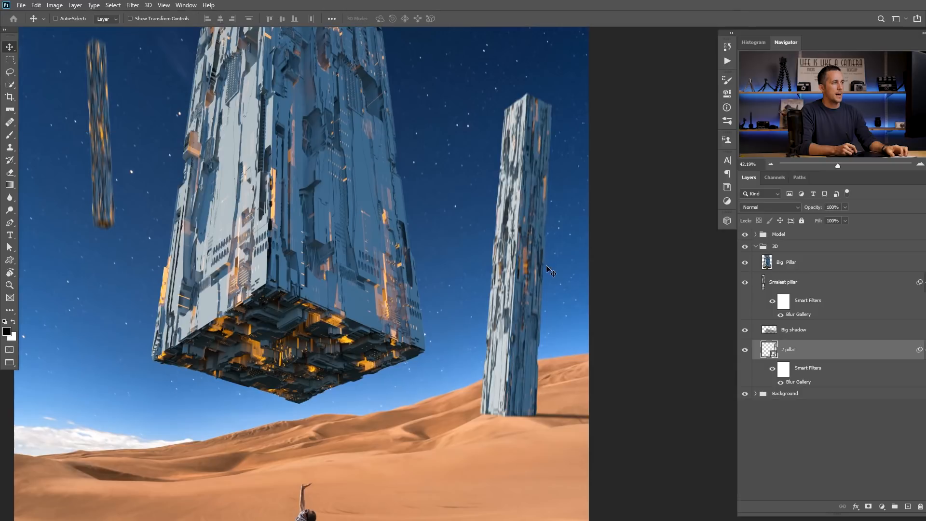
Create a new layer named "Dust" directly above the 2 pillar layer.
scroll(547, 265, down, 2)
scroll(532, 265, up, 2)
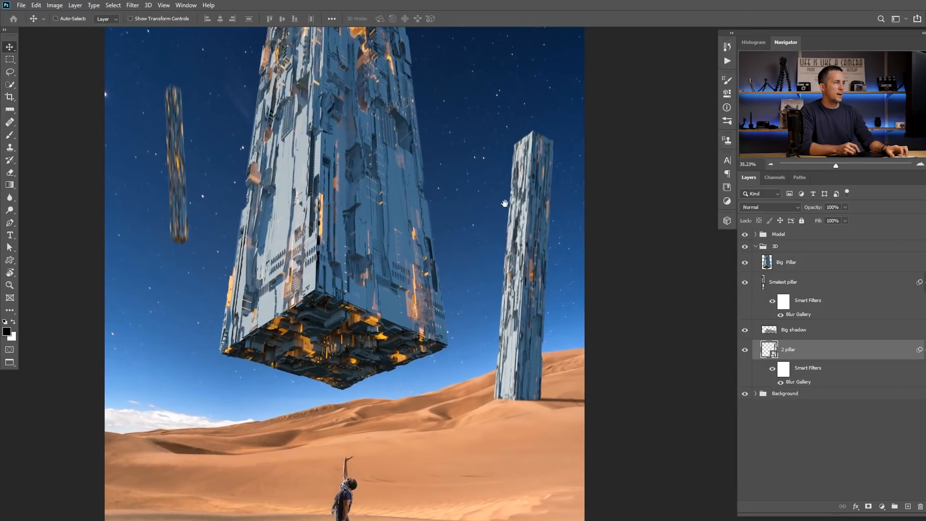
drag(381, 205, 414, 178)
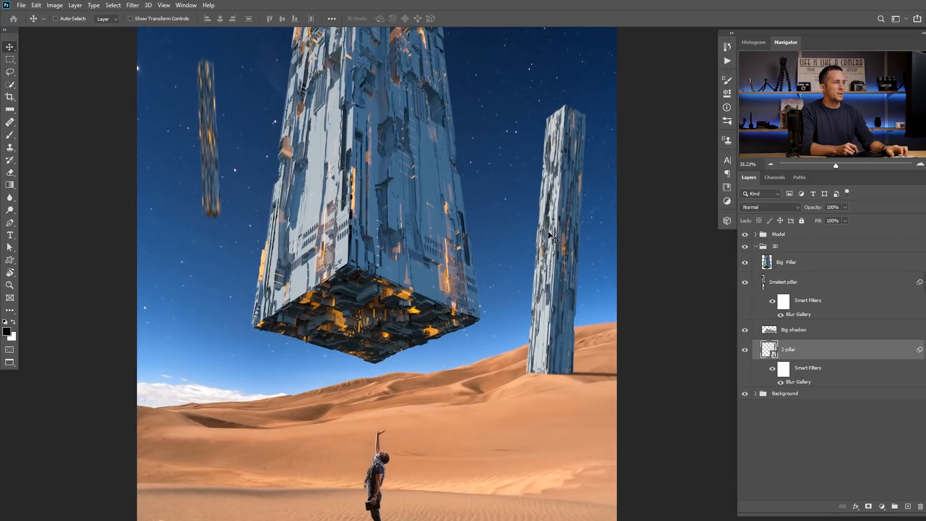
scroll(540, 299, down, 3)
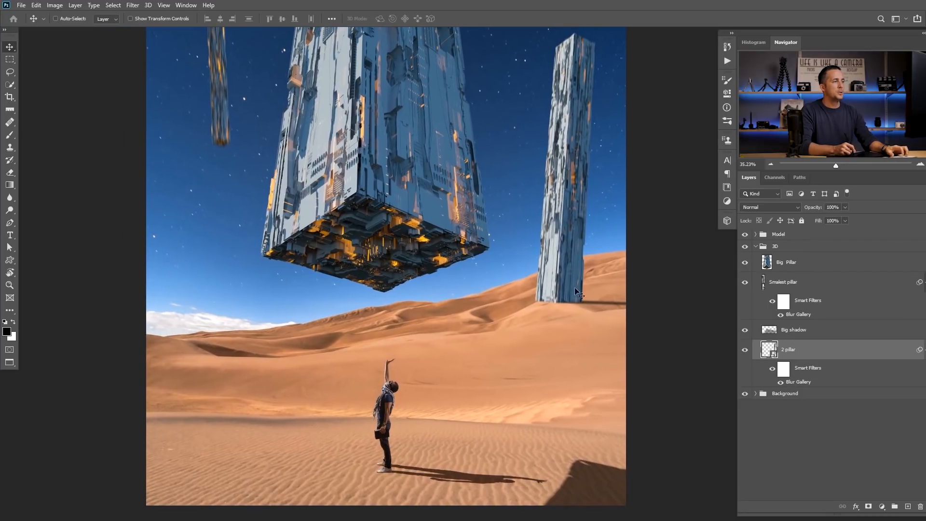
scroll(553, 310, up, 2)
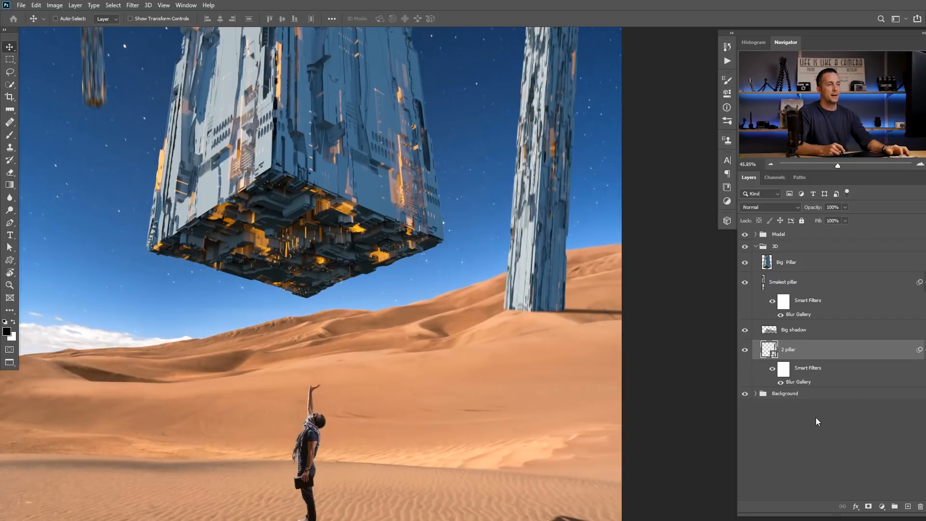
click(908, 507)
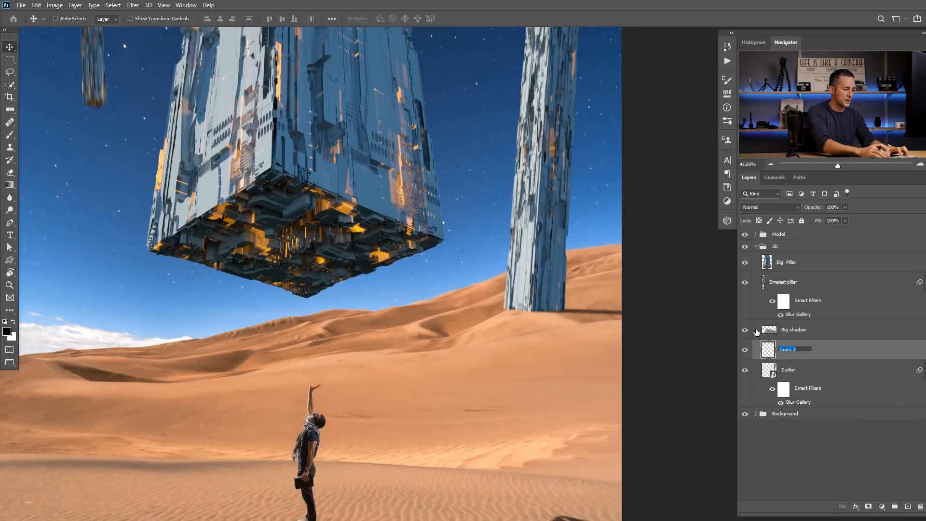
text(Dust)
key(Return)
Choose the Cloud/Dust 02 brush from the Cloud-Dust Brushes set and enlarge it to 200 px.
key(b)
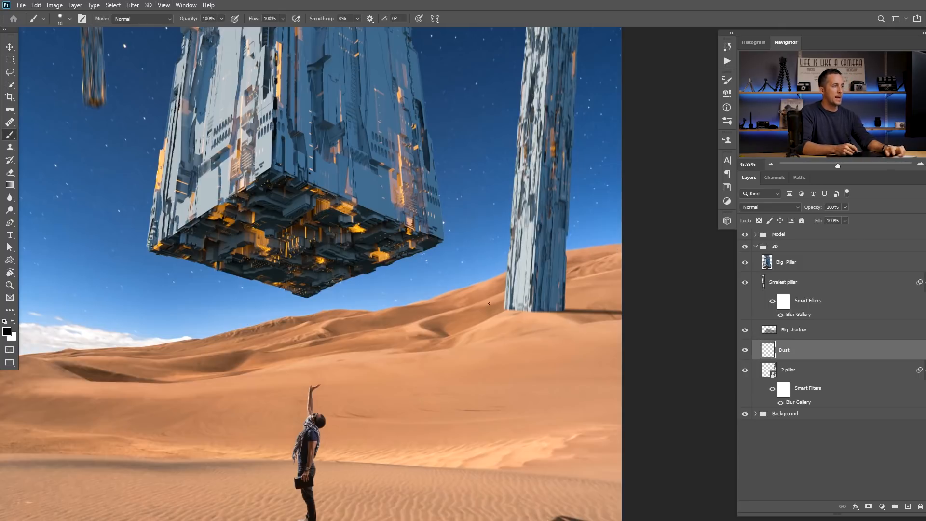
right_click(507, 299)
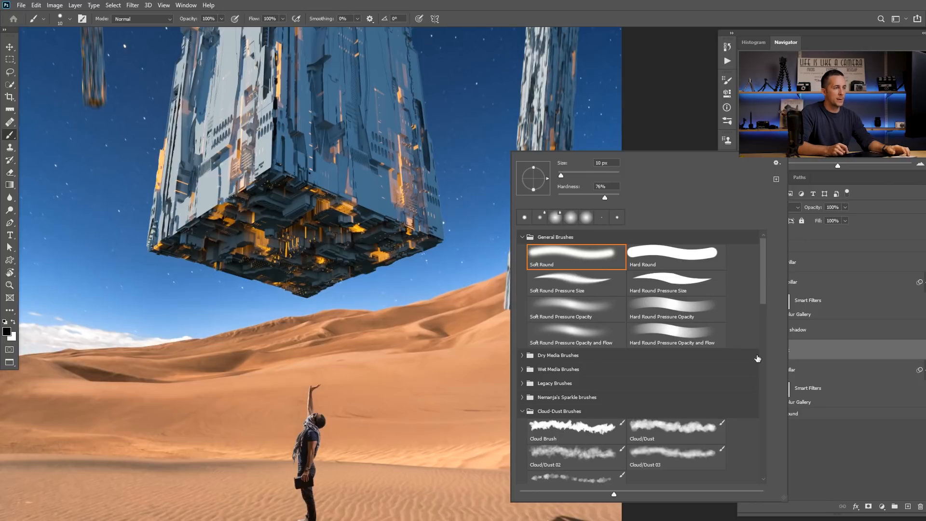
scroll(753, 317, down, 3)
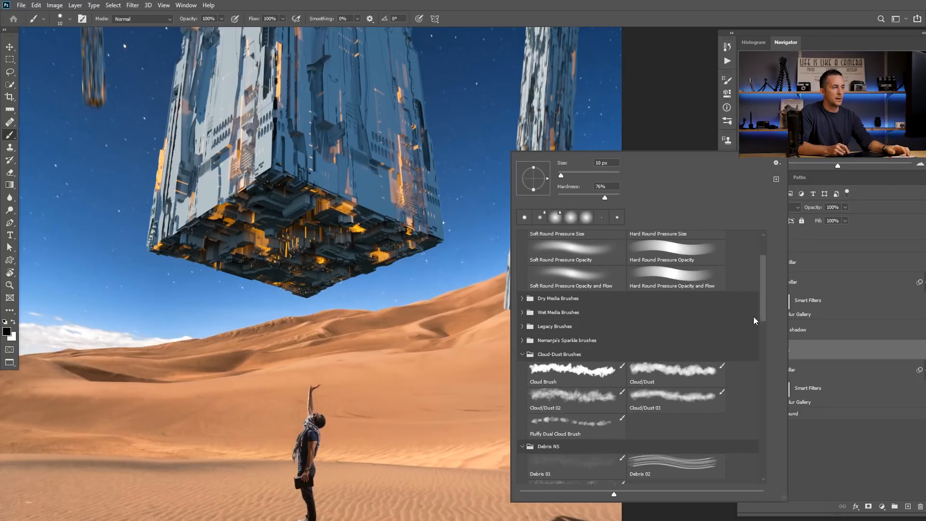
click(565, 389)
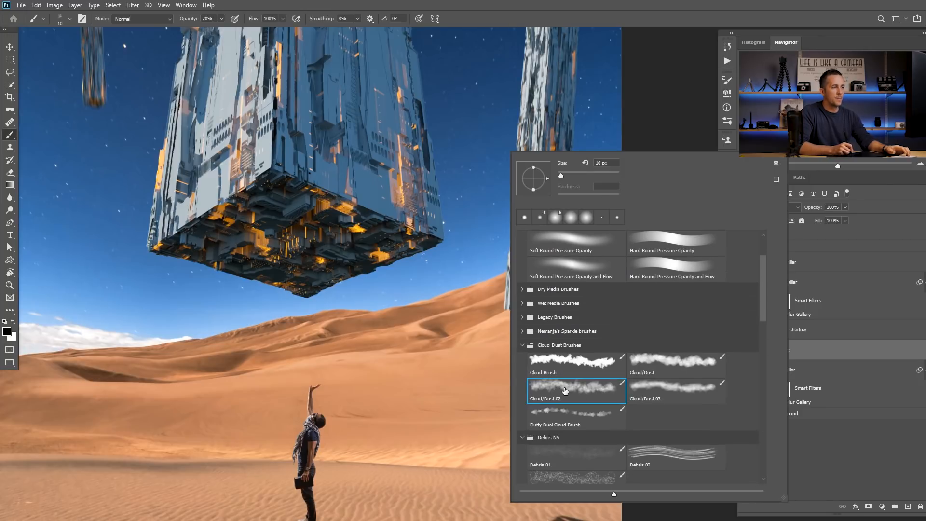
click(486, 344)
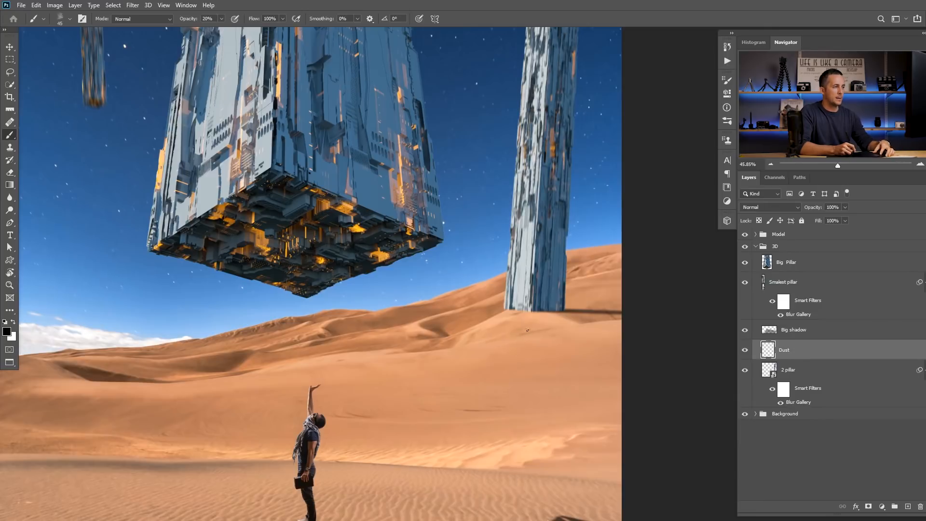
key(bracketright)
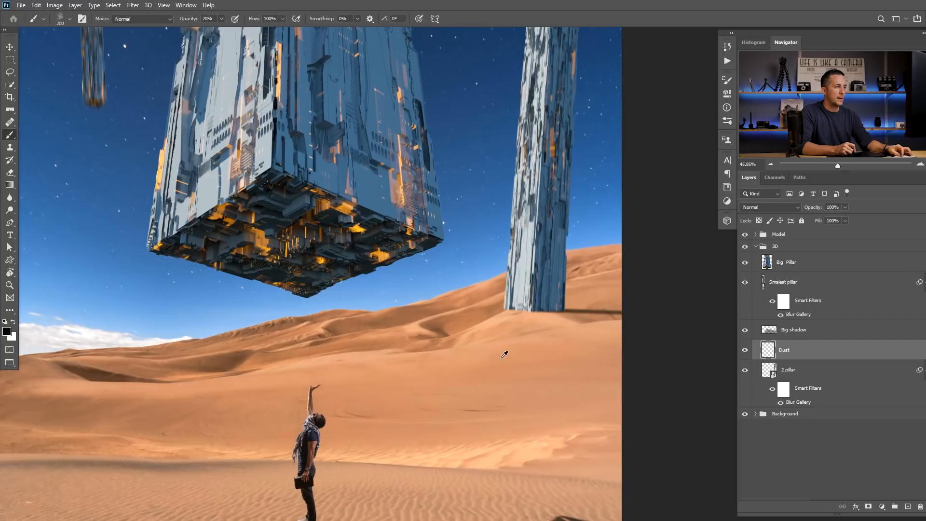
Sample a light sand colour from the dunes and brush faint dust at the pillar's base with 20% opacity.
alt+drag(543, 340, 561, 332)
drag(555, 331, 459, 317)
alt+drag(386, 487, 383, 486)
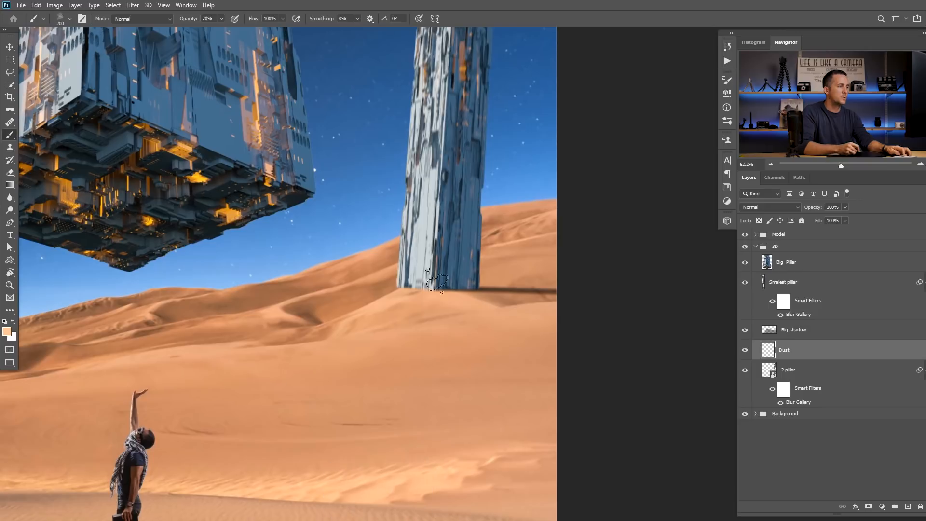
mouse_move(400, 287)
mouse_down()
mouse_move(393, 275)
mouse_move(399, 279)
mouse_up()
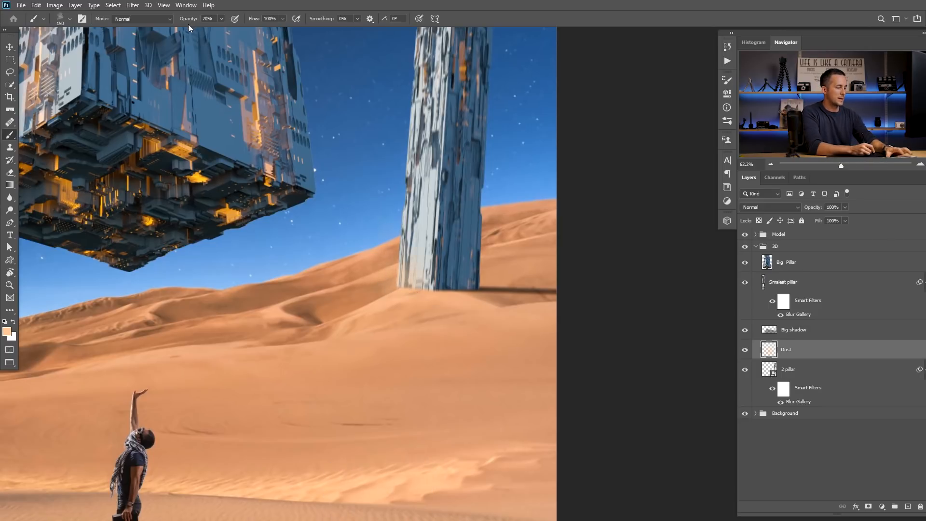
Raise the brush opacity to 80% and paint dense dust clouds around both sides of the standing pillar's base.
key(8)
mouse_move(381, 263)
mouse_down()
mouse_move(406, 290)
mouse_move(381, 269)
mouse_move(447, 285)
mouse_move(434, 292)
mouse_move(485, 278)
mouse_up()
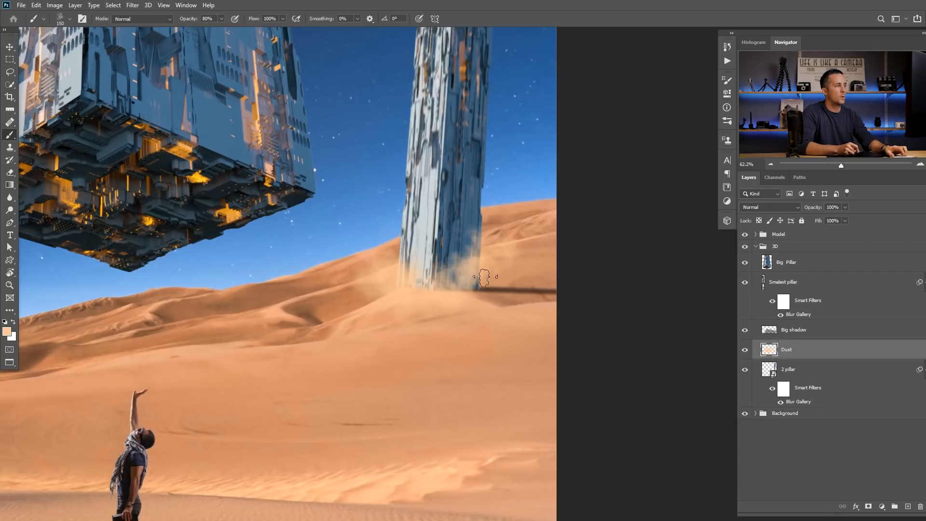
scroll(484, 278, down, 2)
click(477, 270)
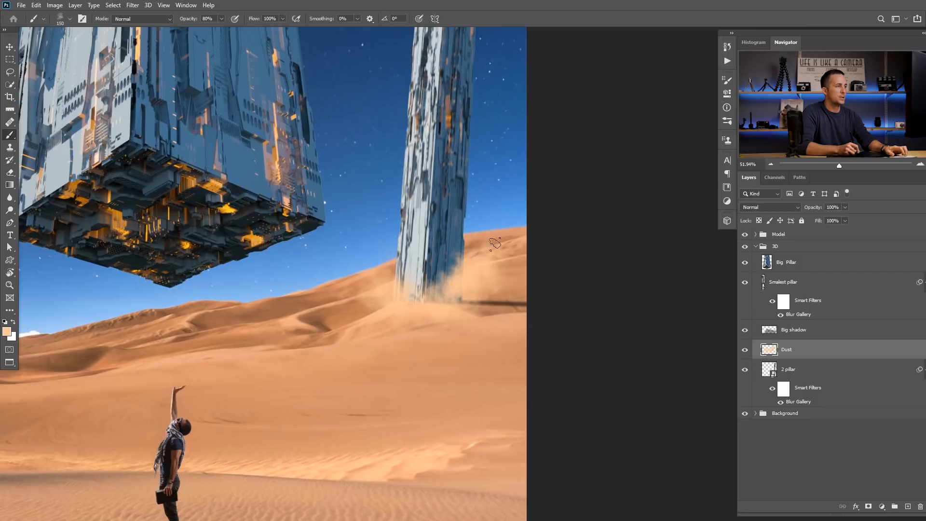
click(495, 245)
click(453, 281)
click(374, 256)
click(363, 252)
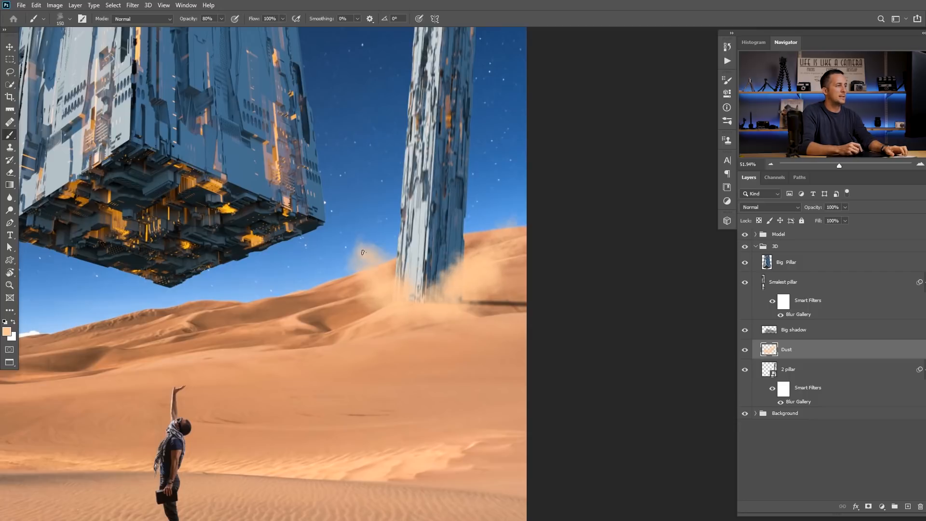
drag(390, 283, 367, 250)
click(434, 285)
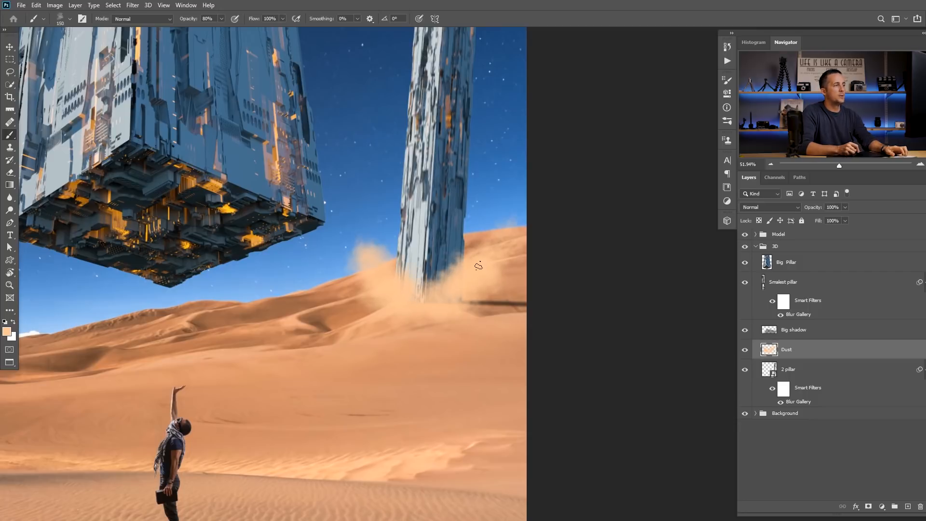
click(493, 237)
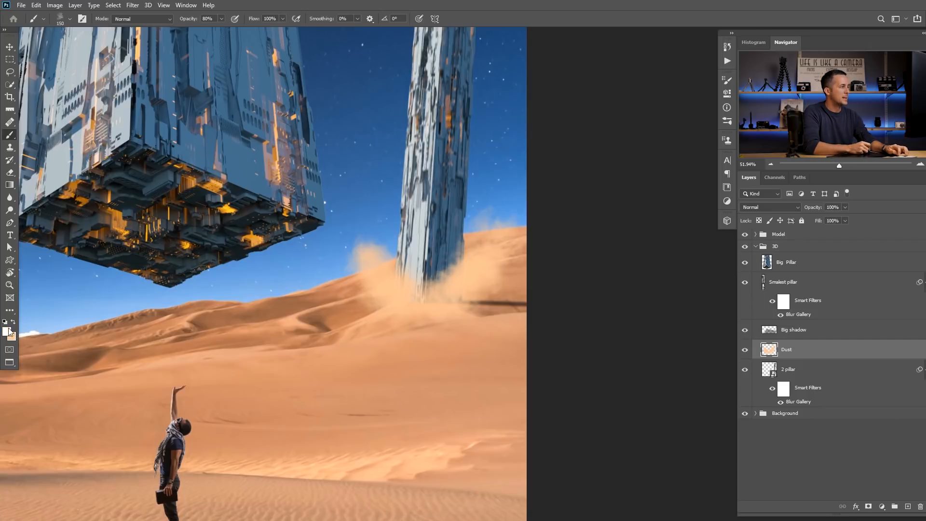
Sample a dark brown from the dunes and shade both dust clouds at 20%, then 10% opacity, enlarging the brush to 150 px.
alt+click(325, 324)
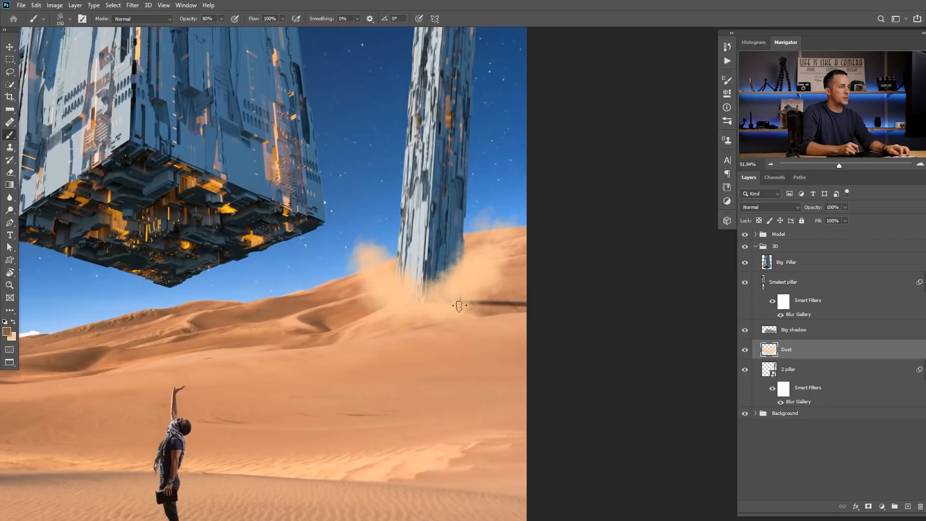
key(2)
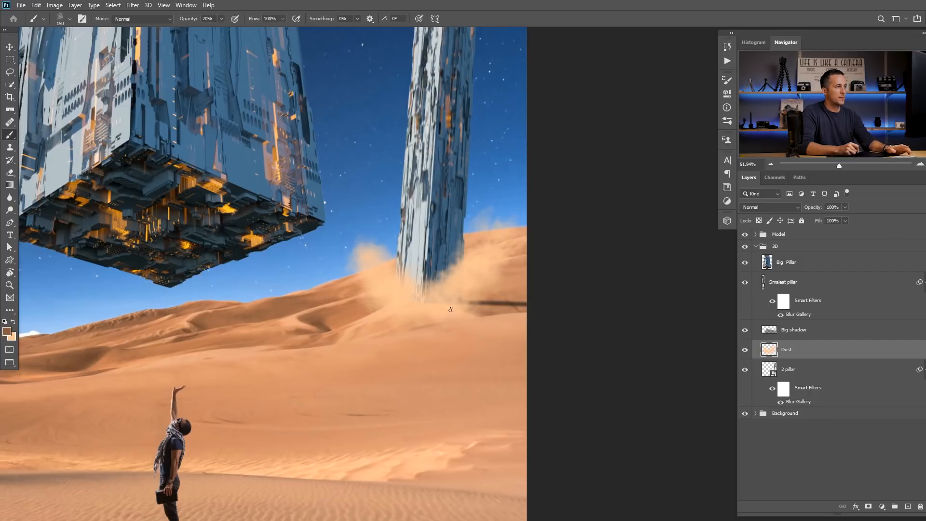
drag(497, 272, 501, 282)
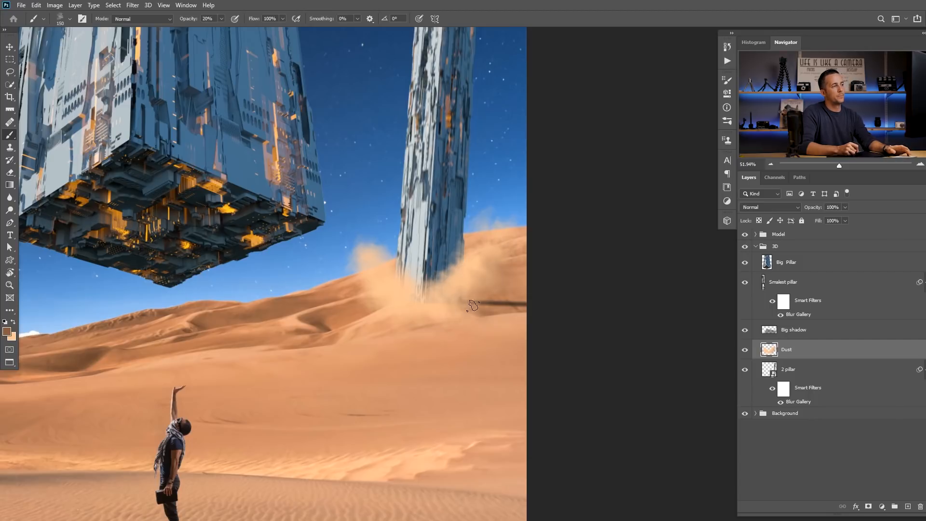
key(1)
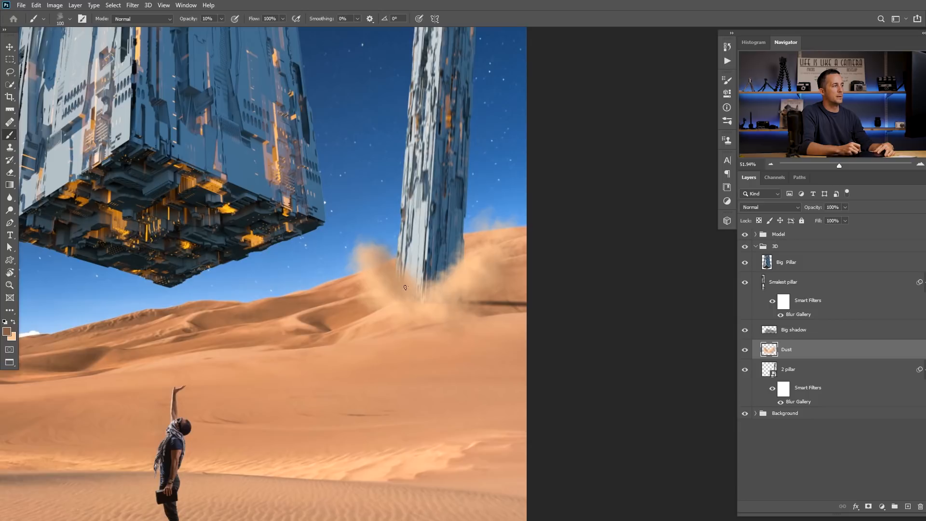
key(bracketright)
key(bracketright)
key(bracketright)
key(bracketright)
key(bracketright)
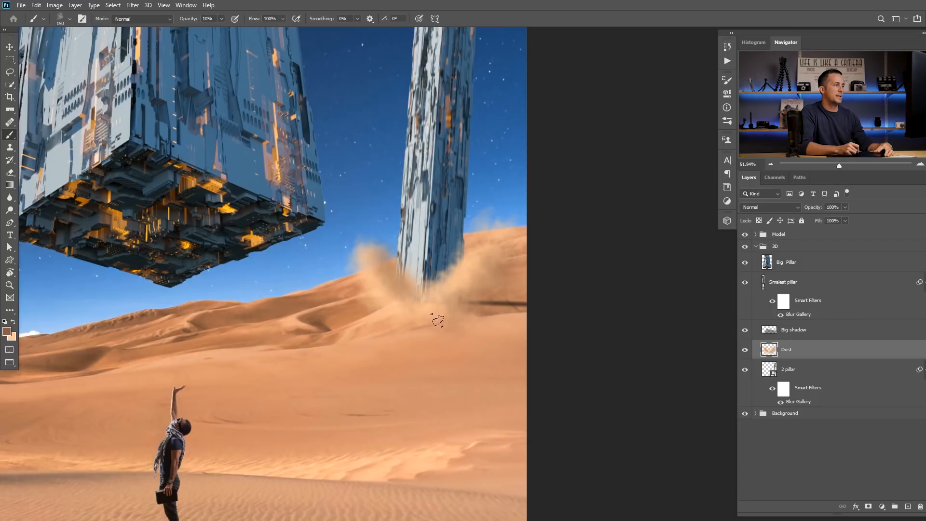
Switch to light sand tones and brush soft highlights over the dust at 10% opacity, enlarging the brush to 300 px.
key(x)
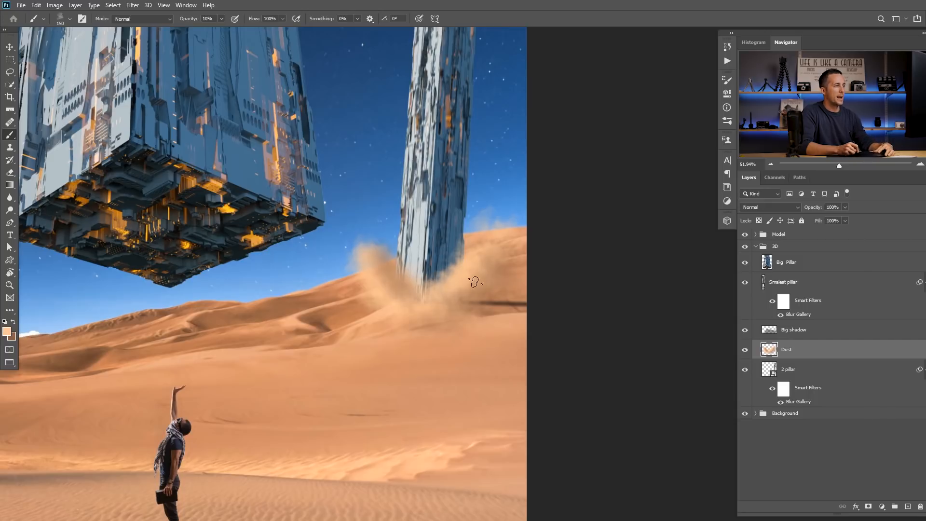
drag(498, 218, 505, 222)
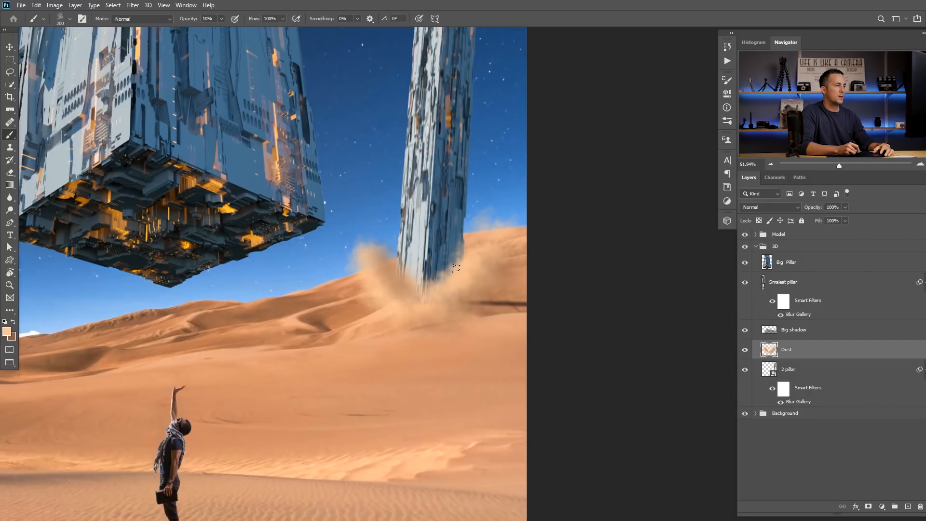
key(bracketright)
key(bracketright)
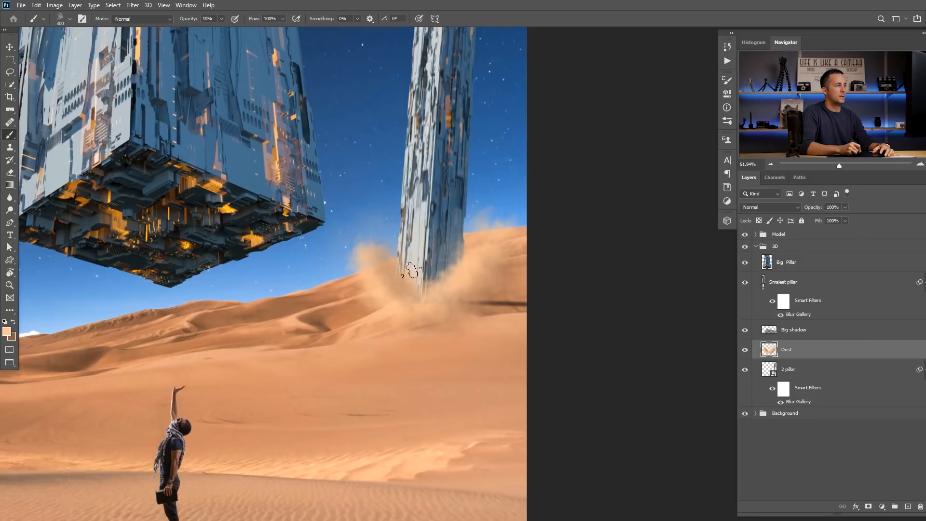
alt+click(380, 328)
drag(409, 304, 405, 321)
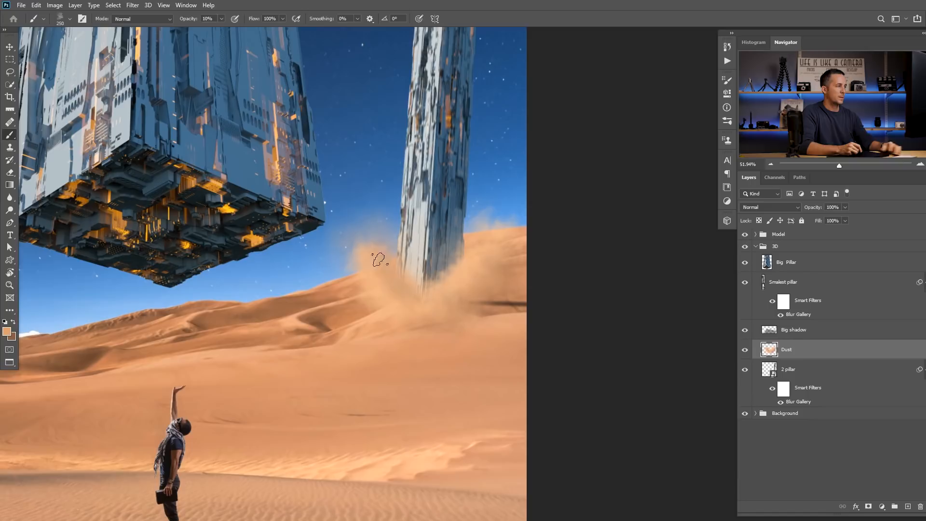
Sample darker and lighter sand tones and paint finer strokes into the dust around the pillar with a brush reduced below 80 px.
alt+click(386, 289)
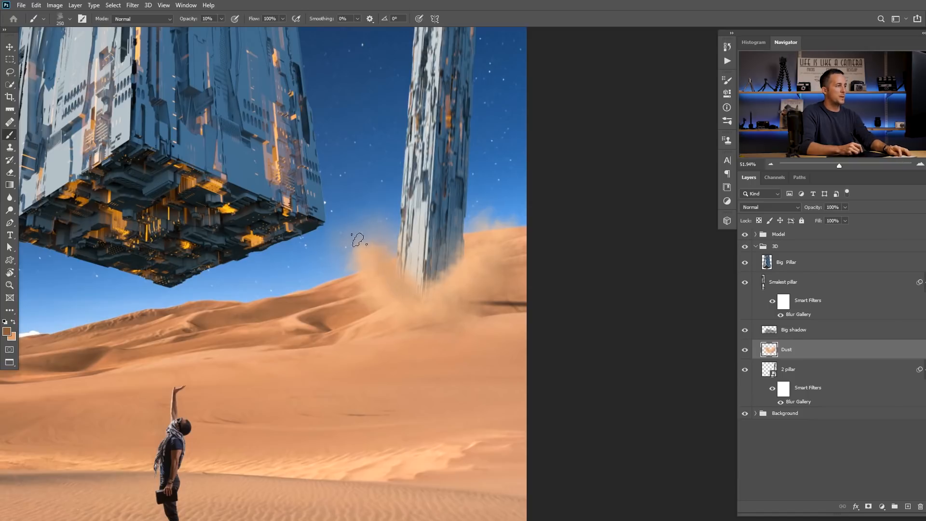
key(bracketleft)
key(bracketleft)
key(bracketleft)
key(bracketleft)
key(bracketleft)
key(bracketleft)
key(bracketleft)
key(bracketleft)
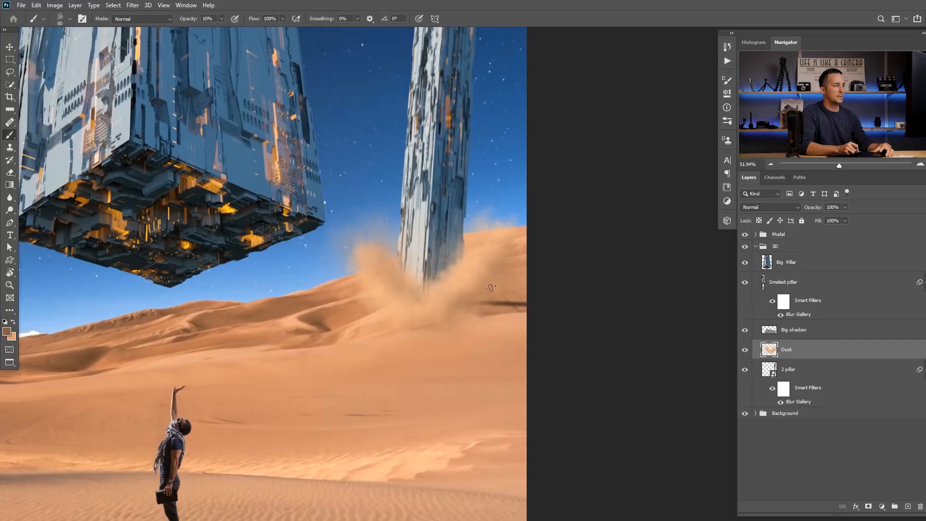
key(x)
alt+click(420, 454)
key(bracketleft)
drag(365, 268, 291, 317)
Resample both sand colours from the dunes and add another small stroke to the dust.
key(x)
alt+click(435, 355)
key(x)
alt+click(334, 439)
mouse_move(333, 342)
mouse_down()
mouse_move(308, 308)
mouse_move(316, 311)
mouse_up()
Enlarge the brush to 250 px, raise its opacity to 20% and paint softer dust around the pillar's base.
key(bracketright)
key(bracketright)
key(bracketright)
key(bracketright)
key(bracketright)
key(bracketright)
key(bracketright)
key(bracketright)
key(bracketright)
key(2)
drag(362, 337, 403, 368)
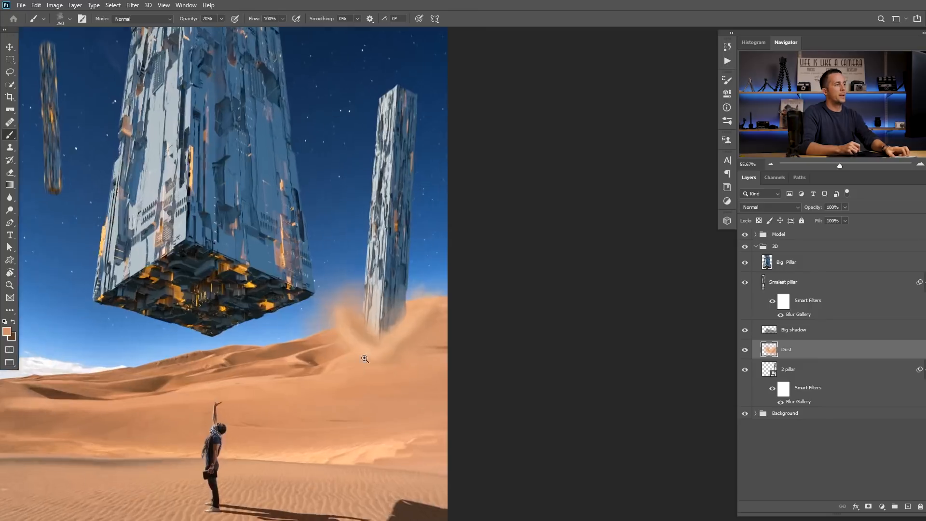
Create a new layer named "Debris" directly above the Dust layer.
drag(365, 359, 343, 355)
drag(376, 347, 396, 366)
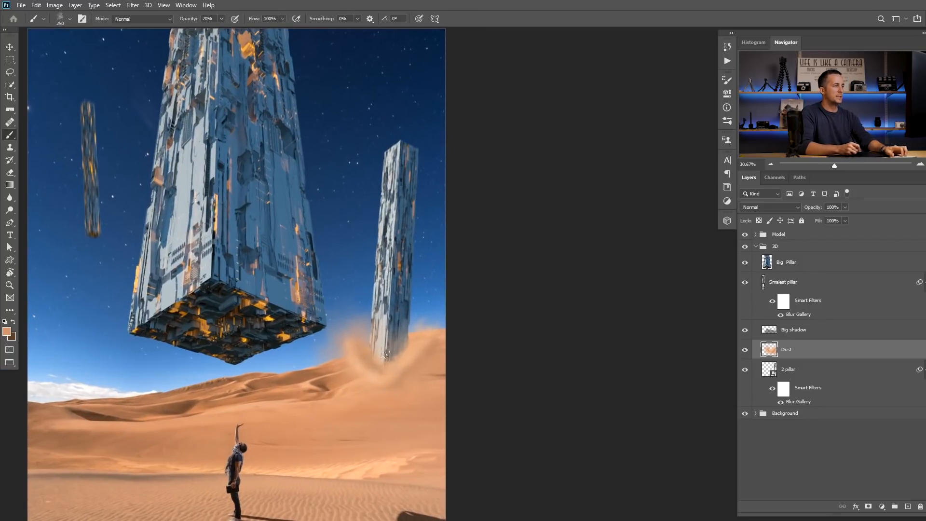
drag(378, 381, 399, 298)
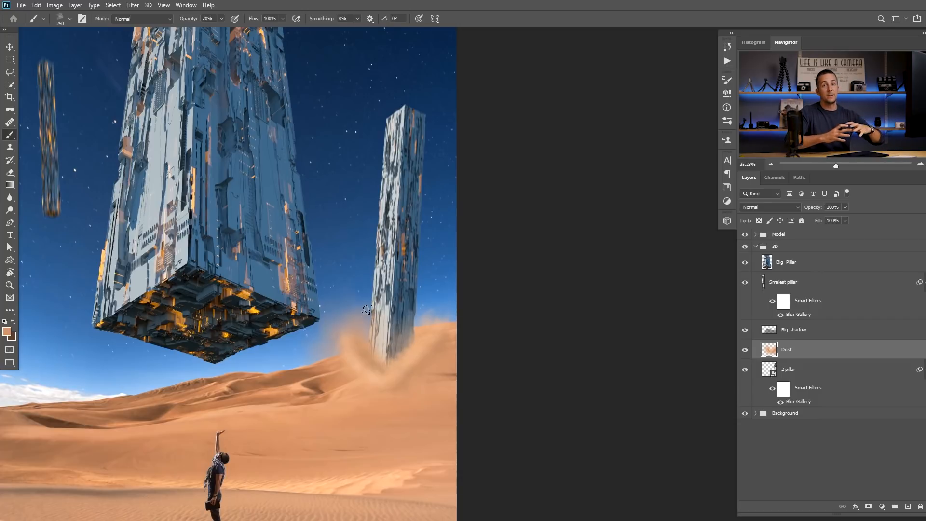
drag(397, 342, 411, 361)
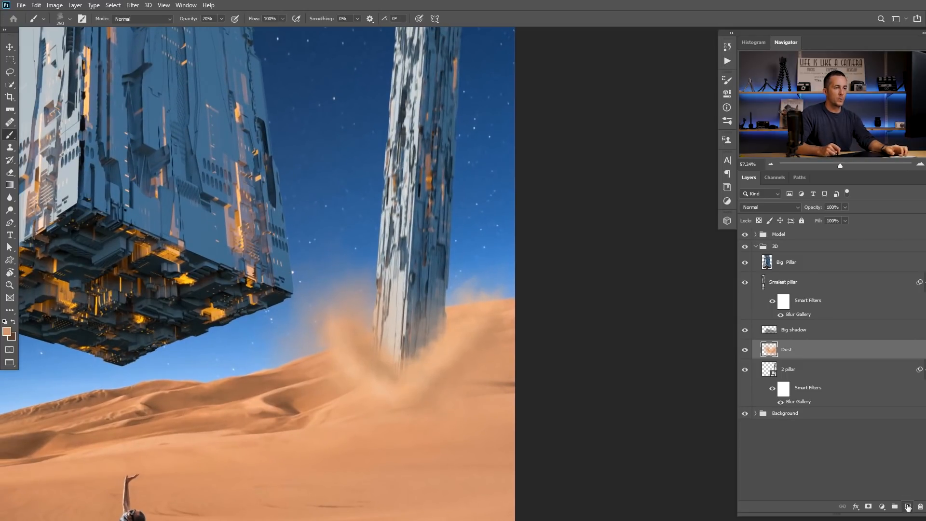
click(907, 507)
double_click(786, 349)
text(Debris)
key(Return)
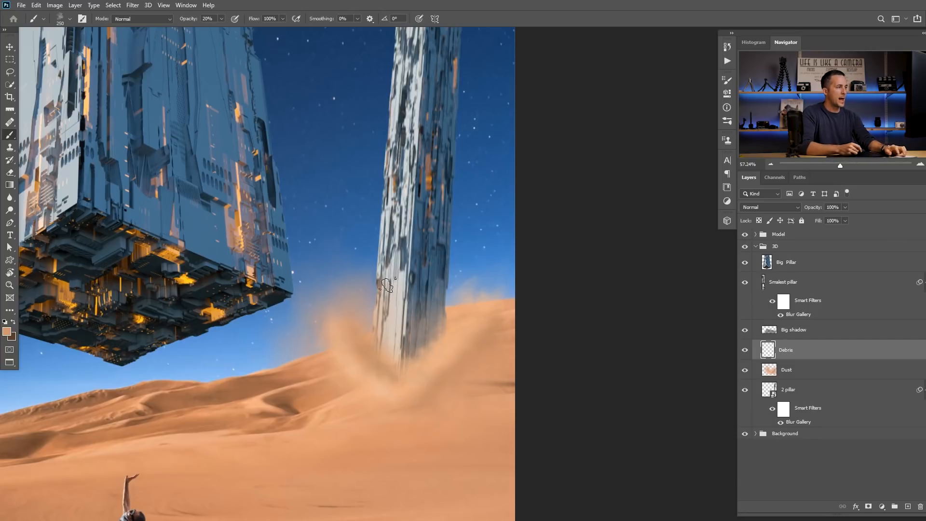
Choose the Debris 01 brush from the Debris NS set and scatter sand-coloured debris over the dust right of the pillar's base.
right_click(392, 311)
drag(648, 316, 649, 328)
click(439, 409)
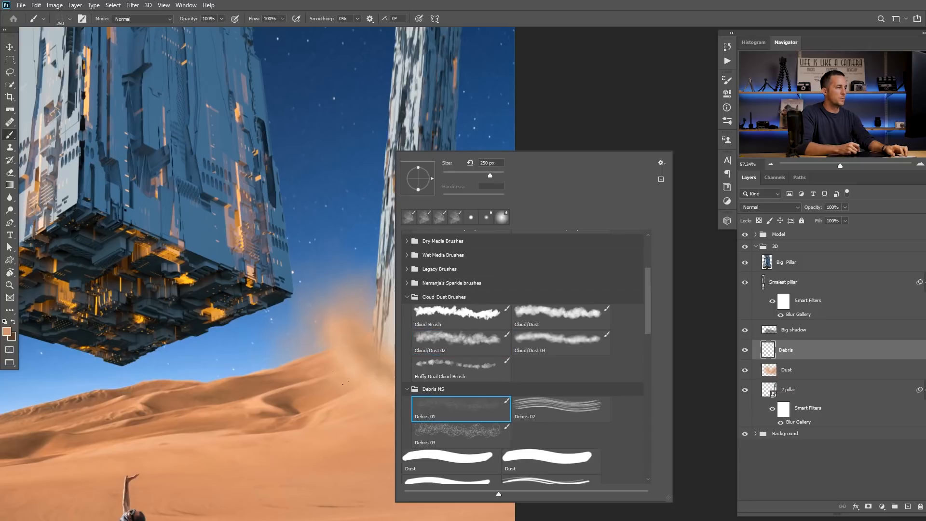
click(389, 344)
drag(398, 365, 419, 366)
key(ctrl+z)
click(387, 401)
key(ctrl+z)
drag(475, 338, 504, 301)
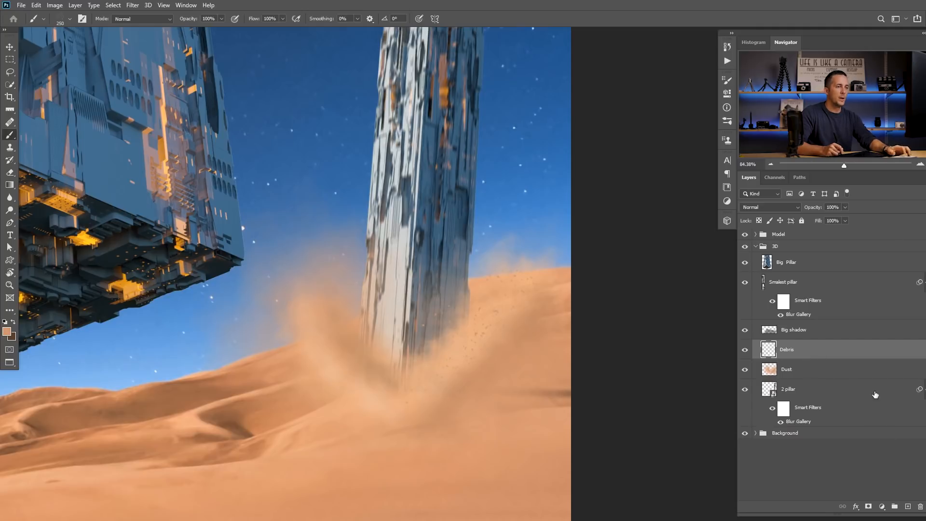
Add a new layer named "Debris 2" between the Dust and 2 pillar layers.
click(907, 506)
key(ctrl+bracketleft)
key(ctrl+bracketleft)
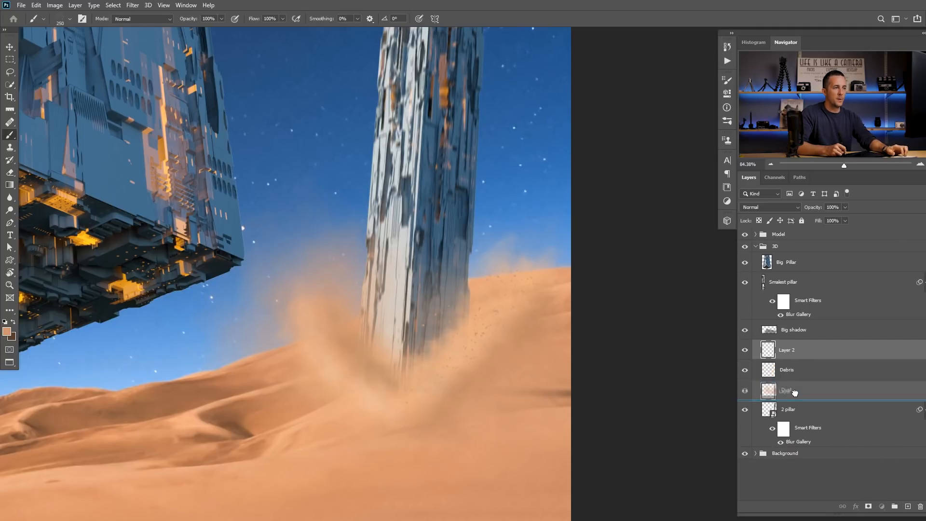
double_click(786, 389)
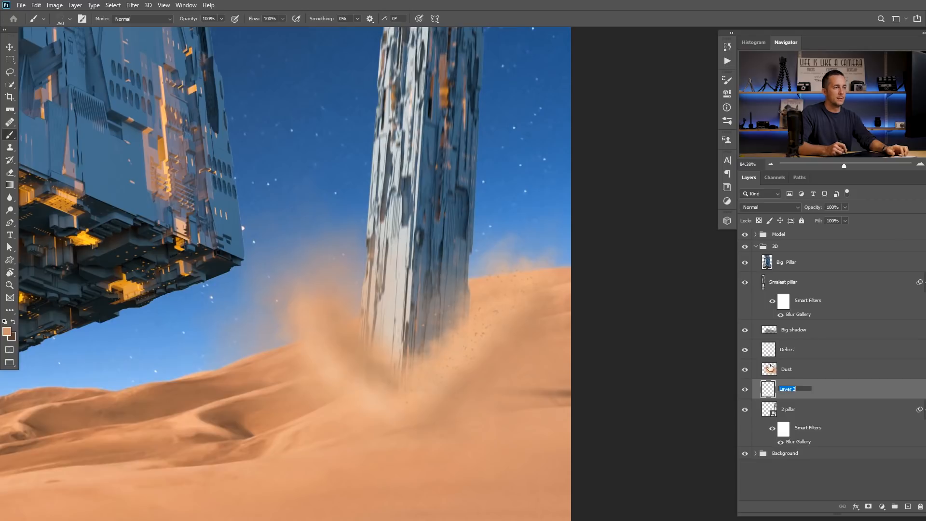
text(Debris)
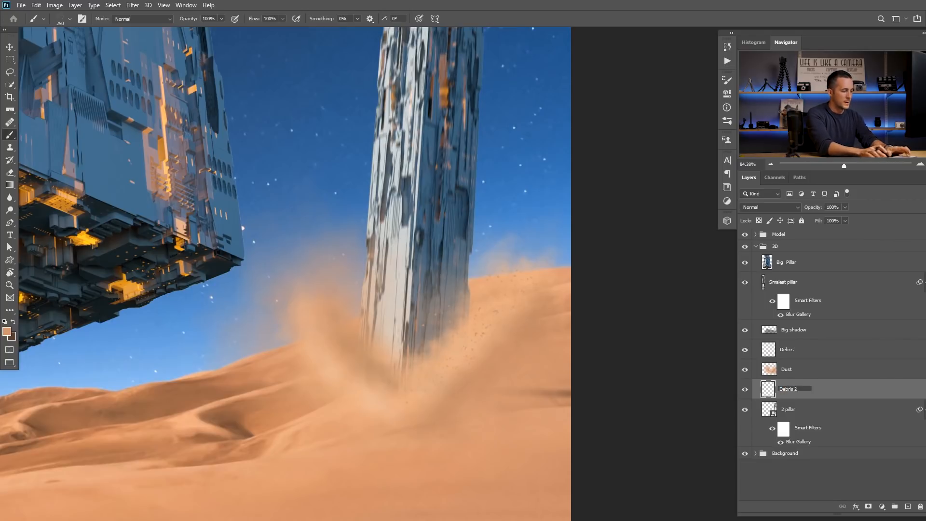
text( 2)
key(Return)
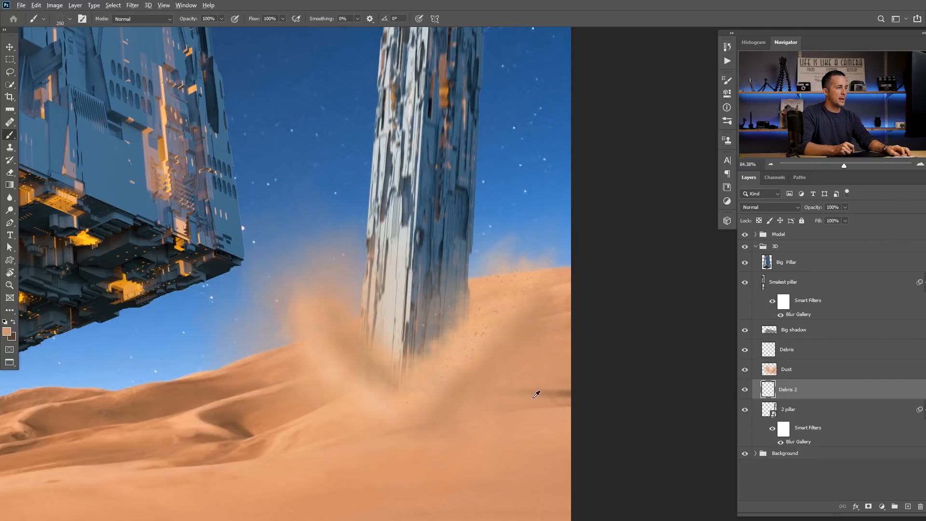
Sample a dark brown from the dune shadows and stamp debris on the Debris 2 layer with the brush reduced to 150 px.
alt+click(562, 392)
alt+click(240, 425)
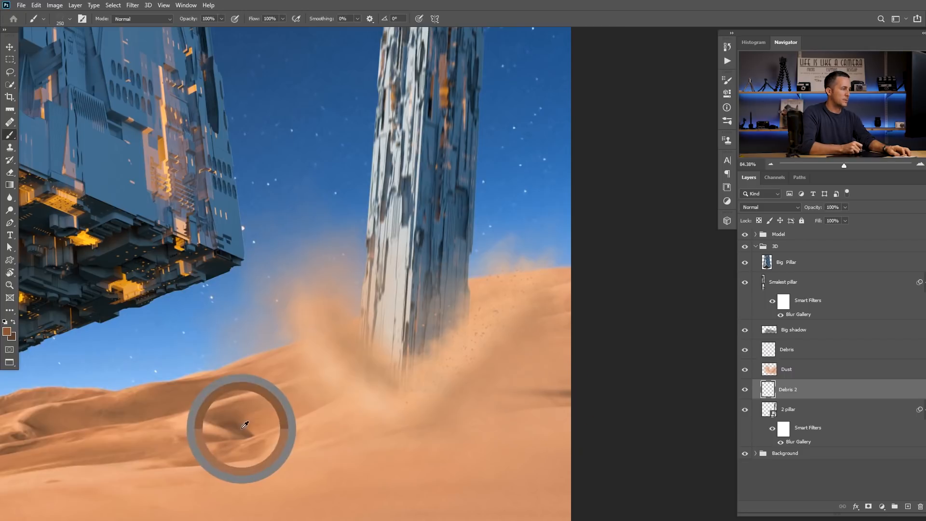
drag(497, 294, 533, 285)
drag(461, 383, 506, 410)
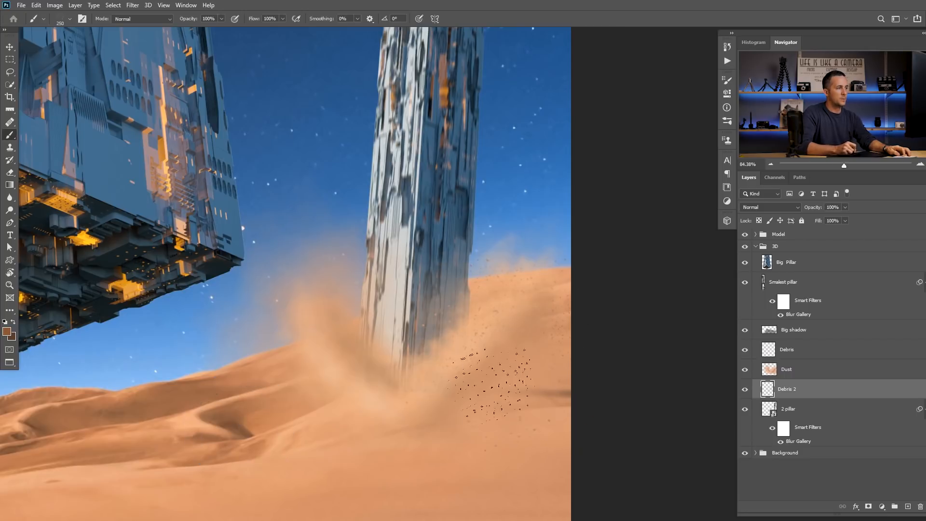
key(ctrl+z)
key(ctrl+z)
key(bracketleft)
key(bracketleft)
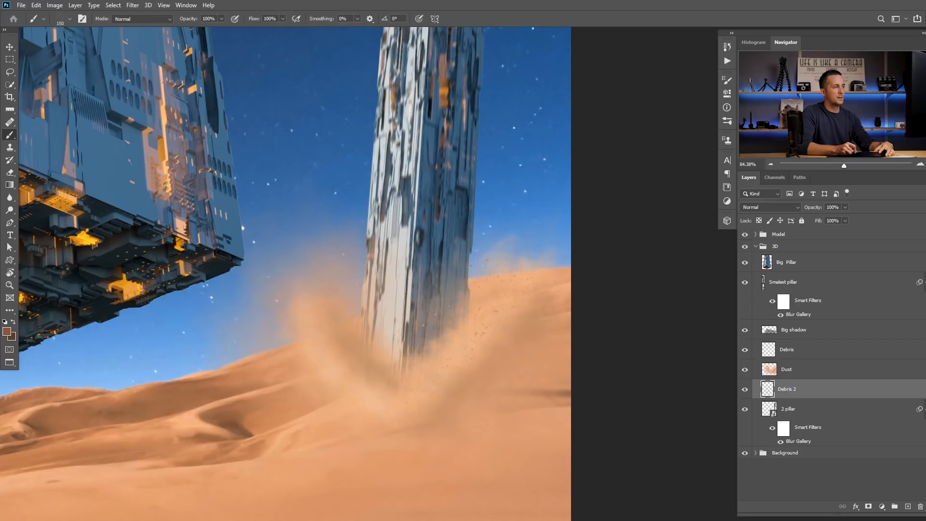
click(344, 297)
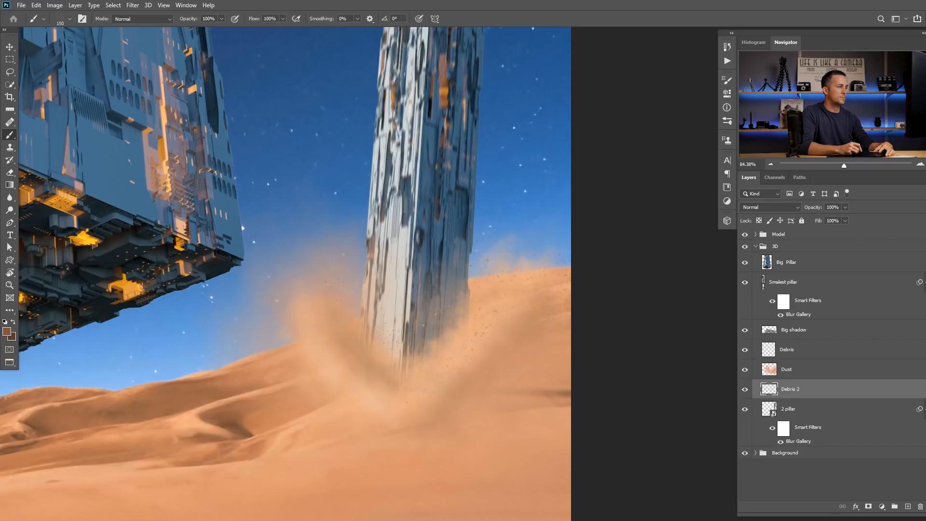
On the Debris layer, sample a light sand colour and stamp pale debris on both sides of the pillar's base.
click(773, 345)
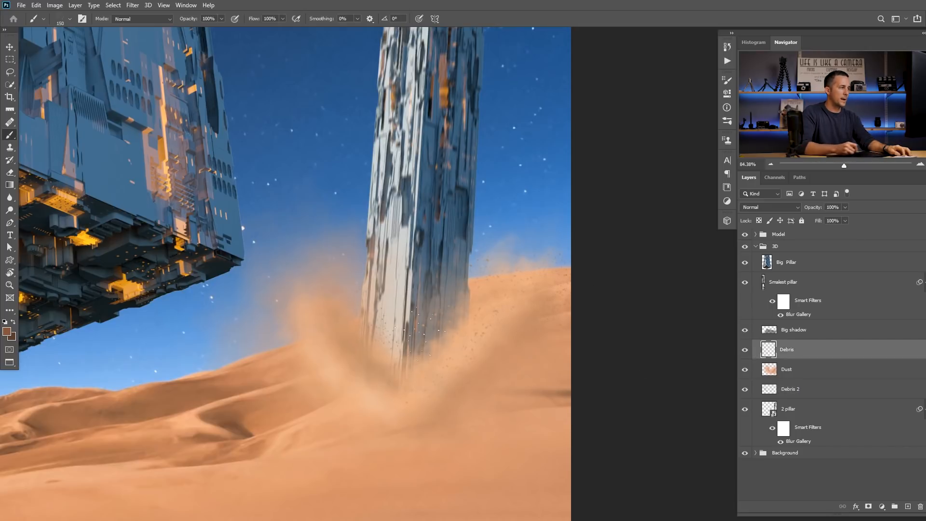
alt+click(335, 364)
click(323, 314)
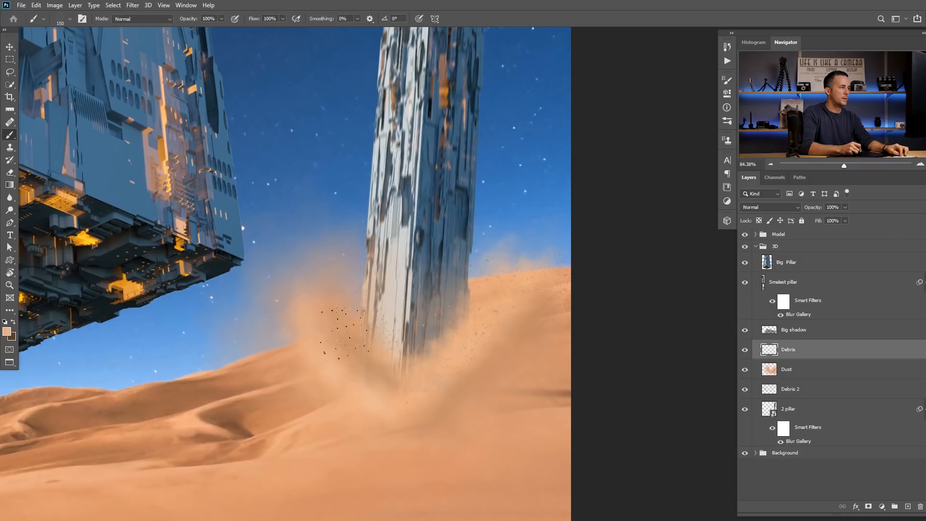
click(460, 308)
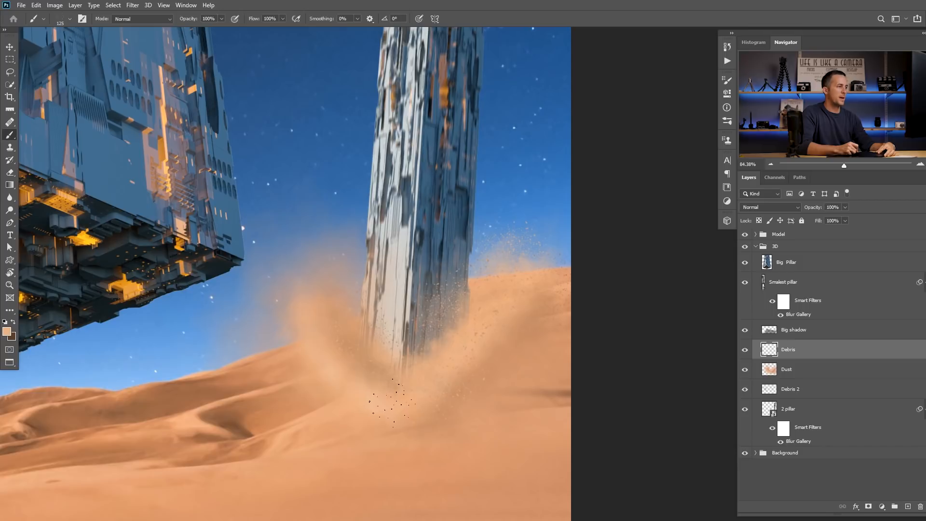
Paint darker debris, using a colour sampled from the dune shadow, on the Debris 2 layer around the standing pillar's base.
scroll(338, 328, down, 5)
scroll(333, 340, up, 2)
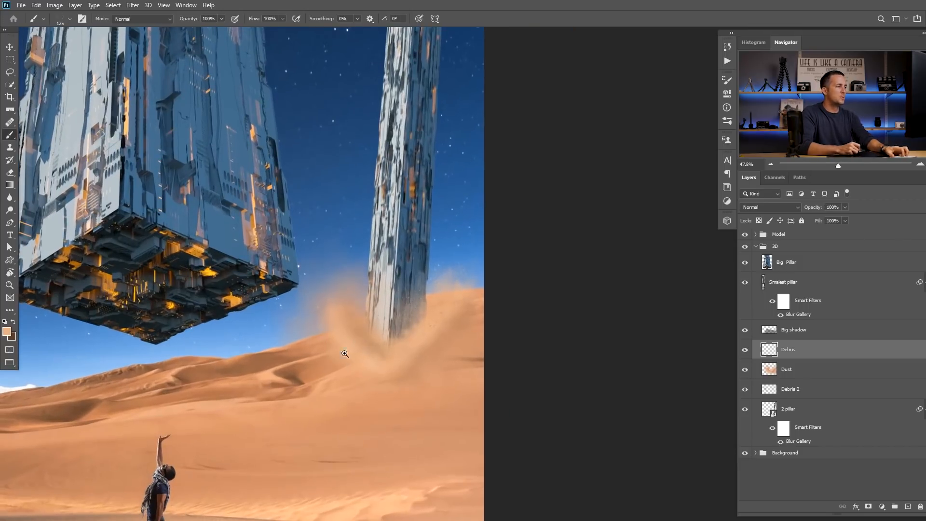
scroll(346, 354, up, 3)
scroll(347, 315, up, 2)
alt+click(408, 354)
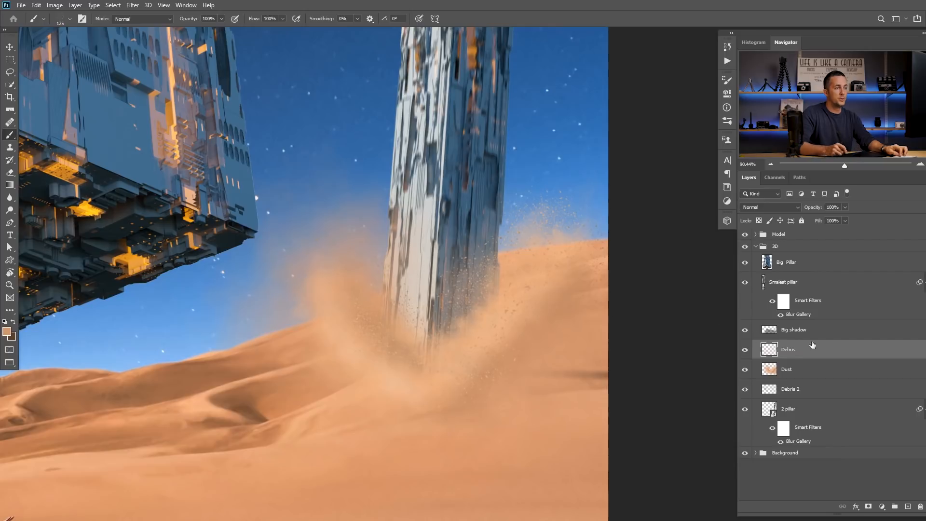
click(781, 392)
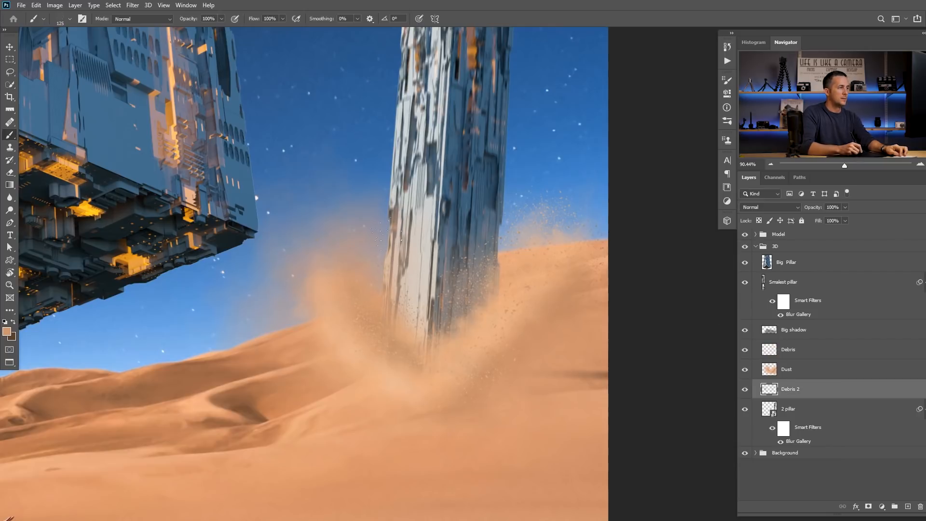
alt+click(252, 411)
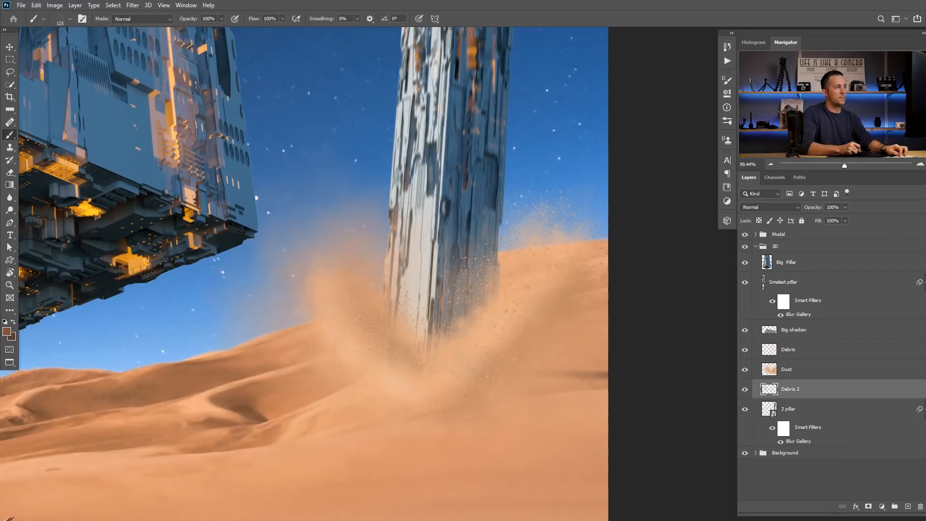
drag(486, 362, 452, 375)
drag(512, 346, 475, 364)
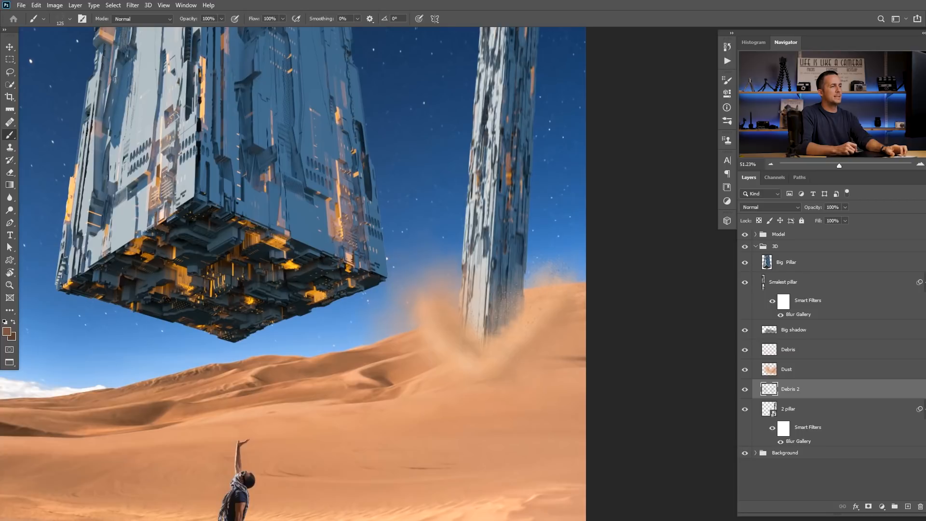
Adjust the Dust layer with Hue/Saturation, setting Hue to -2 and Saturation to +7.
click(773, 370)
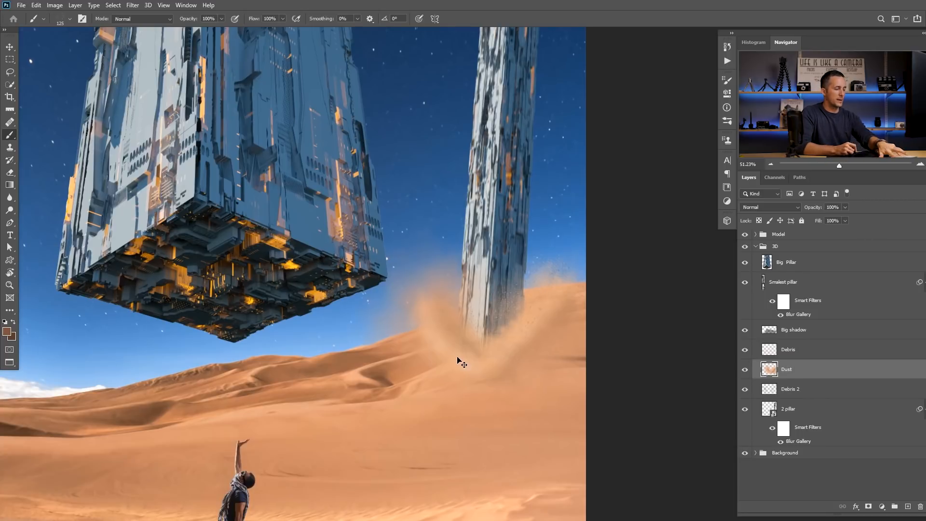
key(ctrl+u)
drag(471, 105, 659, 169)
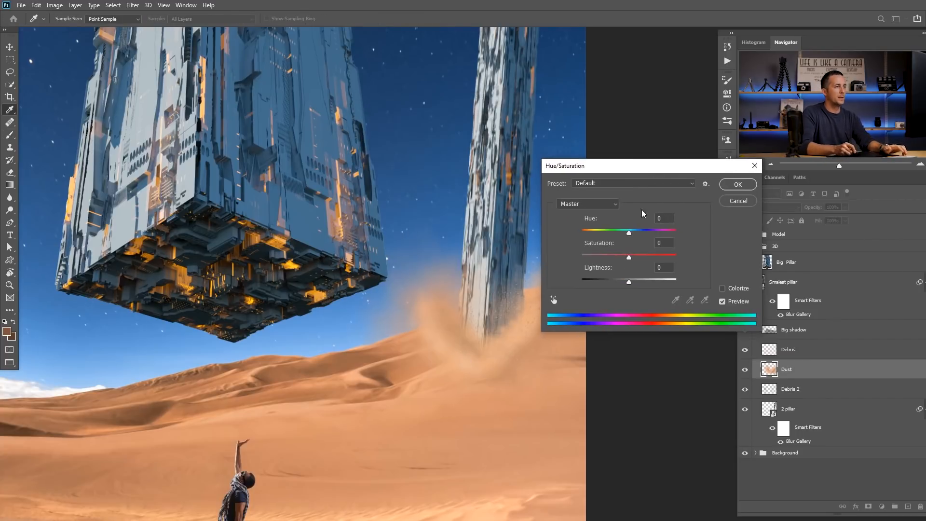
mouse_move(629, 232)
mouse_down()
mouse_move(637, 233)
mouse_move(627, 233)
mouse_up()
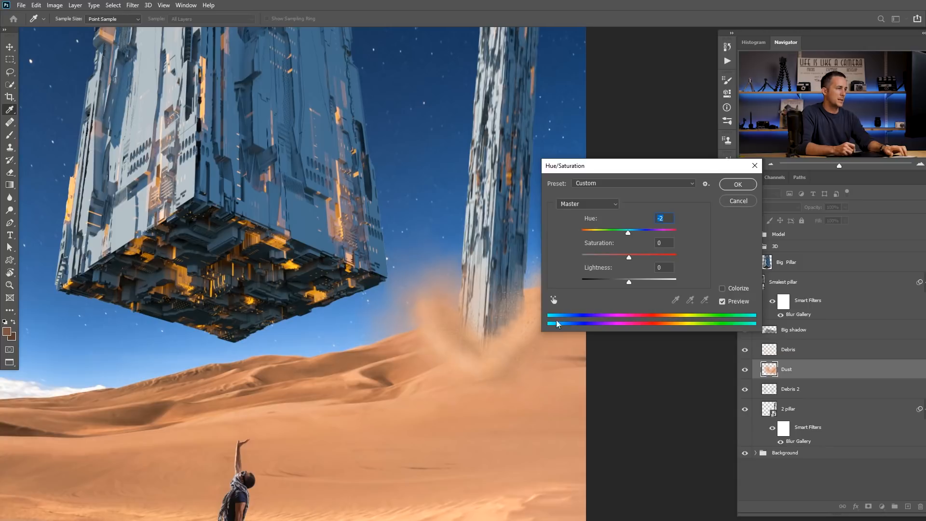
mouse_move(630, 258)
mouse_down()
mouse_move(643, 259)
mouse_move(636, 261)
mouse_up()
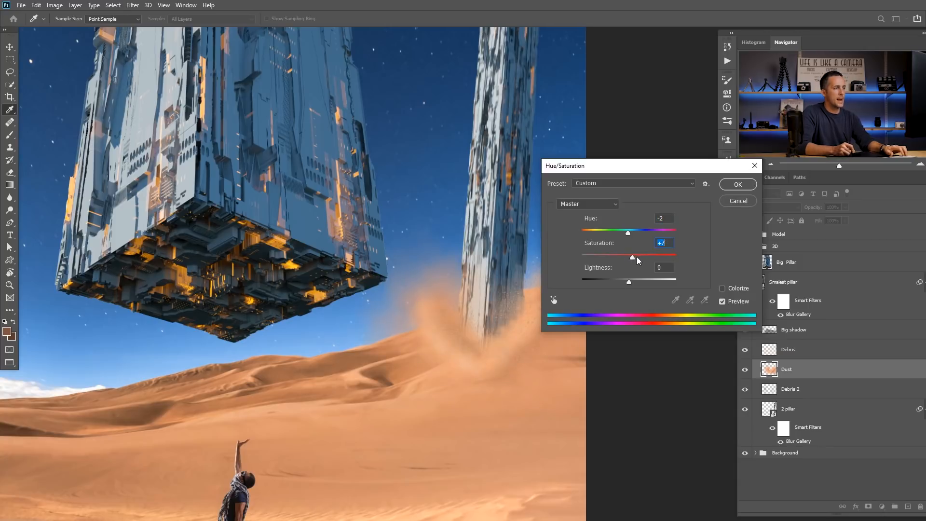
click(737, 184)
Add a new layer directly above the Dust layer and name it Dust 02.
key(b)
scroll(479, 378, down, 6)
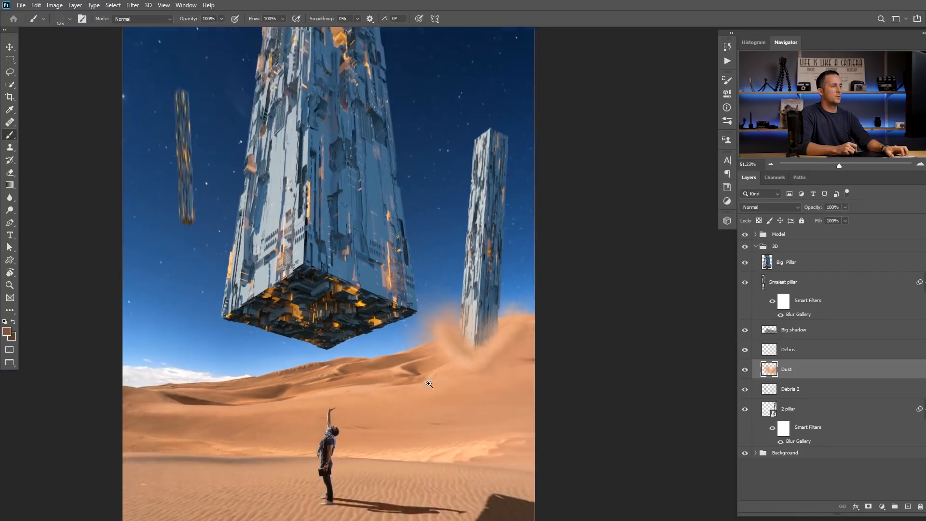
scroll(479, 377, up, 5)
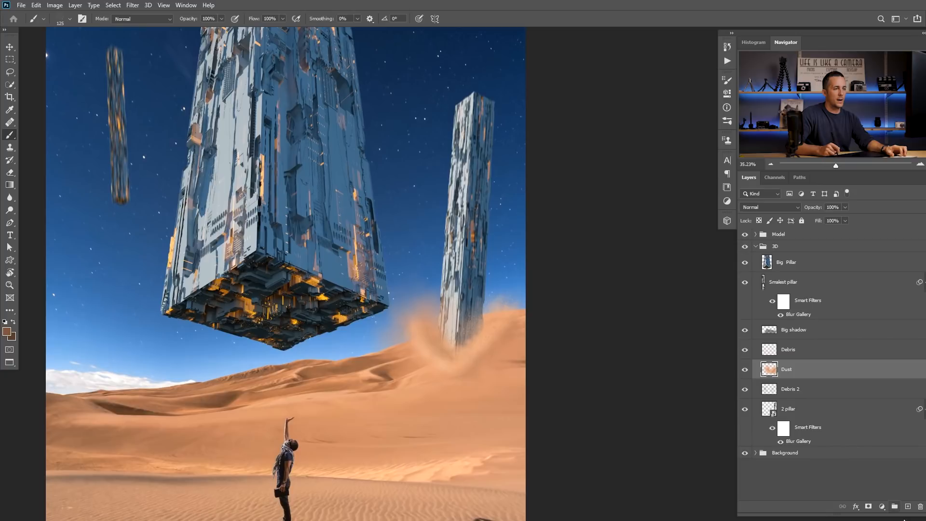
click(908, 507)
double_click(786, 369)
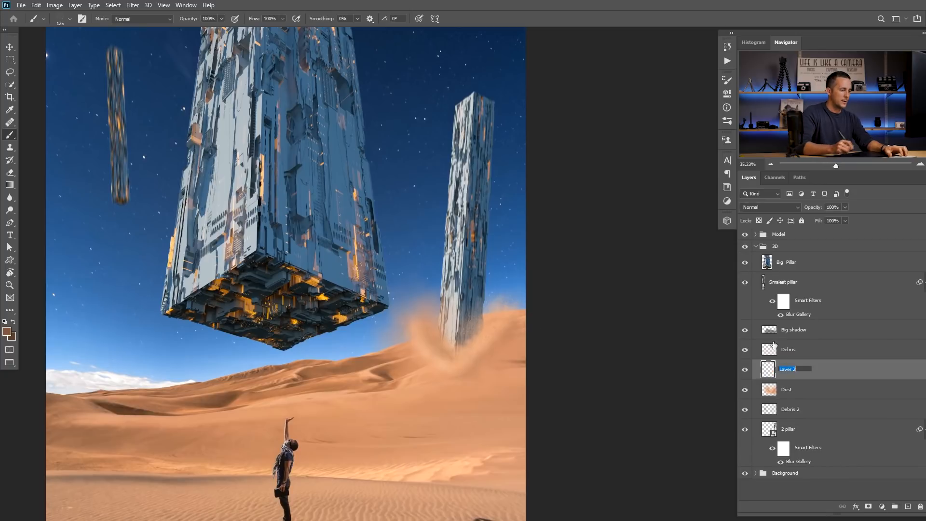
text(Dust 02)
key(Return)
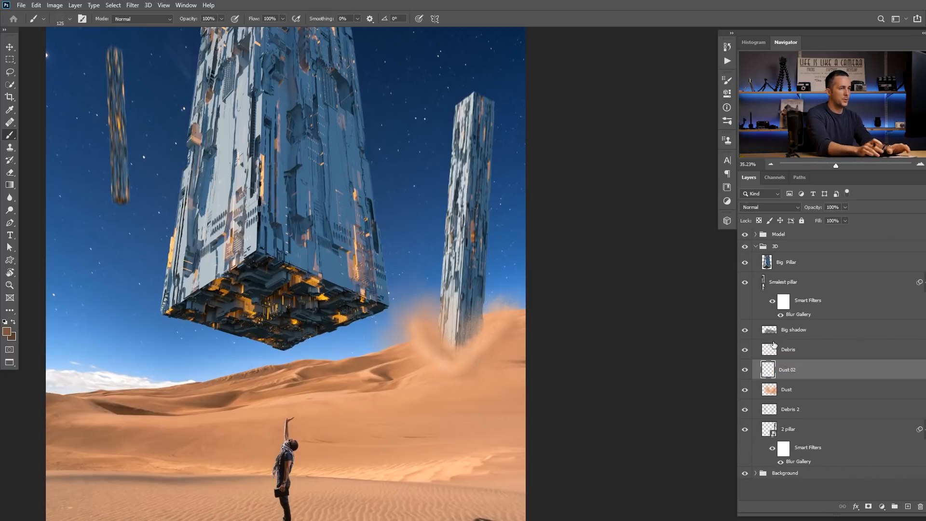
Paint faint brown and sand-coloured dust around the standing pillar's base with the Cloud/Dust 02 brush at 400 px and 10% opacity.
scroll(449, 320, up, 2)
right_click(477, 309)
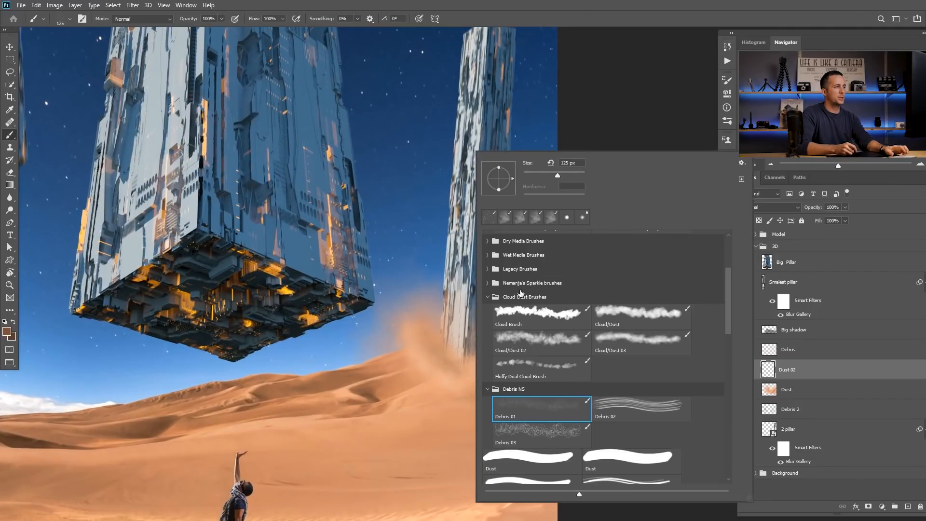
click(536, 339)
key(2)
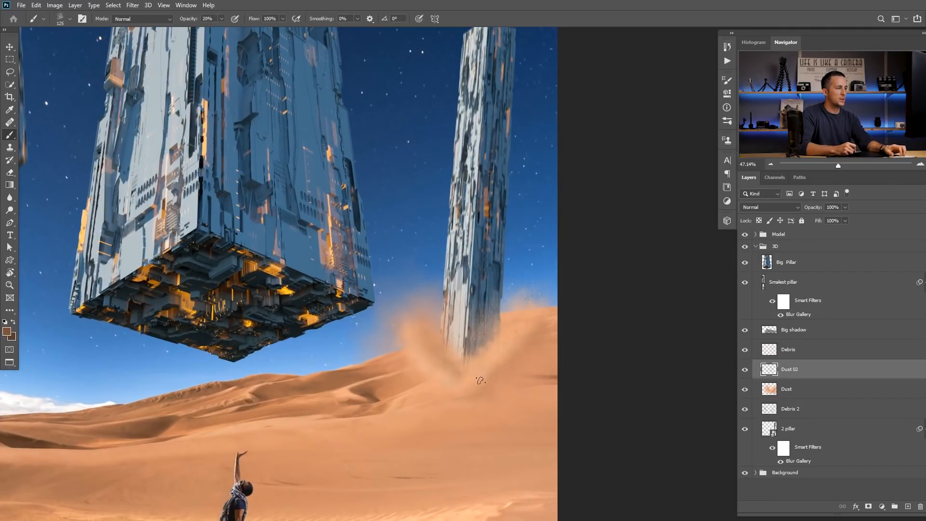
key(1)
key(bracketright)
key(bracketright)
key(bracketright)
key(bracketright)
key(bracketright)
key(bracketright)
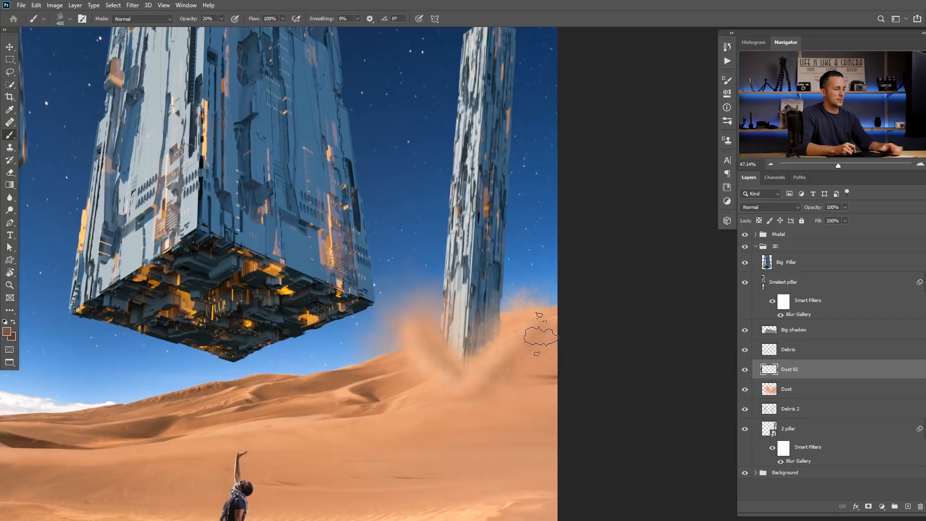
drag(541, 334, 549, 281)
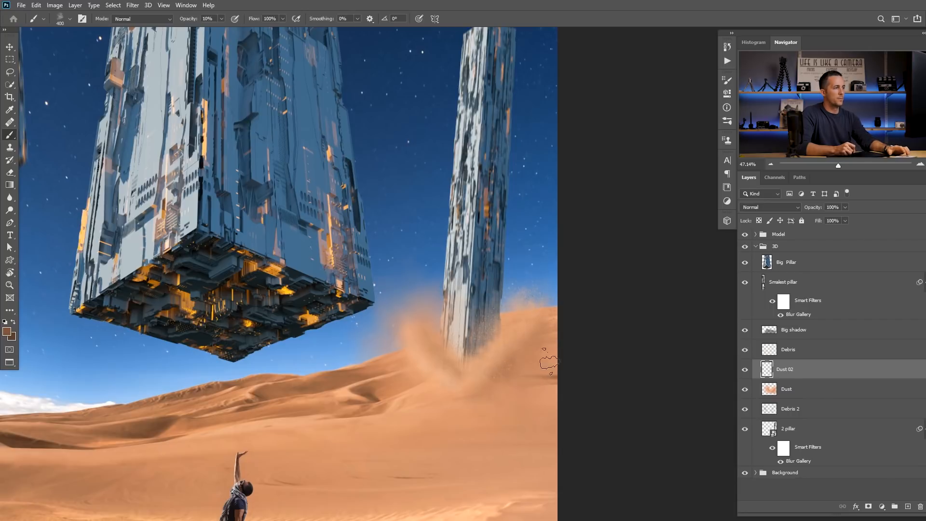
alt+click(446, 412)
mouse_move(406, 352)
mouse_down()
mouse_move(413, 315)
mouse_move(448, 326)
mouse_move(428, 389)
mouse_move(428, 361)
mouse_move(449, 356)
mouse_move(470, 387)
mouse_up()
Paint light dust highlights around the standing pillar's base with a near-white colour sampled from the clouds and a 200 px brush.
alt+click(82, 407)
key(bracketleft)
key(bracketright)
key(bracketright)
key(bracketright)
key(bracketright)
key(bracketleft)
key(bracketleft)
mouse_move(443, 393)
mouse_down()
mouse_move(403, 397)
mouse_move(410, 400)
mouse_up()
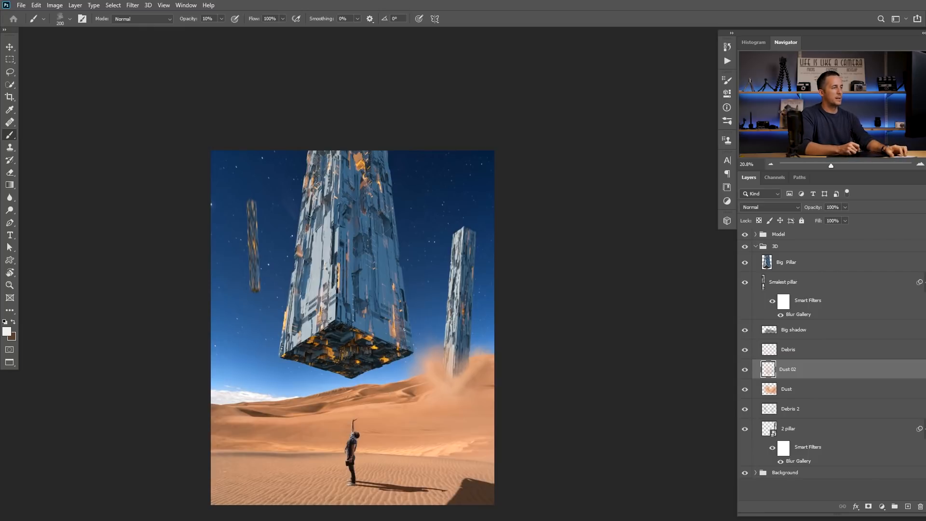
drag(453, 378, 462, 362)
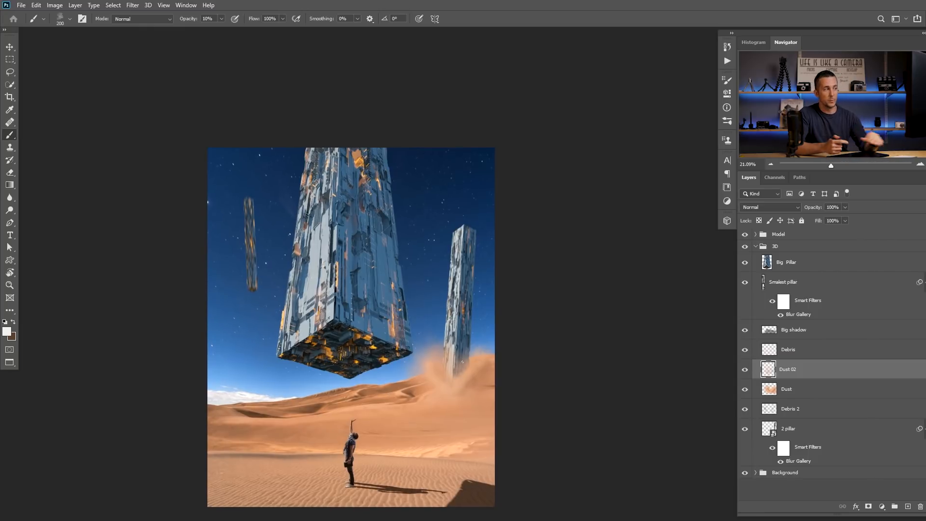
drag(340, 319, 355, 307)
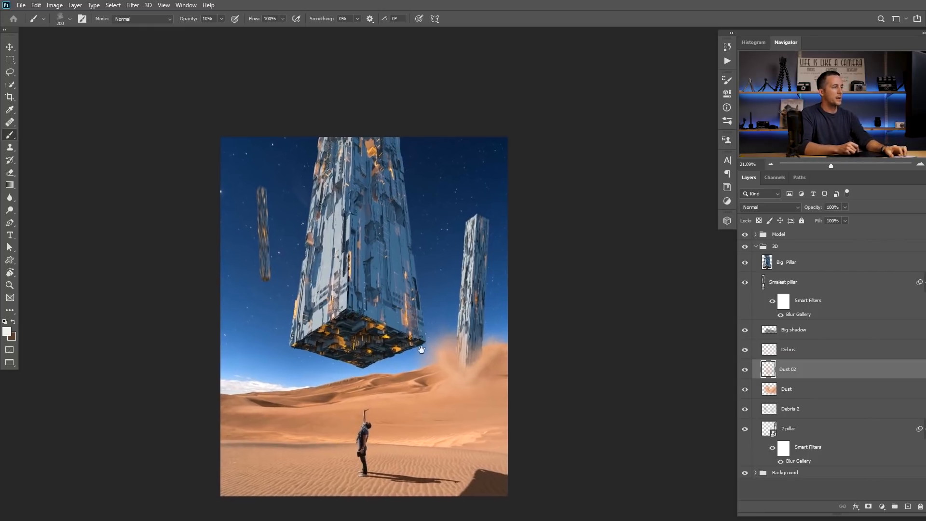
ctrl+click(373, 403)
drag(388, 401, 410, 393)
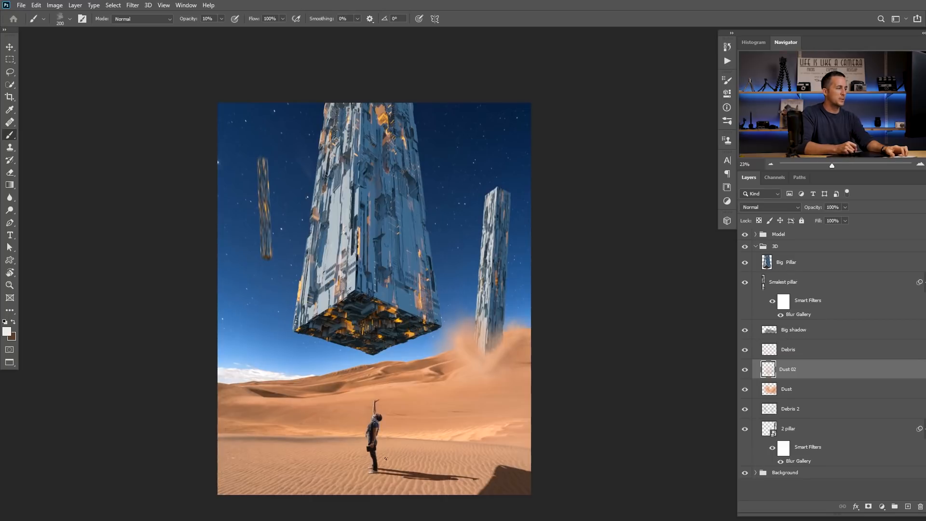
drag(386, 458, 380, 433)
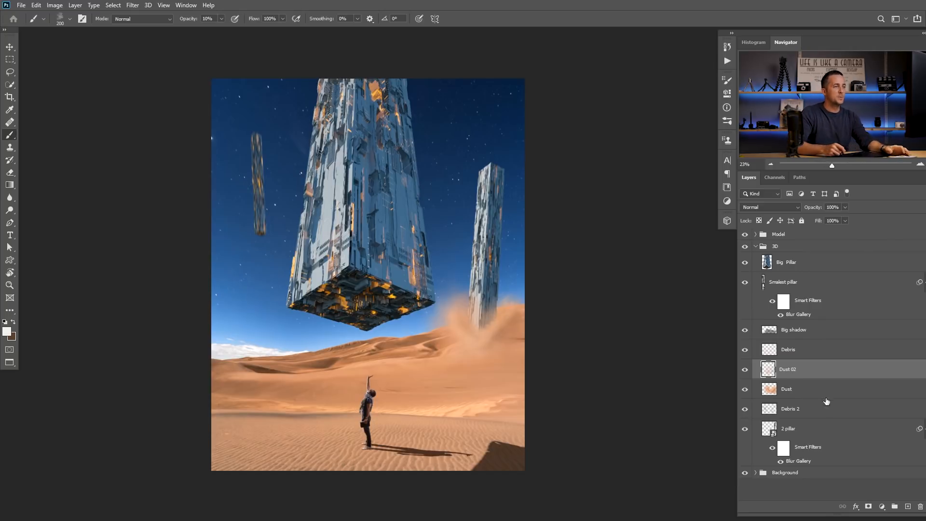
Create a new layer above the Model group, collapse the 3D group, and name the layer Big circular skome.
click(785, 282)
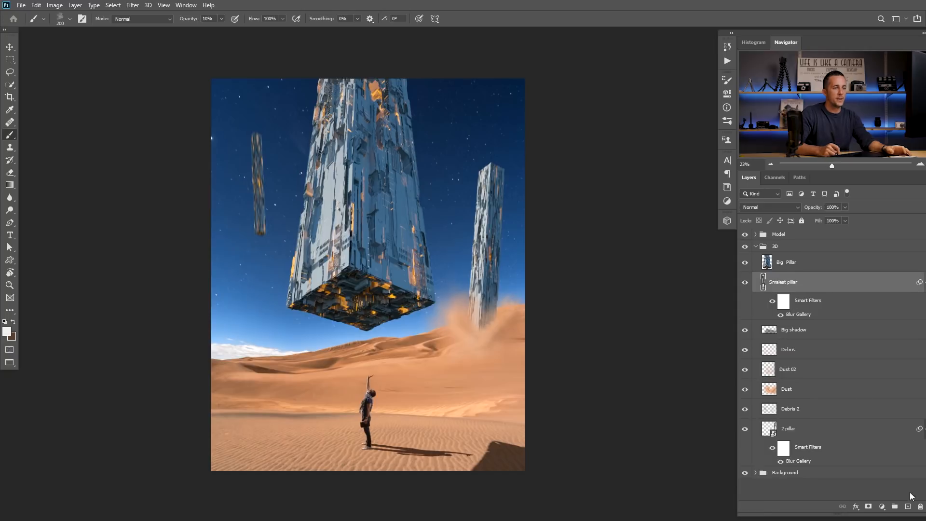
click(908, 507)
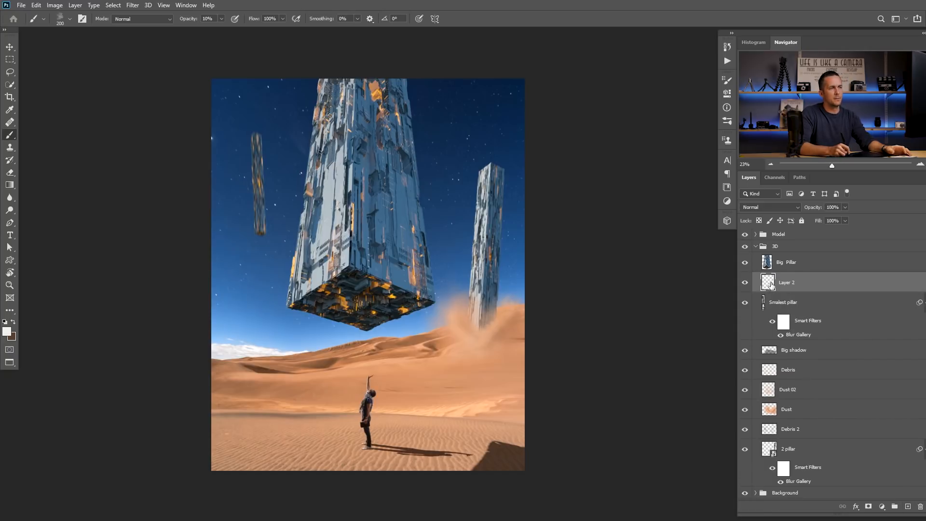
drag(770, 283, 787, 234)
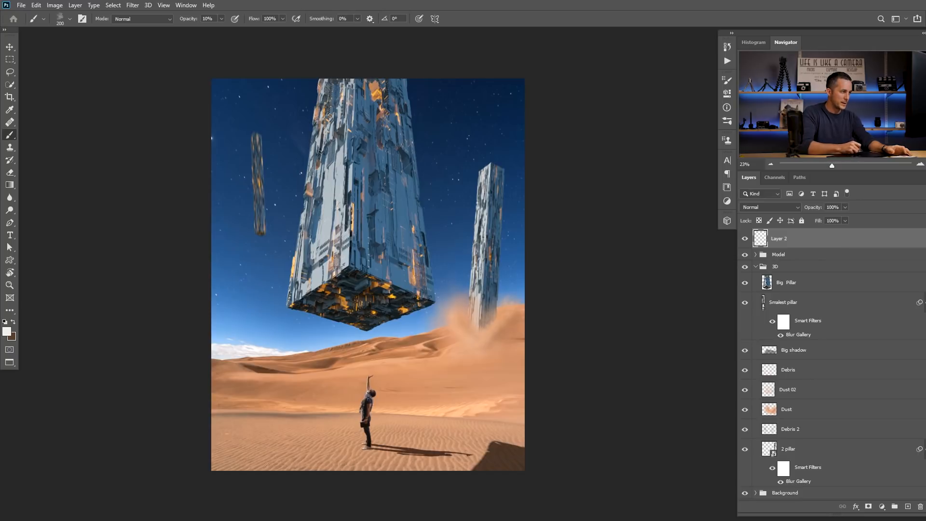
click(756, 267)
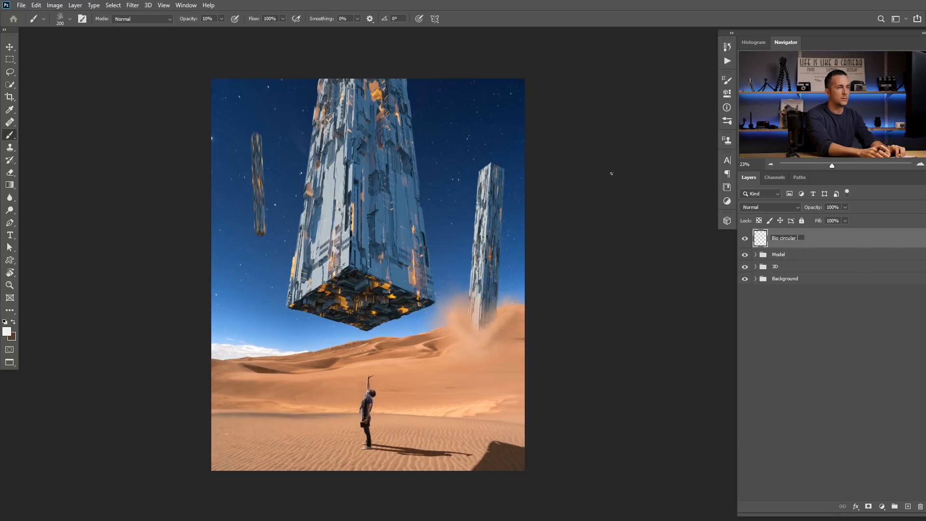
text(kome)
key(Return)
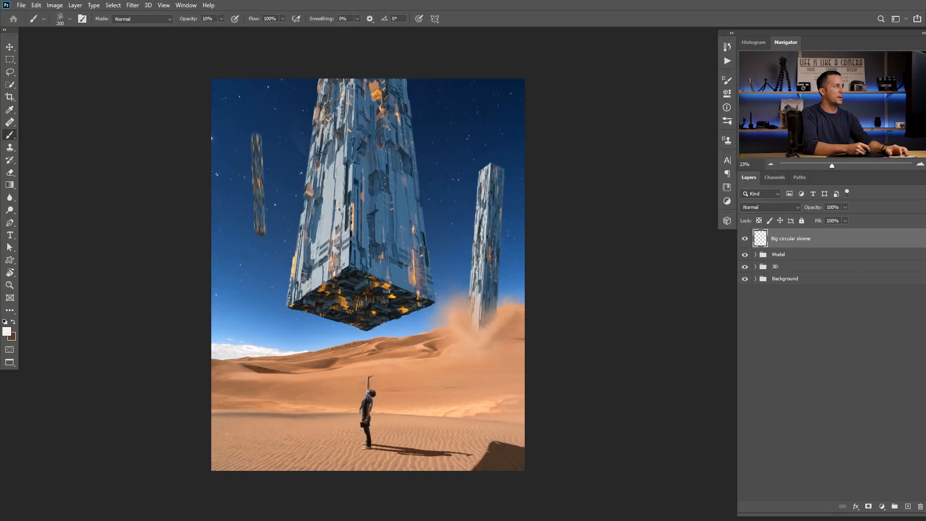
Draw a wide, flat elliptical selection on the sand around the man's feet and convert it to a work path.
drag(9, 59, 49, 68)
drag(268, 429, 490, 460)
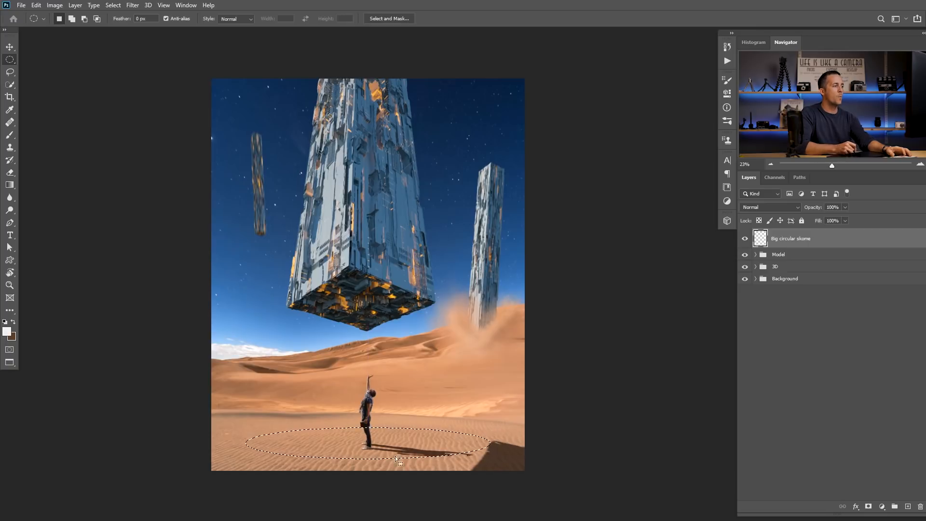
drag(406, 446, 400, 448)
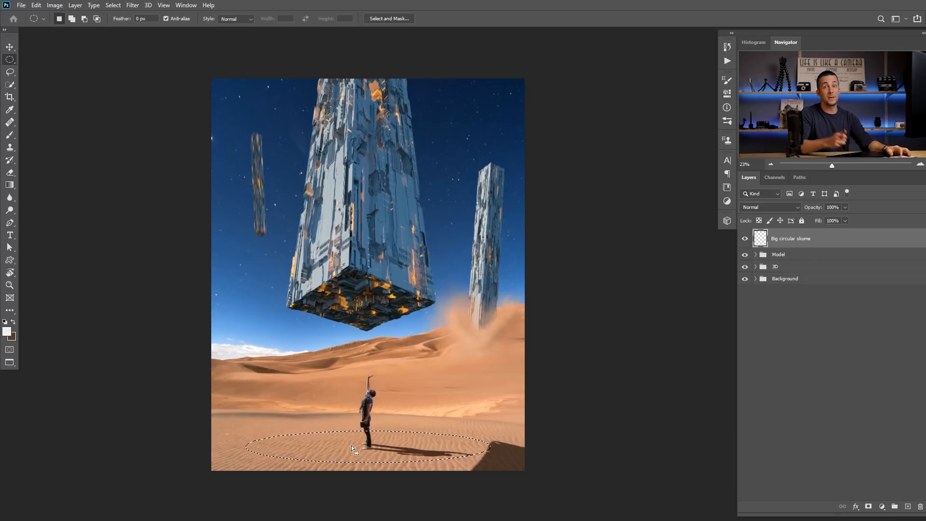
click(800, 177)
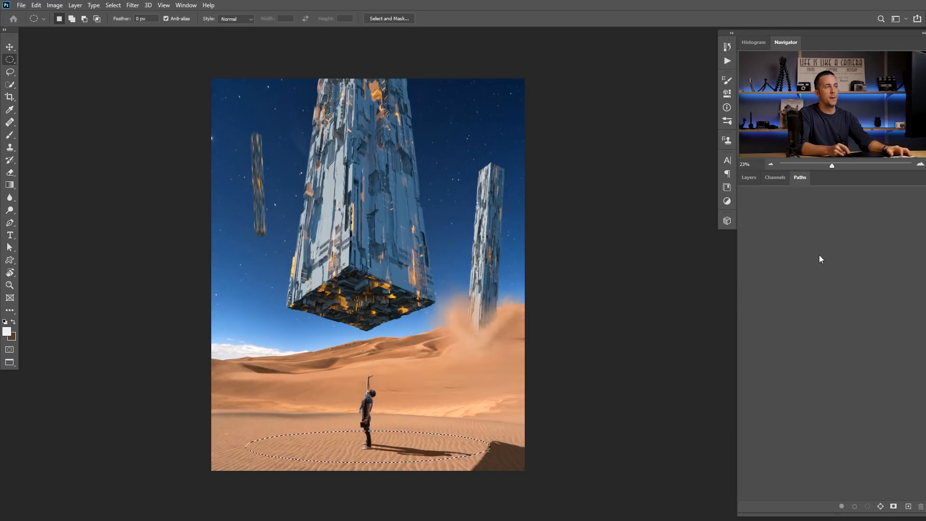
click(881, 506)
Paint sand-coloured dust along the elliptical path around the man using the Cloud/Dust 02 brush at 200 px and 100% opacity.
drag(372, 442, 382, 375)
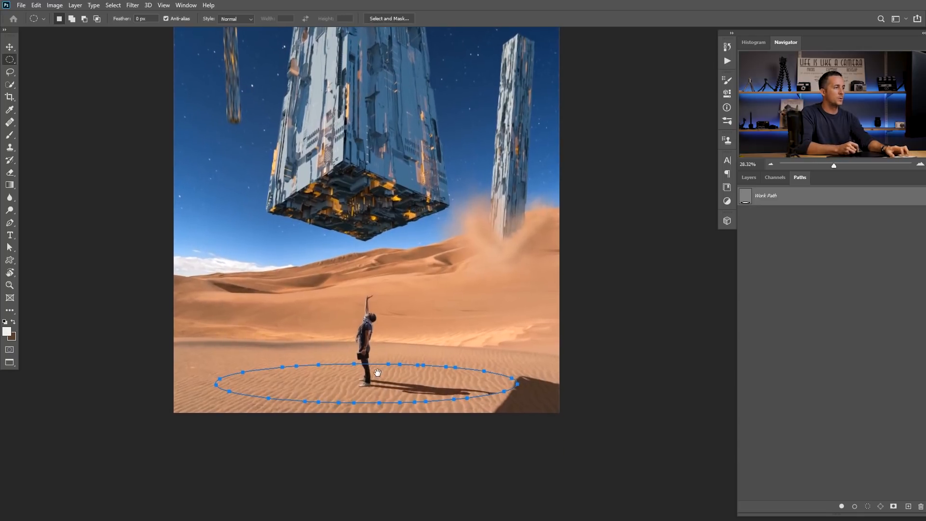
key(b)
right_click(400, 338)
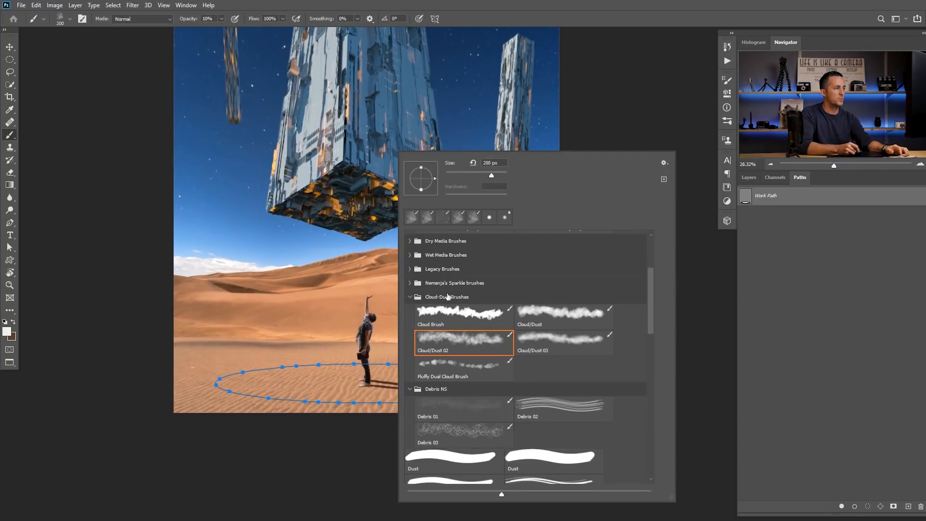
click(457, 339)
click(304, 373)
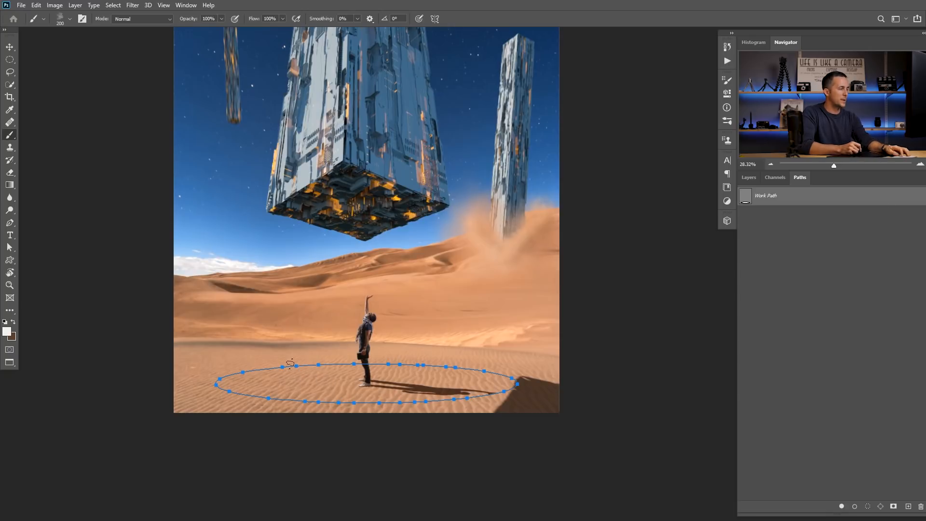
alt+click(257, 366)
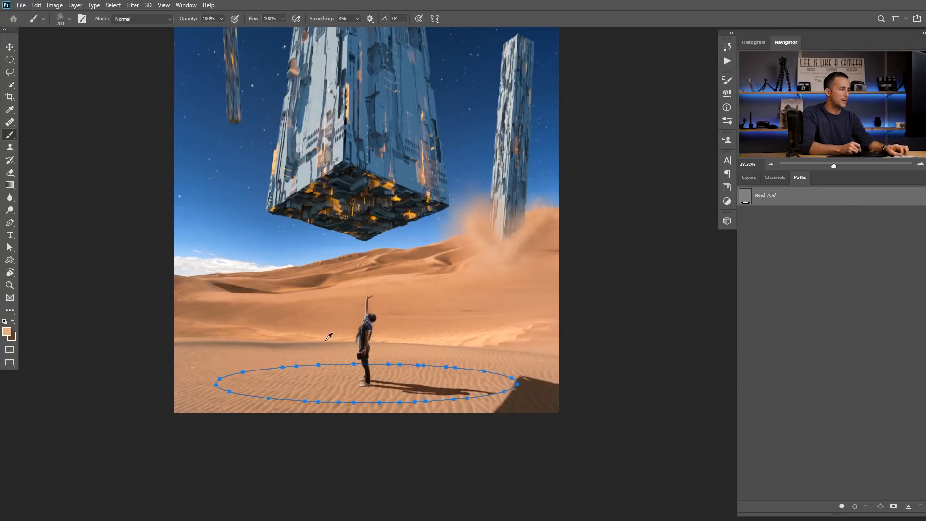
mouse_move(286, 366)
mouse_down()
mouse_move(221, 379)
mouse_move(260, 398)
mouse_move(462, 402)
mouse_move(513, 374)
mouse_move(284, 367)
mouse_up()
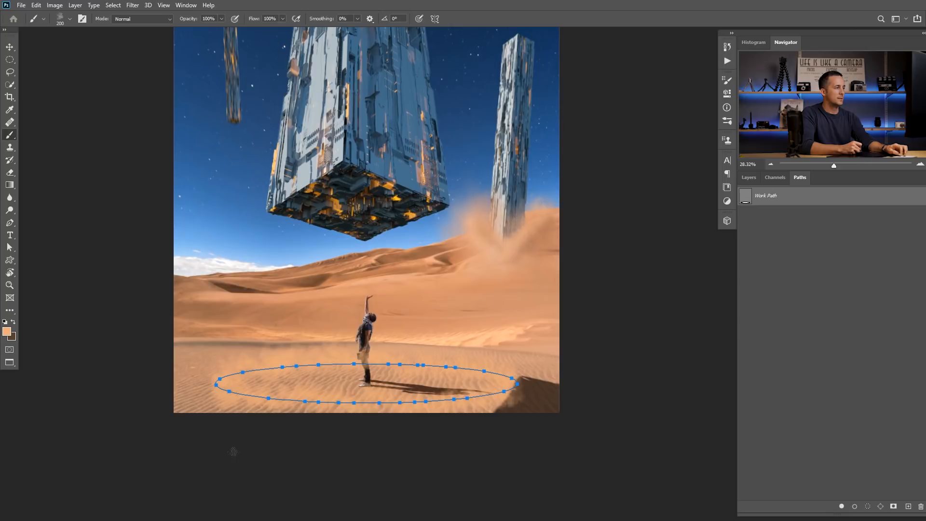
Undo the dust painted around the ellipse, including a short test stroke across the man's shadow.
key(ctrl+z)
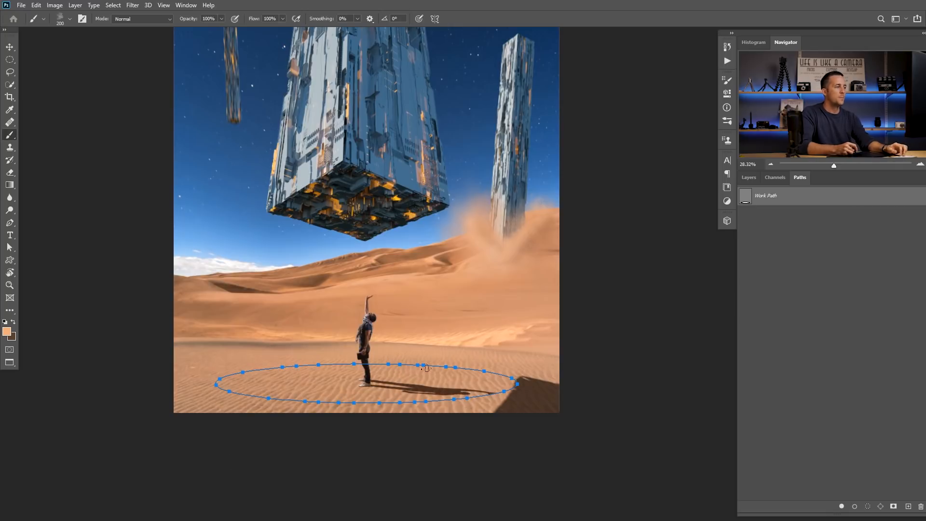
mouse_move(435, 369)
mouse_down()
mouse_move(489, 373)
mouse_move(510, 396)
mouse_move(425, 404)
mouse_up()
key(ctrl+z)
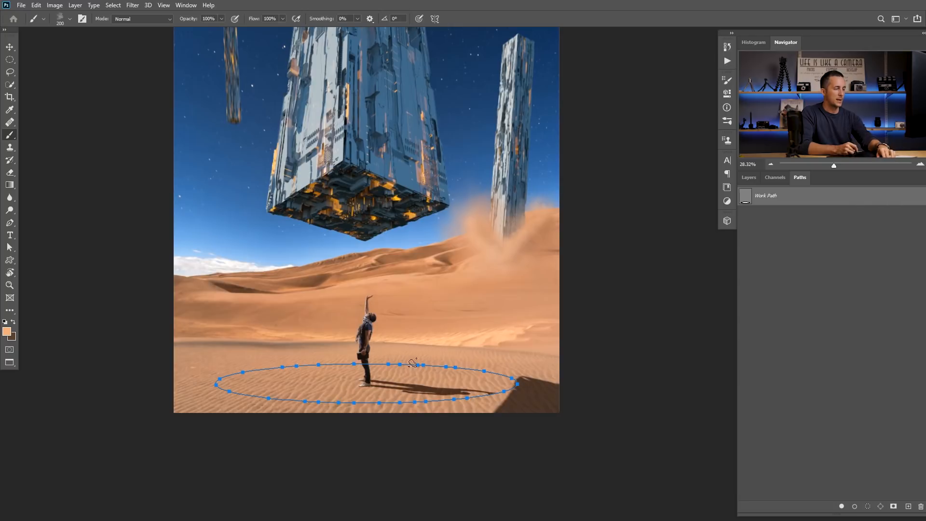
Stroke the elliptical work path with the Brush, without simulated pressure, and delete the path.
click(11, 223)
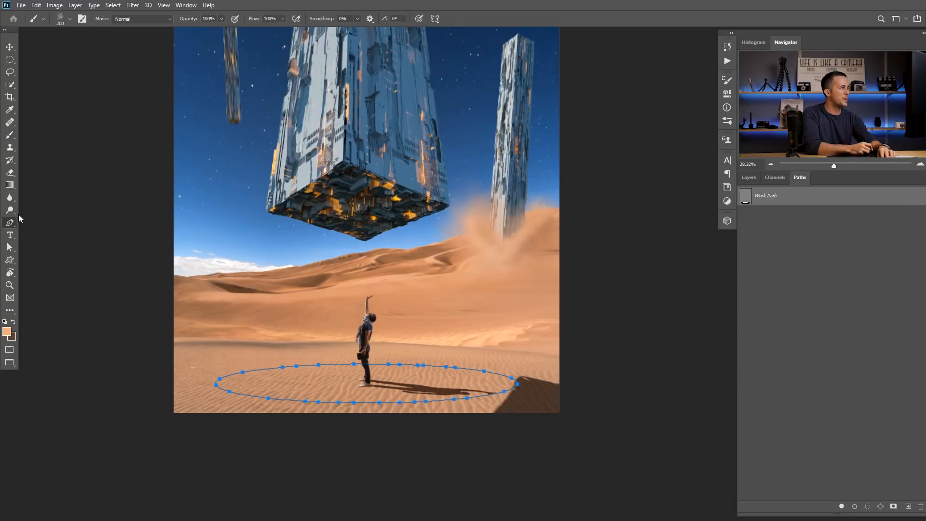
right_click(416, 324)
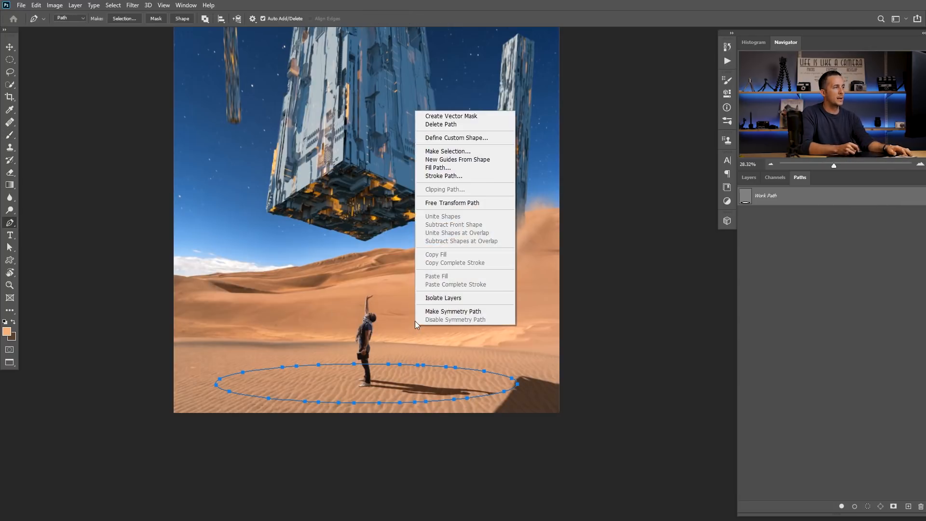
click(449, 177)
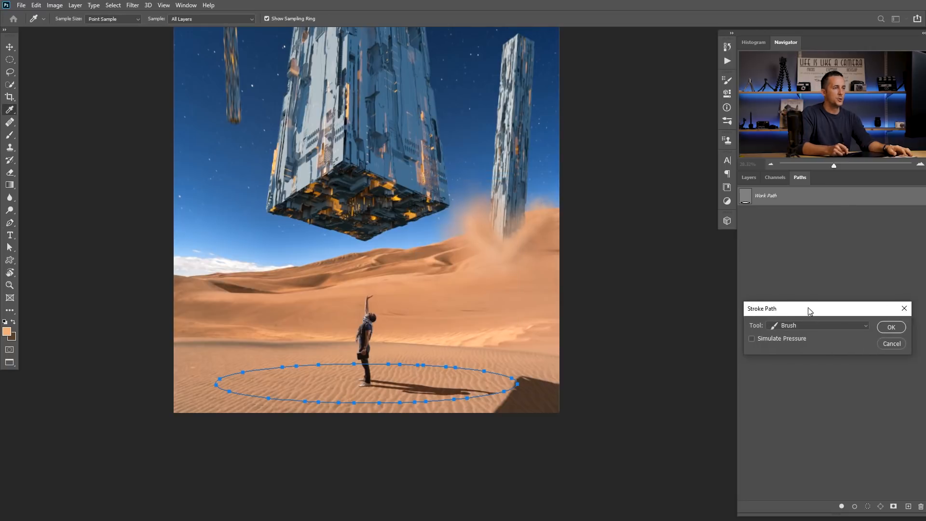
drag(809, 310, 588, 282)
click(688, 301)
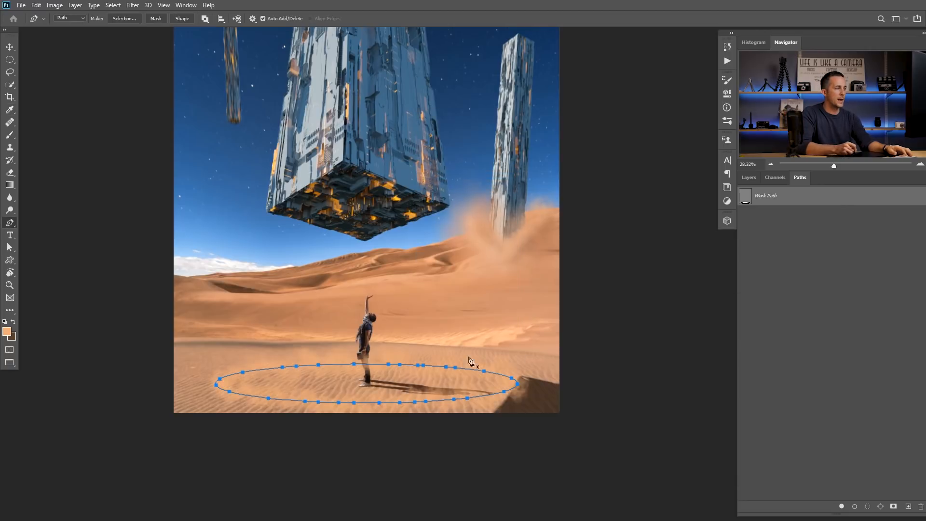
key(Return)
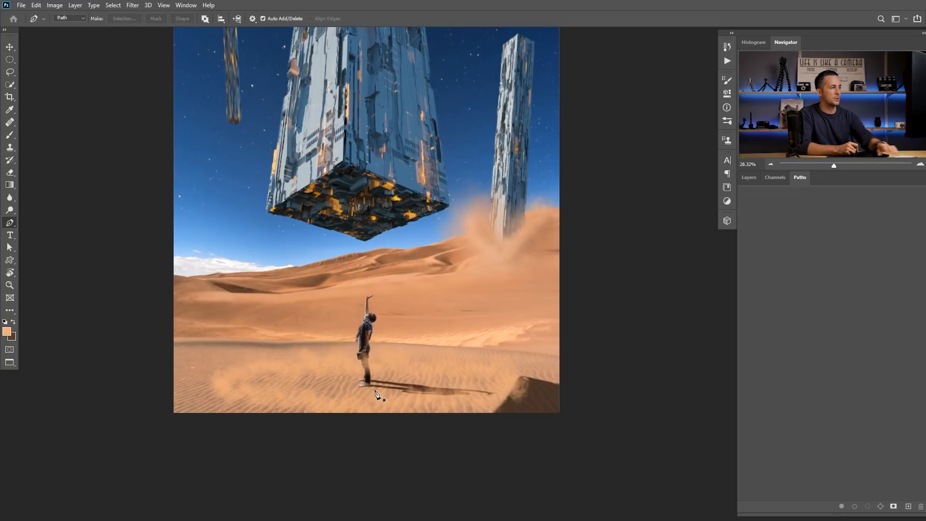
On the Big circular skome layer, shade the dust ring with dark brown sampled from the shadowed sand, at 10% opacity and 150 px.
click(749, 177)
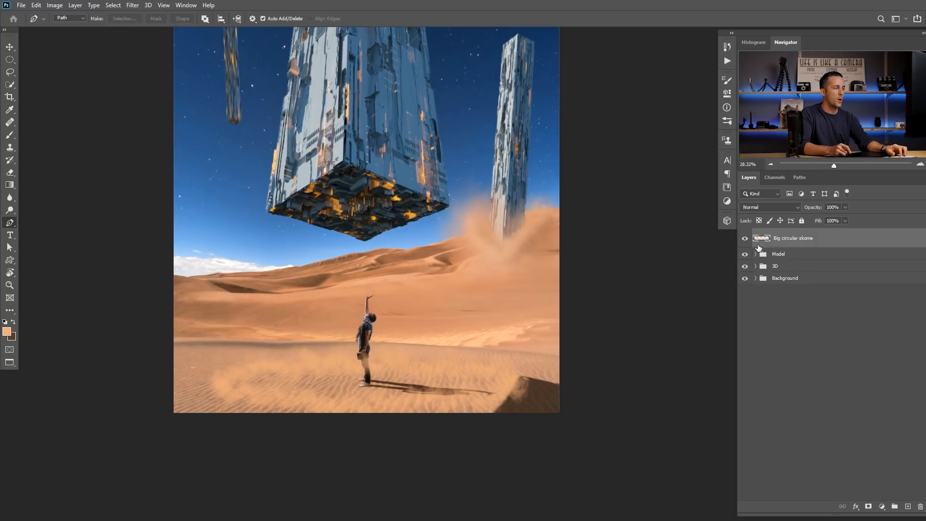
key(b)
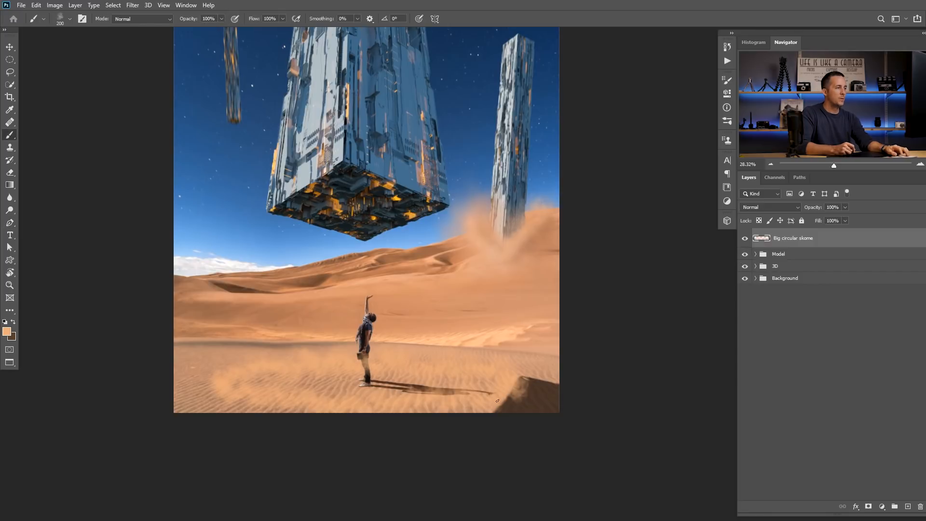
drag(465, 400, 472, 400)
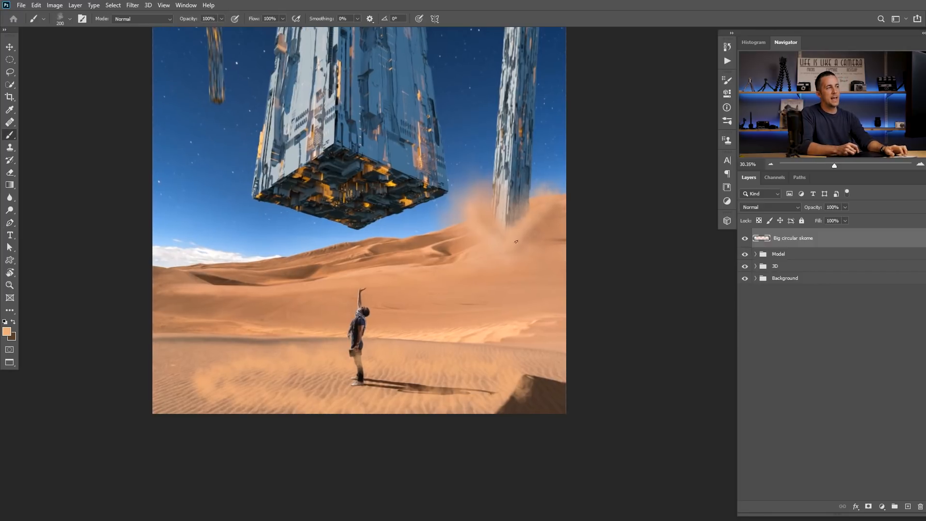
alt+click(545, 392)
drag(526, 393, 509, 399)
key(ctrl+z)
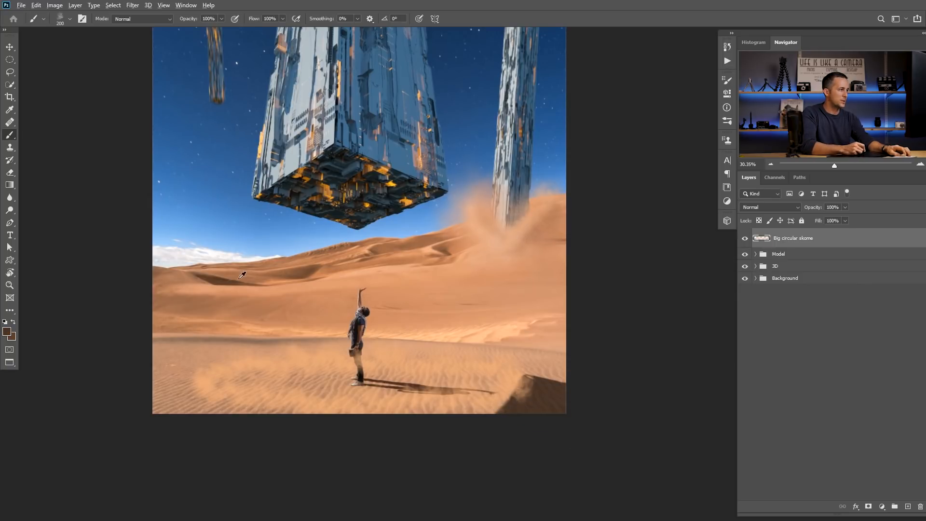
key(2)
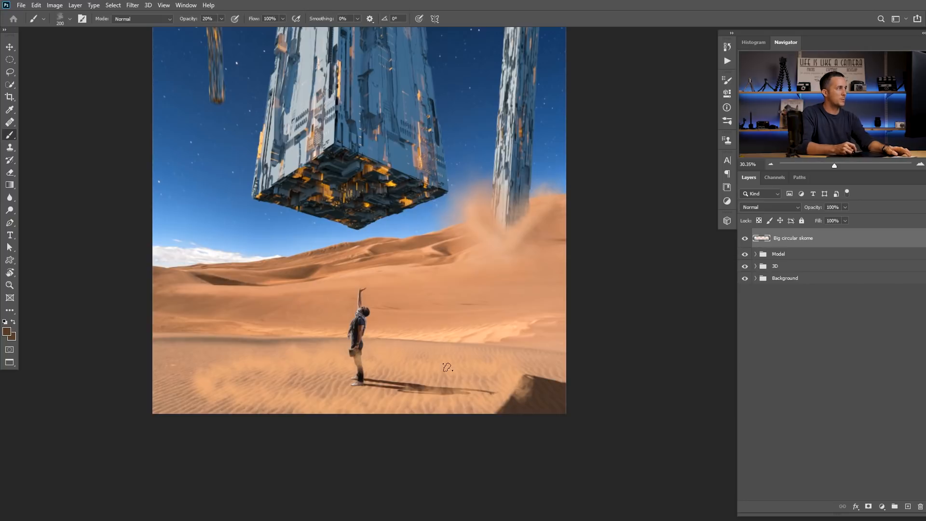
key(1)
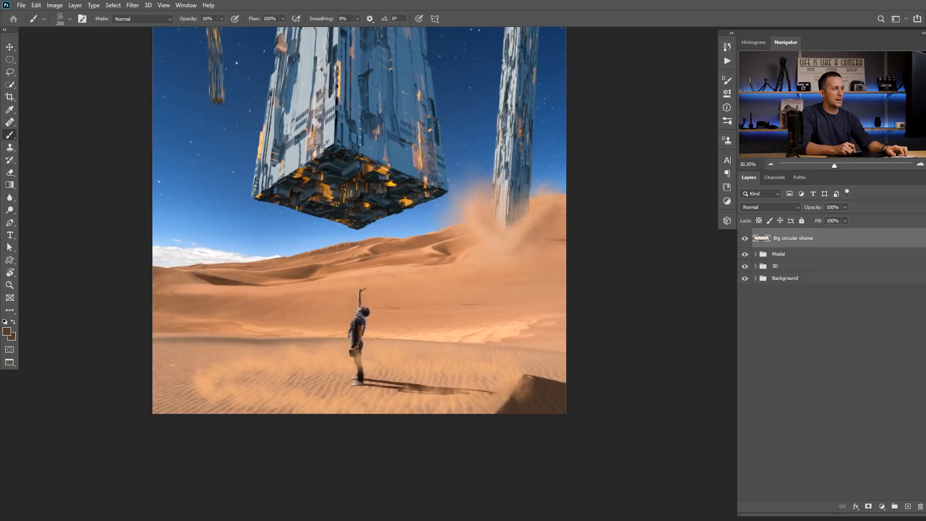
key(bracketleft)
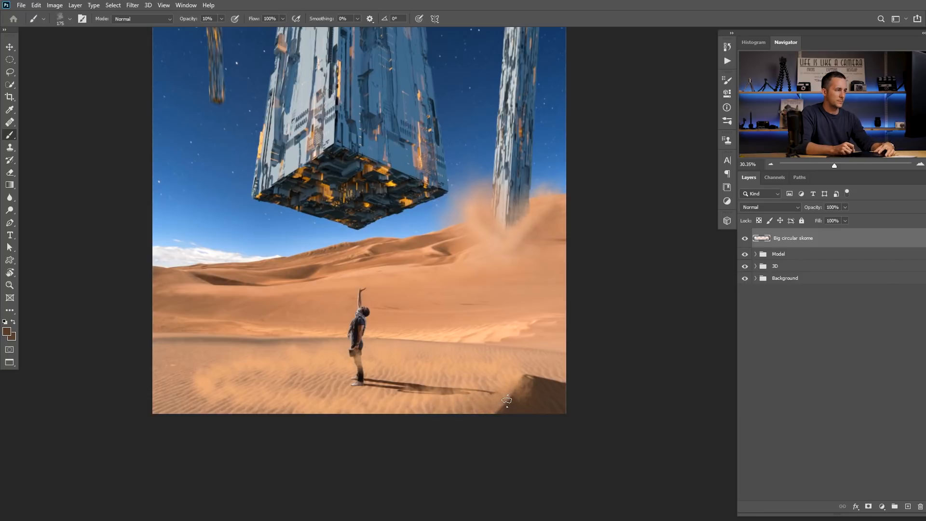
drag(498, 369, 497, 367)
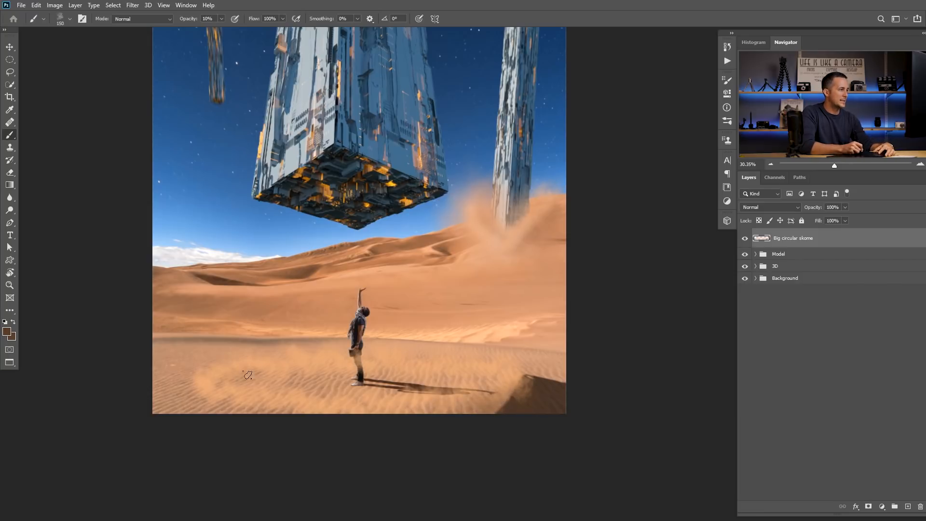
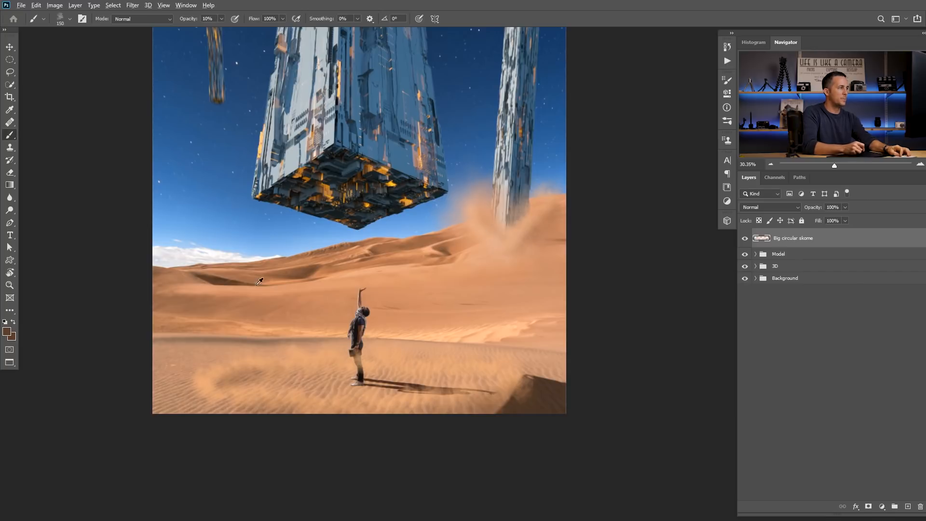
Sample the cloud colour, warm it to a yellowish near-white, and paint dust highlights around the ring with a 90 px brush.
alt+click(230, 251)
click(7, 331)
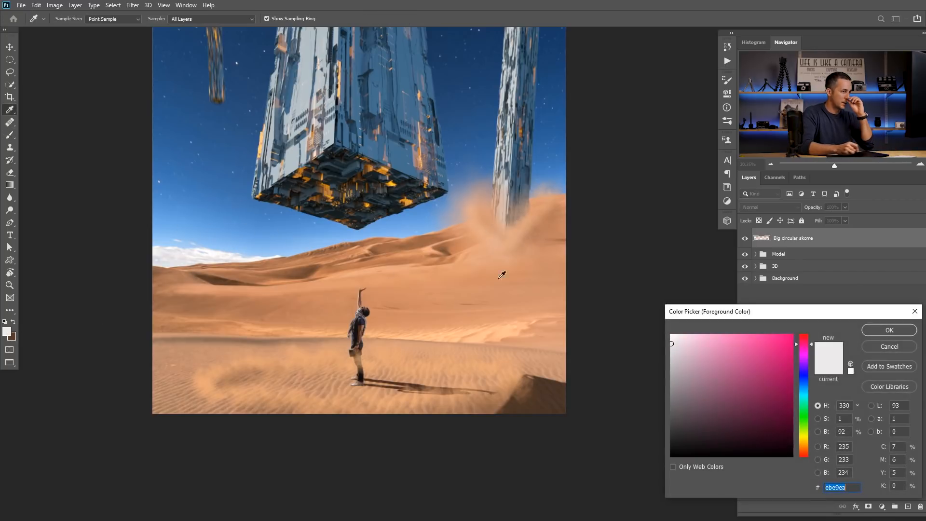
click(804, 441)
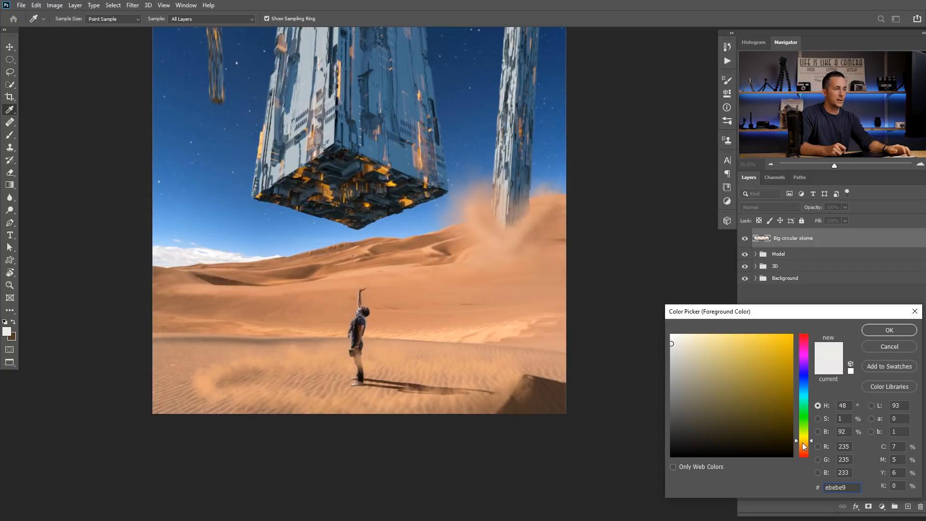
click(686, 338)
click(889, 330)
key(b)
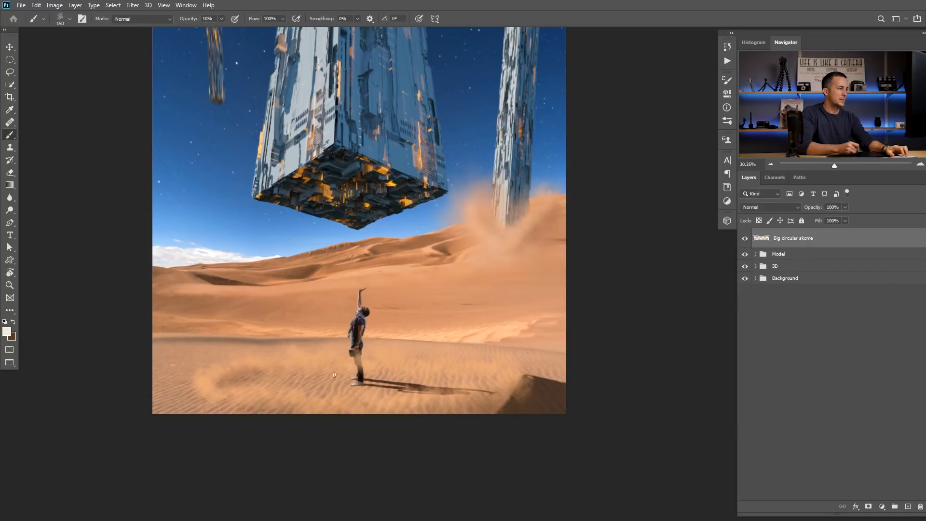
key(bracketleft)
key(bracketleft)
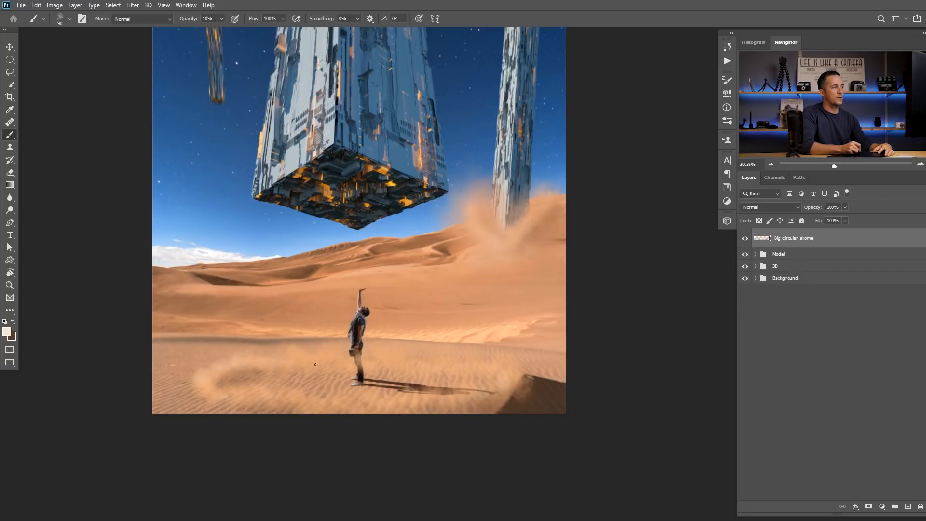
Build up hazy dust around the ring, alternating dark brown at 175 px with warm near-white at 100 px.
key(x)
key(bracketright)
key(bracketright)
key(bracketright)
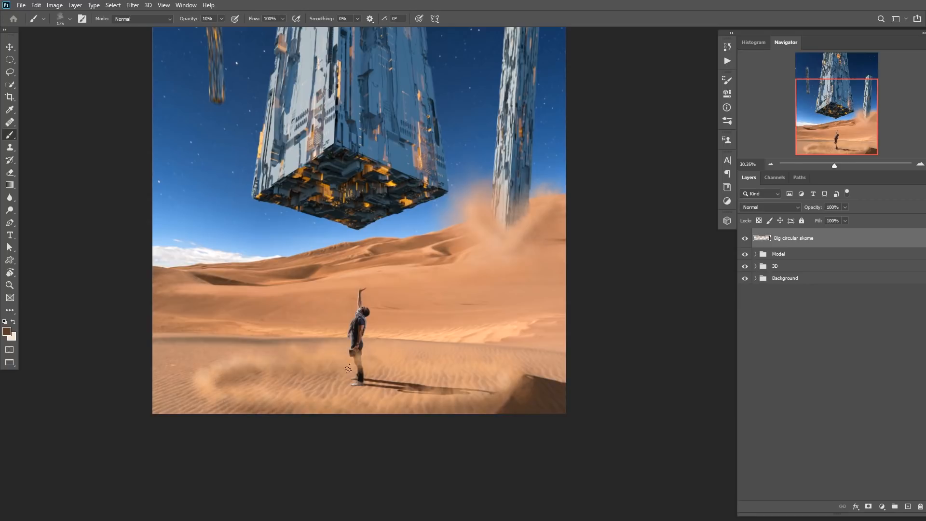
key(x)
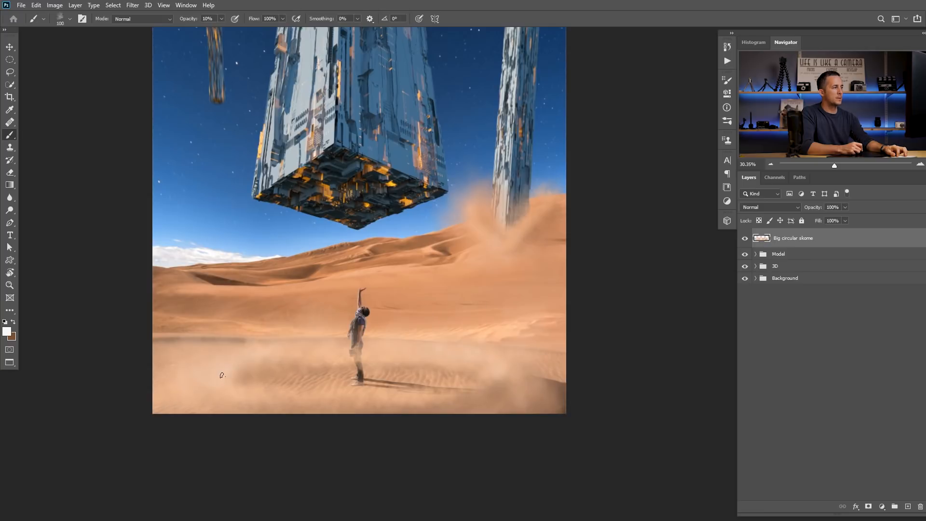
Scale the Big circular skome layer proportionally to about 108% and shift the dust slightly over the sand.
scroll(373, 373, up, 1)
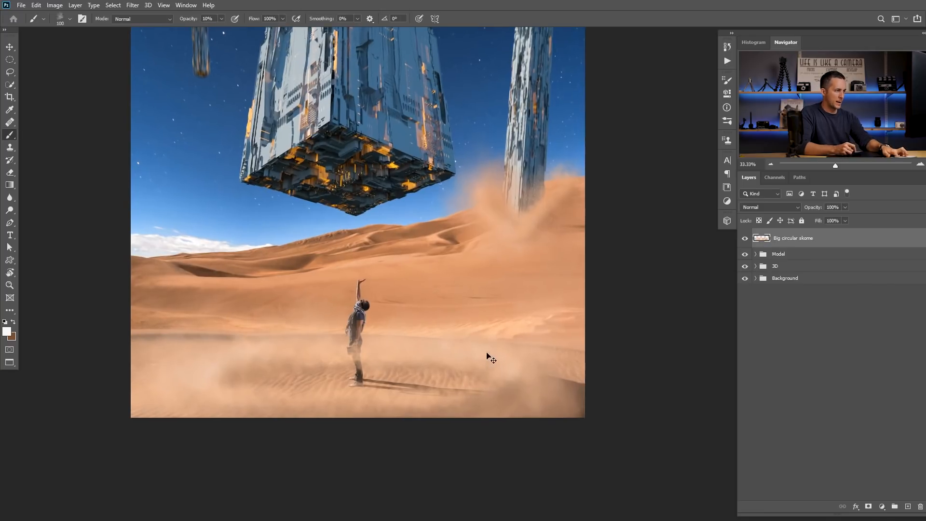
key(ctrl+t)
drag(614, 345, 634, 346)
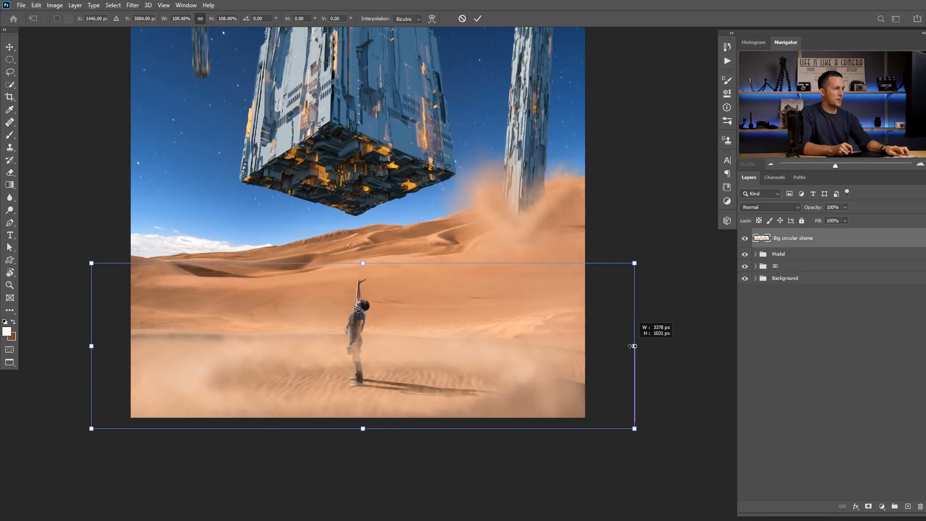
mouse_move(533, 371)
mouse_down()
mouse_move(534, 362)
mouse_move(543, 367)
mouse_up()
key(Return)
key(b)
Add a layer mask to Big circular skome and load the man's layer in the Model group as a selection.
scroll(465, 356, up, 2)
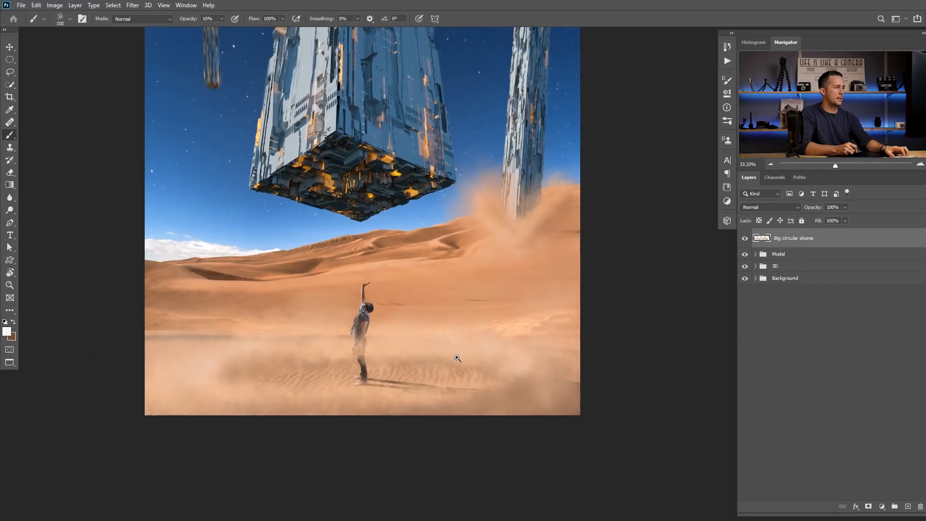
scroll(338, 353, up, 6)
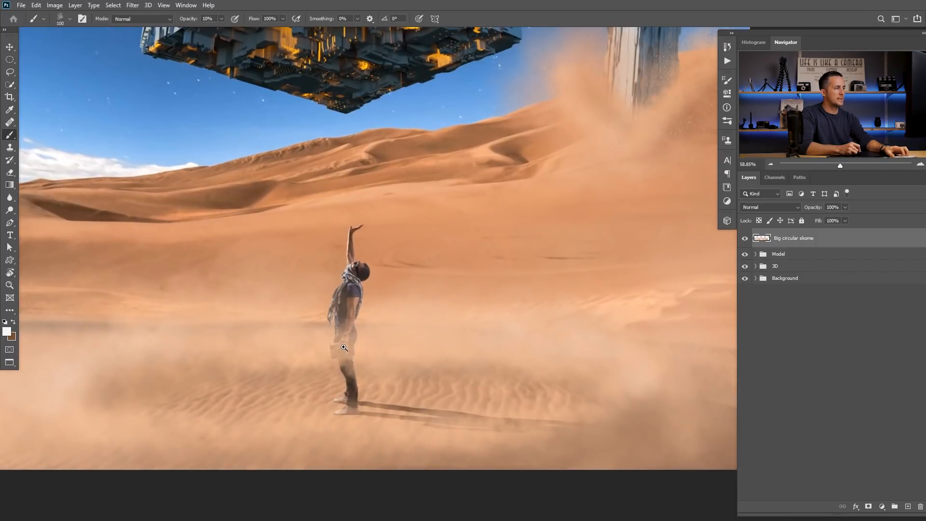
scroll(344, 347, up, 3)
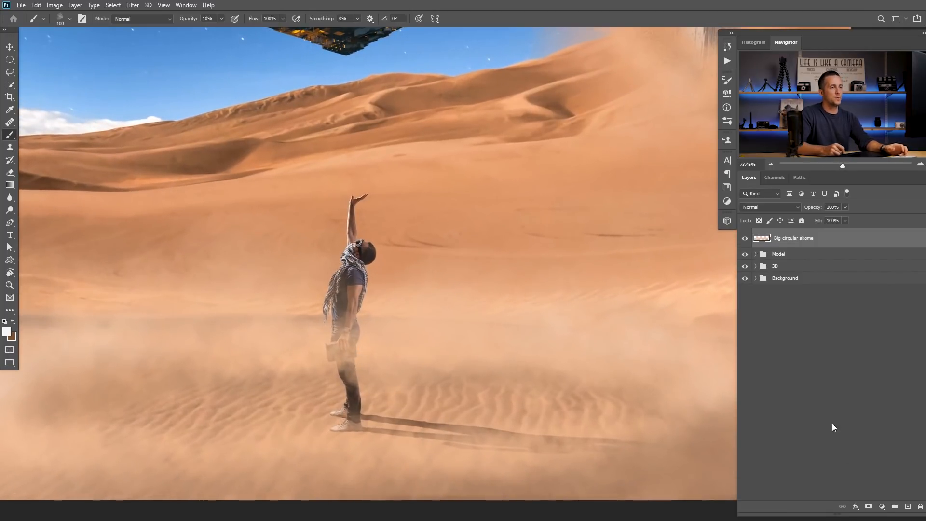
click(869, 507)
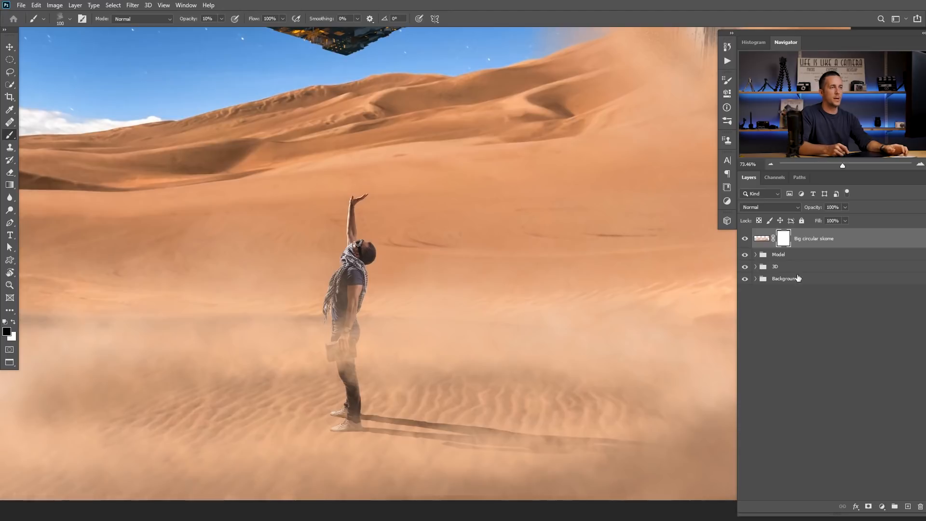
click(756, 255)
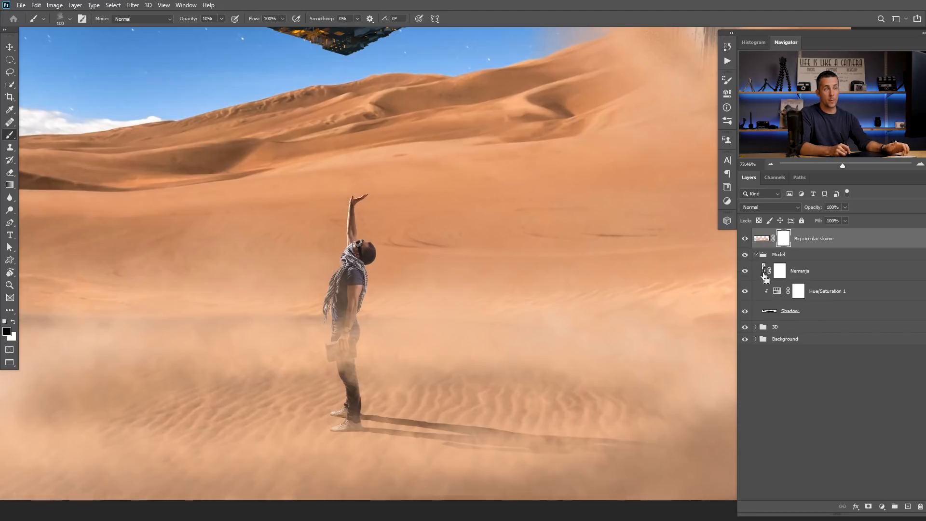
ctrl+click(764, 273)
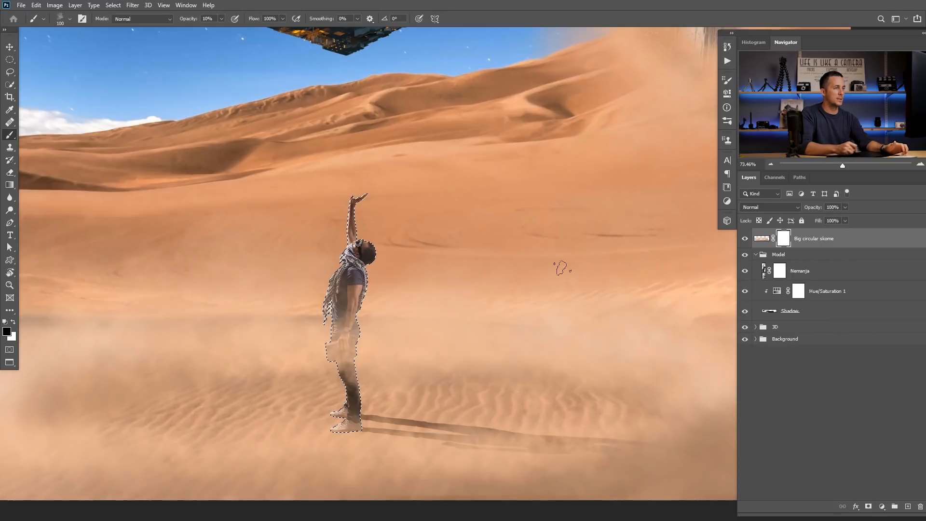
Mask the dust off the man within the selection using a soft round black brush at 100 px and 100% opacity, and deselect.
right_click(401, 306)
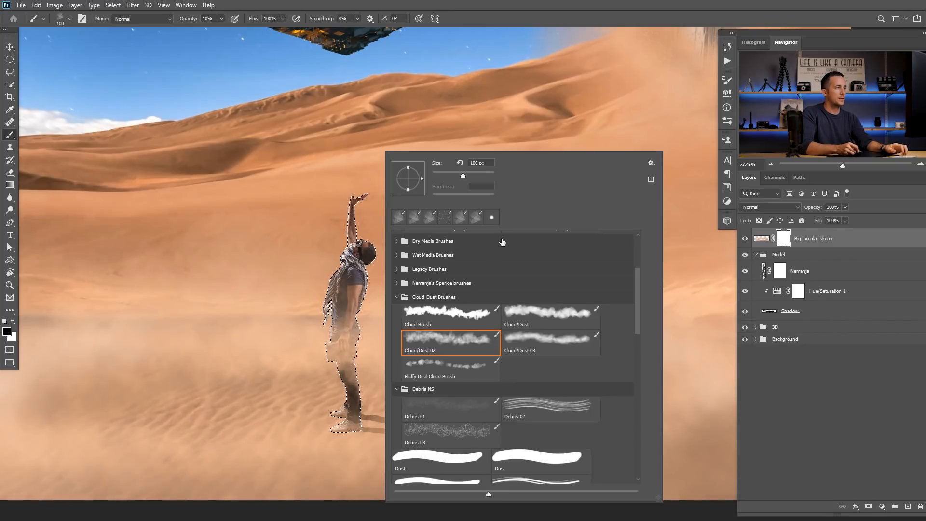
scroll(638, 288, up, 5)
click(451, 256)
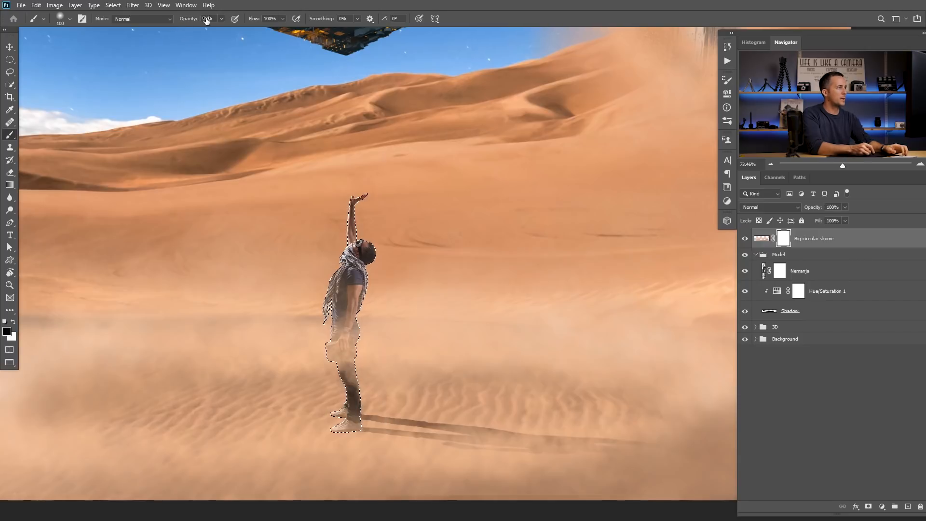
key(Return)
key(0)
mouse_move(354, 340)
mouse_down()
mouse_move(360, 251)
mouse_move(333, 310)
mouse_move(340, 305)
mouse_move(349, 408)
mouse_move(340, 414)
mouse_move(359, 334)
mouse_move(348, 360)
mouse_move(341, 341)
mouse_move(362, 283)
mouse_up()
key(ctrl+d)
Bring a little dust back over the man's legs and shoes on the dust layer's mask with the brush at 10% opacity.
mouse_move(395, 370)
mouse_down()
mouse_move(370, 370)
mouse_move(421, 381)
mouse_up()
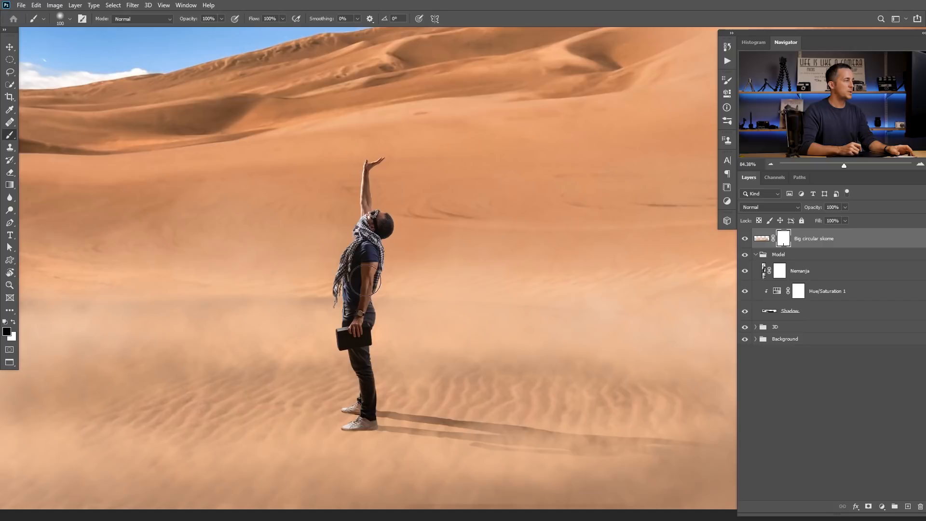
mouse_move(386, 379)
mouse_down()
mouse_move(359, 389)
mouse_move(384, 389)
mouse_move(369, 416)
mouse_move(363, 327)
mouse_move(368, 386)
mouse_up()
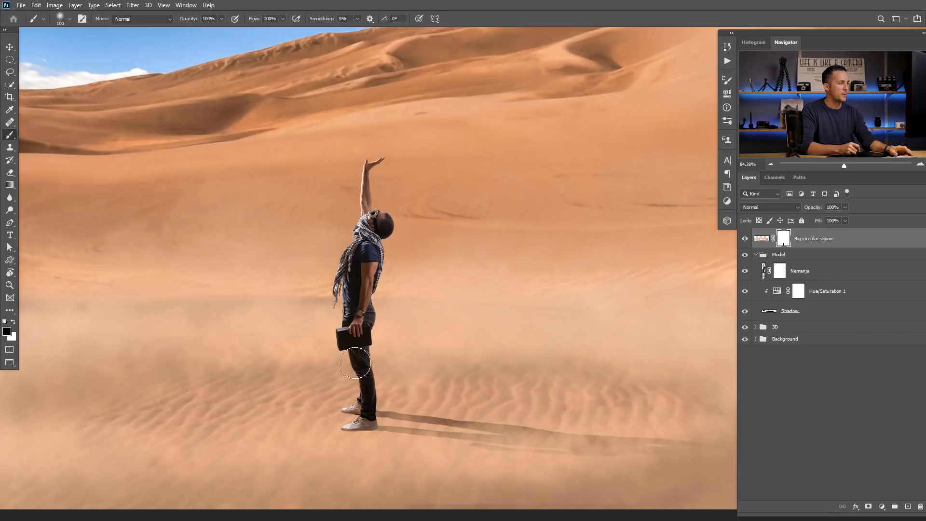
key(1)
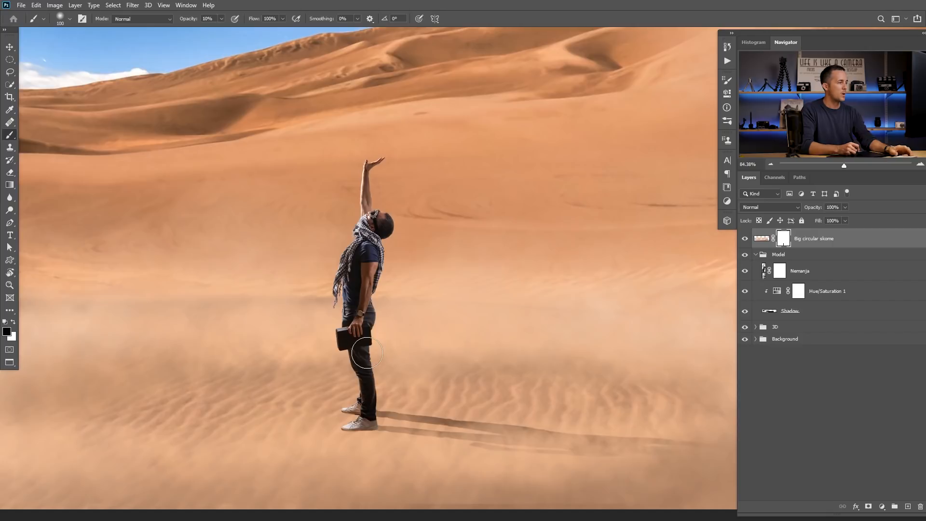
mouse_move(365, 382)
mouse_down()
mouse_move(359, 357)
mouse_move(351, 367)
mouse_move(371, 399)
mouse_move(354, 427)
mouse_up()
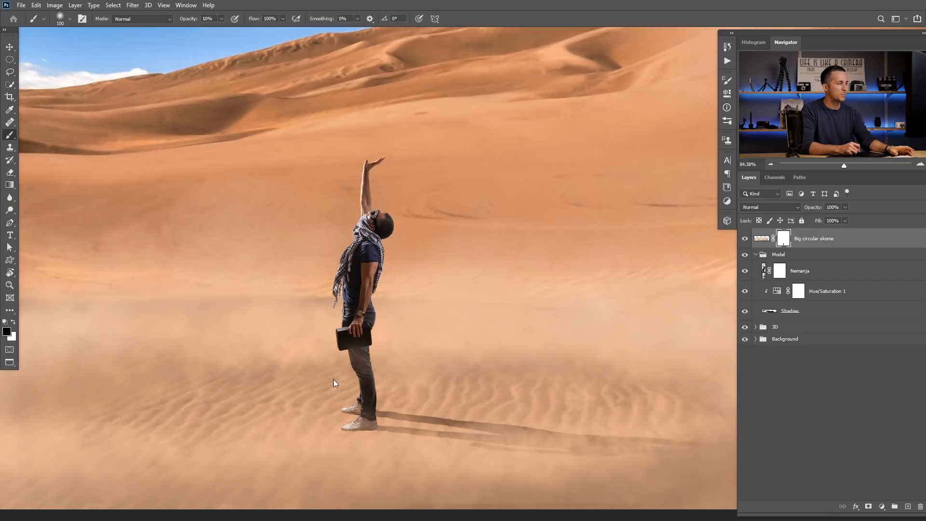
drag(399, 397, 428, 392)
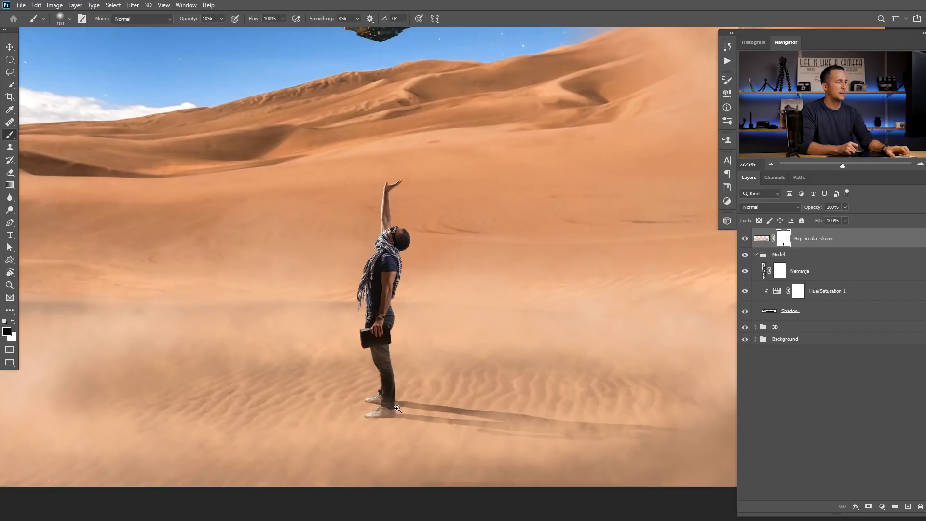
drag(397, 409, 359, 416)
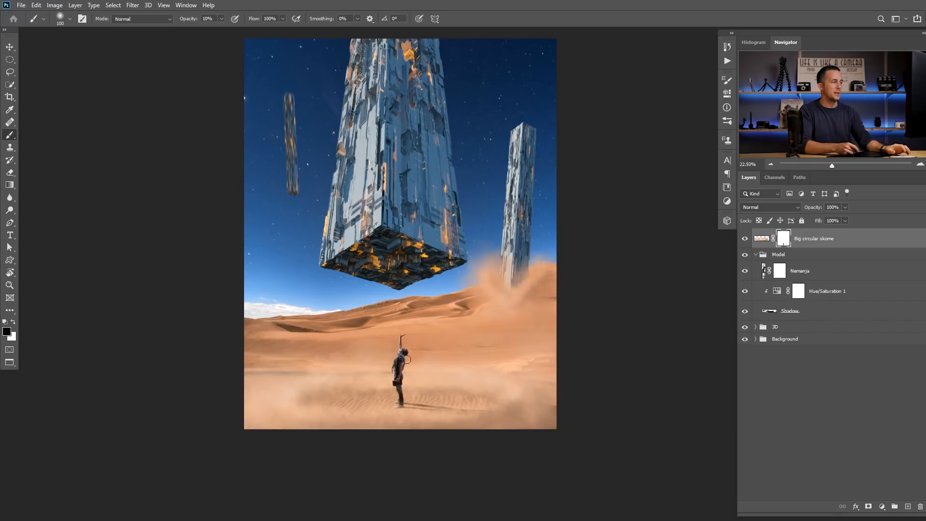
scroll(416, 329, up, 2)
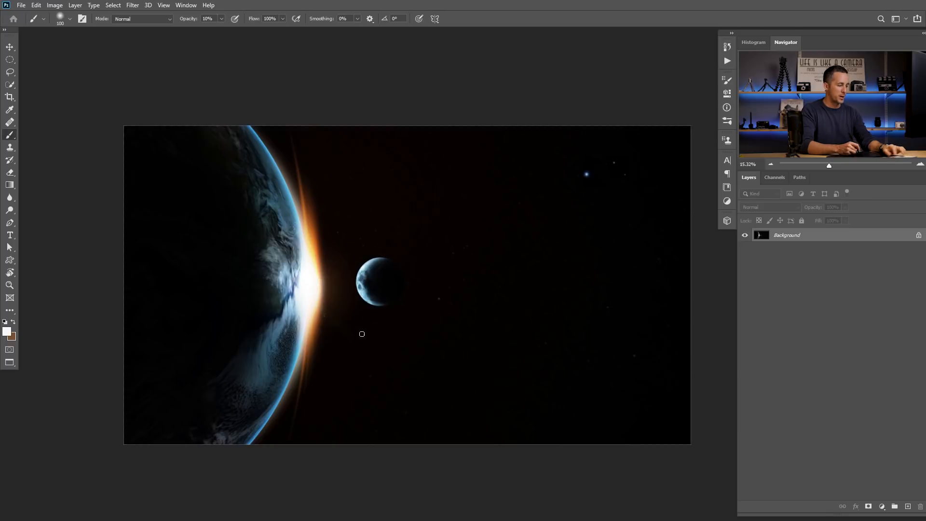
Select the glowing planet edge in the space image with a rectangular marquee and copy it into the desert composite.
key(m)
right_click(4, 61)
click(76, 64)
drag(122, 103, 346, 463)
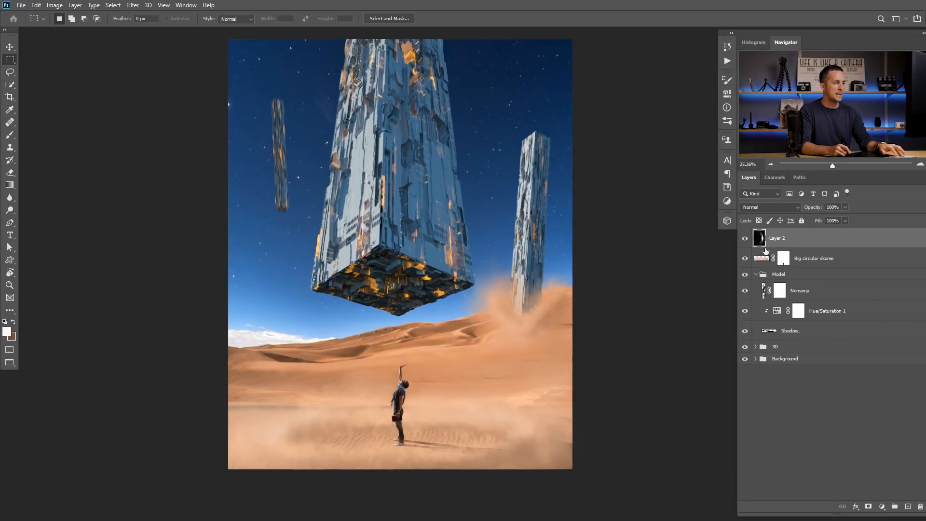
Rotate the pasted planet 90° and scale it to about 23%, placing it below the large tower.
key(ctrl+t)
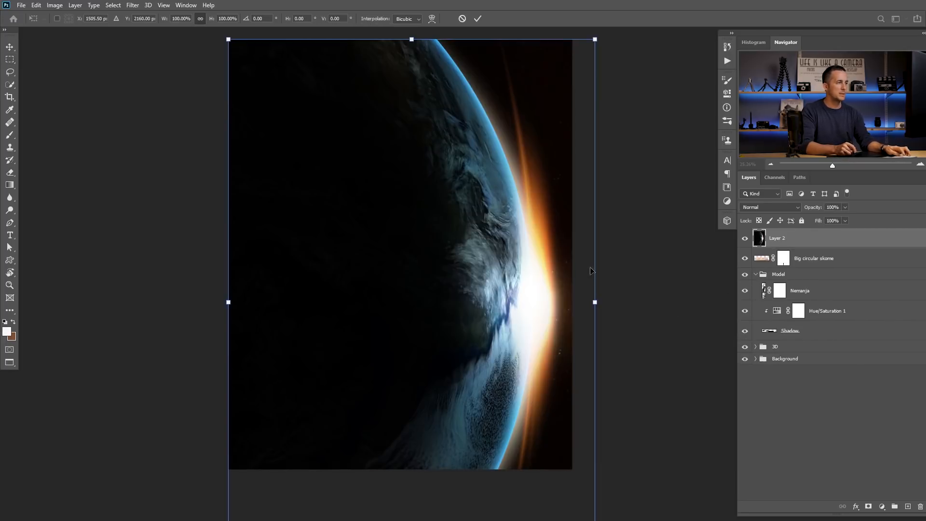
drag(595, 299, 417, 245)
drag(434, 298, 421, 356)
key(Return)
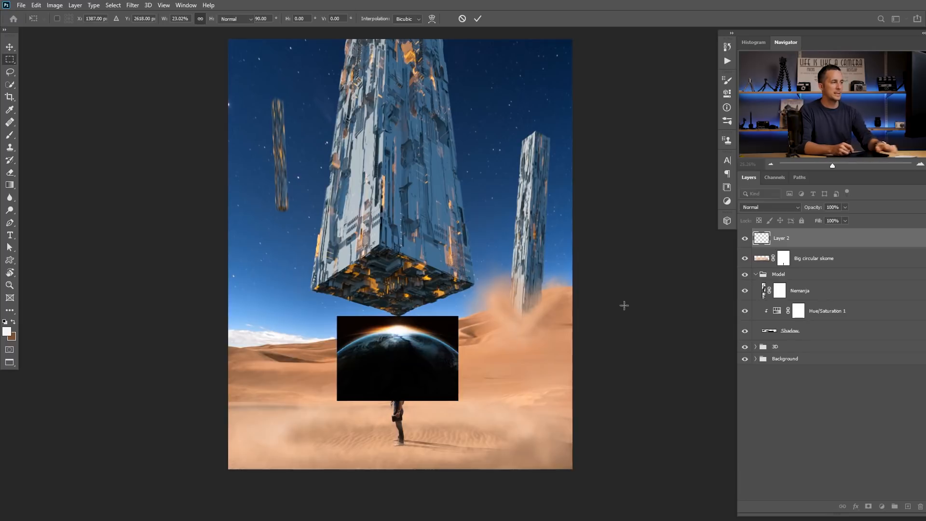
Set the planet layer's blend mode to Screen and position its glowing arc above the man's raised hand.
key(m)
click(771, 207)
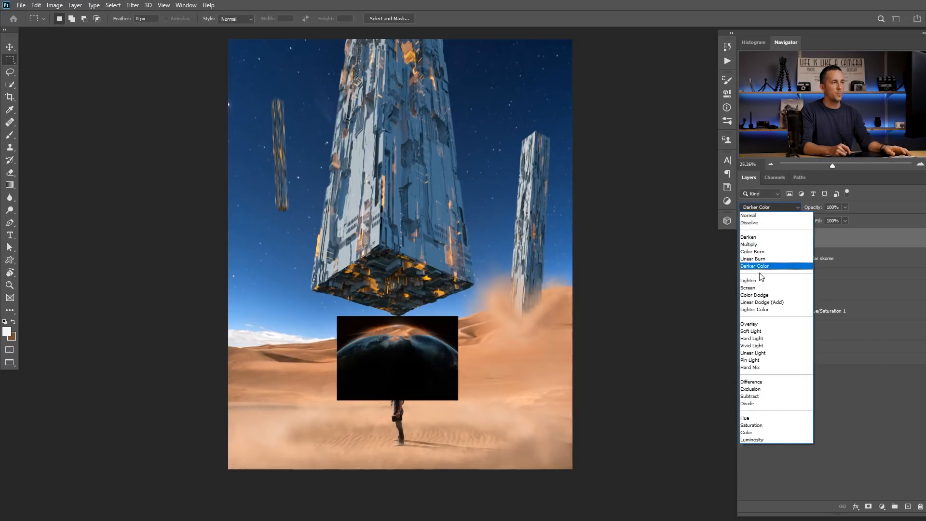
click(758, 289)
scroll(411, 348, up, 2)
key(v)
drag(408, 331, 415, 345)
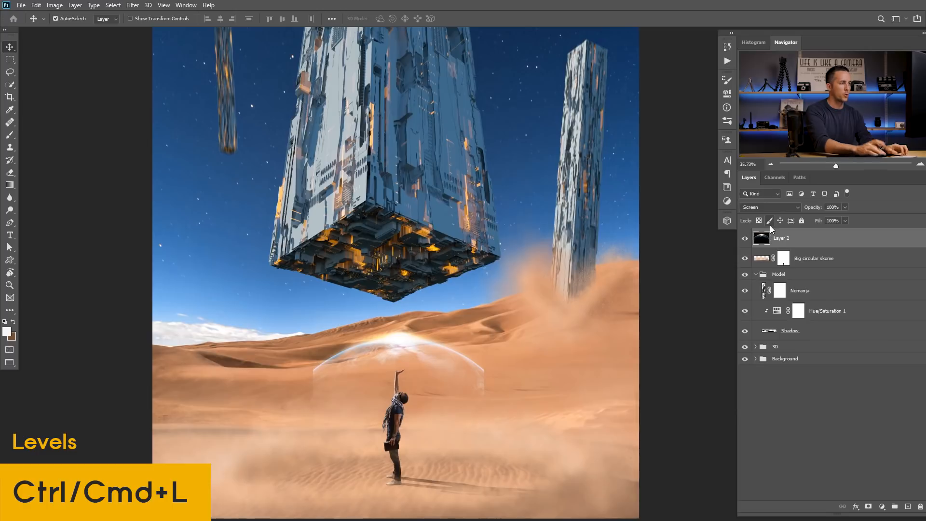
Apply Levels to the planet layer with the input black level at 20.
key(ctrl+l)
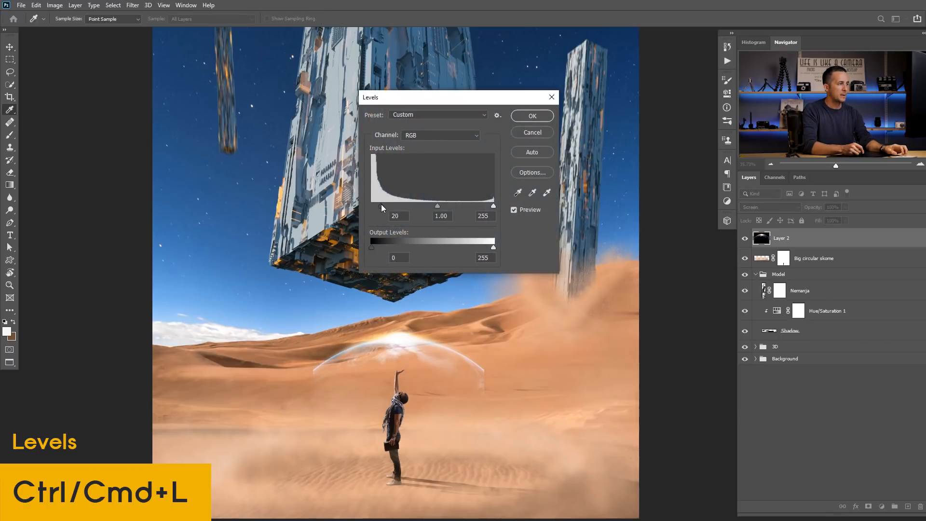
click(532, 116)
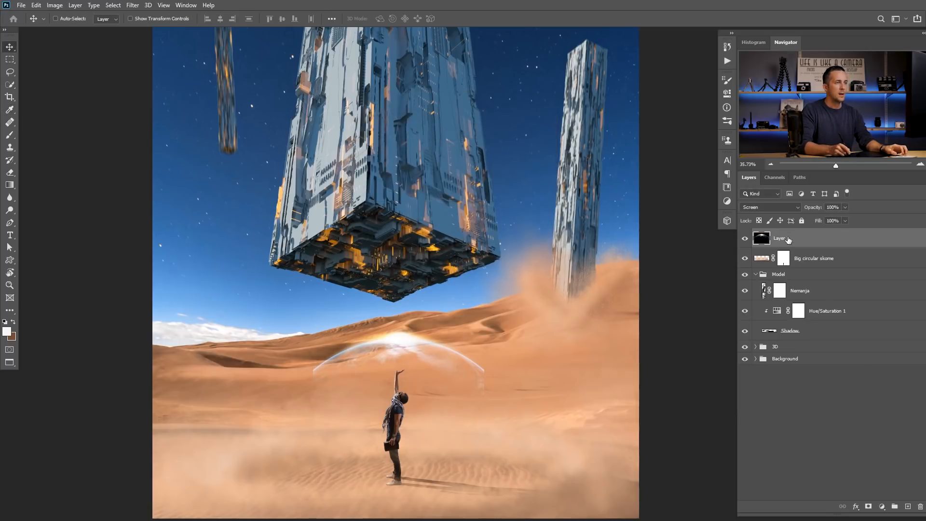
Add a layer mask to the planet layer and hide its leftover lower edges with a soft black brush at 100% opacity.
click(869, 506)
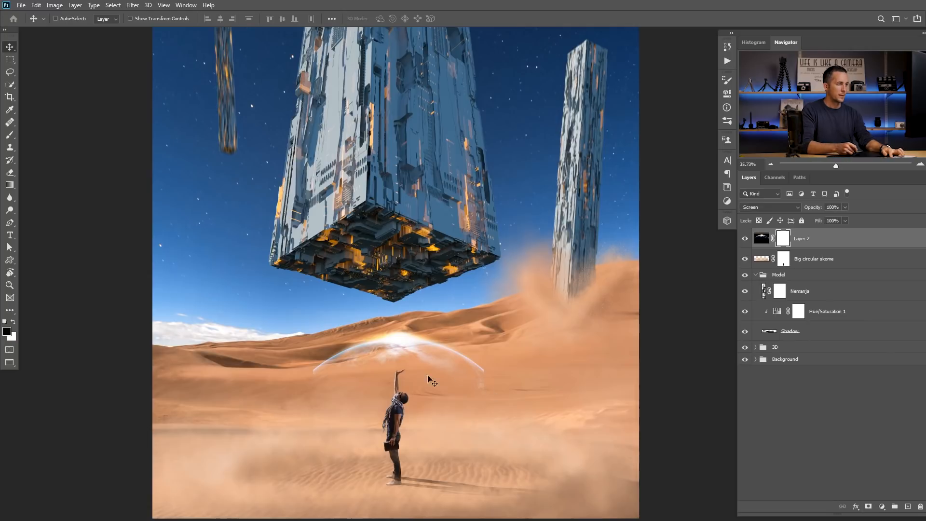
key(b)
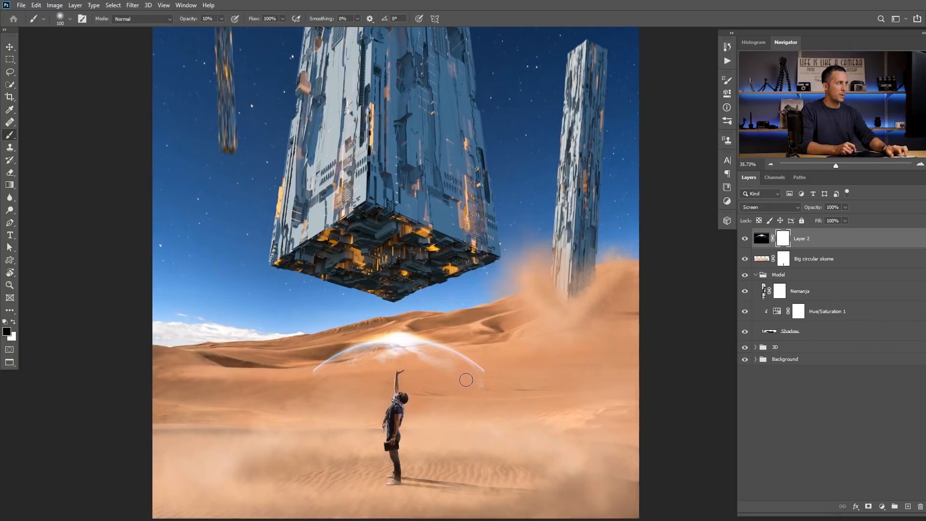
key(0)
scroll(468, 378, up, 2)
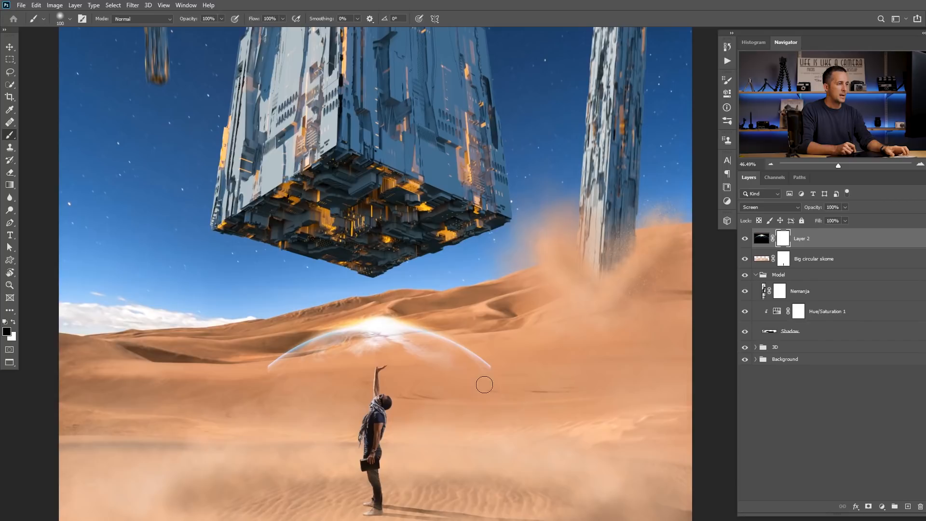
mouse_move(490, 375)
mouse_down()
mouse_move(471, 386)
mouse_move(274, 391)
mouse_up()
key(bracketright)
key(bracketright)
key(bracketright)
key(bracketright)
key(bracketright)
scroll(276, 398, down, 3)
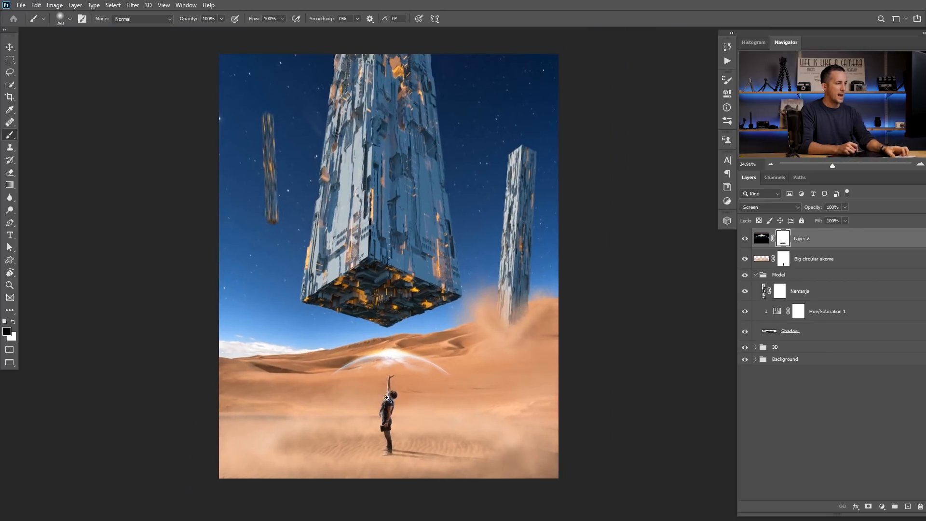
Shift the masked planet arc slightly to line it up over the man's raised hand.
key(v)
scroll(388, 366, up, 1)
drag(400, 365, 414, 372)
key(ctrl+space)
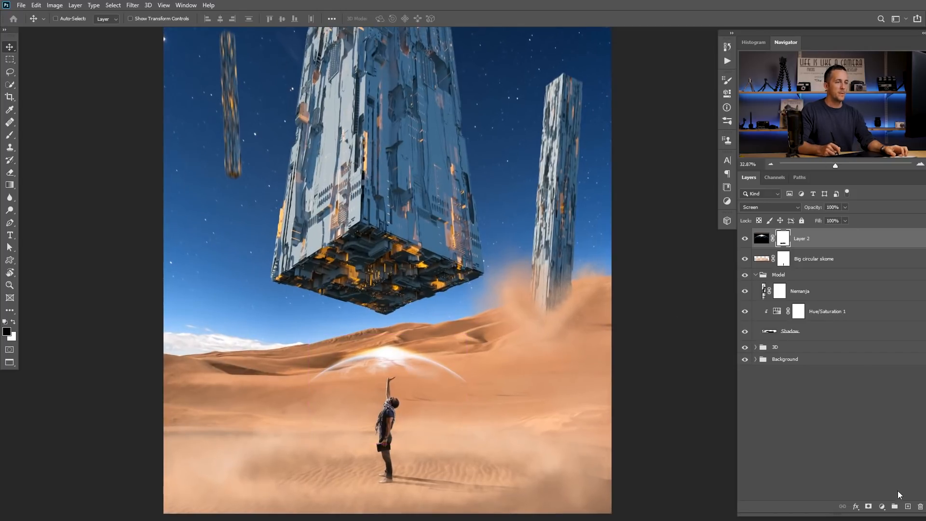
Create a layer named Glow above the planet layer and set its blend mode to Linear Dodge (Add).
click(907, 506)
double_click(780, 238)
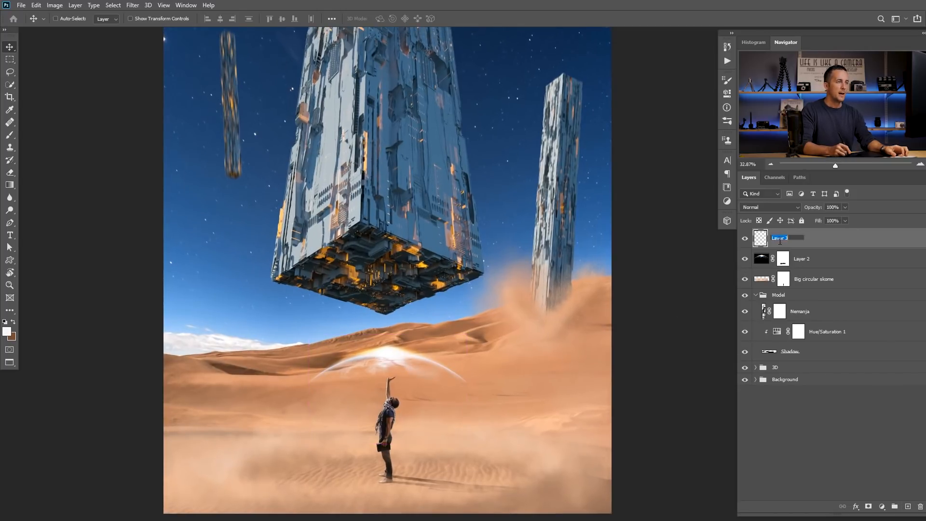
text(Glow)
key(Return)
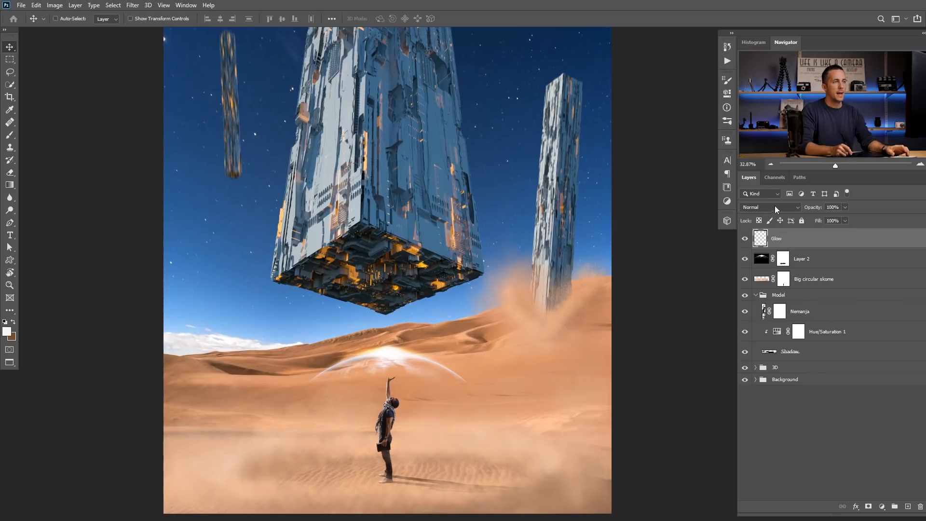
click(775, 207)
click(779, 302)
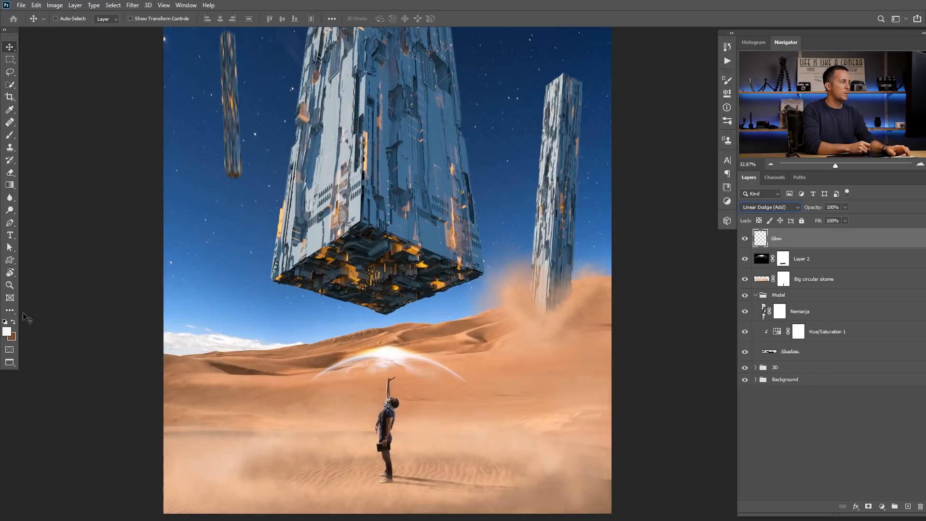
Set the foreground color to dark orange-brown 521d05 and choose the Soft Round brush at 250 px and 0% hardness.
click(7, 331)
click(804, 446)
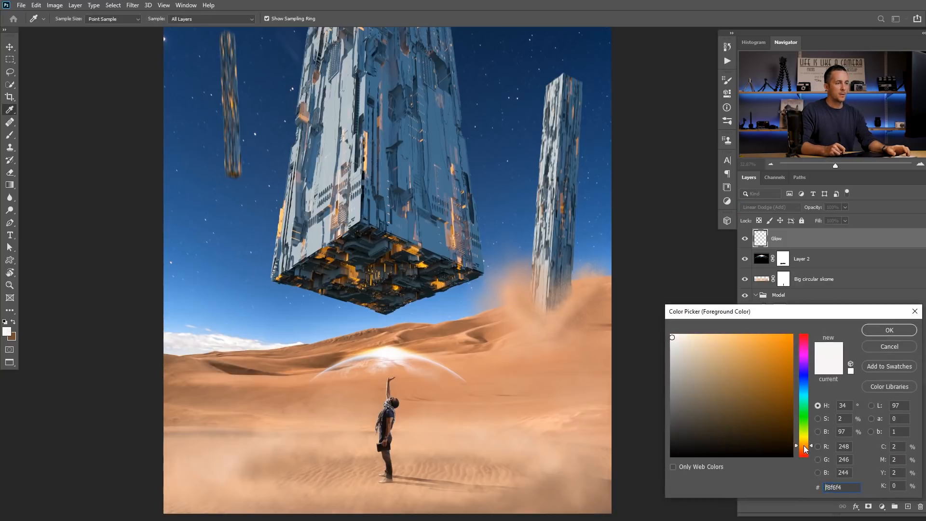
click(803, 450)
click(788, 422)
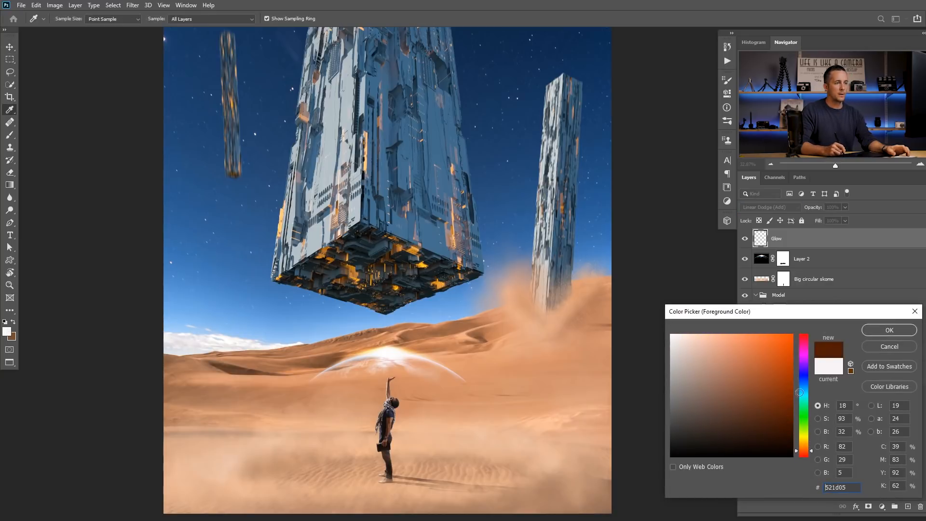
click(889, 330)
key(v)
scroll(357, 370, up, 1)
right_click(357, 370)
key(Escape)
key(b)
right_click(372, 367)
click(433, 254)
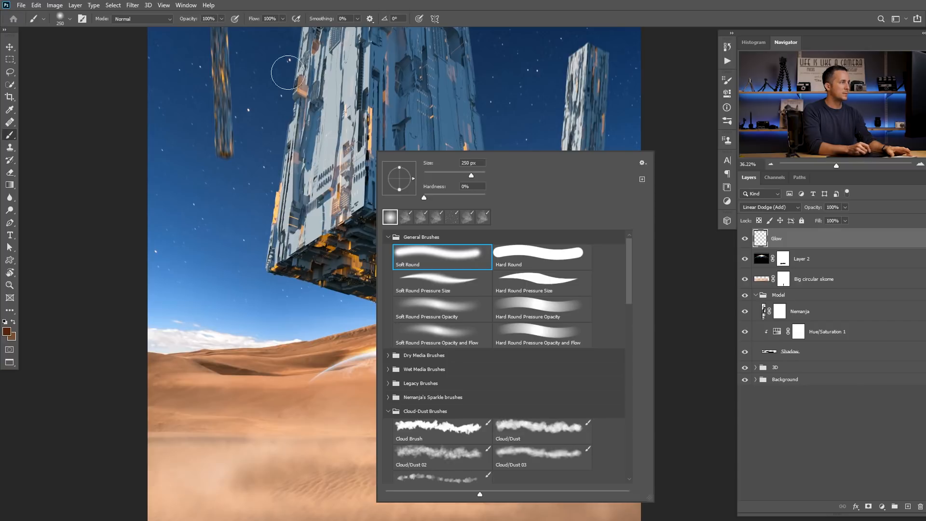
Paint a warm glow over the planet arc on the Glow layer at 10% opacity, then at 175 px and 20%.
click(296, 128)
key(ctrl+z)
key(1)
mouse_move(330, 381)
mouse_down()
mouse_move(370, 357)
mouse_move(420, 357)
mouse_move(374, 350)
mouse_move(318, 381)
mouse_move(363, 358)
mouse_move(420, 359)
mouse_move(473, 379)
mouse_move(440, 356)
mouse_move(382, 355)
mouse_move(394, 348)
mouse_move(320, 377)
mouse_move(402, 365)
mouse_move(410, 350)
mouse_move(455, 359)
mouse_move(410, 372)
mouse_up()
key(bracketleft)
key(bracketleft)
key(2)
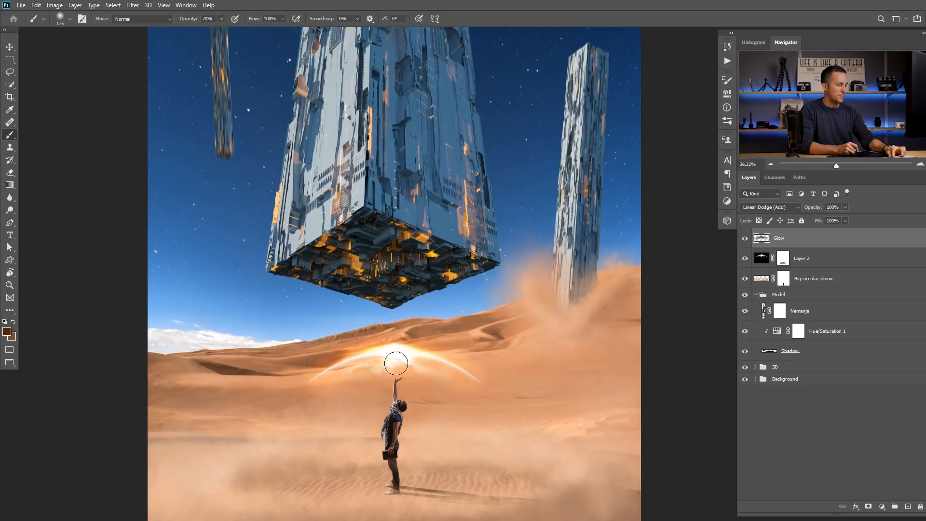
Scale the planet layer down to about 88% and reposition its arc above the man's hand.
key(v)
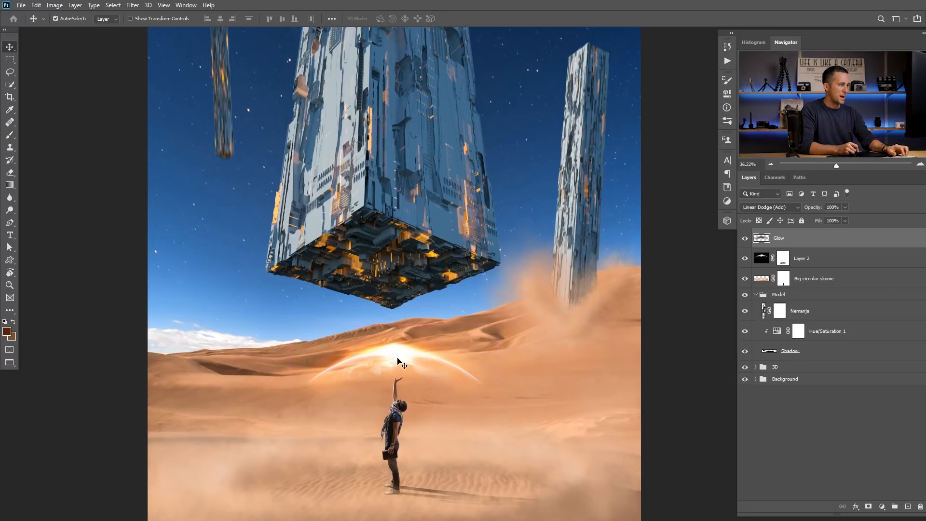
scroll(398, 360, up, 1)
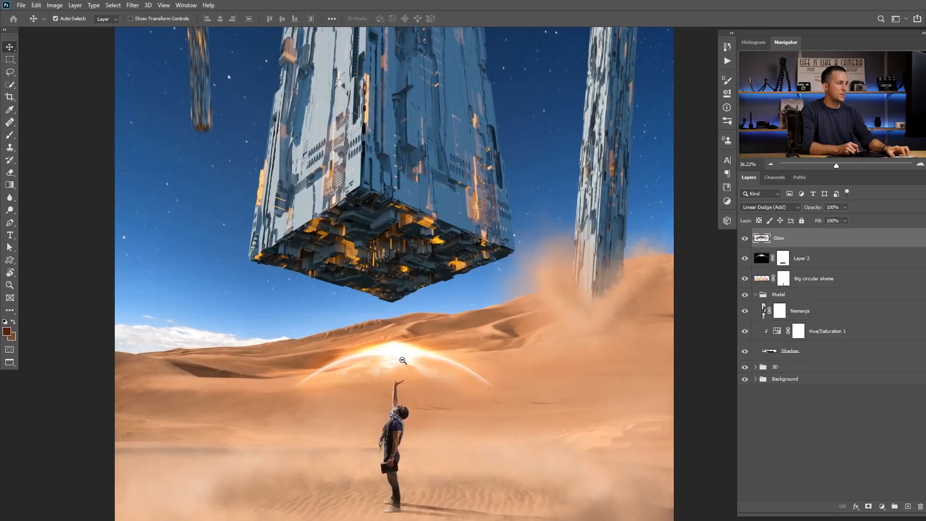
ctrl+click(467, 361)
key(ctrl+t)
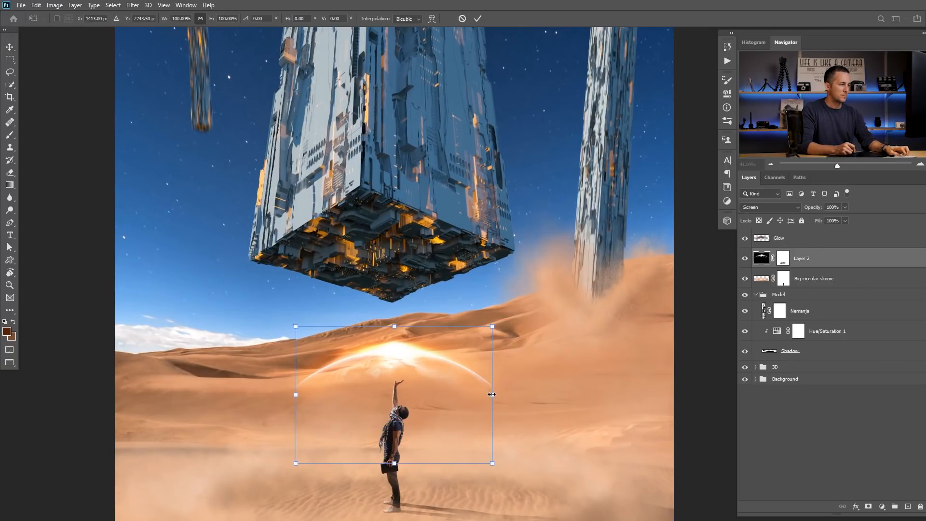
drag(492, 327, 480, 333)
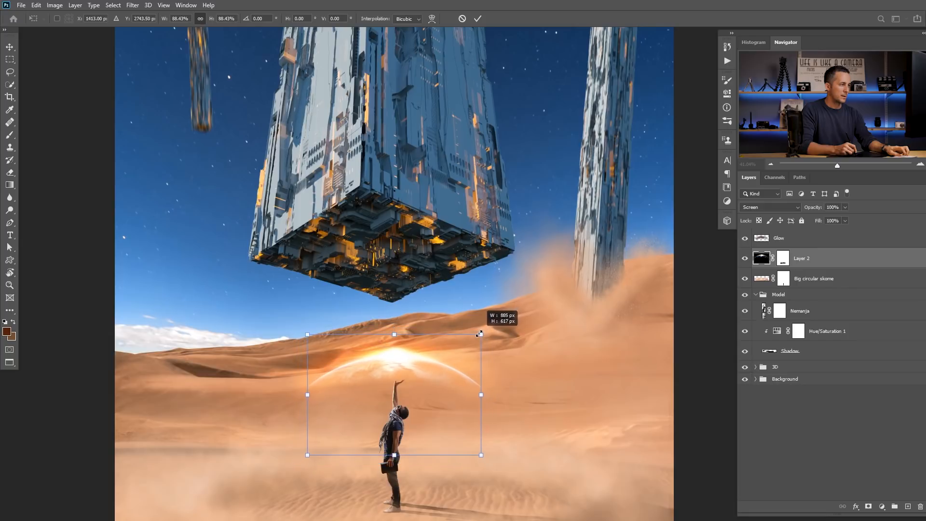
key(Return)
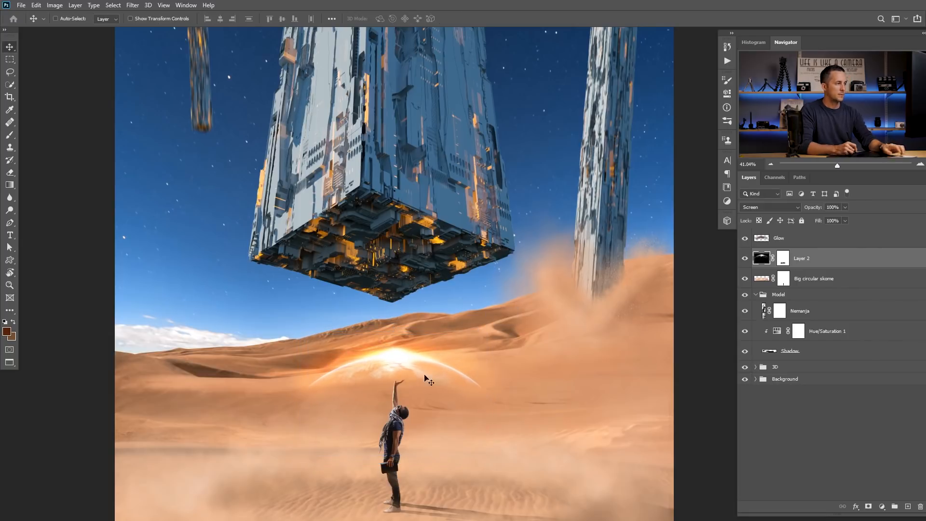
drag(399, 352, 407, 367)
Scale the Glow layer down slightly to fit the smaller planet arc.
click(763, 239)
key(ctrl+t)
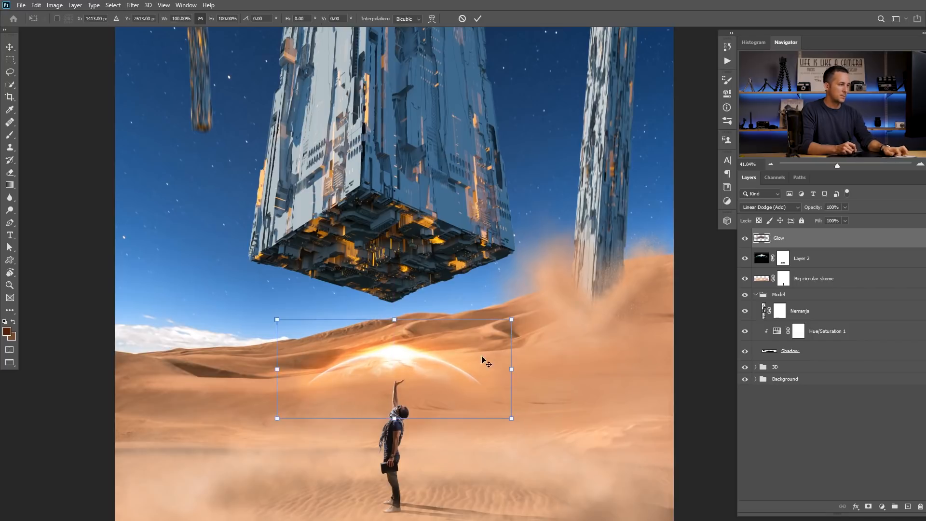
drag(510, 369, 497, 370)
key(Return)
Compare the whole composite with the Glow layer hidden and shown.
key(ctrl+0)
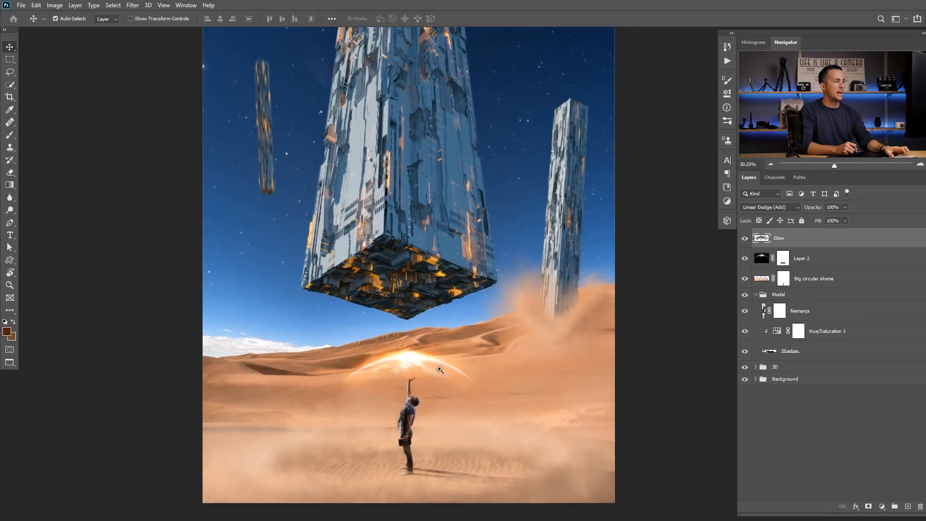
click(746, 238)
click(745, 239)
scroll(396, 341, up, 3)
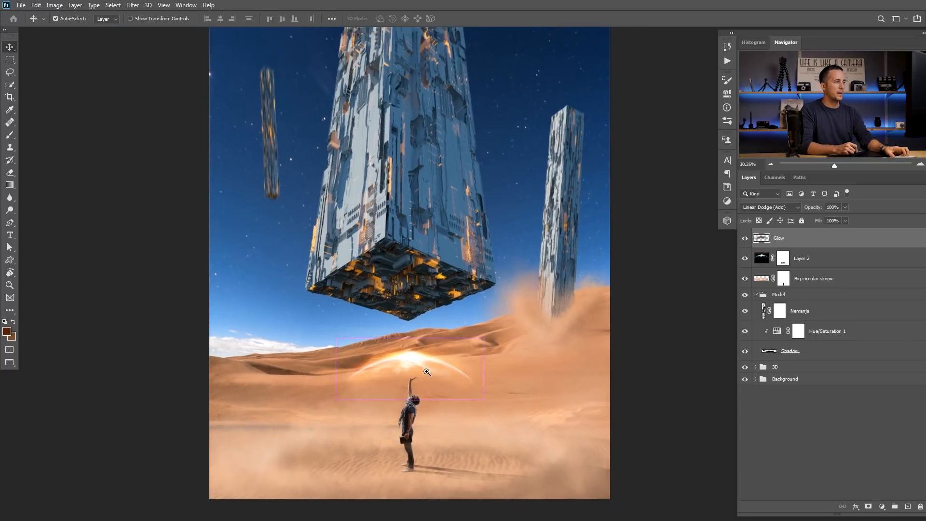
scroll(396, 340, up, 1)
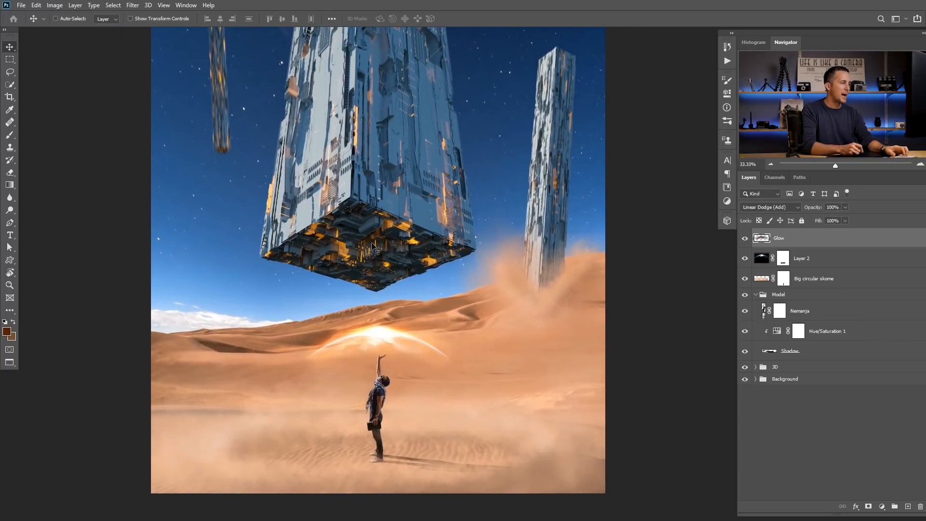
Copy the whole purple fractal image from its document into the composite and set the pasted layer's blend mode to Screen.
key(ctrl+Tab)
key(ctrl+Tab)
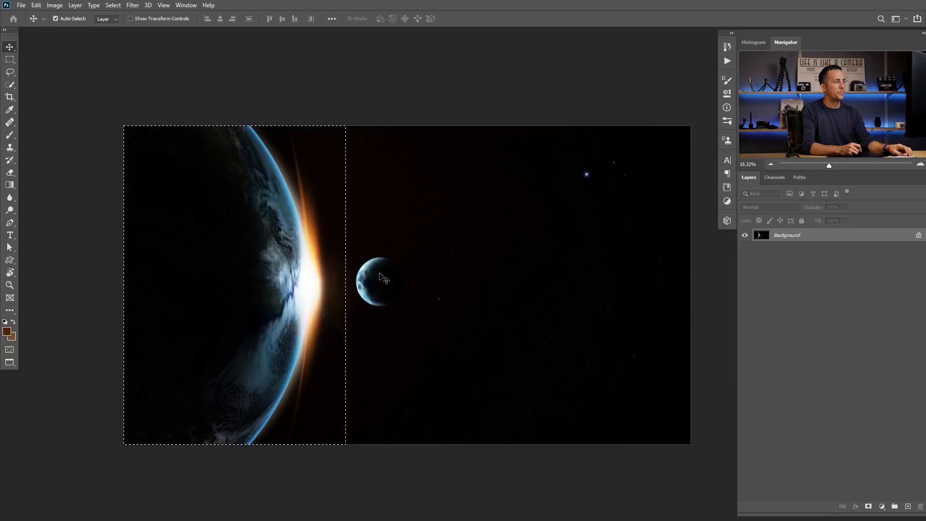
key(ctrl+a)
key(ctrl+c)
key(ctrl+Tab)
key(ctrl+Tab)
key(ctrl+v)
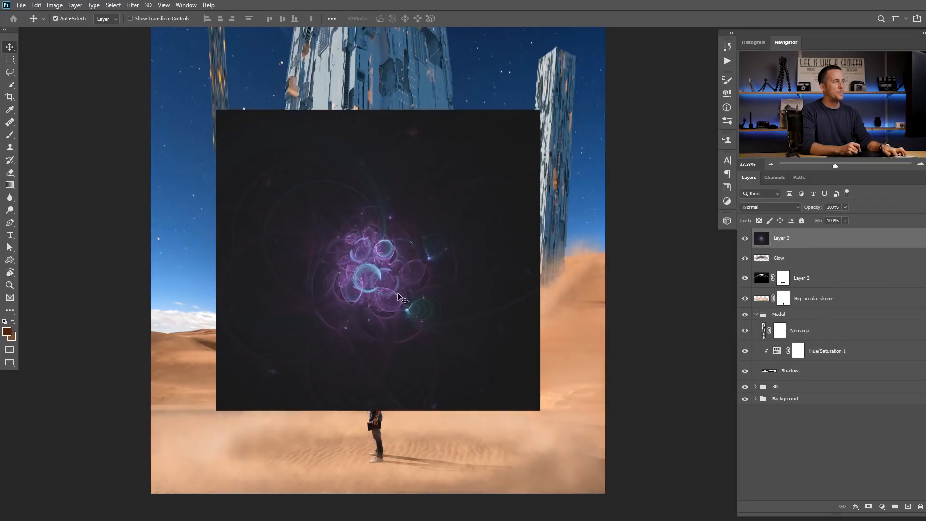
click(786, 209)
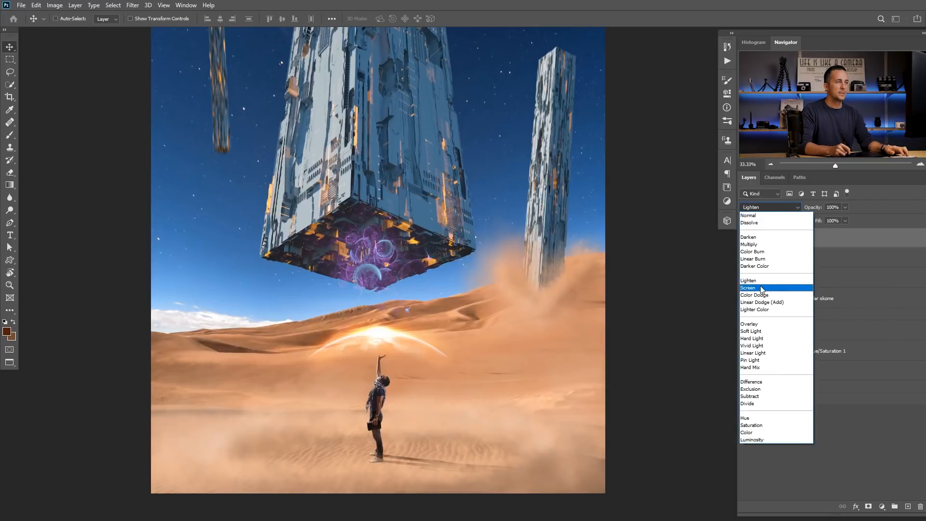
click(764, 288)
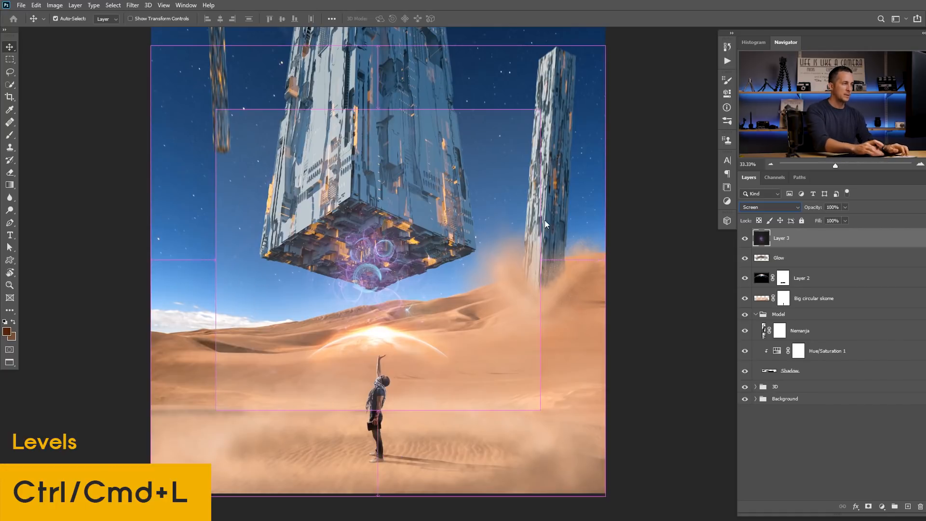
Darken the fractal layer with Levels using a black input level of 59, and shift it down slightly under the large pillar.
key(ctrl+l)
drag(453, 98, 633, 131)
drag(551, 238, 579, 236)
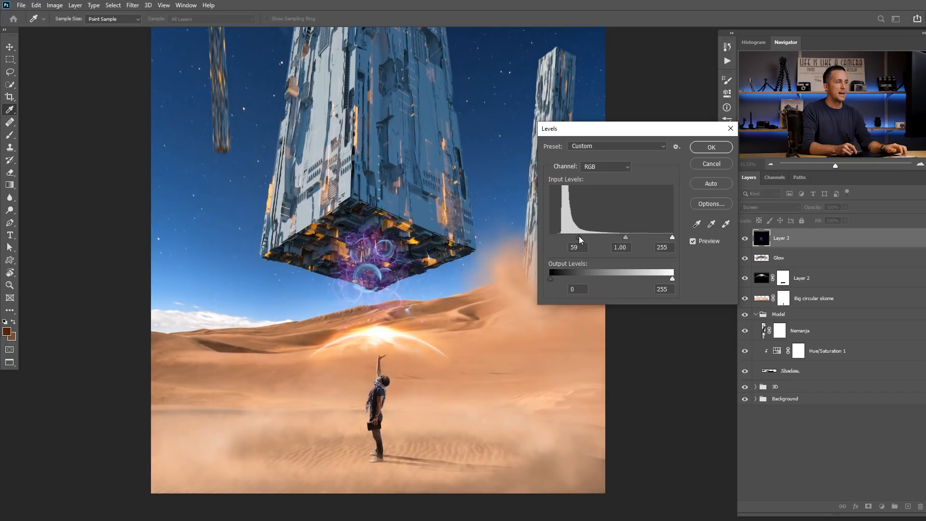
click(711, 147)
drag(378, 275, 381, 285)
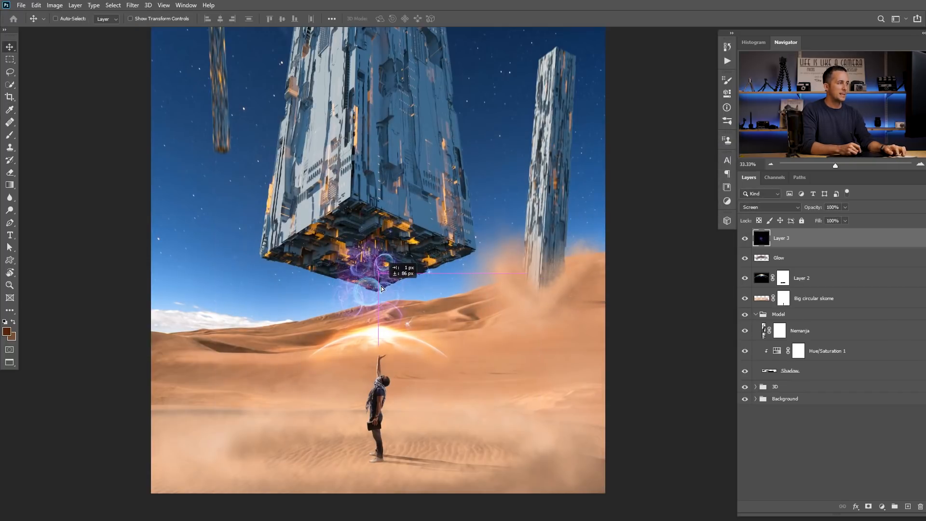
Colorize the fractal layer orange with a clipped Hue/Saturation adjustment at hue 31, saturation 66 and lightness -5.
click(882, 506)
click(870, 411)
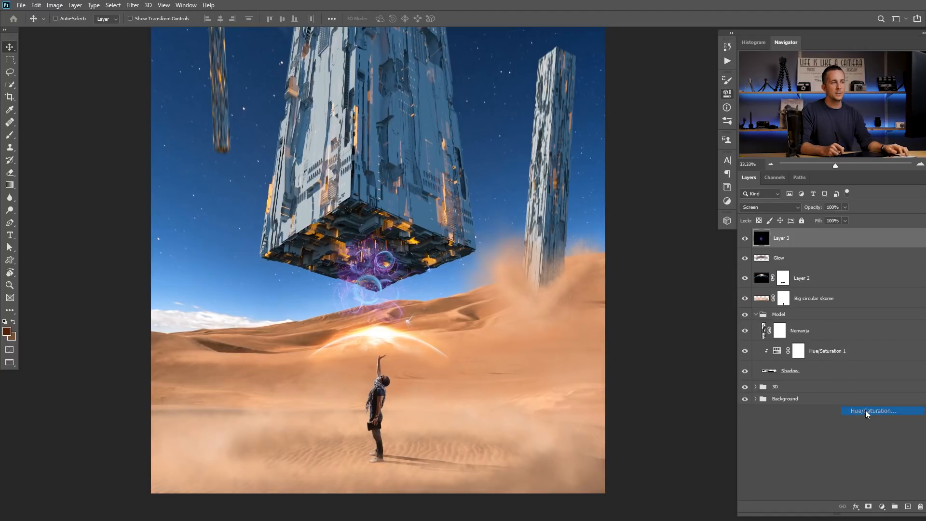
click(645, 267)
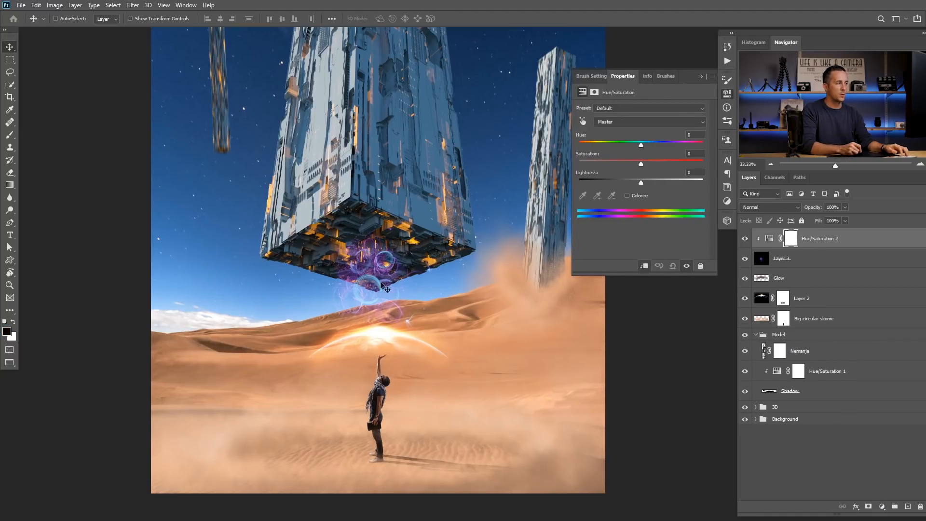
click(628, 195)
drag(580, 145, 588, 144)
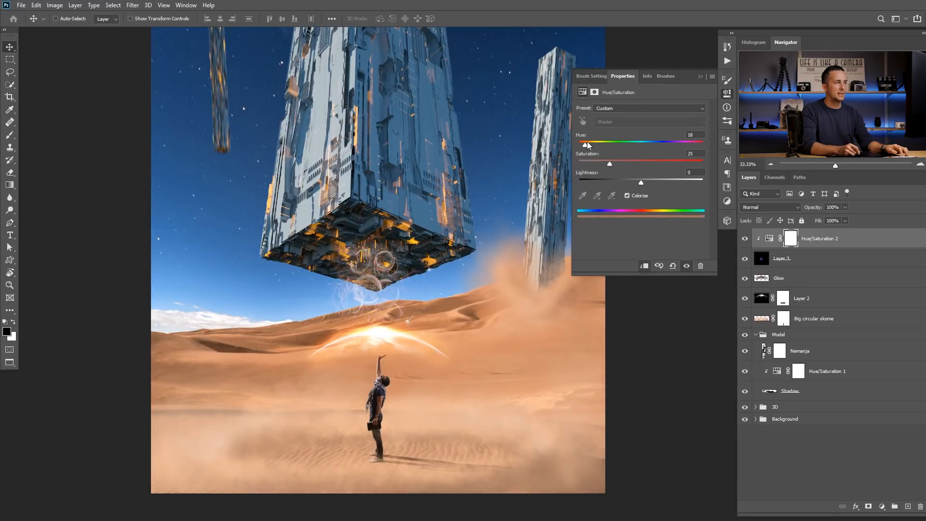
drag(641, 163, 638, 164)
drag(585, 145, 587, 143)
drag(641, 183, 637, 182)
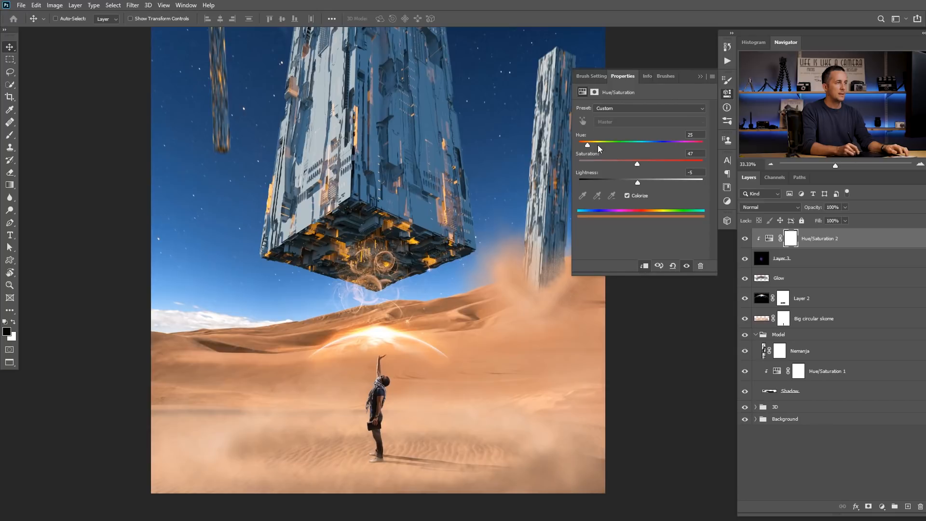
drag(590, 148, 592, 144)
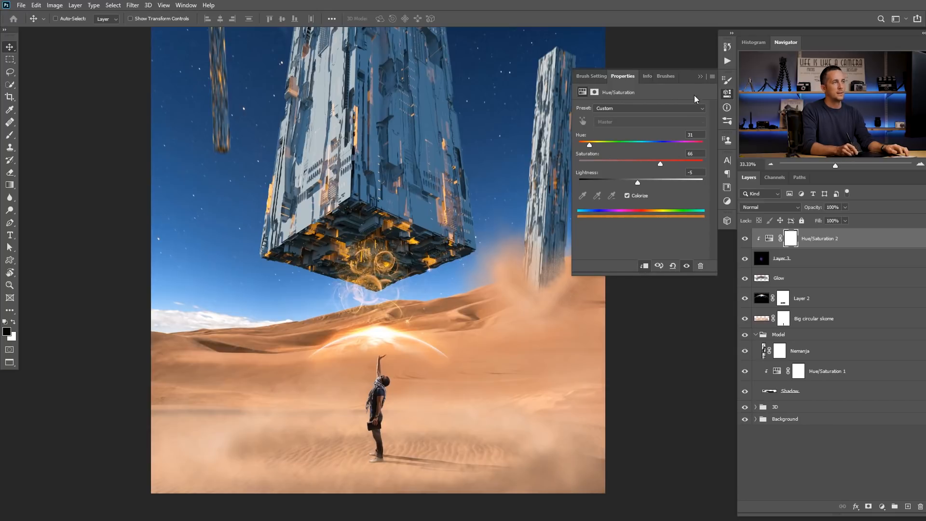
click(700, 76)
Apply a Motion Blur to the fractal layer at an angle of -90° and a distance of 222 pixels.
mouse_move(451, 265)
mouse_down()
mouse_move(407, 270)
mouse_move(451, 271)
mouse_up()
click(763, 260)
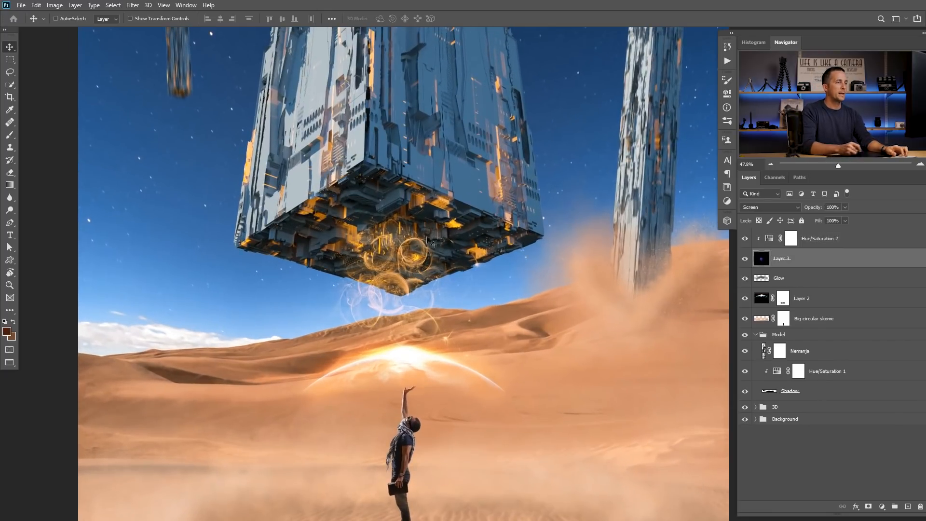
click(130, 6)
mouse_move(186, 114)
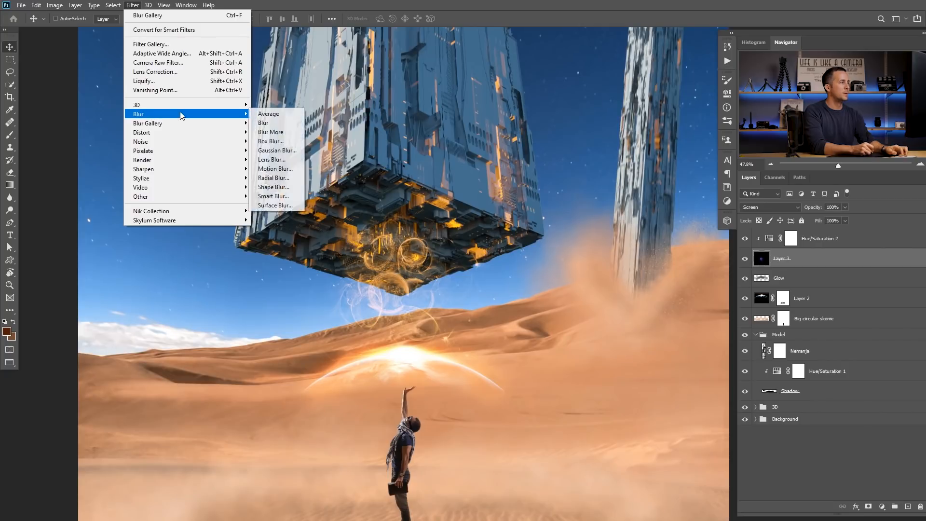
click(275, 168)
drag(466, 109, 620, 154)
click(646, 300)
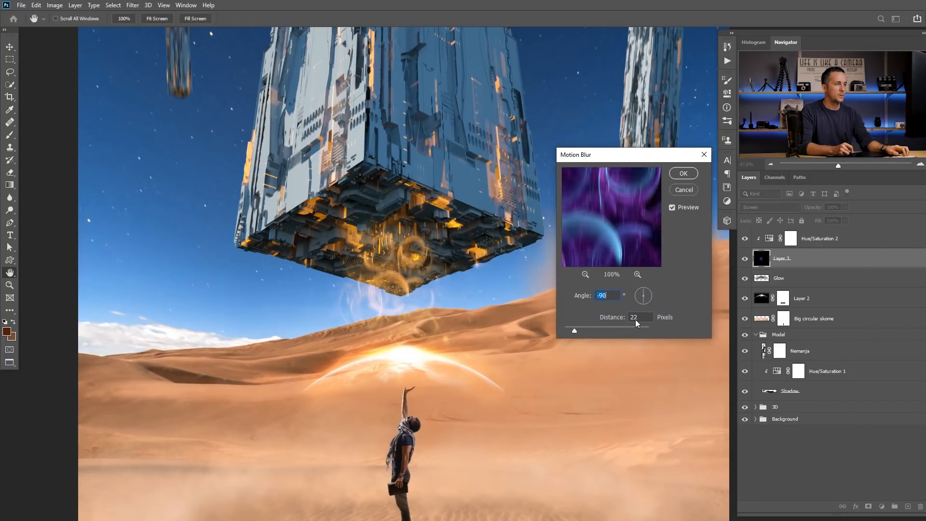
drag(596, 328, 611, 329)
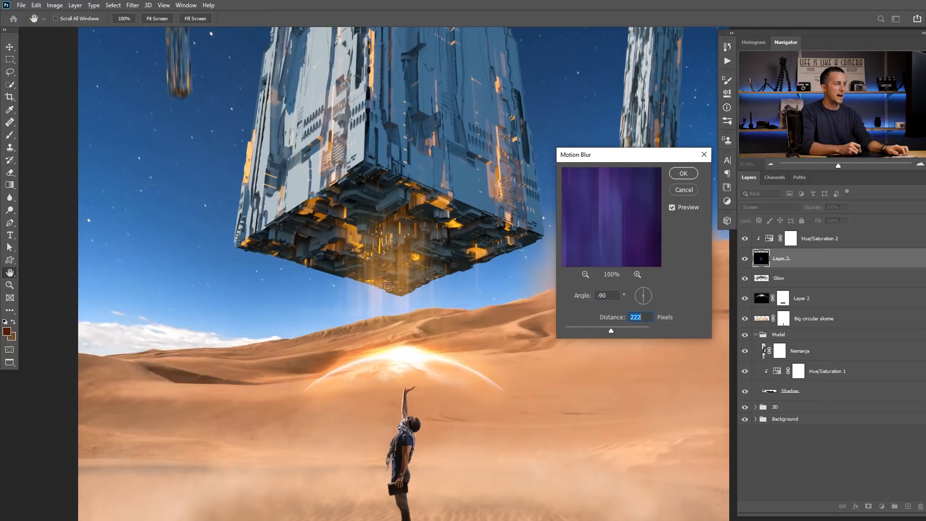
click(684, 173)
Change the blurred fractal layer's blend mode to Linear Dodge (Add).
key(ctrl+0)
key(v)
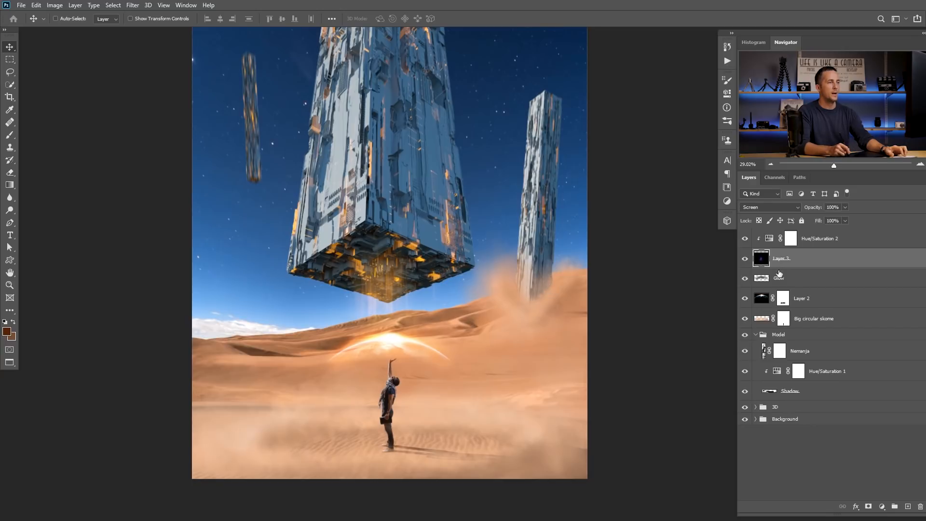
click(771, 207)
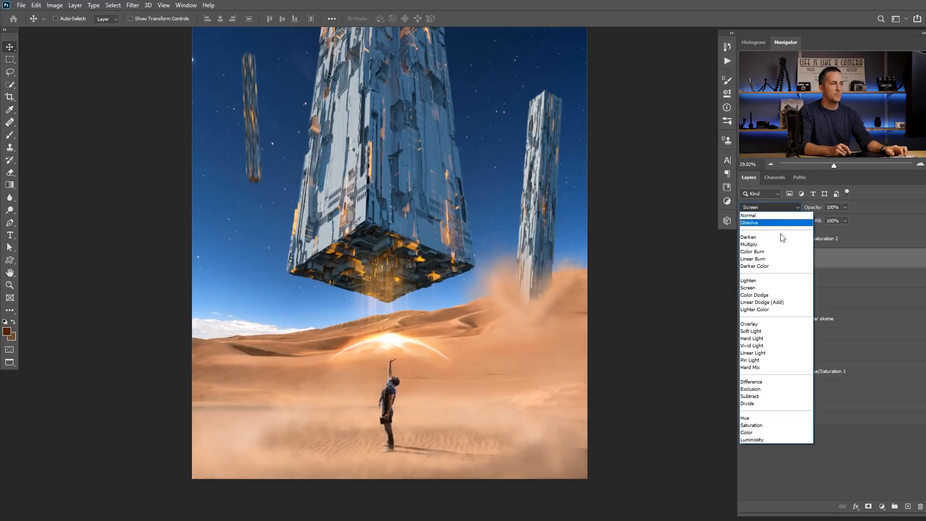
click(771, 303)
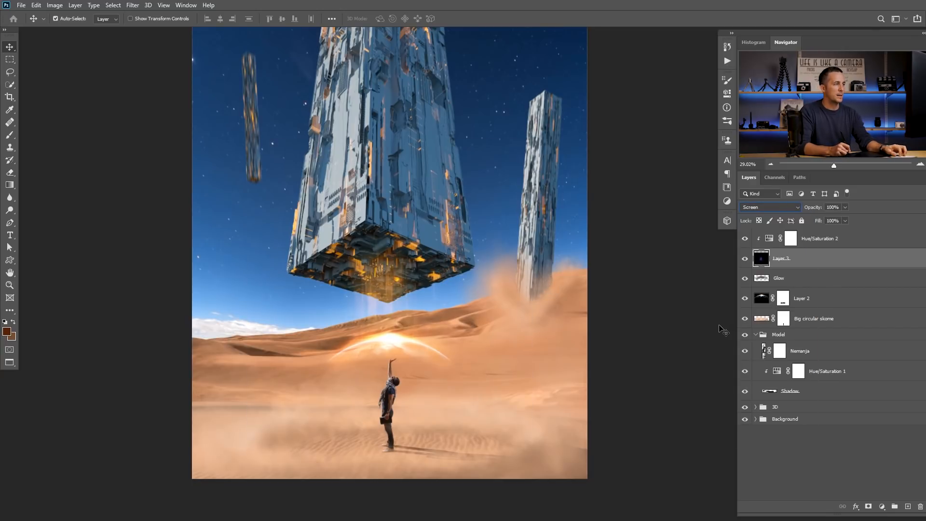
scroll(412, 319, up, 2)
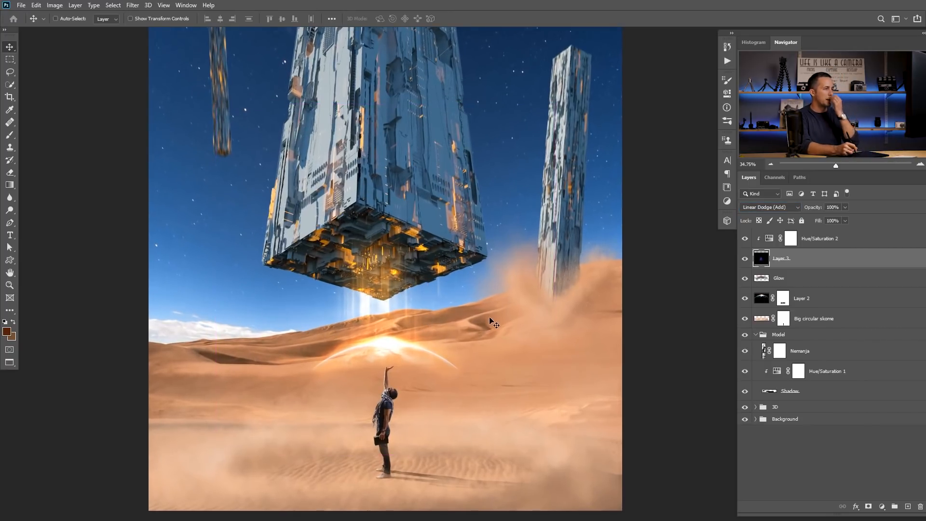
Widen the light-beam layer horizontally with Free Transform so the beams spread out beneath the large pillar.
key(ctrl+t)
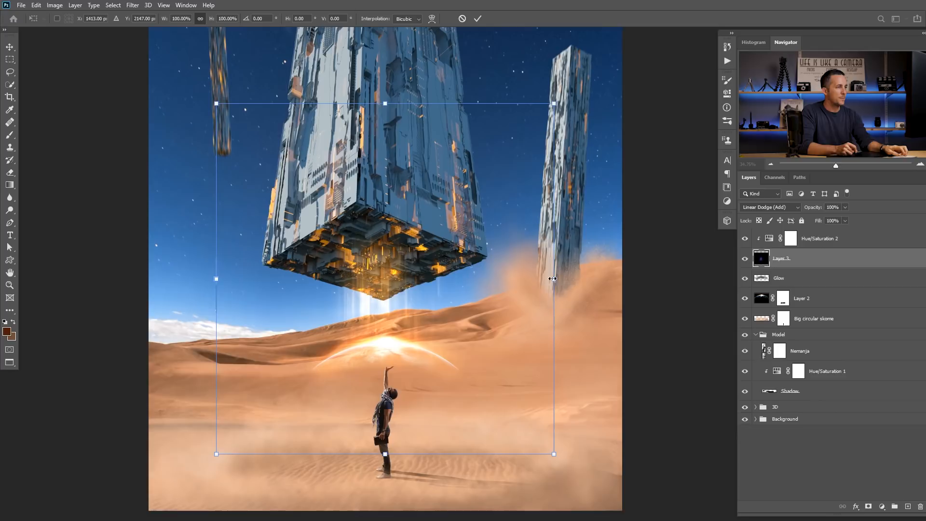
drag(556, 279, 653, 280)
key(Return)
drag(447, 327, 428, 336)
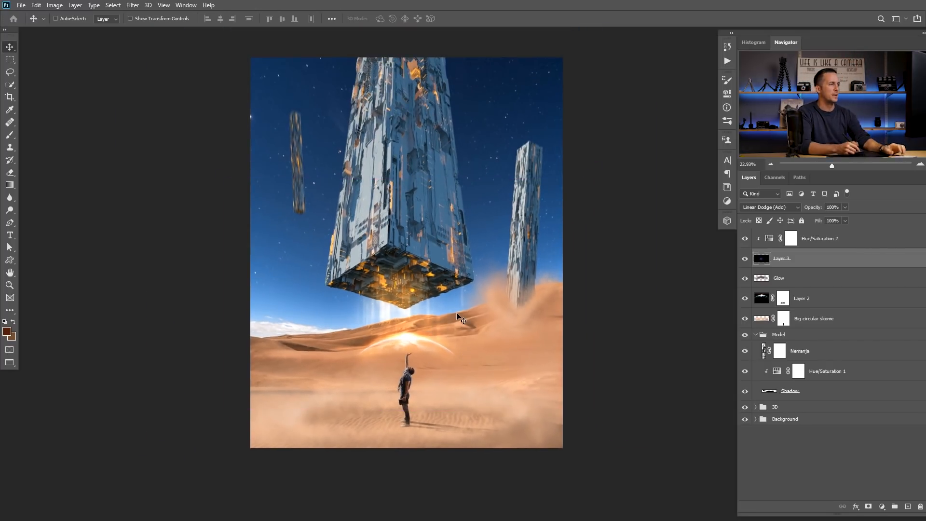
scroll(414, 331, up, 2)
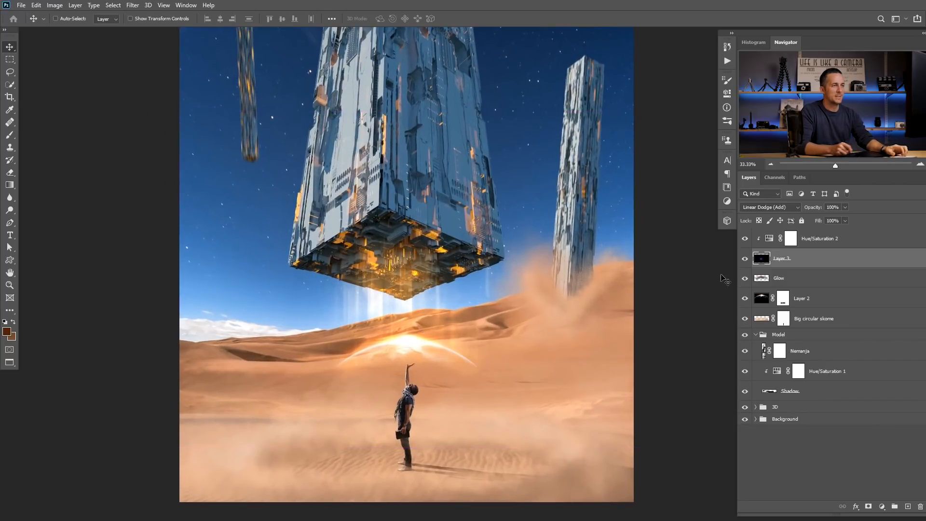
Group the layers from Hue/Saturation 2 down to Layer 2 and name the group Magic.
click(767, 241)
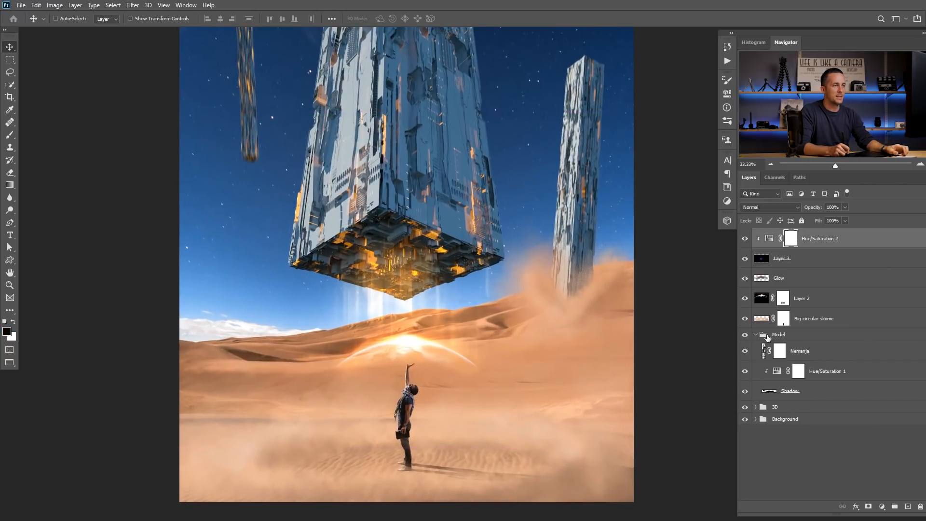
shift+click(766, 301)
key(ctrl+g)
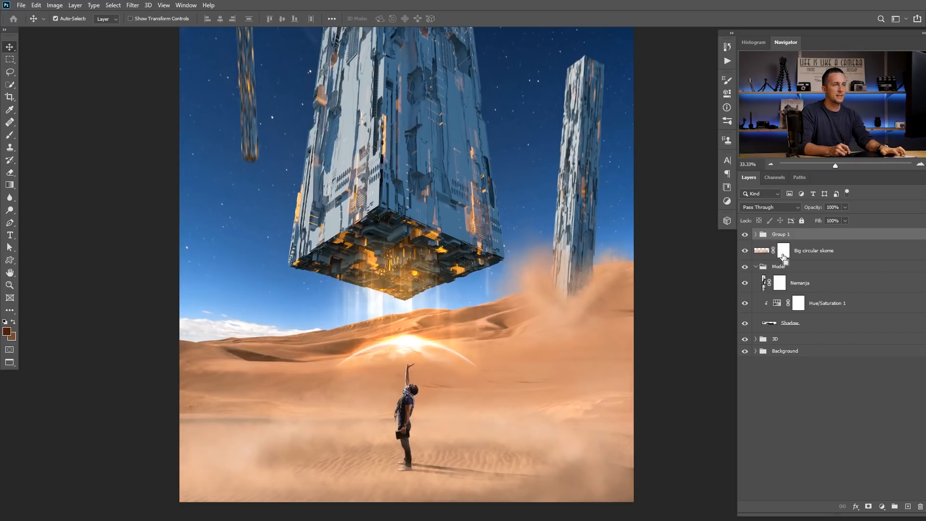
text(Magic)
key(Return)
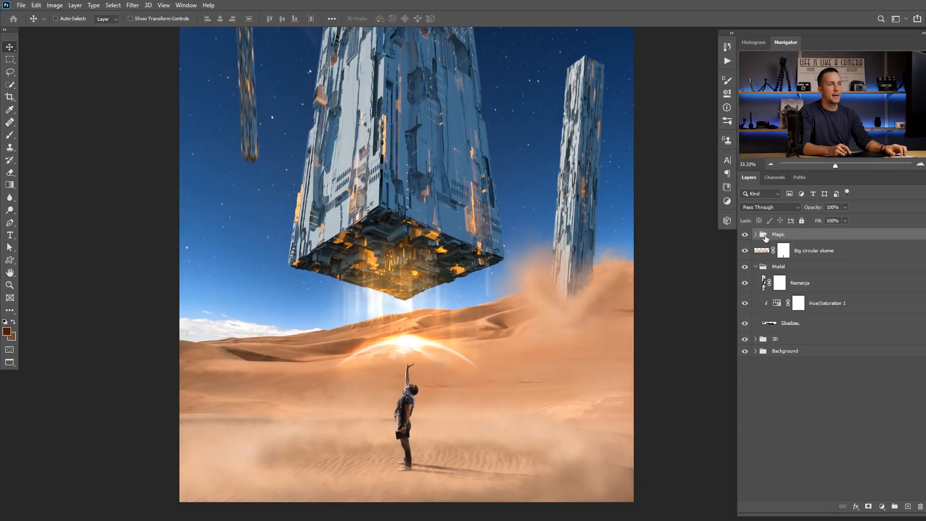
Select the Magic group, the Big circular skome layer and the Model group, and nudge them together slightly left and down.
click(803, 269)
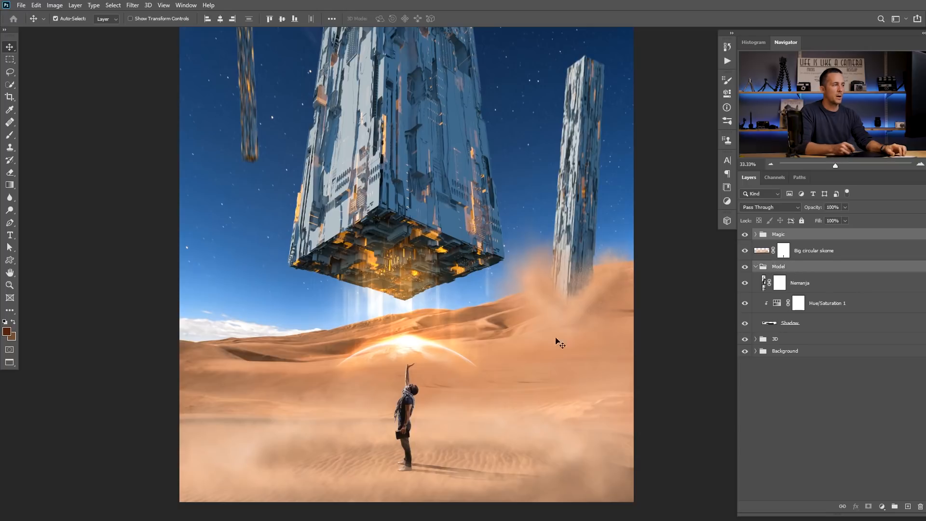
drag(410, 398, 410, 399)
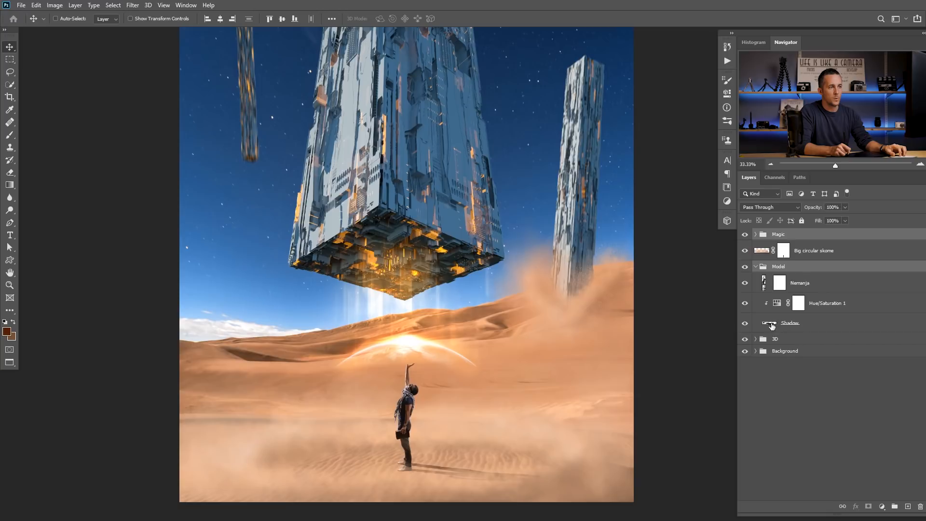
click(772, 253)
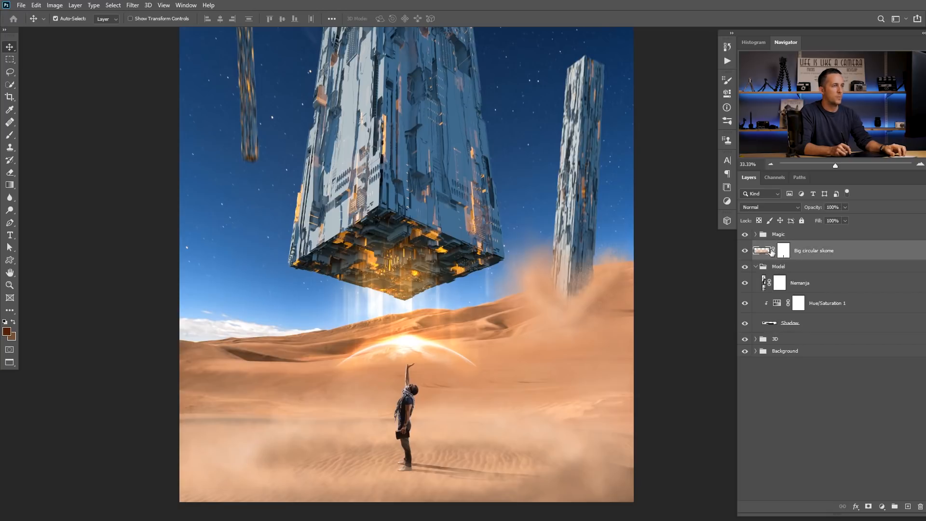
click(771, 237)
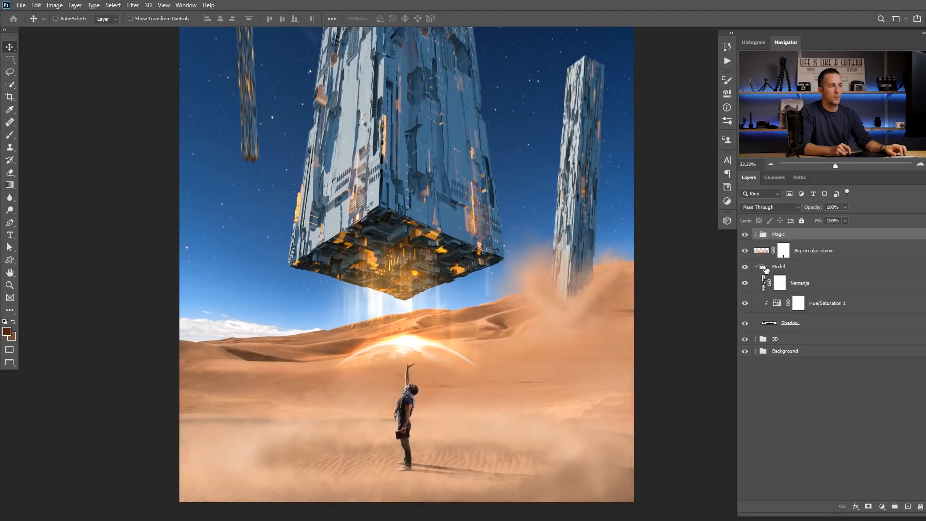
shift+click(766, 270)
drag(446, 357, 410, 375)
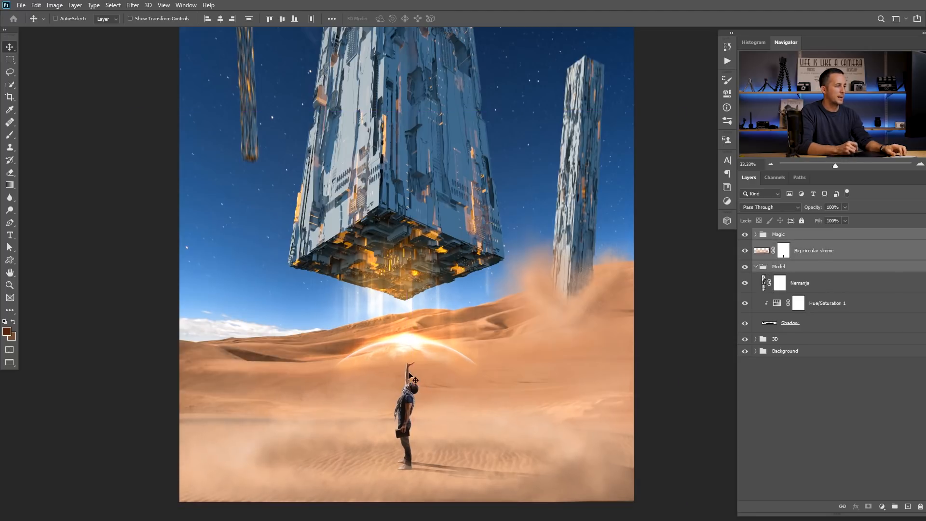
key(shift+Left)
key(shift+Left)
key(shift+Down)
key(shift+Down)
key(shift+Left)
key(shift+Left)
key(shift+Left)
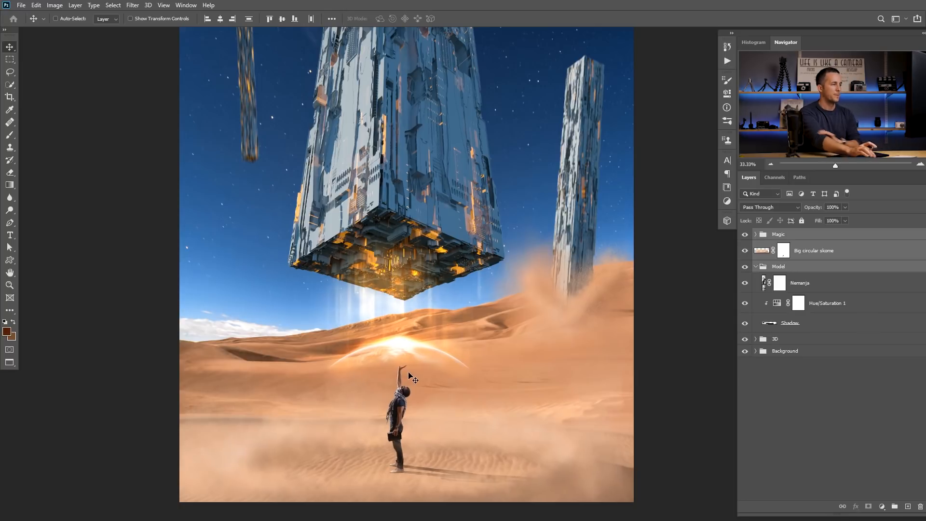
On the Big Pillar layer in the 3D group, make a Color Range selection of the Yellows.
drag(406, 372, 386, 371)
mouse_move(407, 326)
mouse_down()
mouse_move(406, 343)
mouse_move(417, 326)
mouse_up()
drag(406, 274, 447, 267)
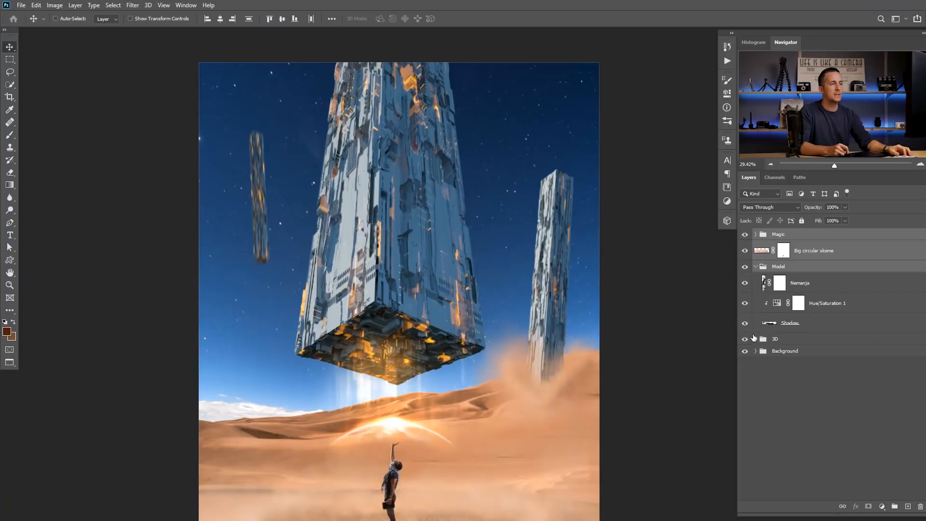
click(755, 338)
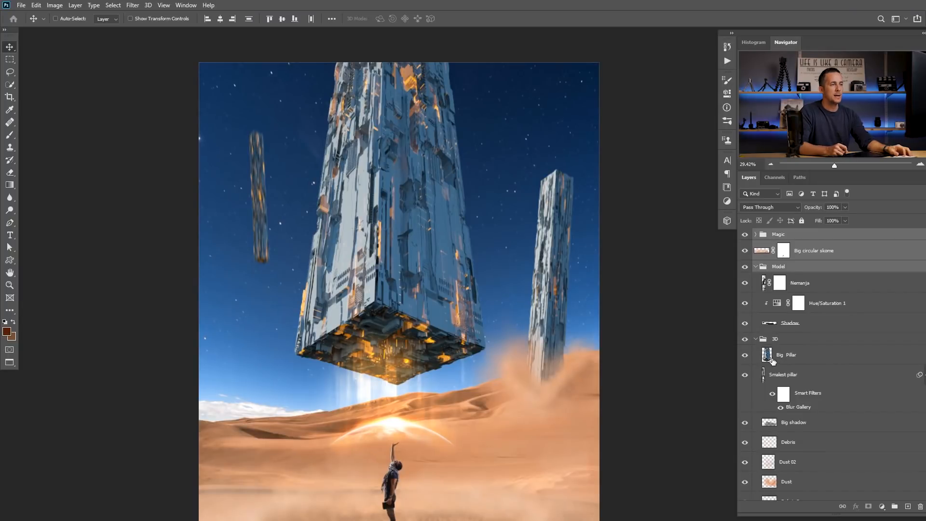
click(771, 358)
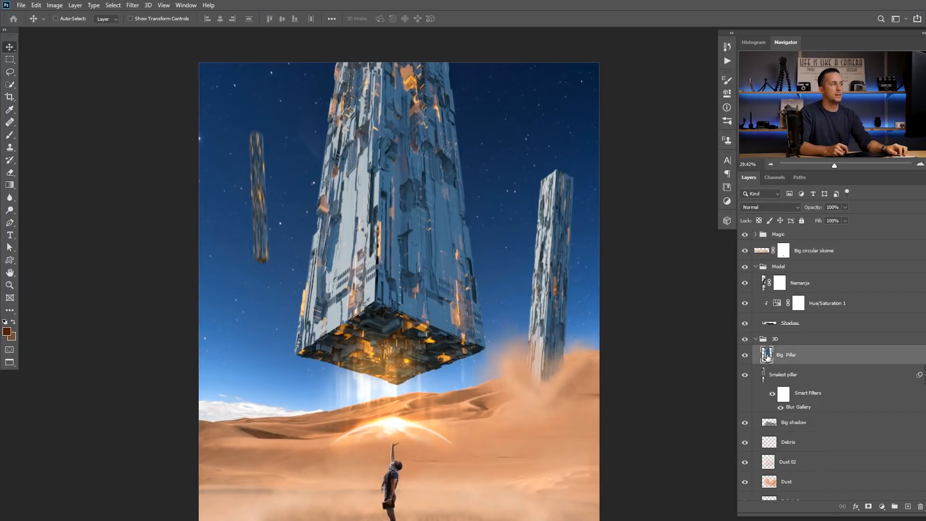
click(114, 6)
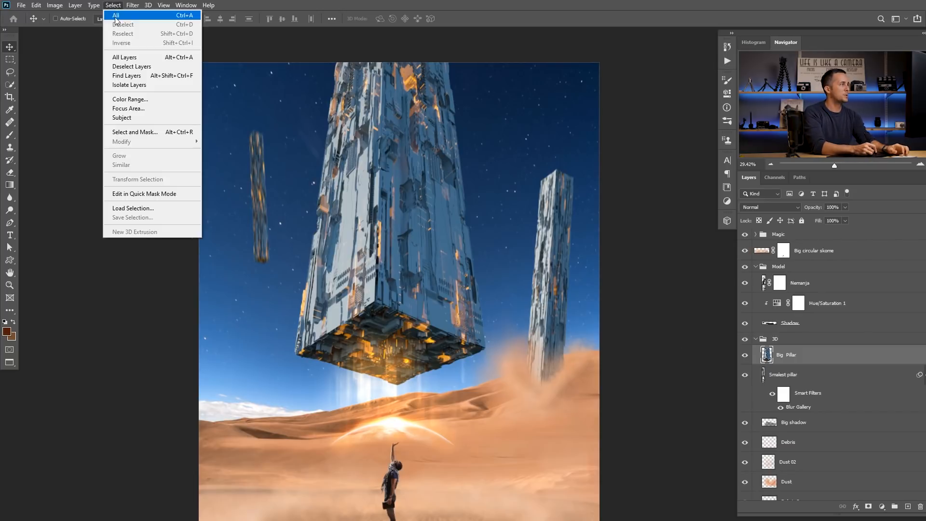
click(142, 100)
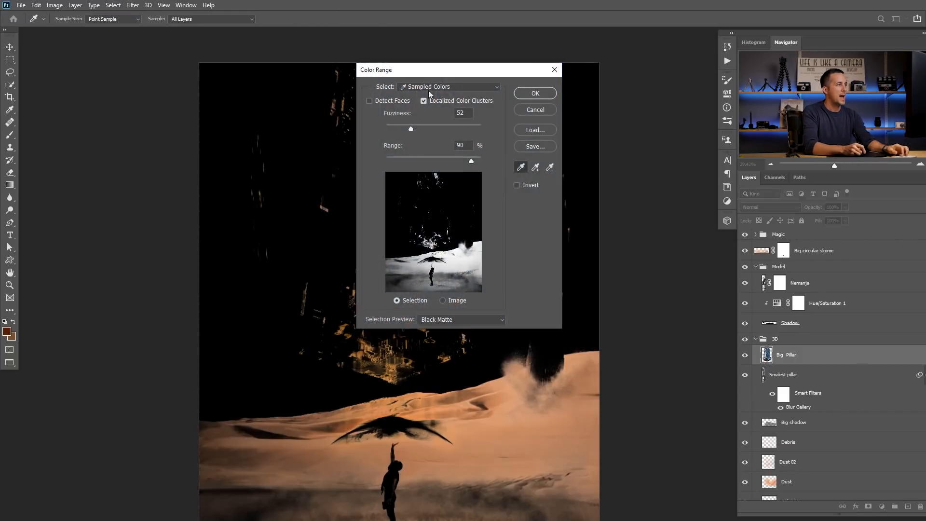
click(429, 89)
click(426, 127)
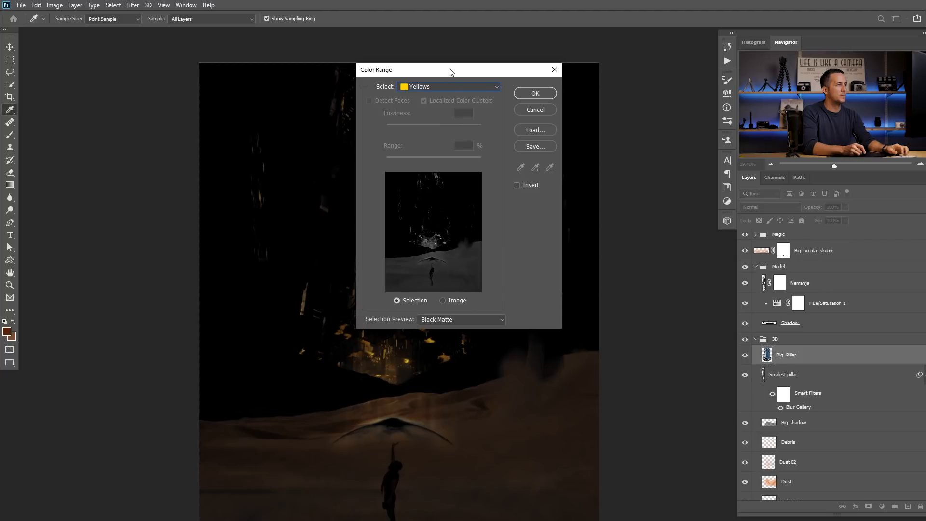
drag(450, 71, 592, 94)
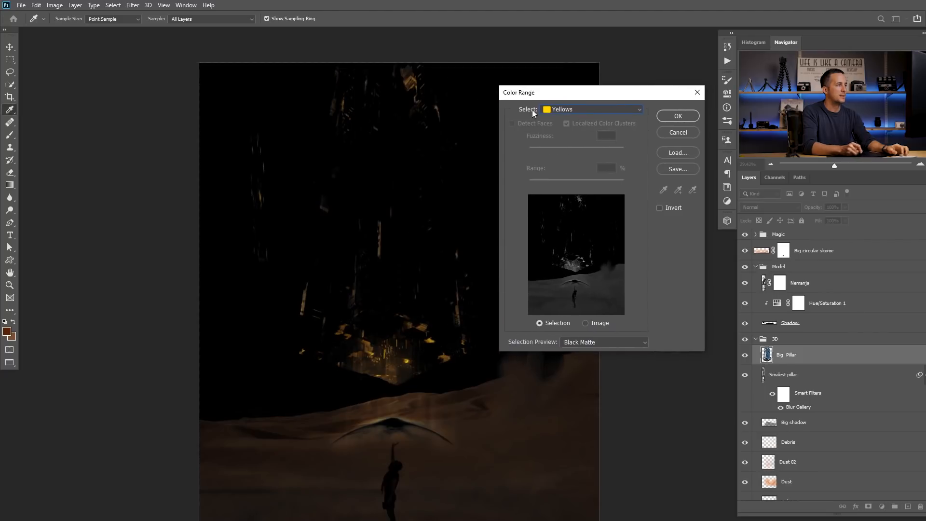
click(677, 116)
key(v)
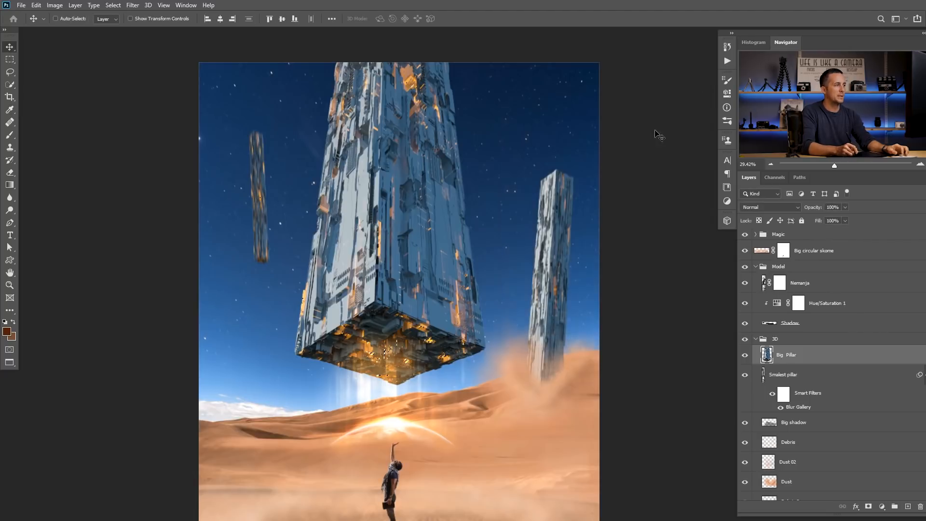
Add a new layer above Big Pillar with a layer mask made from the yellow selection, and display that mask.
click(908, 507)
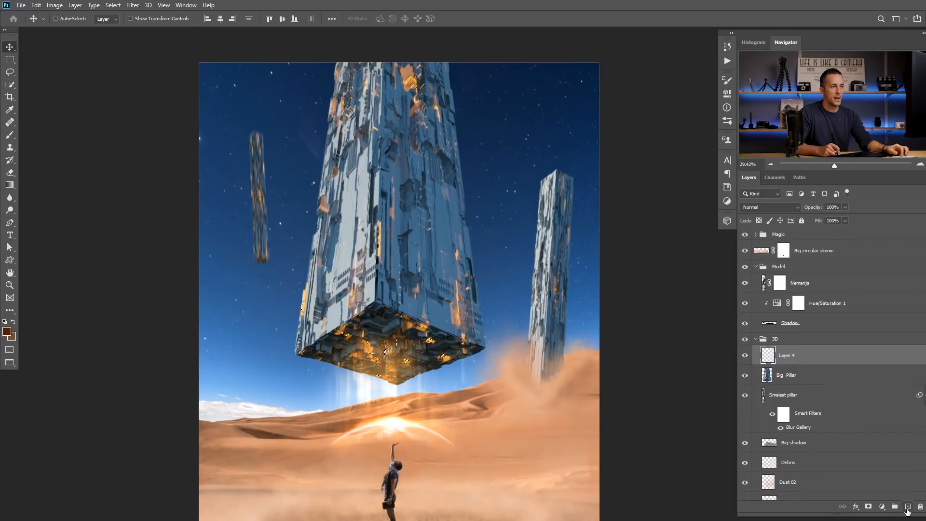
alt+click(869, 507)
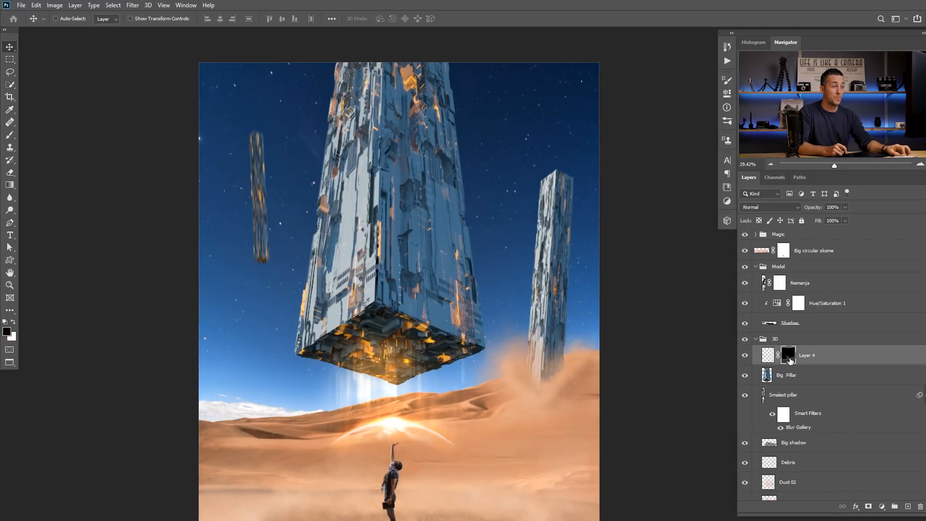
alt+click(789, 359)
key(ctrl+v)
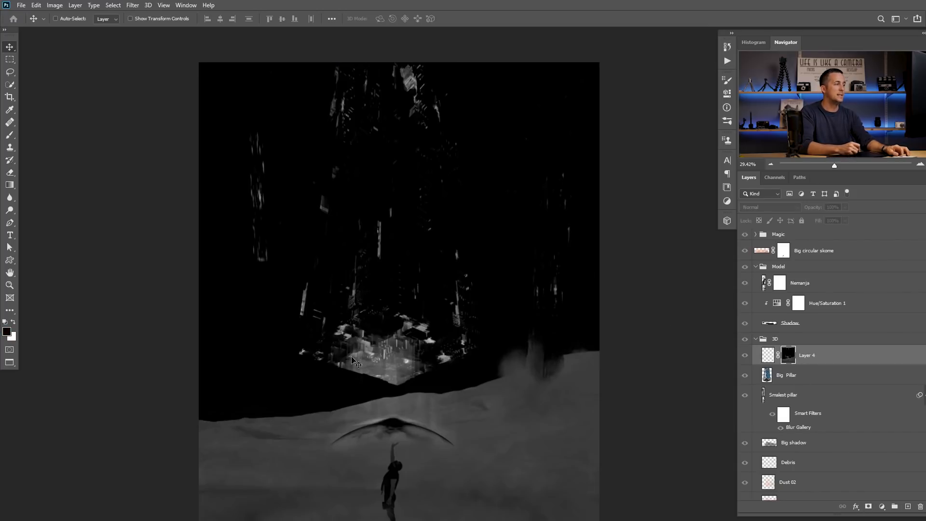
drag(391, 342, 385, 316)
scroll(461, 372, down, 2)
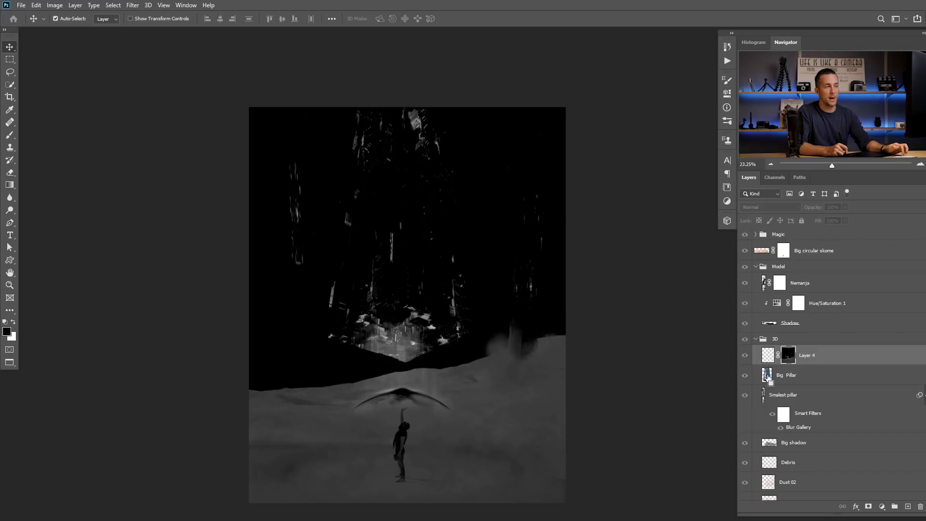
Load the Big Pillar outline, invert the selection, fill Layer 4's mask with black outside the pillar, and deselect and leave the mask view.
ctrl+click(768, 375)
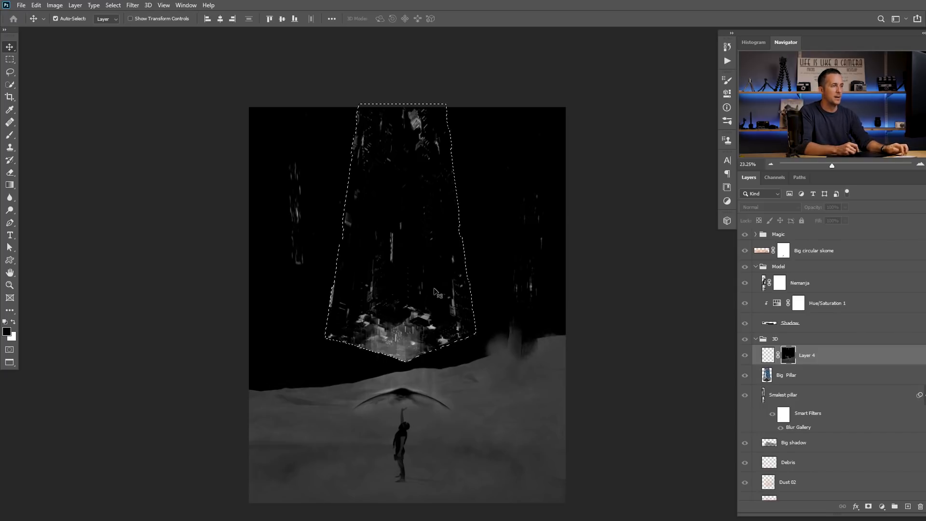
key(ctrl+shift+i)
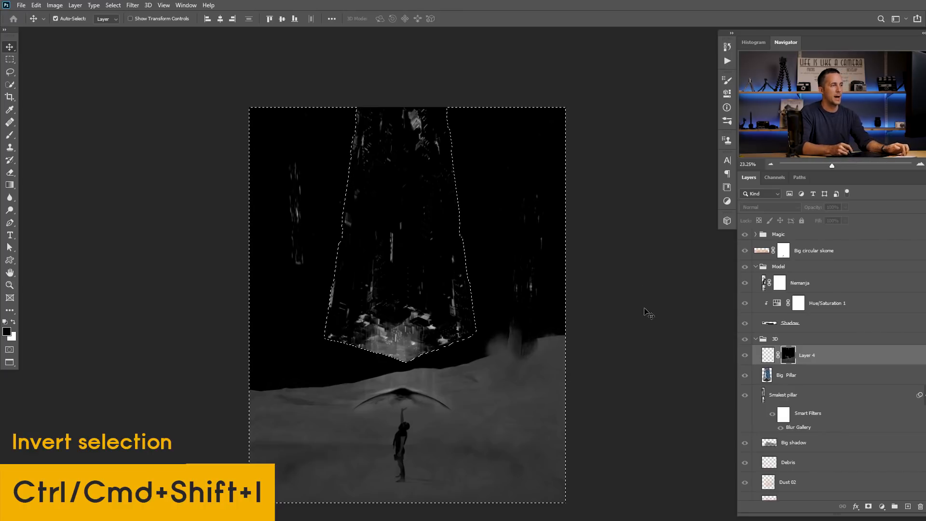
key(ctrl+shift+i)
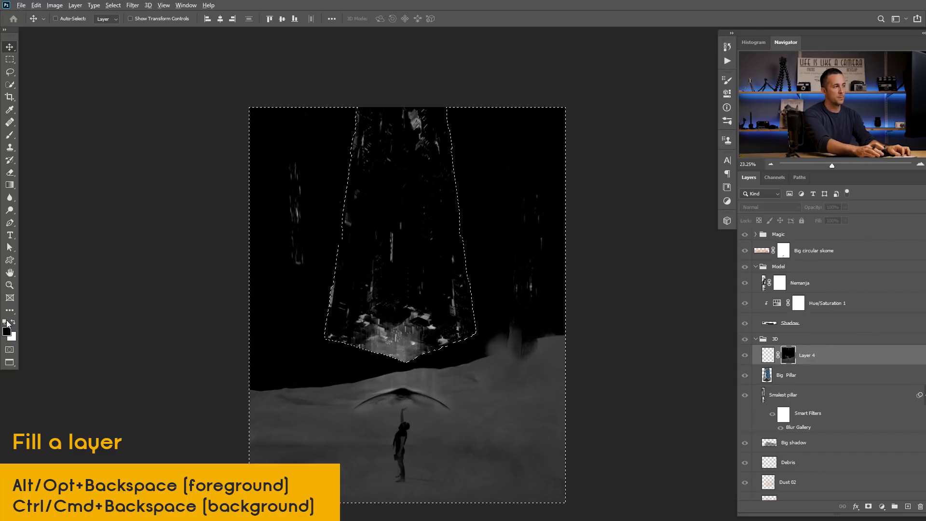
key(alt+BackSpace)
key(ctrl+d)
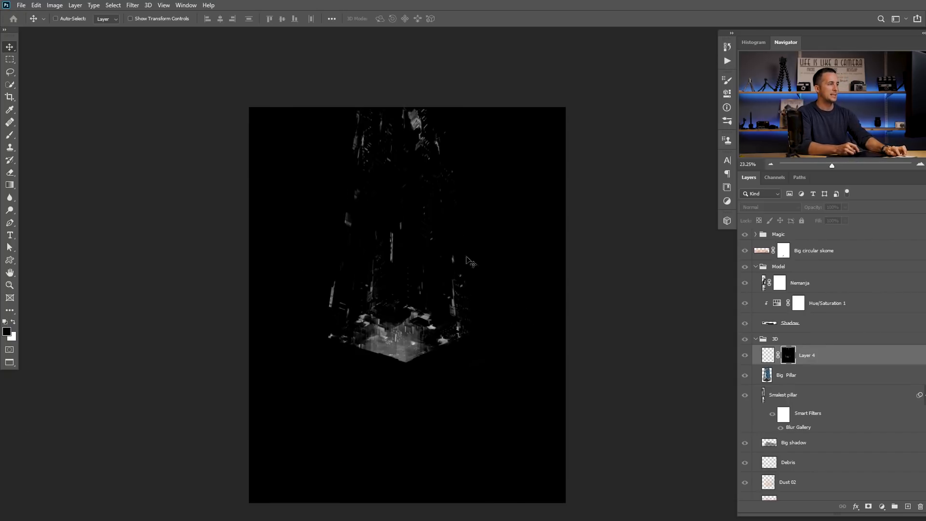
alt+click(788, 356)
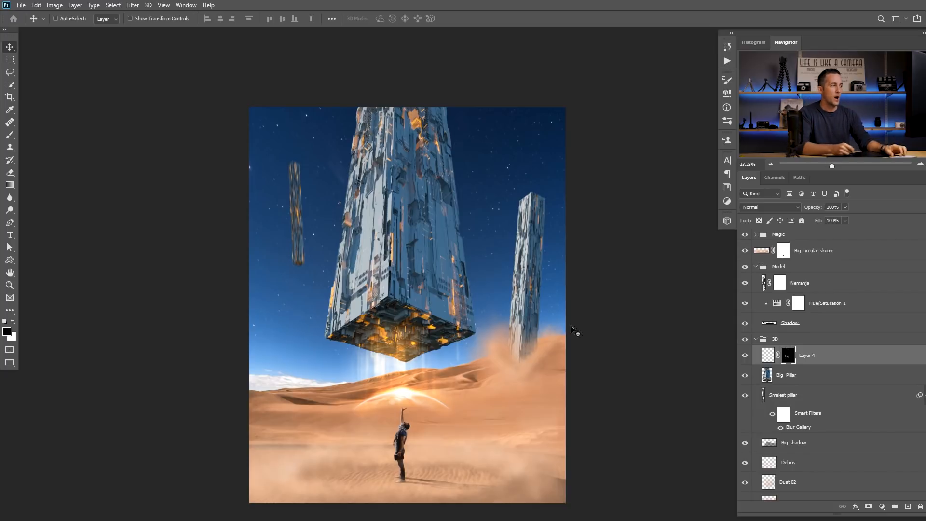
Load Layer 4's mask as a selection and expand it by 3 pixels.
scroll(440, 287, up, 1)
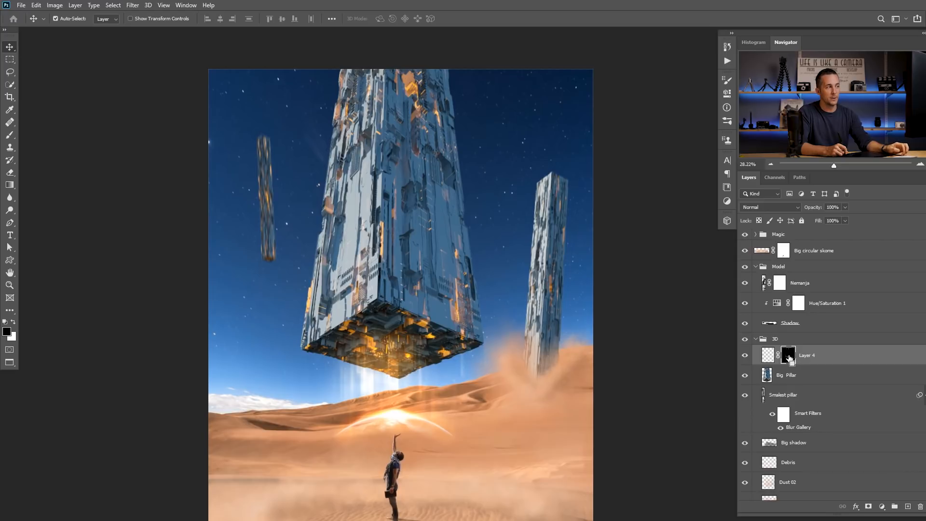
scroll(418, 346, up, 4)
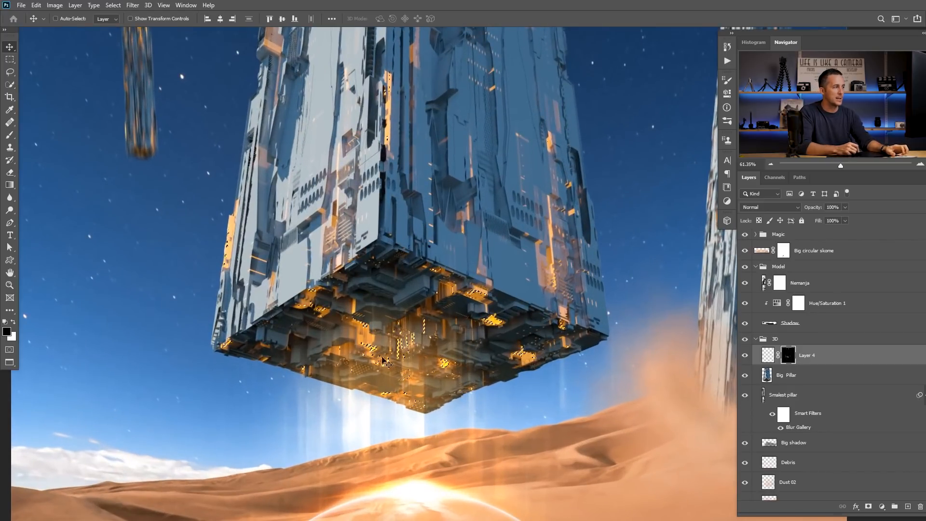
scroll(433, 318, down, 5)
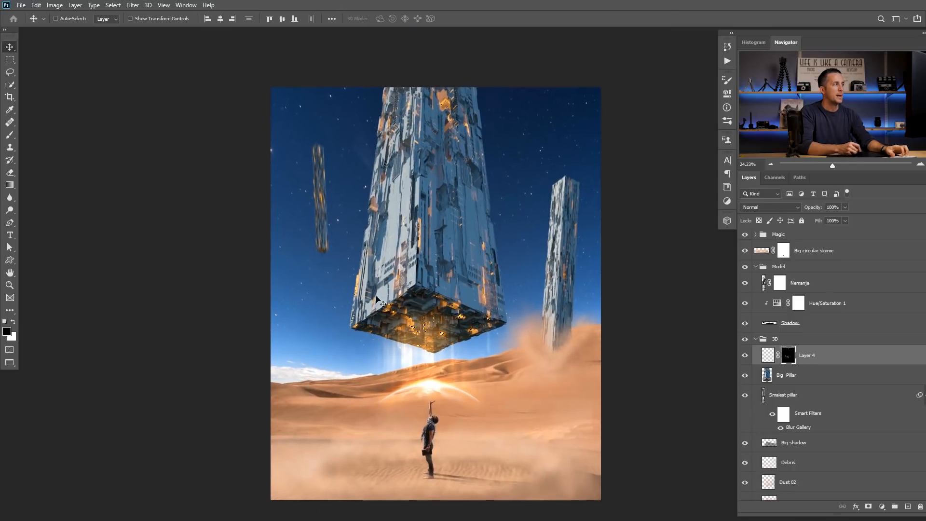
click(113, 5)
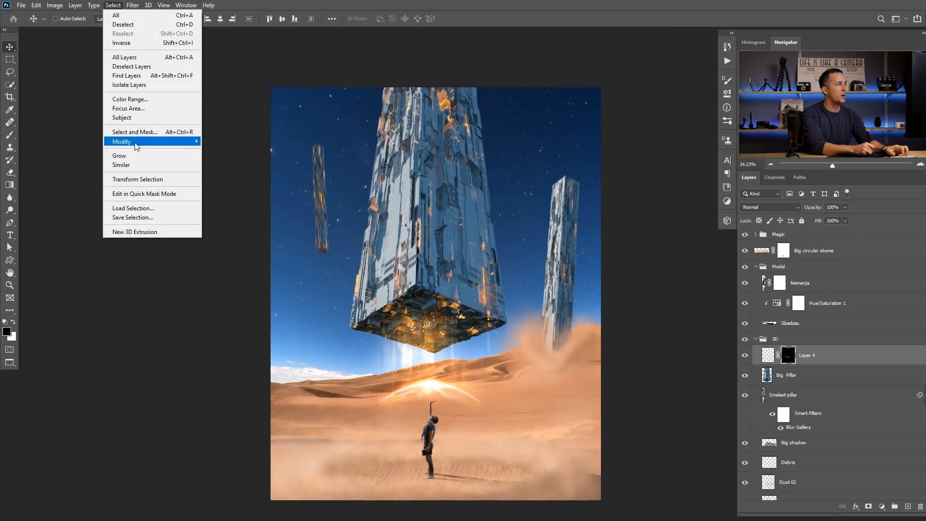
mouse_move(150, 142)
click(235, 160)
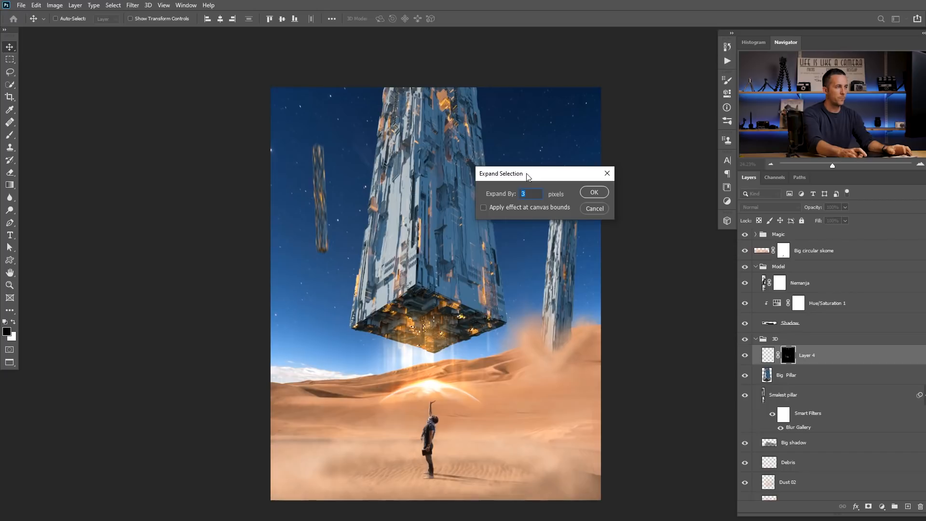
key(Return)
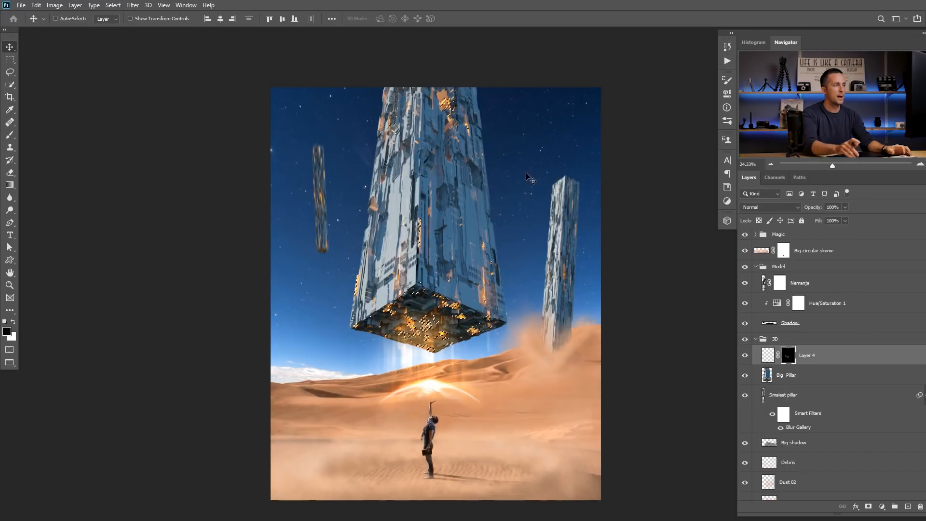
Feather the expanded selection of the pillar's glowing areas by 20 pixels.
scroll(453, 328, up, 3)
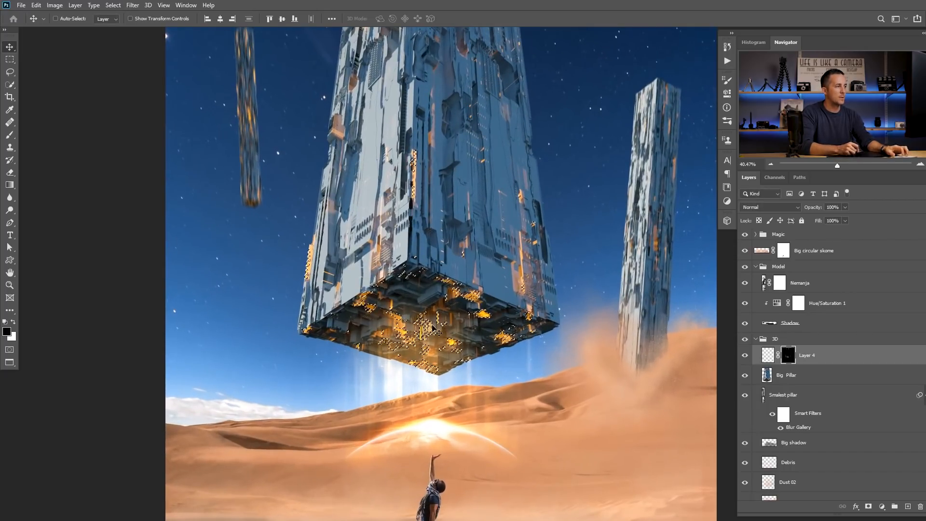
click(113, 6)
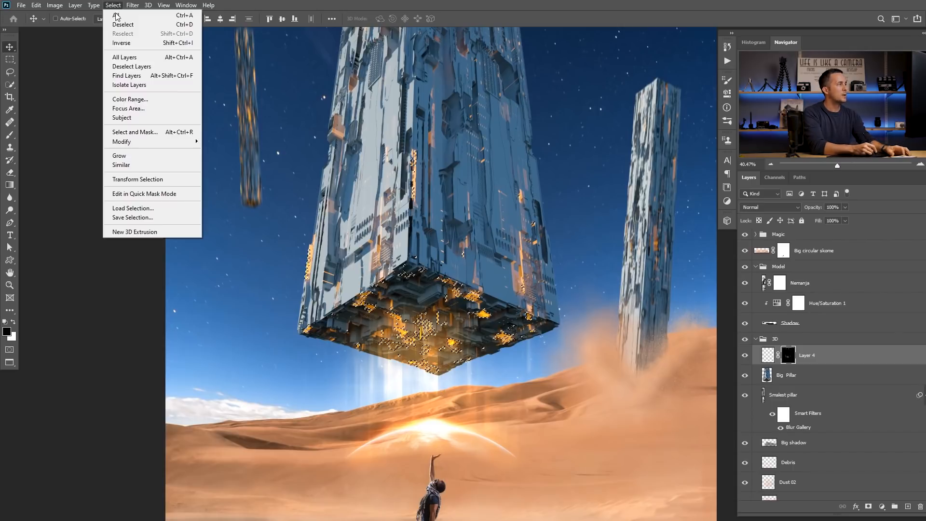
mouse_move(140, 142)
click(251, 178)
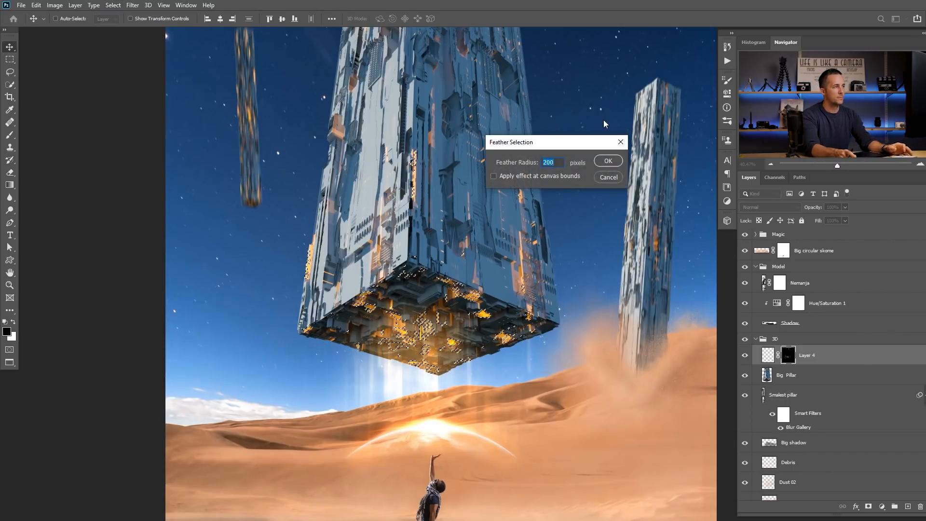
text(20)
key(Return)
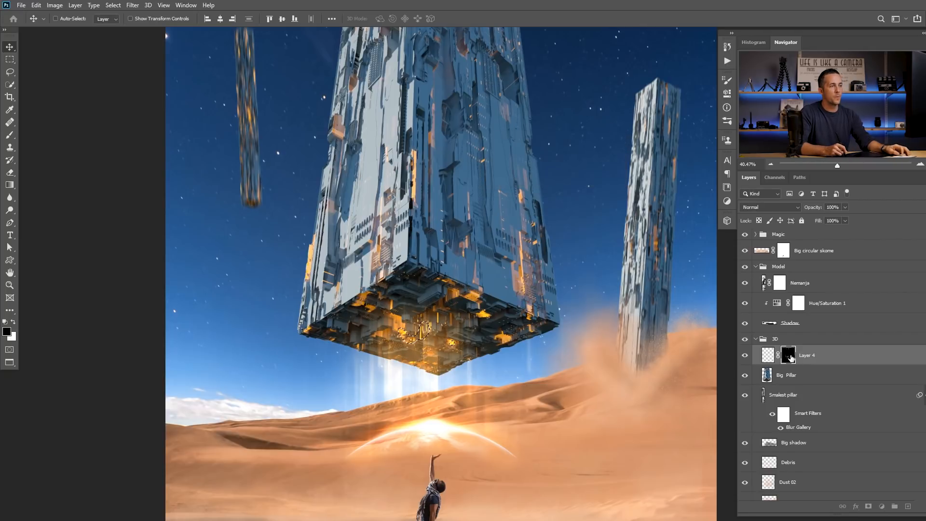
Display Layer 4's mask, fill the feathered selection with white to soften the glow areas, compare the fill strengths, and undo the strongest fill.
alt+click(789, 356)
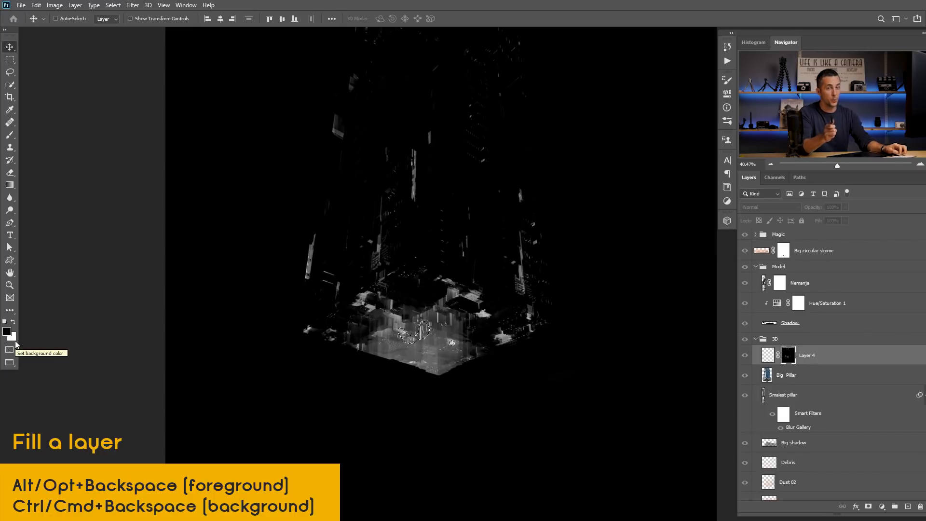
key(ctrl)
key(ctrl+BackSpace)
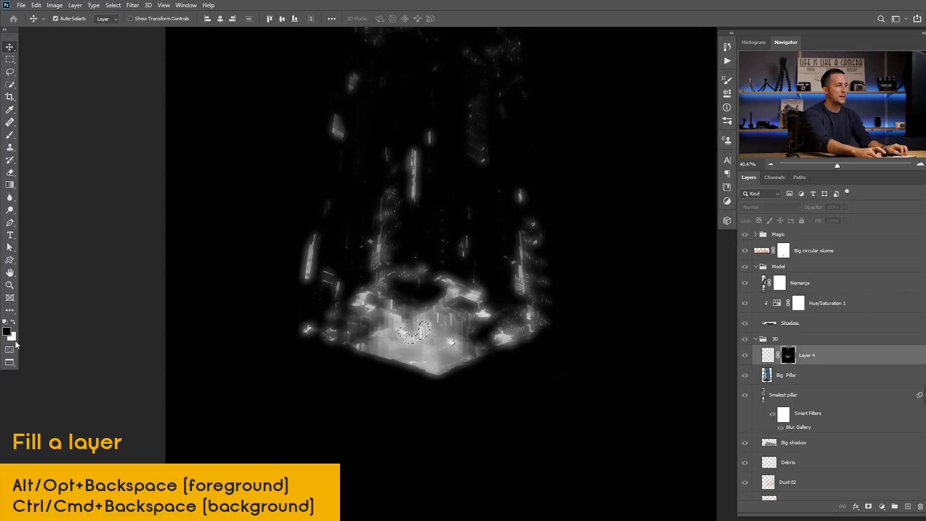
scroll(427, 363, down, 2)
drag(427, 363, 427, 362)
key(ctrl+z)
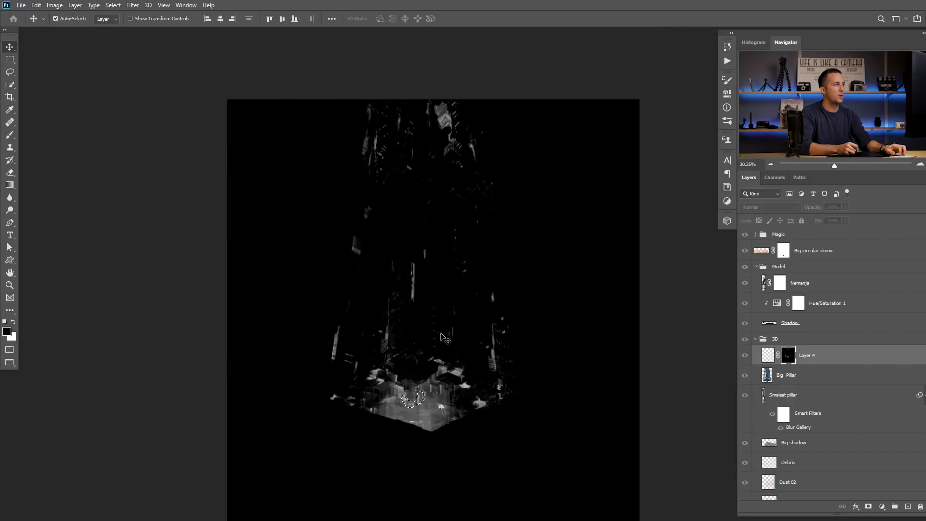
key(ctrl+shift+z)
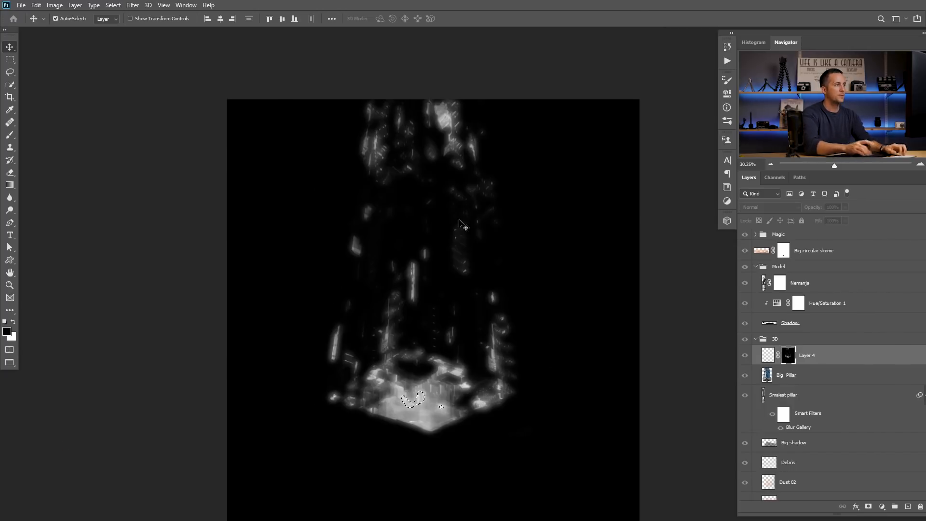
key(ctrl+shift+z)
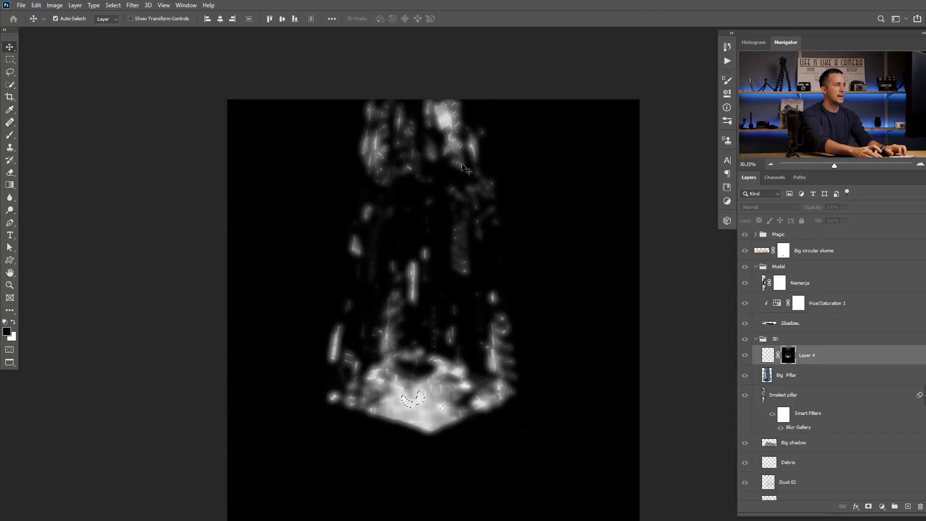
key(ctrl+z)
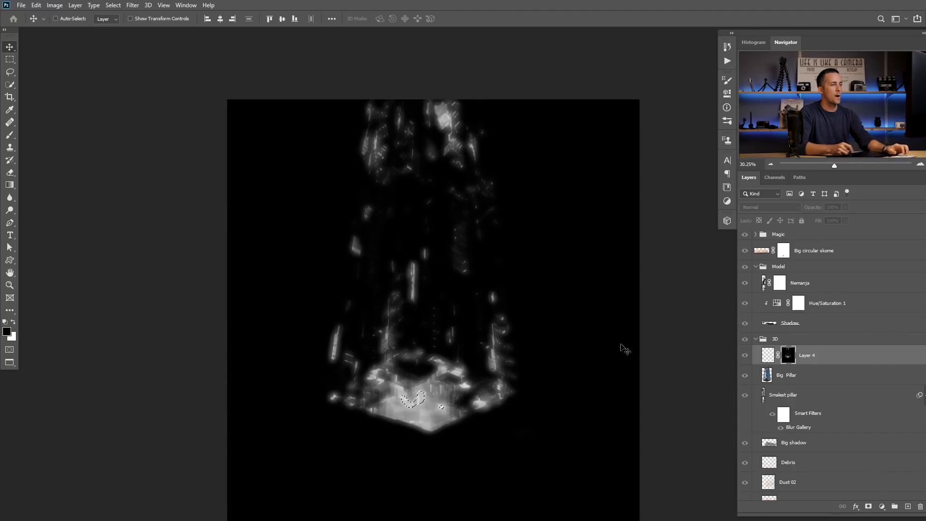
Fill Layer 4 itself, not its mask, with the dark reddish-brown foreground color.
click(769, 358)
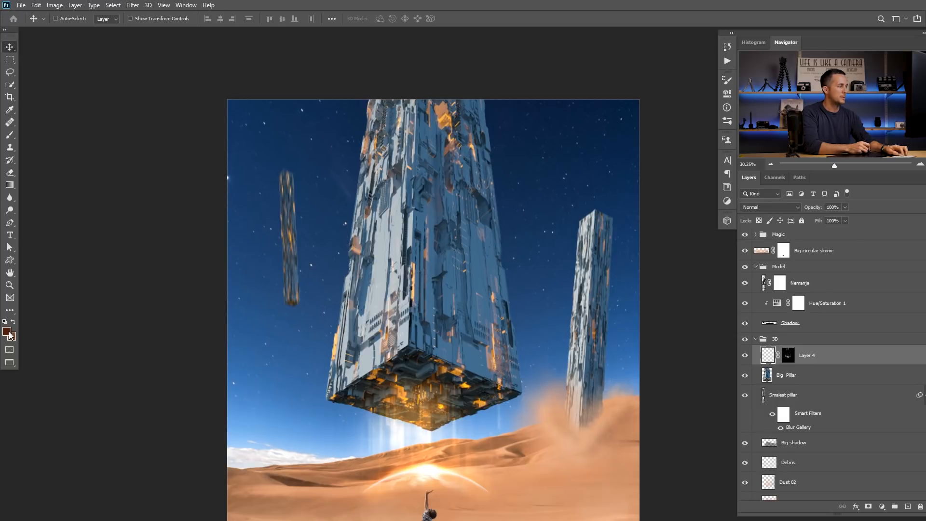
key(alt+BackSpace)
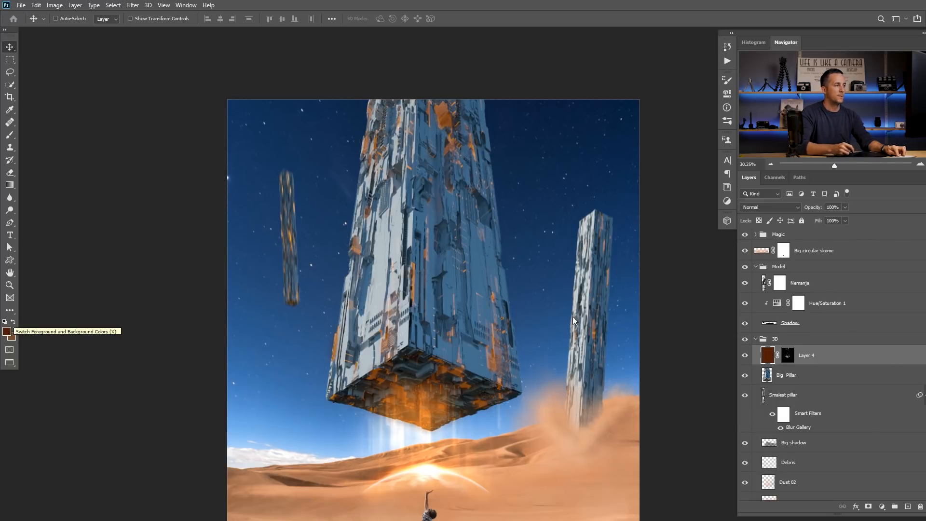
Set Layer 4's blend mode to Linear Dodge (Add) and compare the pillar with the glow on and off.
click(770, 207)
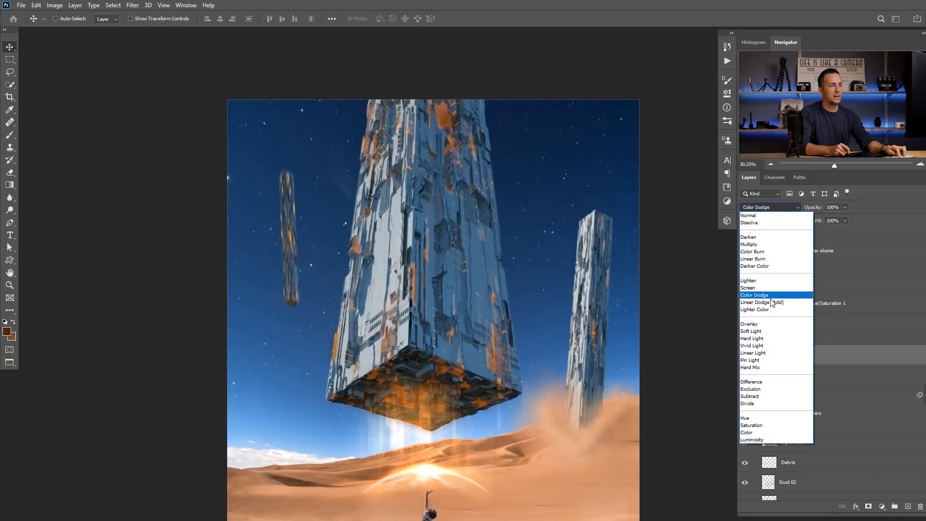
click(769, 303)
click(745, 356)
click(746, 356)
alt+scroll(617, 376, down, 2)
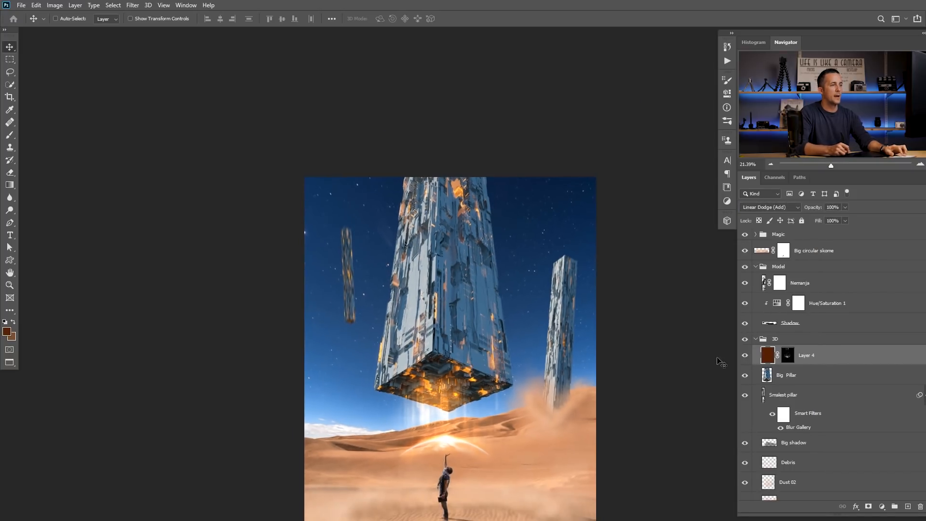
click(745, 356)
click(746, 357)
click(745, 358)
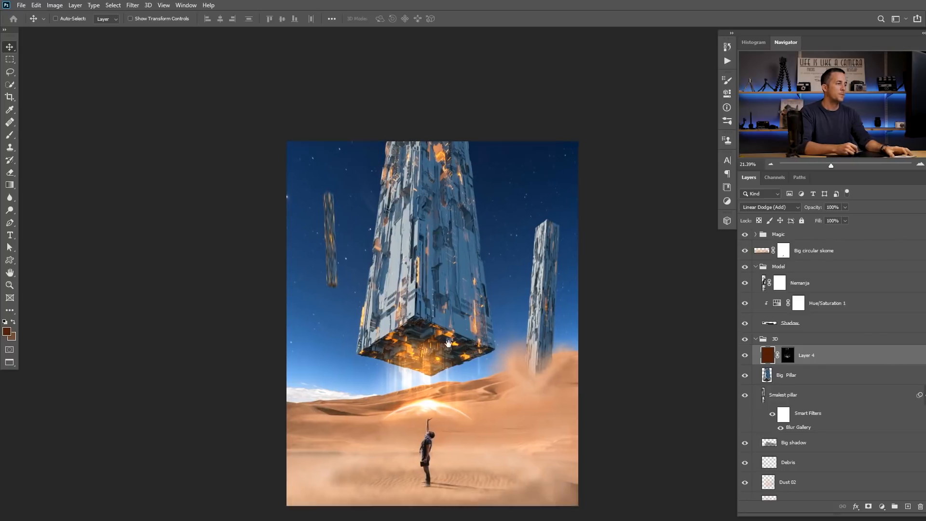
Add a Color Balance adjustment layer directly above the man's layer and clip it to him.
scroll(434, 348, up, 4)
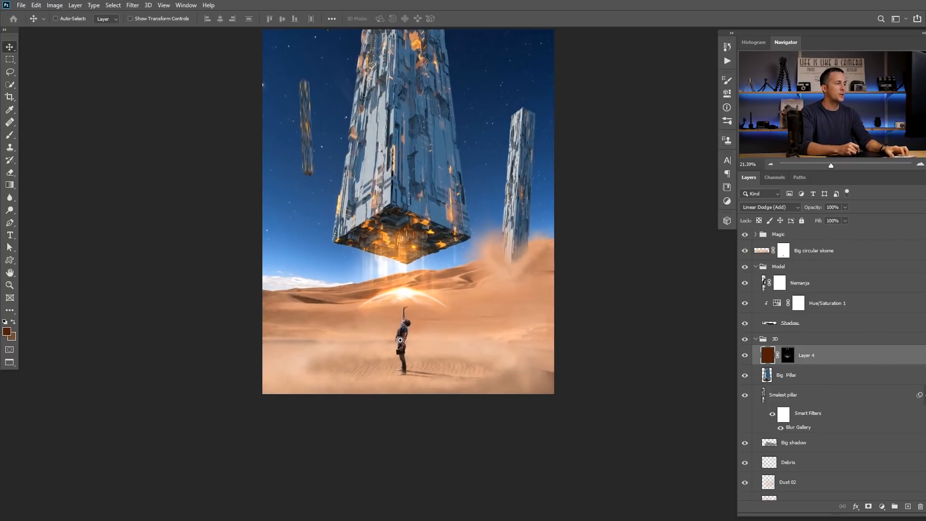
scroll(430, 312, up, 1)
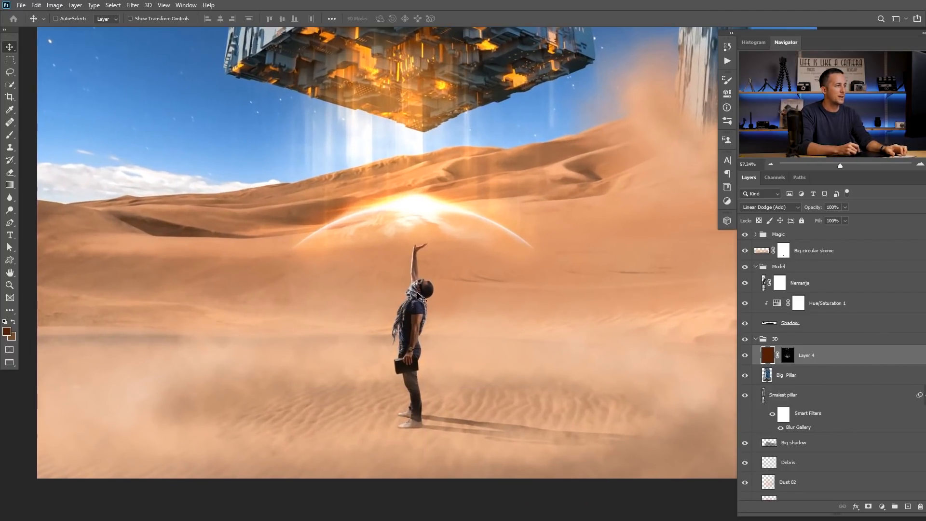
click(767, 284)
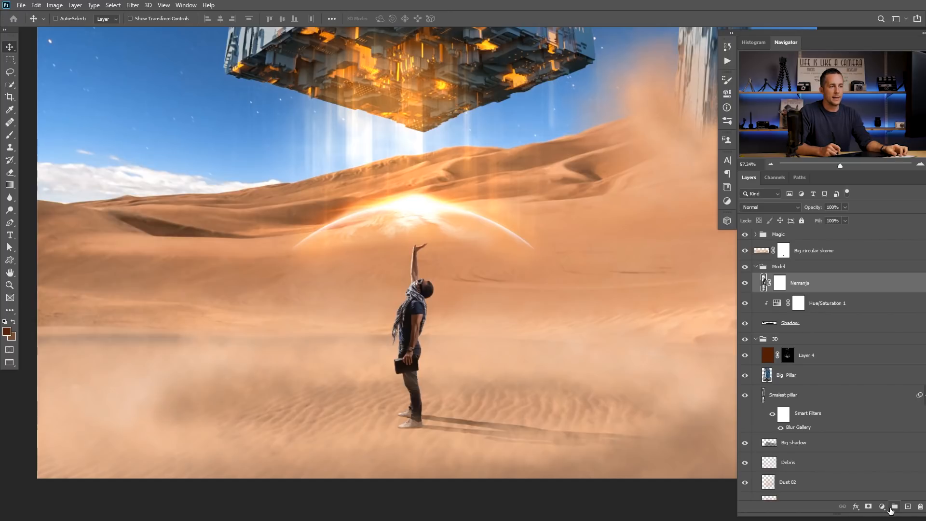
click(882, 507)
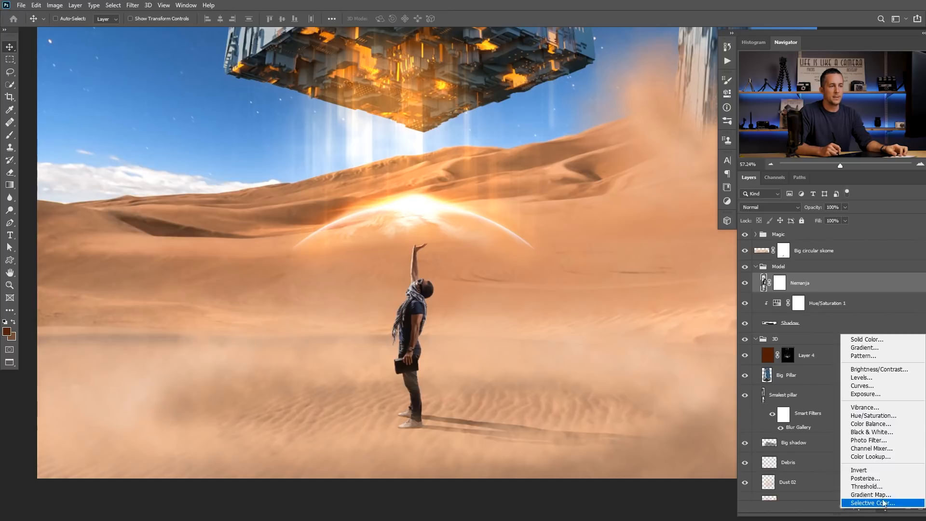
click(877, 425)
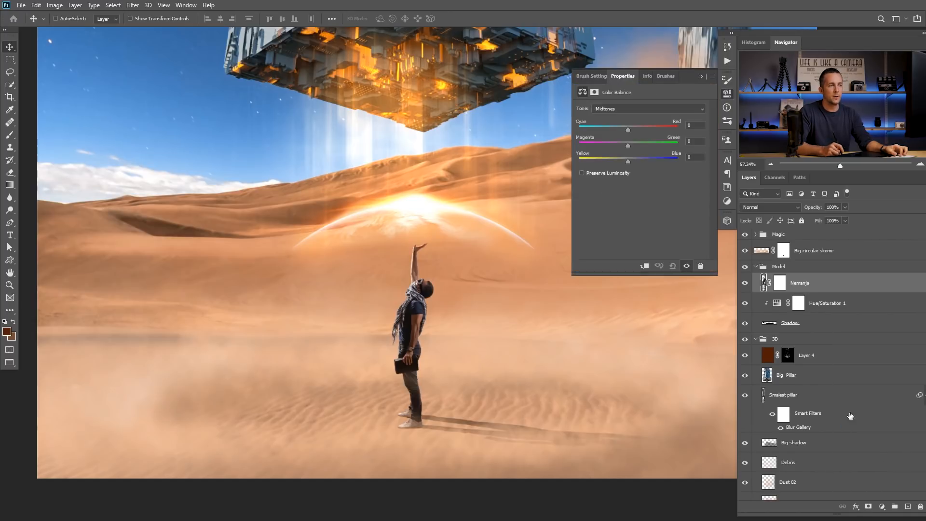
click(645, 267)
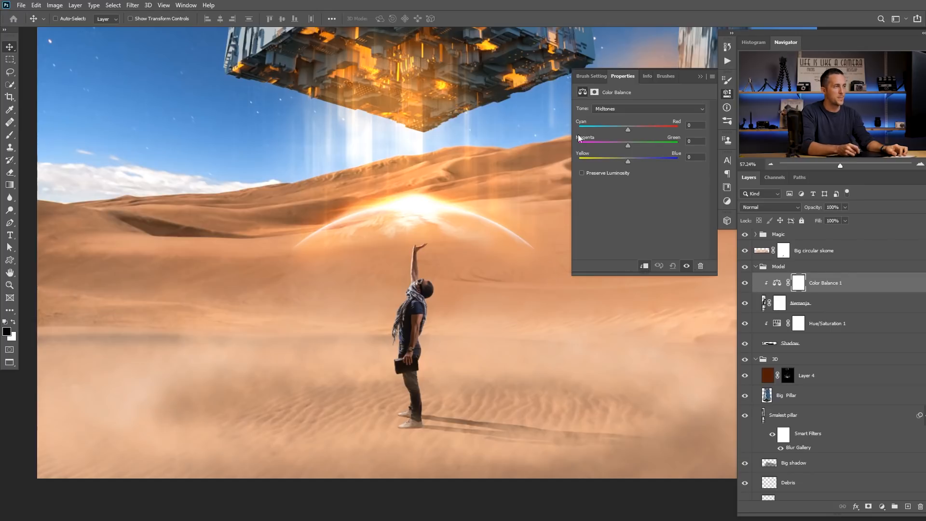
Warm the man's shadows in Color Balance with Cyan–Red at +15 and Yellow–Blue at -14.
click(619, 110)
click(622, 117)
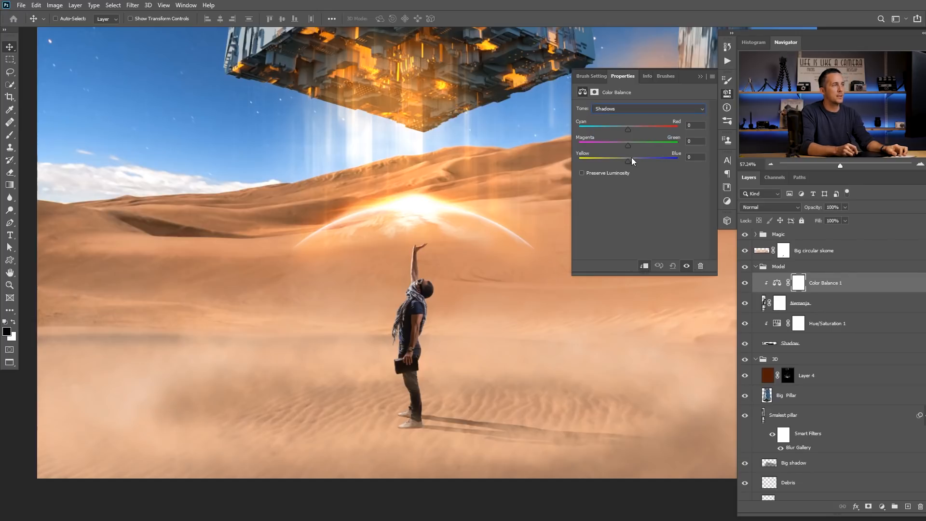
drag(623, 161, 621, 162)
drag(629, 128, 636, 128)
drag(417, 292, 488, 242)
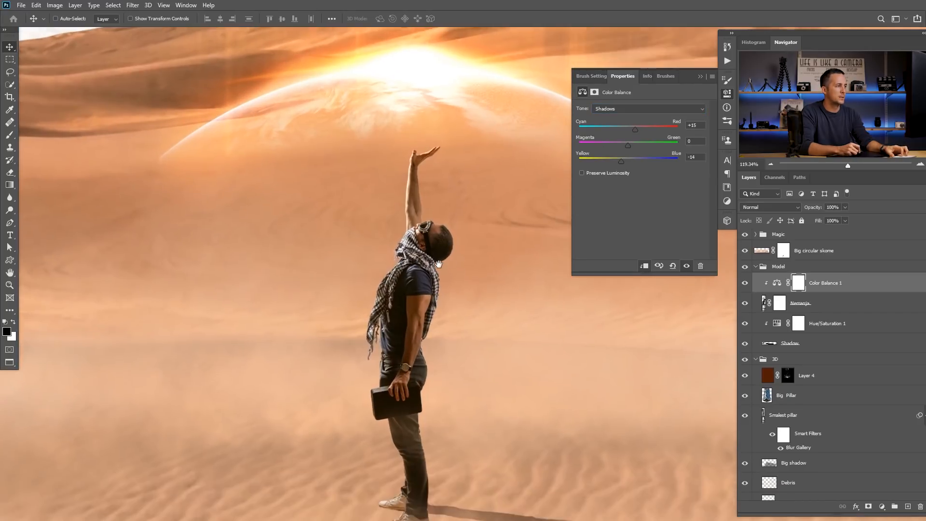
Set the Color Balance highlights to Cyan–Red +8 and Yellow–Blue -14, comparing the man with and without the adjustment.
click(634, 108)
click(623, 131)
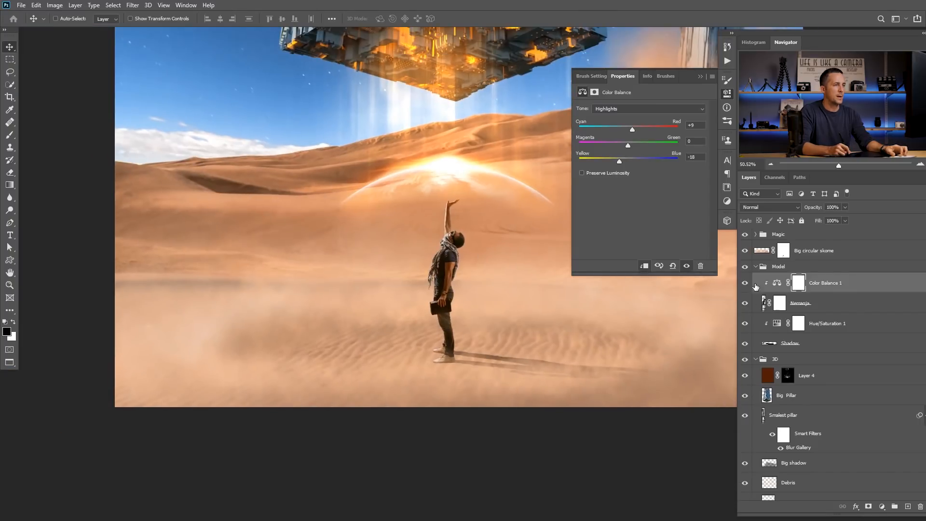
click(745, 284)
click(747, 284)
drag(466, 276, 436, 323)
drag(442, 287, 461, 291)
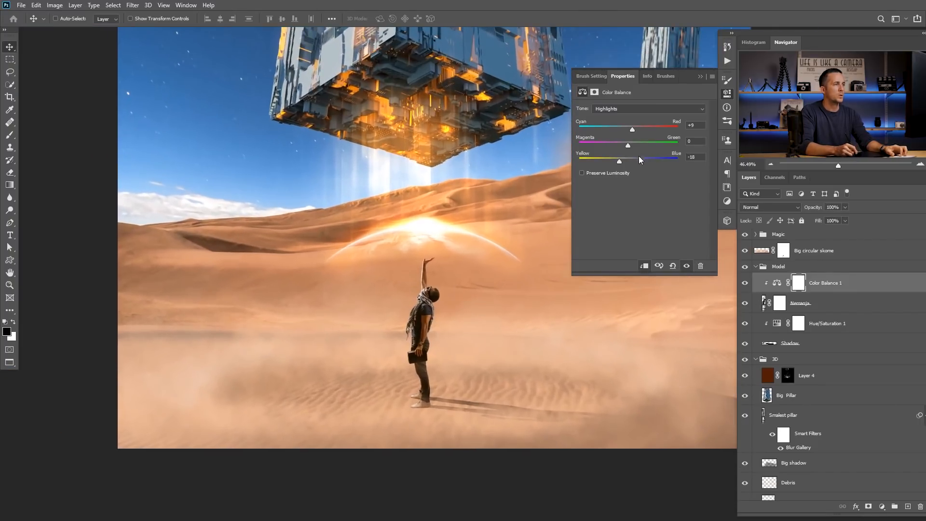
drag(620, 161, 623, 161)
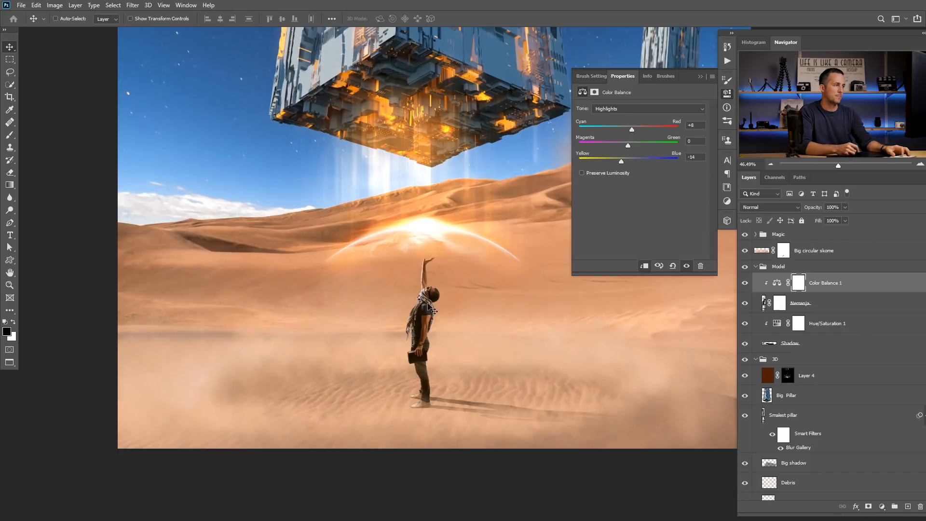
Create a clipped layer named Color above the man's Color Balance adjustment and set its blend mode to Color Dodge.
scroll(428, 286, up, 3)
scroll(488, 300, down, 2)
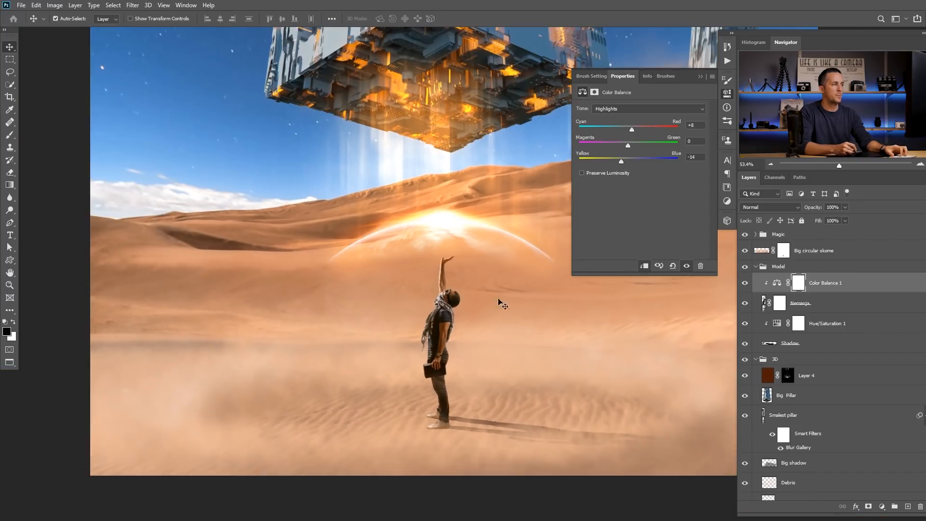
click(908, 507)
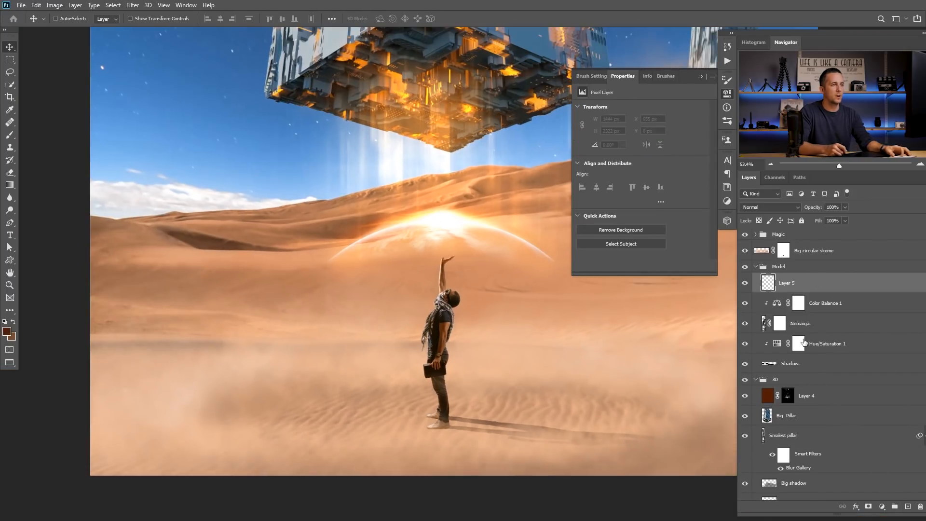
alt+click(785, 291)
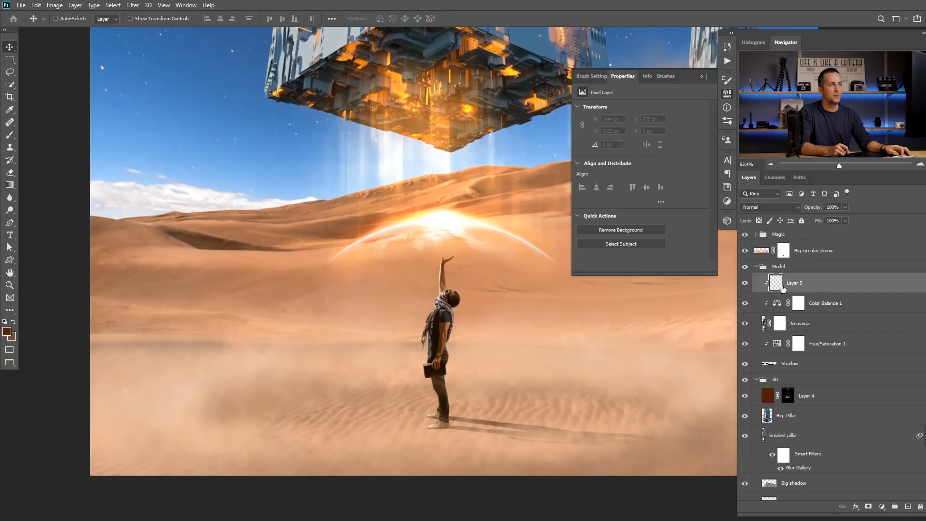
double_click(795, 283)
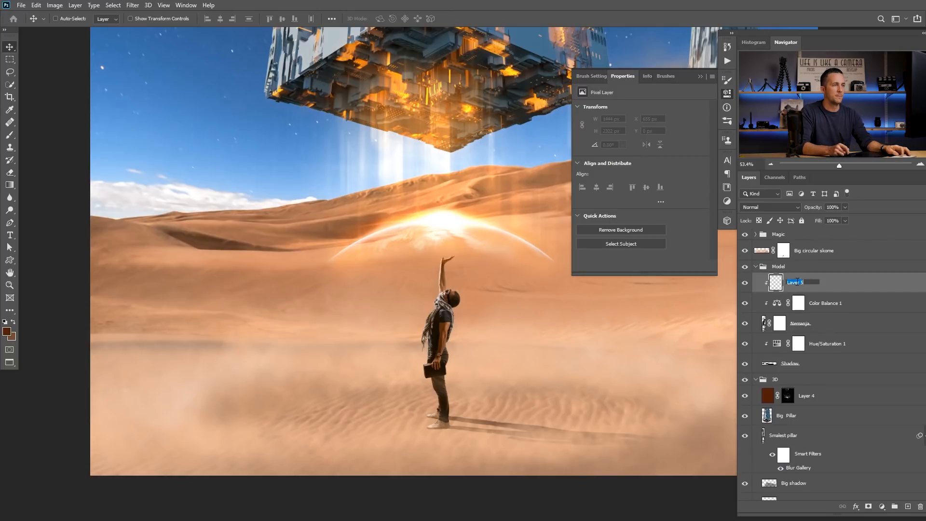
key(Return)
click(771, 206)
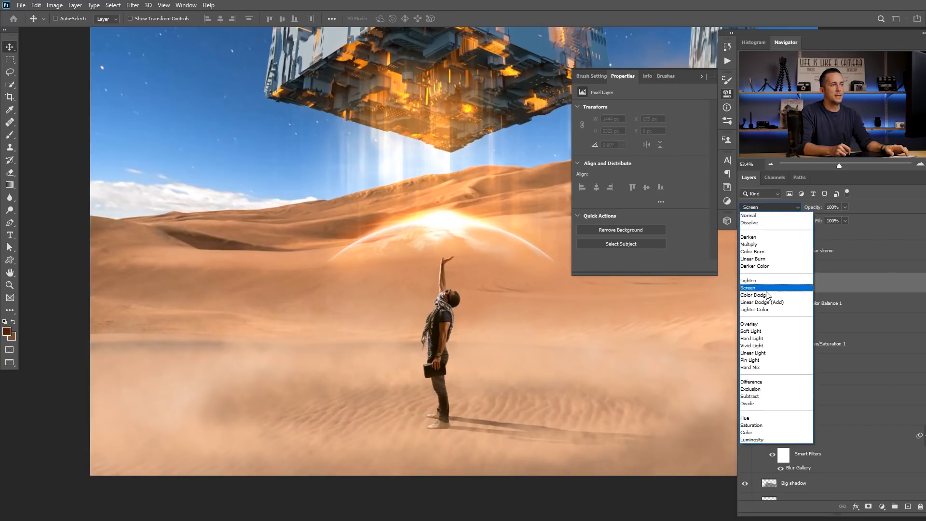
click(767, 296)
Paint a soft reddish-brown glow on the Color layer along the man's raised arm and upper body with a 20% opacity brush.
scroll(452, 295, up, 2)
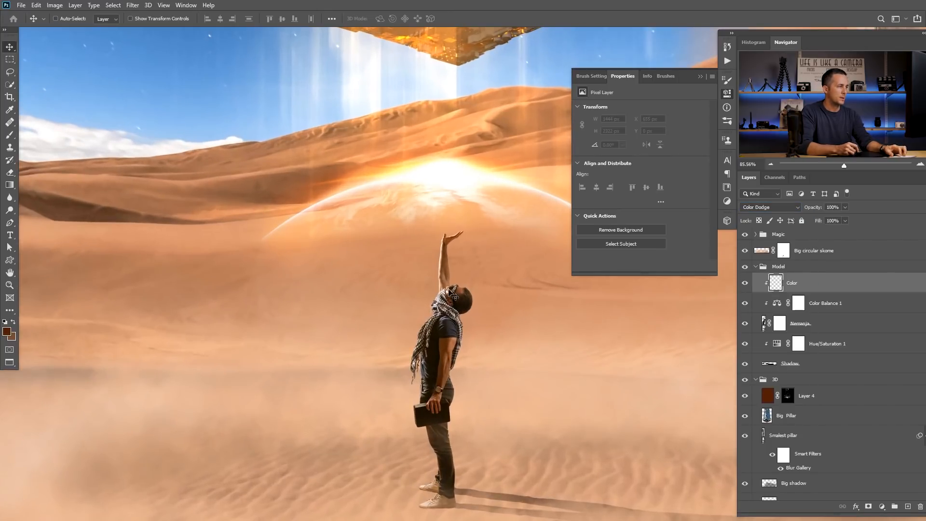
key(b)
click(447, 257)
scroll(438, 249, up, 2)
click(456, 220)
key([)
key([)
mouse_move(455, 212)
mouse_down()
mouse_move(448, 196)
mouse_move(440, 269)
mouse_move(472, 304)
mouse_move(434, 356)
mouse_move(444, 359)
mouse_move(429, 353)
mouse_move(394, 415)
mouse_move(442, 321)
mouse_up()
key([)
key([)
key([)
key([)
key([)
key([)
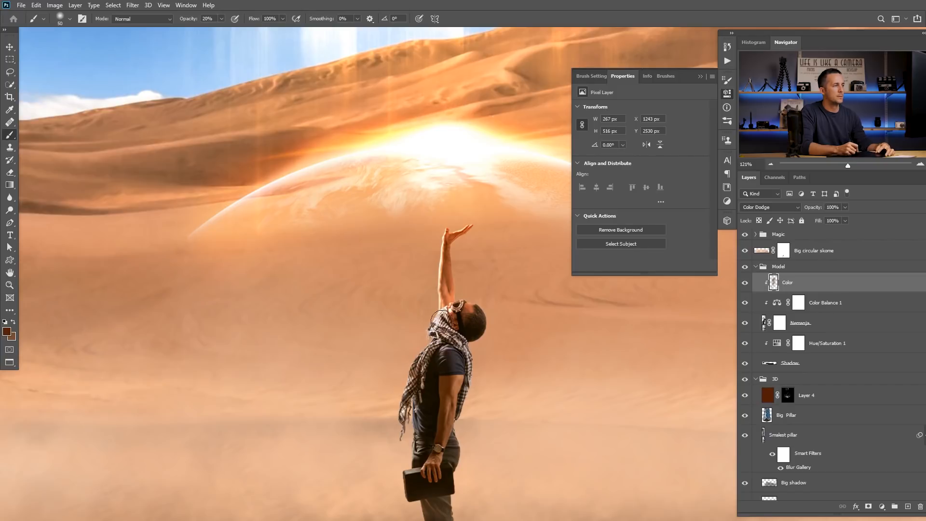
scroll(462, 147, down, 3)
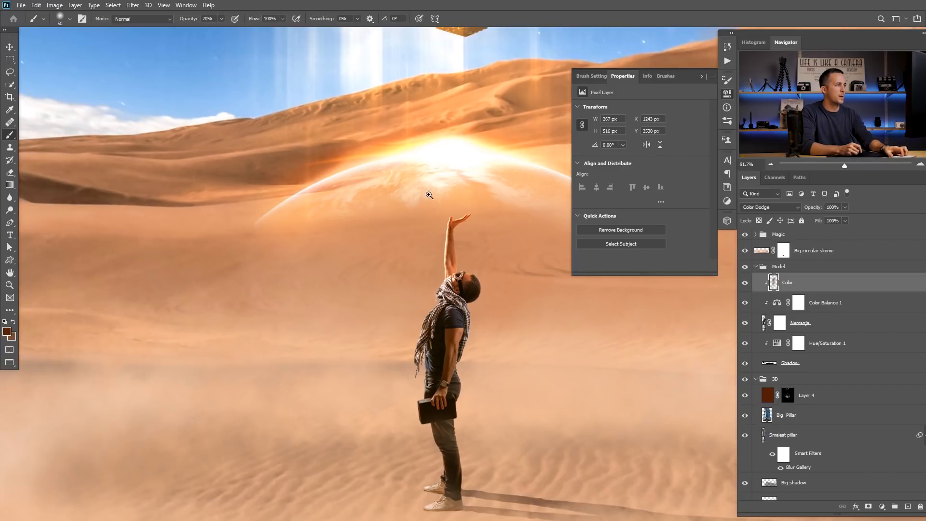
scroll(428, 197, up, 4)
drag(490, 205, 454, 234)
drag(458, 239, 436, 262)
Change the foreground color to a brighter orange and return to the Brush tool.
click(6, 331)
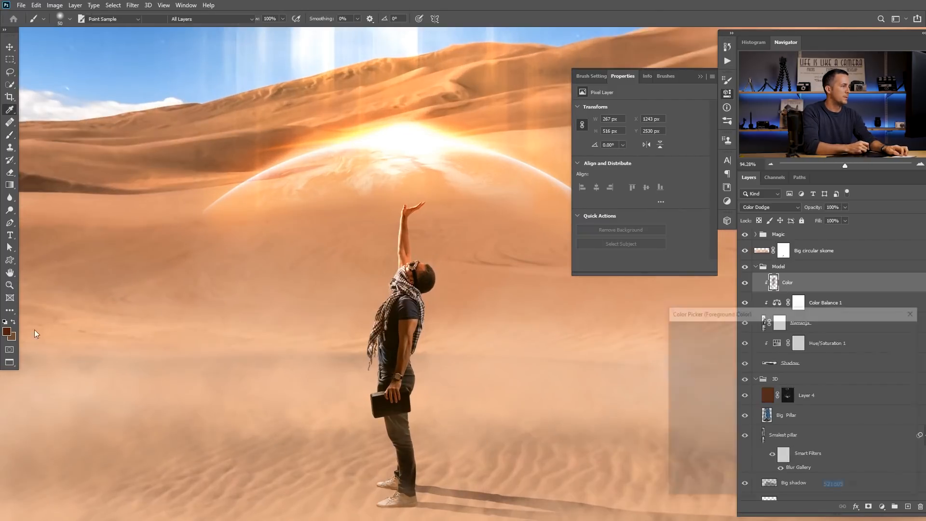
click(774, 375)
click(766, 356)
click(889, 330)
key(b)
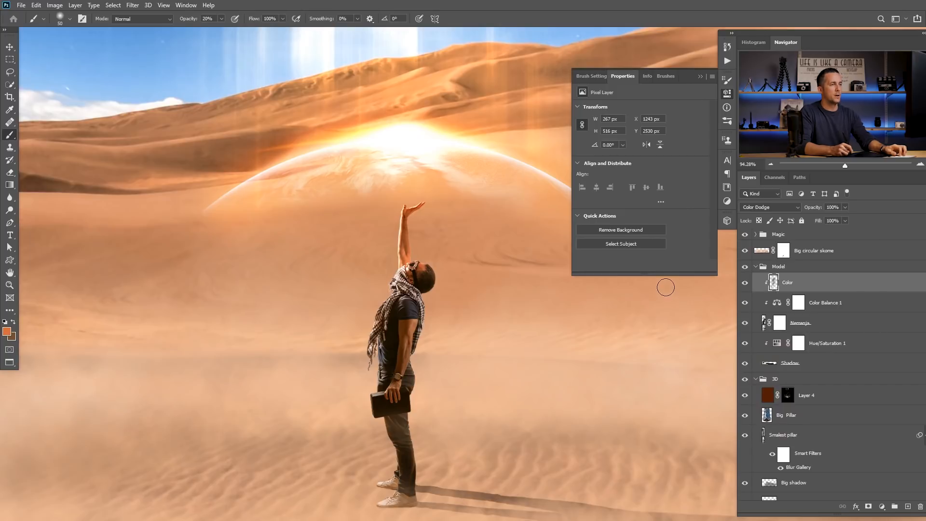
Apply Hue/Saturation to the Color layer's painted glow with Hue +14 and Lightness +6.
key(ctrl+u)
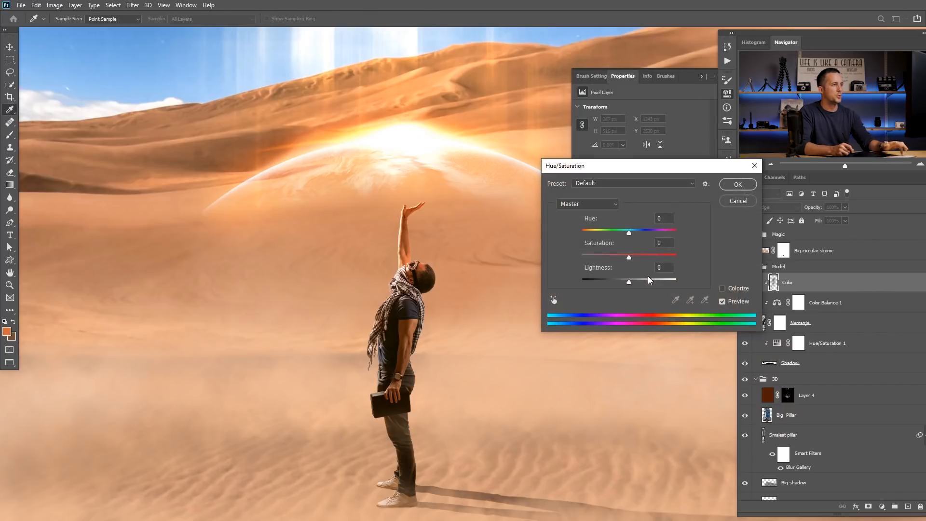
drag(630, 231, 637, 237)
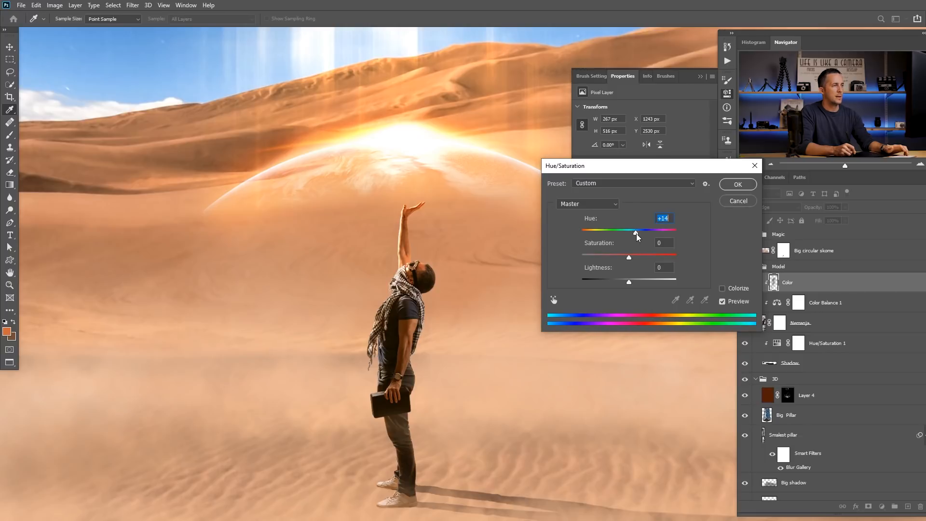
drag(630, 284, 637, 283)
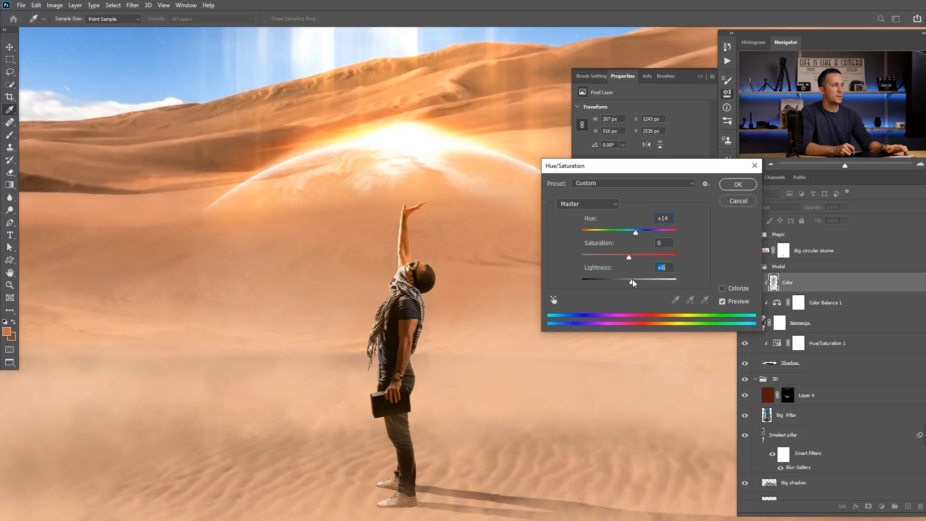
click(737, 187)
Collapse the Properties panel and the Model and 3D layer groups to tidy the workspace.
drag(455, 321, 400, 304)
drag(418, 300, 415, 337)
click(702, 77)
drag(456, 279, 420, 351)
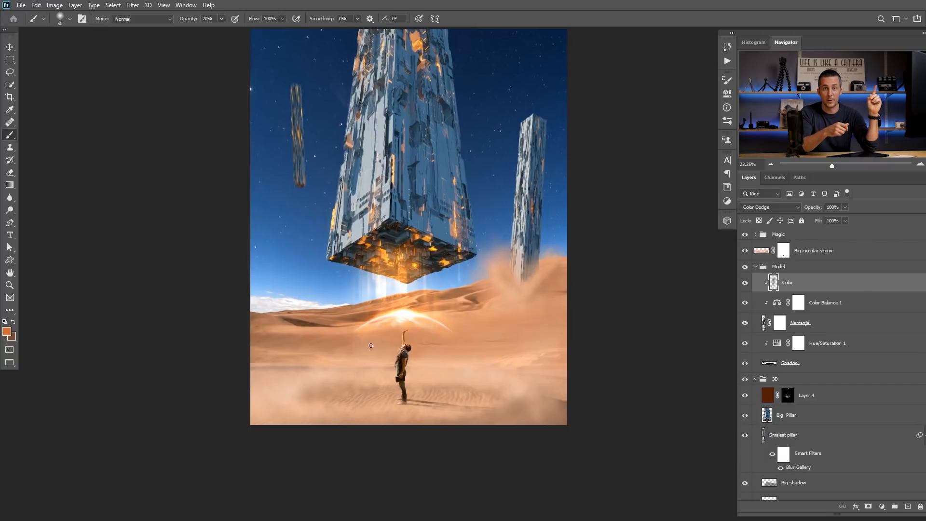
click(756, 266)
click(756, 279)
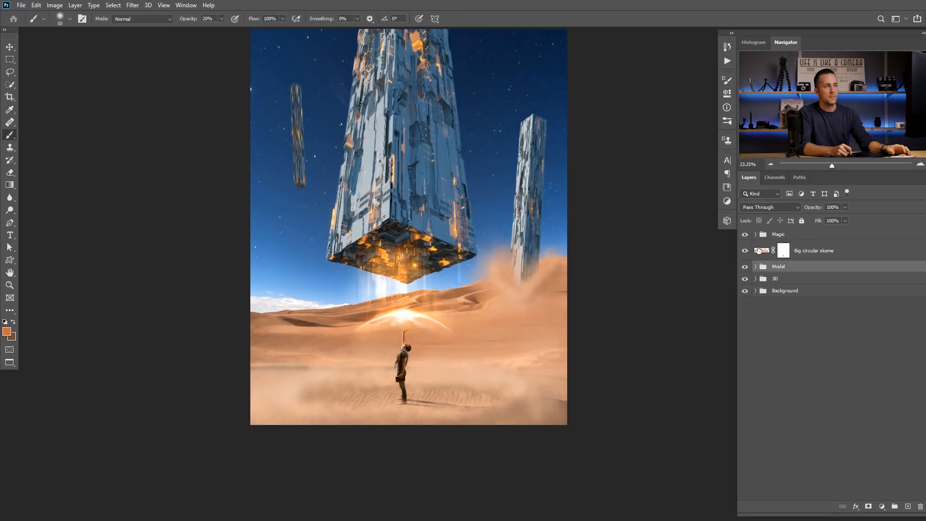
Stamp all visible layers into a new layer above the Magic group and open it in the Camera Raw Filter.
click(759, 236)
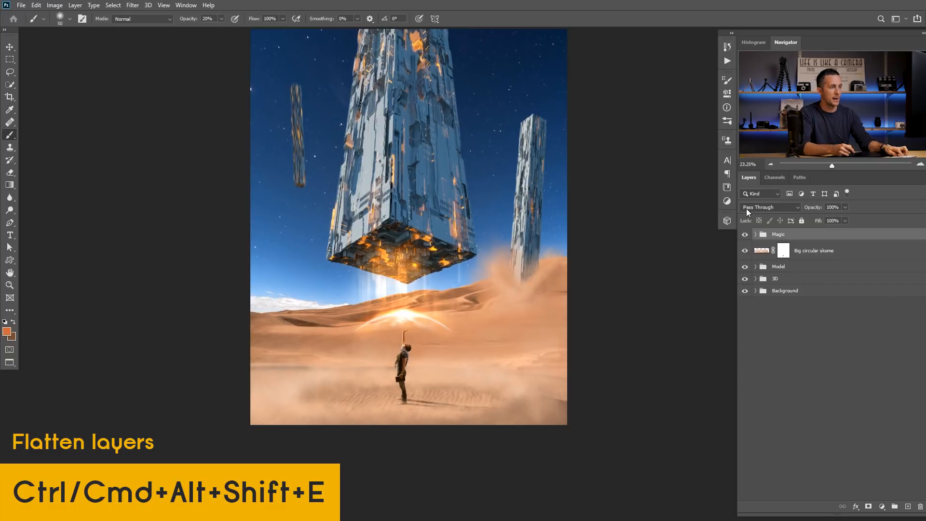
key(ctrl+alt+shift+e)
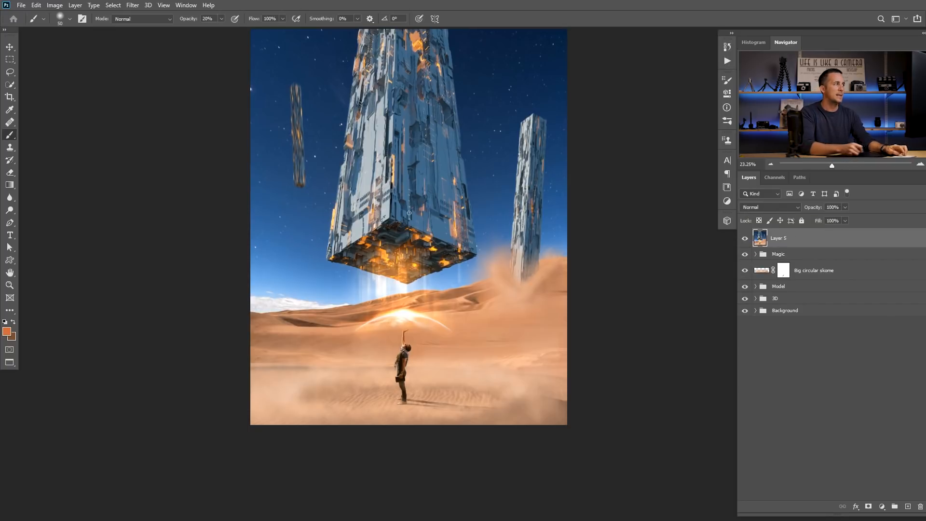
click(132, 5)
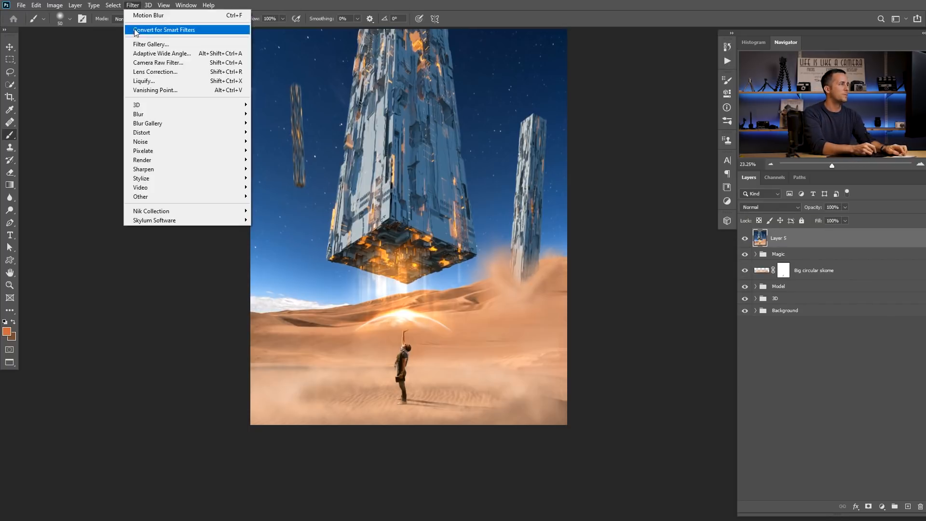
click(164, 63)
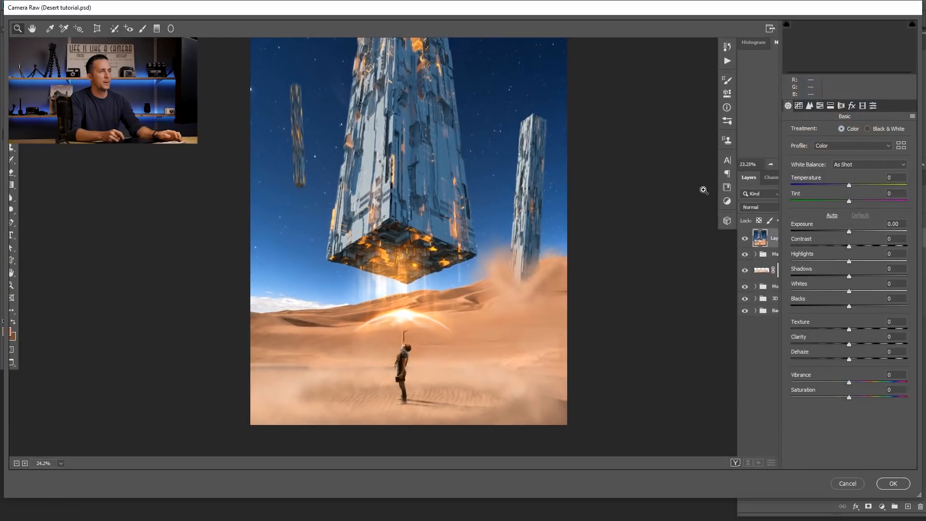
Set Contrast to +13, Shadows to +26 and Whites to +13, slightly raise texture and dehaze, and reduce saturation.
drag(849, 246, 858, 290)
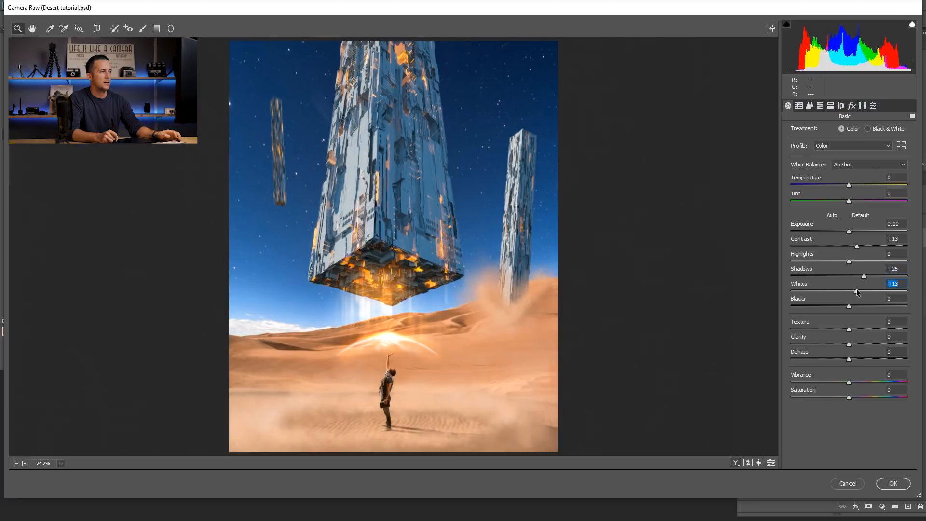
drag(849, 329, 854, 361)
mouse_move(850, 397)
mouse_down()
mouse_move(840, 399)
mouse_move(852, 383)
mouse_move(841, 397)
mouse_up()
Add a post-crop vignette with Amount -30 and Feather 57.
click(852, 105)
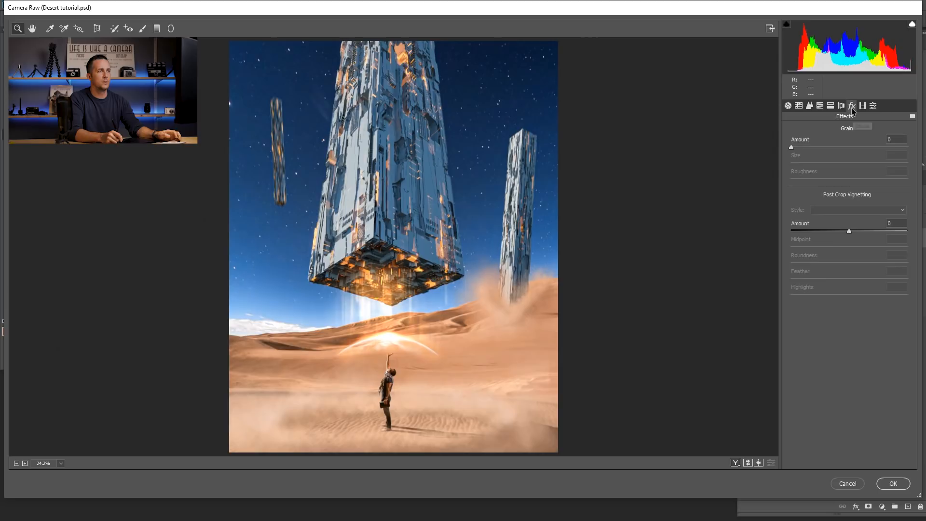
drag(849, 231, 836, 233)
drag(849, 279, 857, 280)
drag(836, 232, 831, 231)
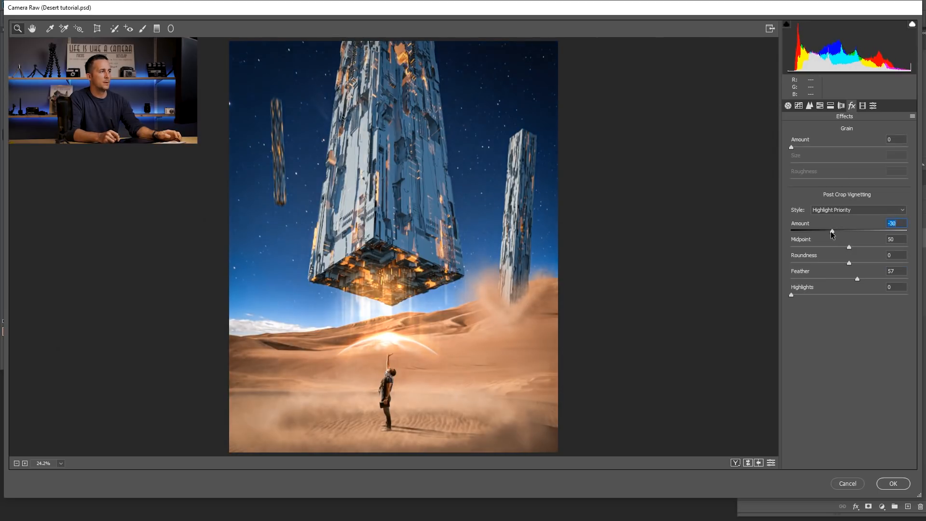
Shift the camera calibration hues, setting the Red Primary Hue to +17 and the Blue Primary Hue to -21.
click(863, 106)
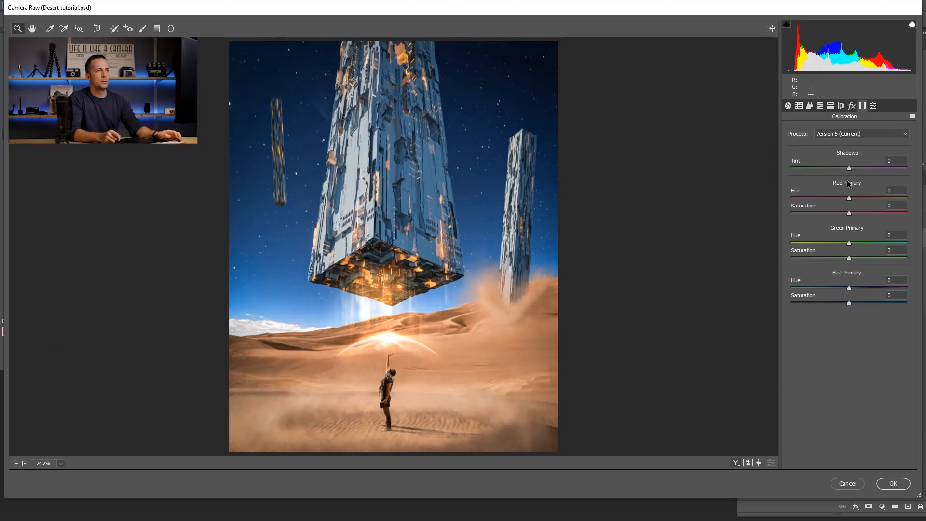
drag(855, 200, 858, 199)
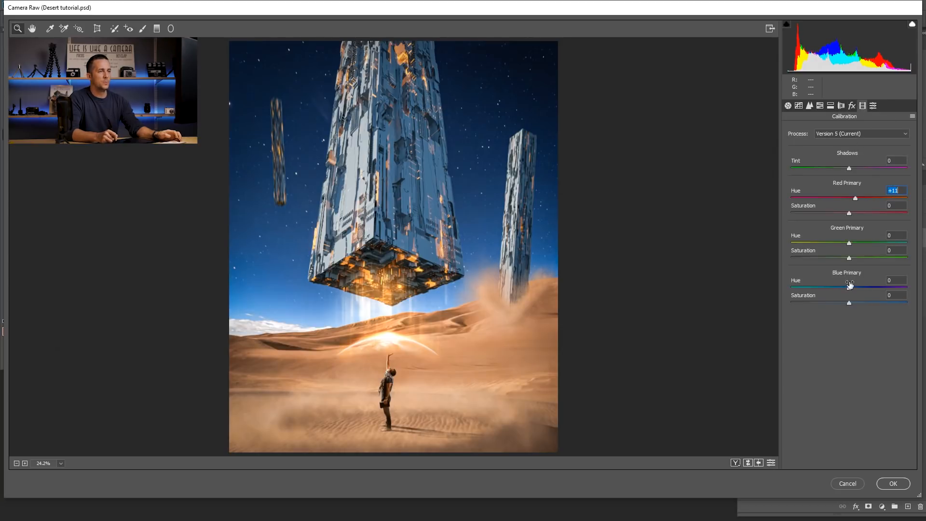
drag(849, 289, 841, 288)
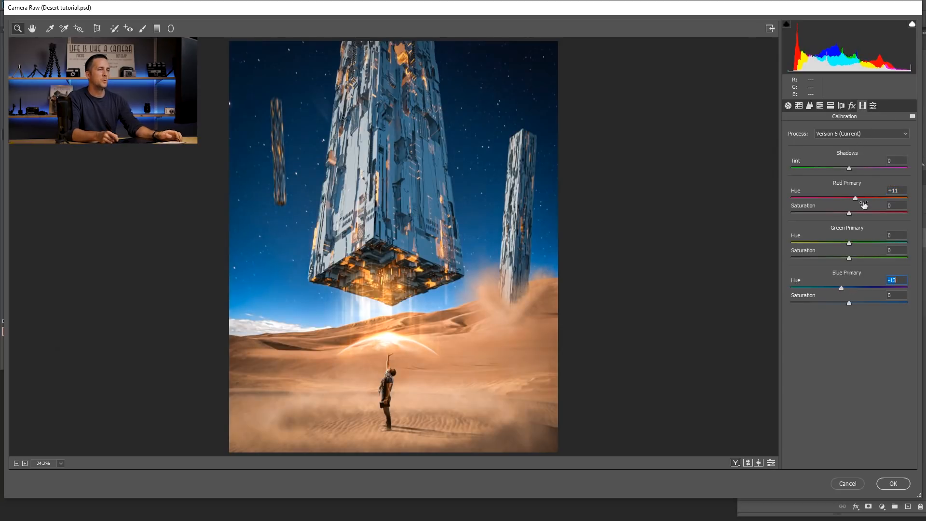
drag(855, 199, 861, 200)
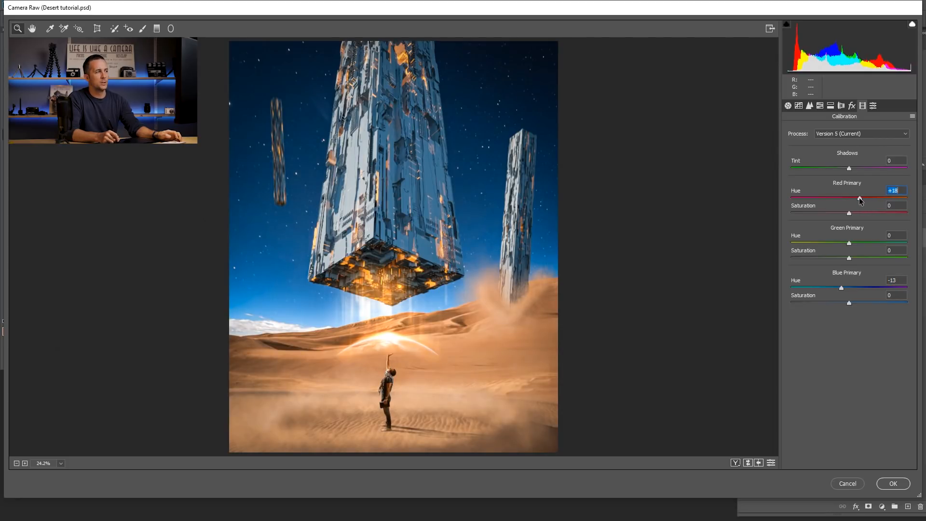
drag(841, 289, 827, 289)
drag(828, 289, 839, 289)
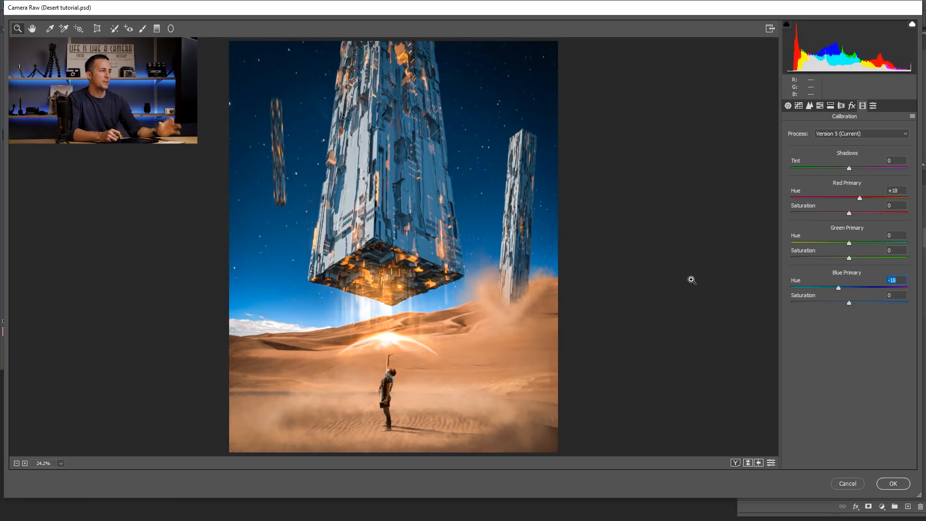
drag(840, 288, 837, 289)
drag(860, 198, 859, 198)
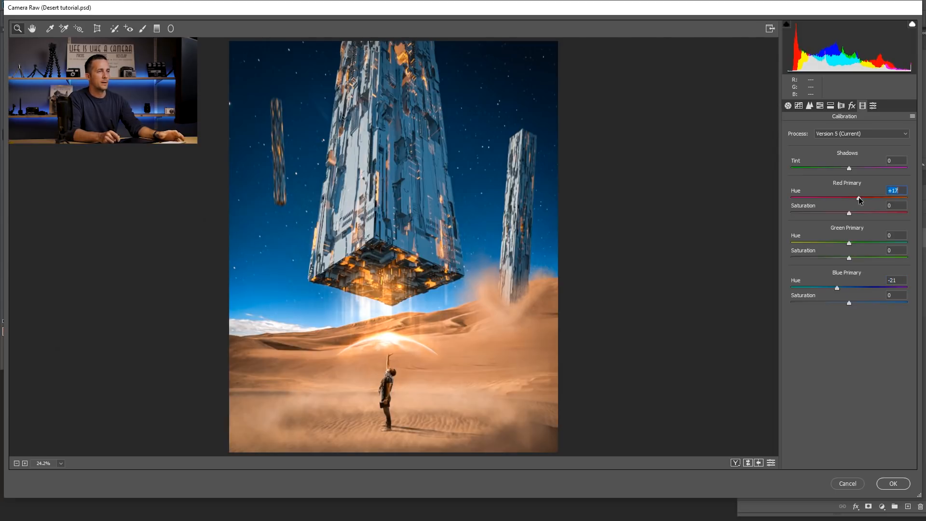
Sharpen the image with Amount 67, Radius 0.8 and Masking 72.
click(810, 106)
drag(838, 144, 843, 145)
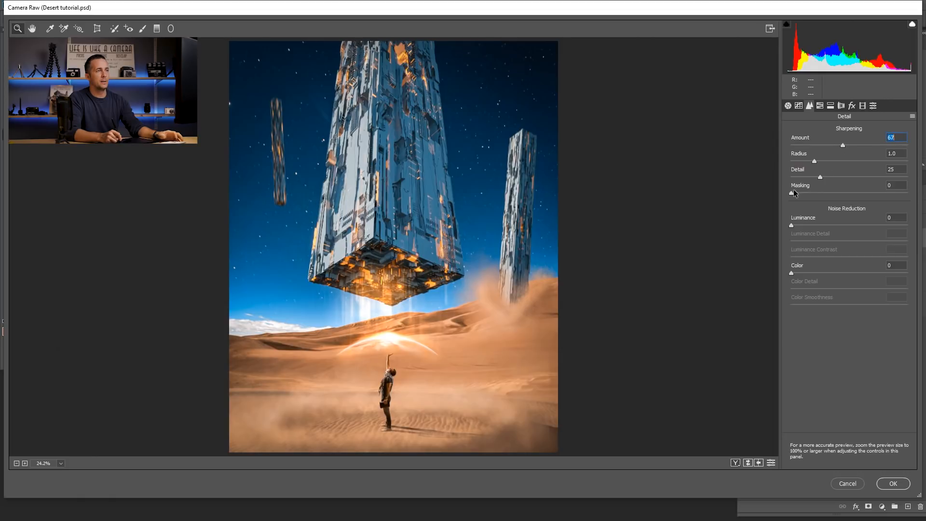
alt+drag(792, 193, 876, 198)
click(844, 145)
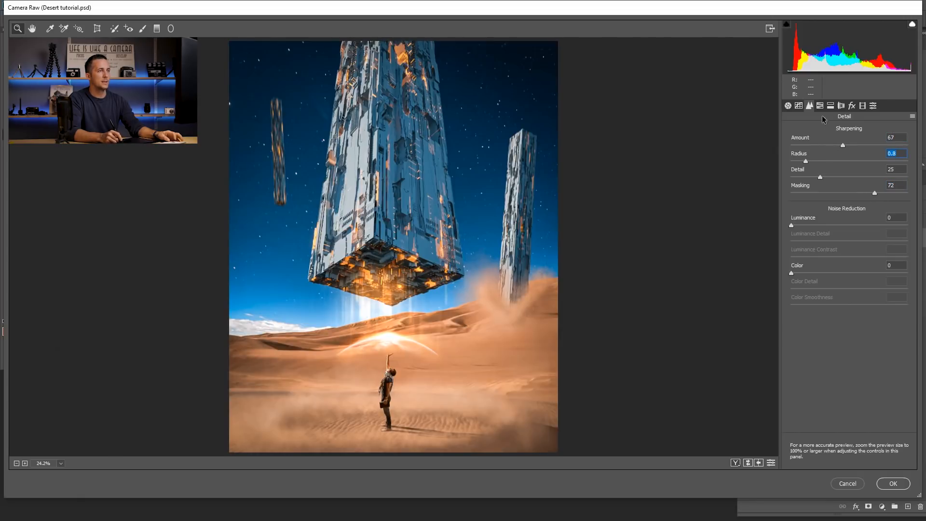
Split-tone the image with Highlights Hue 23 and Saturation 5, Shadows Hue 201 and Saturation 8, and Balance +73.
click(832, 106)
mouse_move(796, 160)
mouse_down()
mouse_move(808, 158)
mouse_move(798, 147)
mouse_up()
click(808, 161)
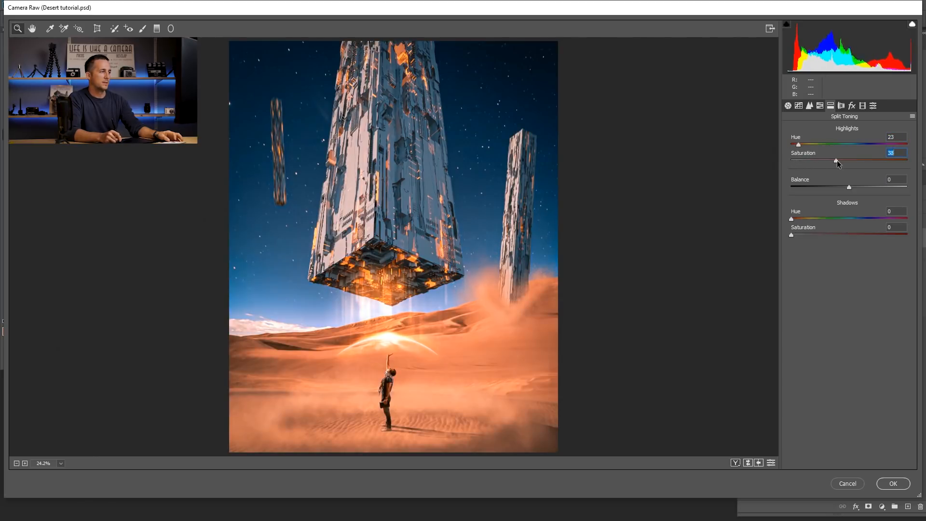
drag(809, 162, 799, 162)
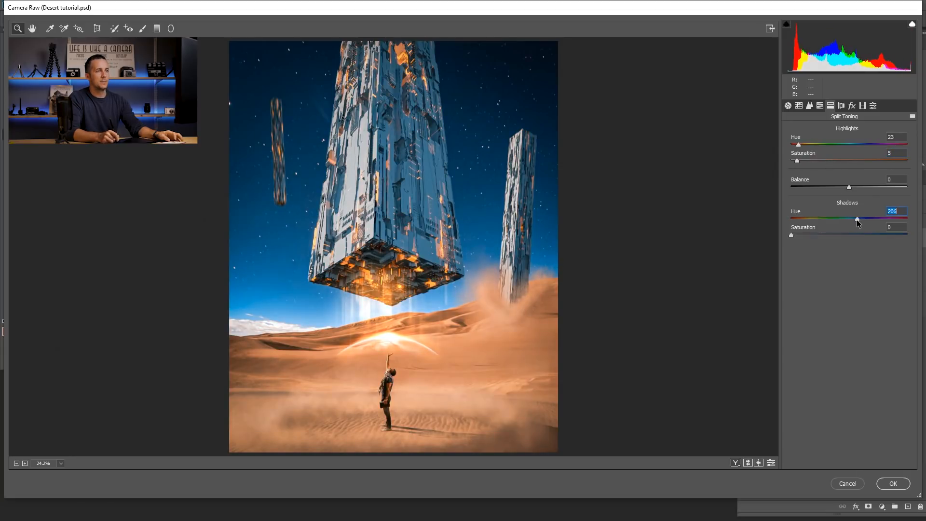
drag(796, 234, 819, 235)
drag(848, 186, 899, 189)
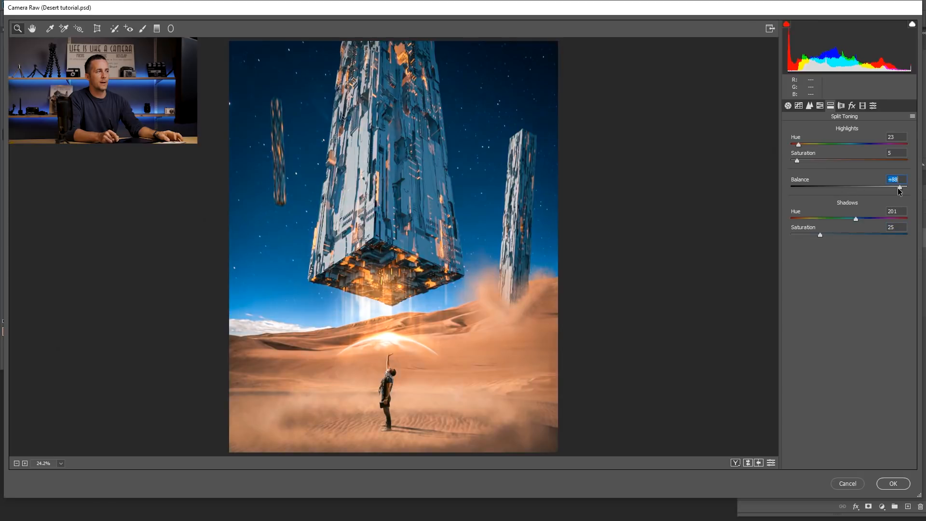
mouse_move(821, 234)
mouse_down()
mouse_move(884, 233)
mouse_move(803, 236)
mouse_up()
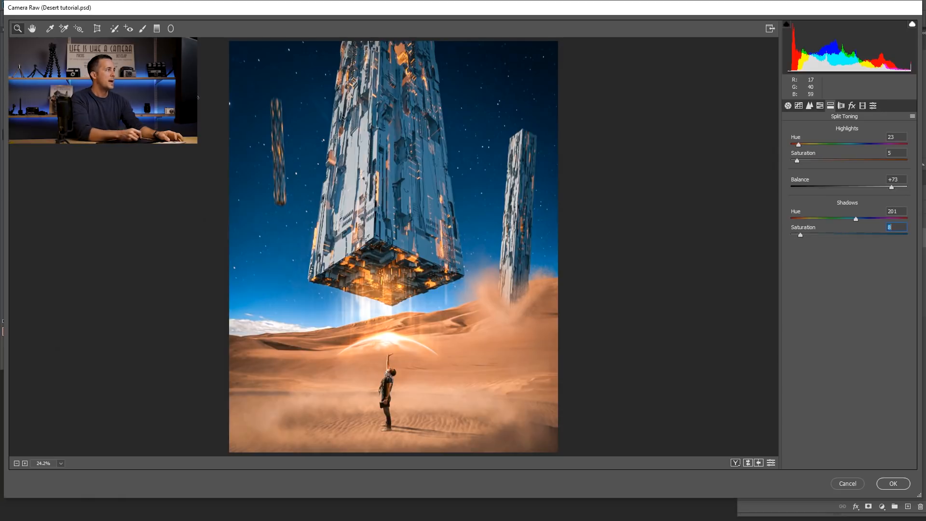
Reset the local correction settings and brighten the image from the left with a graduated filter at Exposure +0.50 and Shadows +56.
click(157, 29)
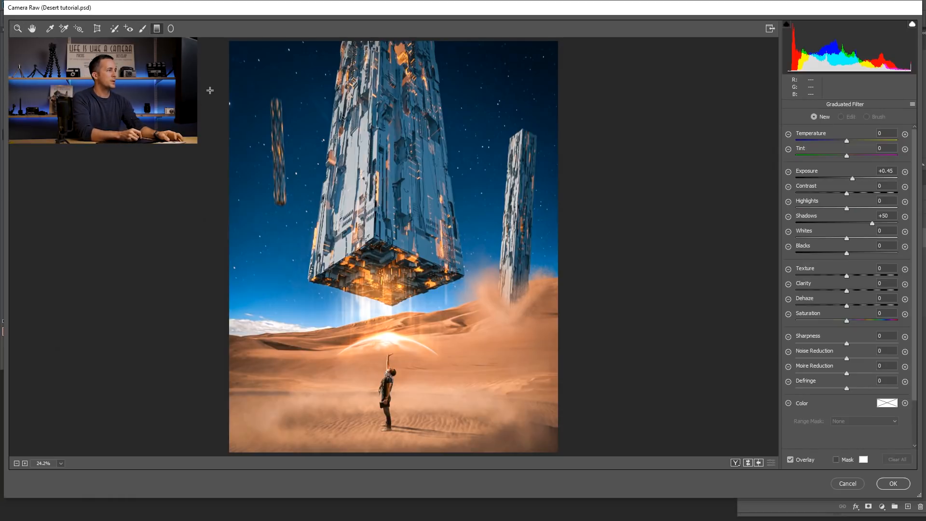
click(912, 105)
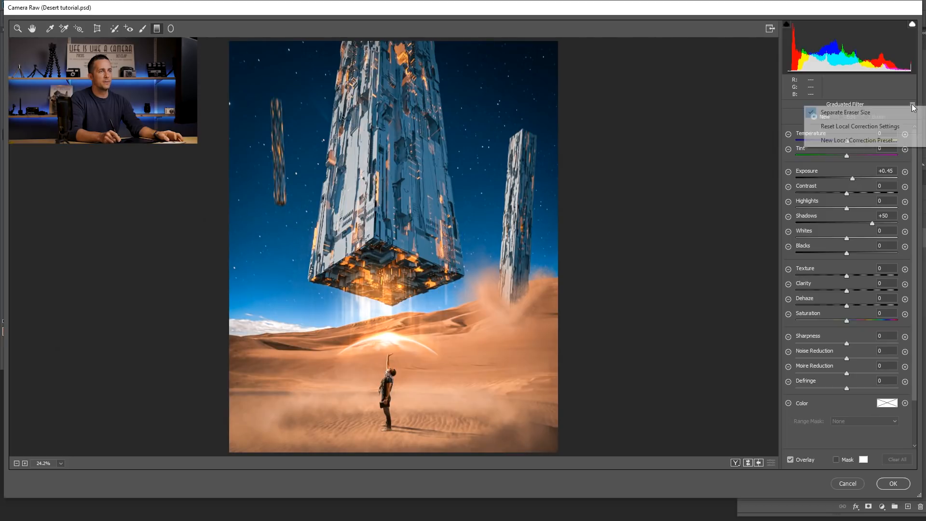
click(885, 127)
drag(194, 102, 424, 164)
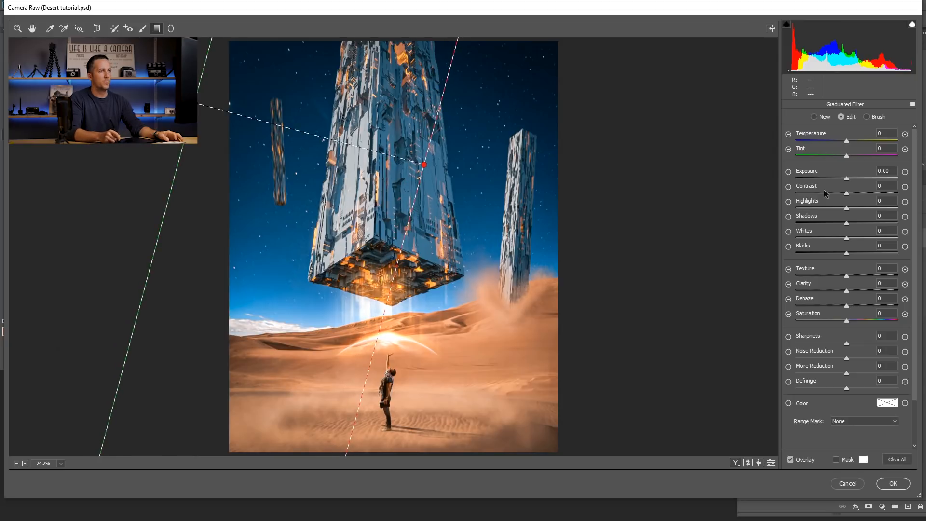
drag(851, 180, 850, 180)
drag(848, 221, 875, 221)
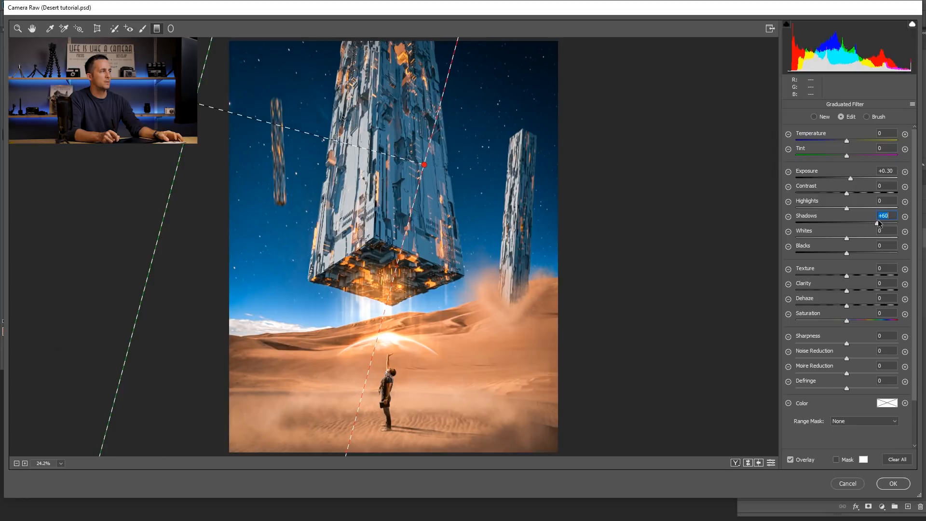
drag(851, 179, 855, 180)
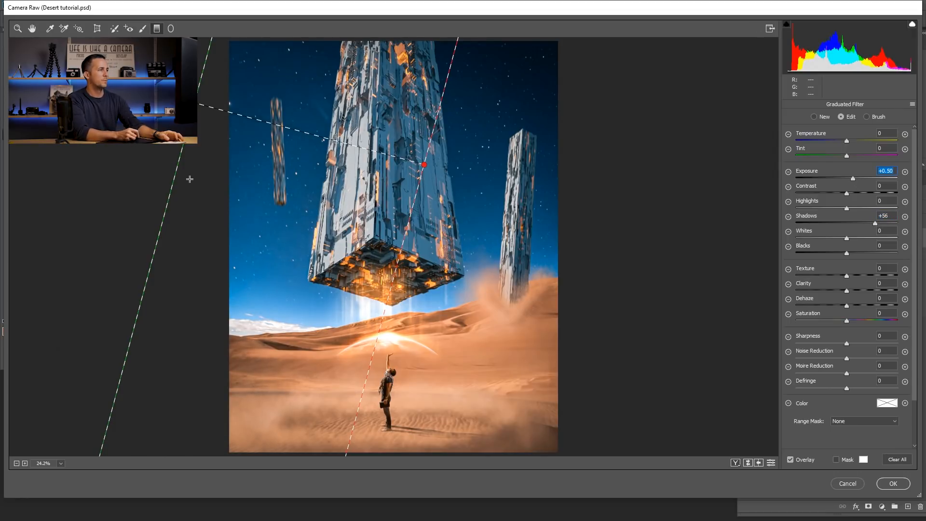
key(h)
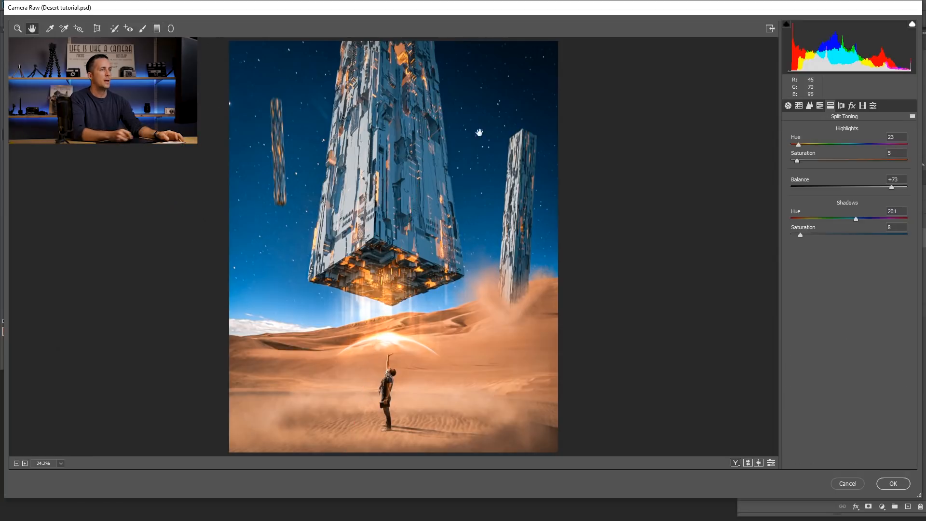
click(820, 106)
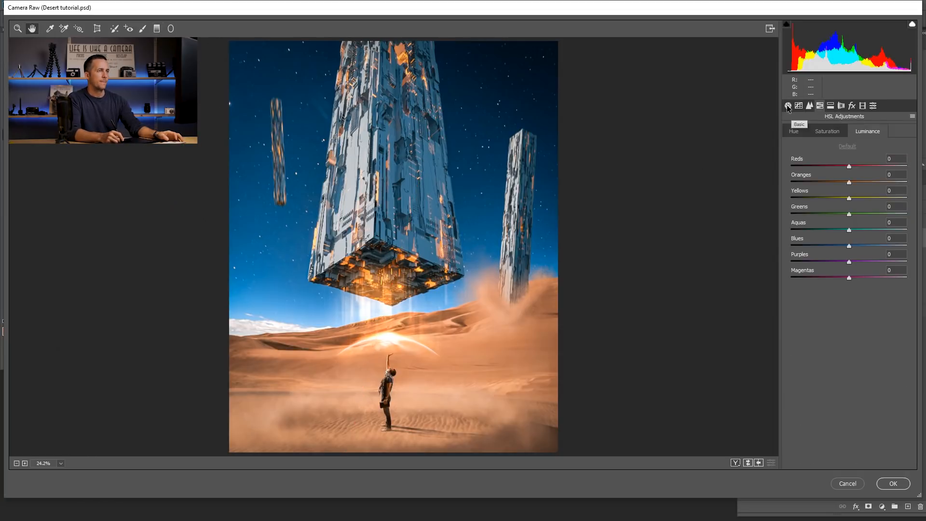
click(788, 106)
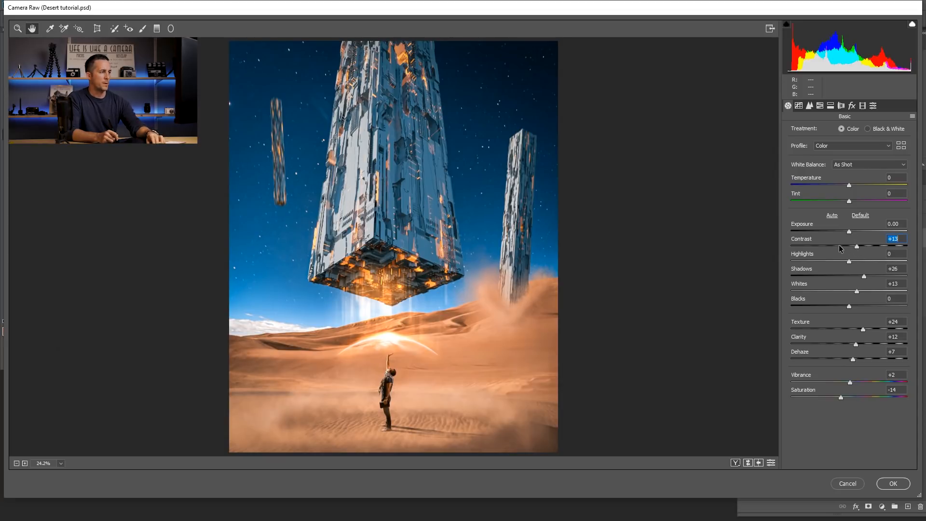
key(p)
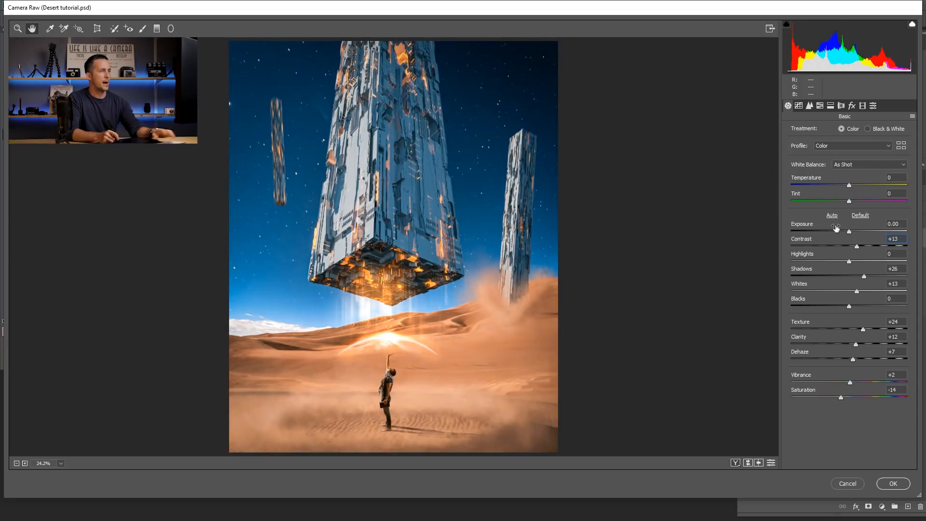
Lower the HSL saturation of Reds to -3 and Oranges to -7, and apply the Camera Raw Filter.
click(824, 107)
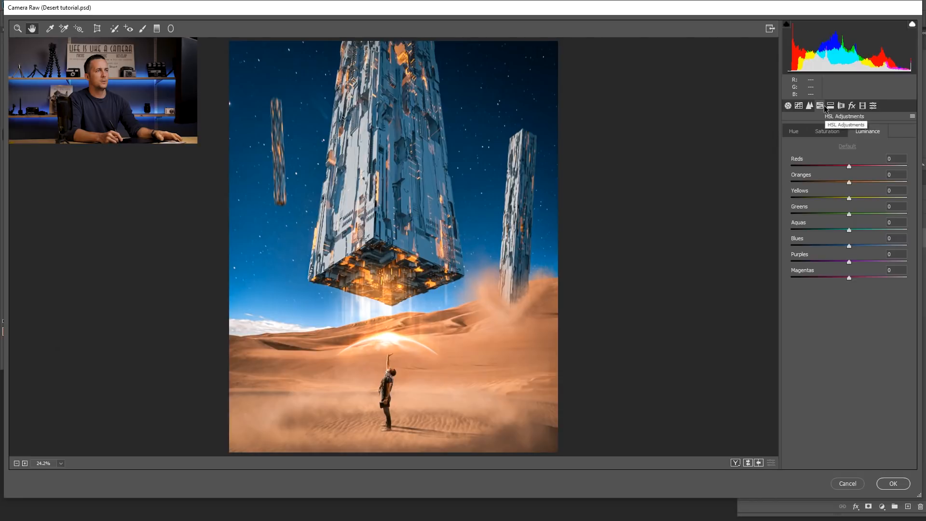
click(827, 131)
mouse_move(850, 182)
mouse_down()
mouse_move(837, 183)
mouse_move(847, 167)
mouse_up()
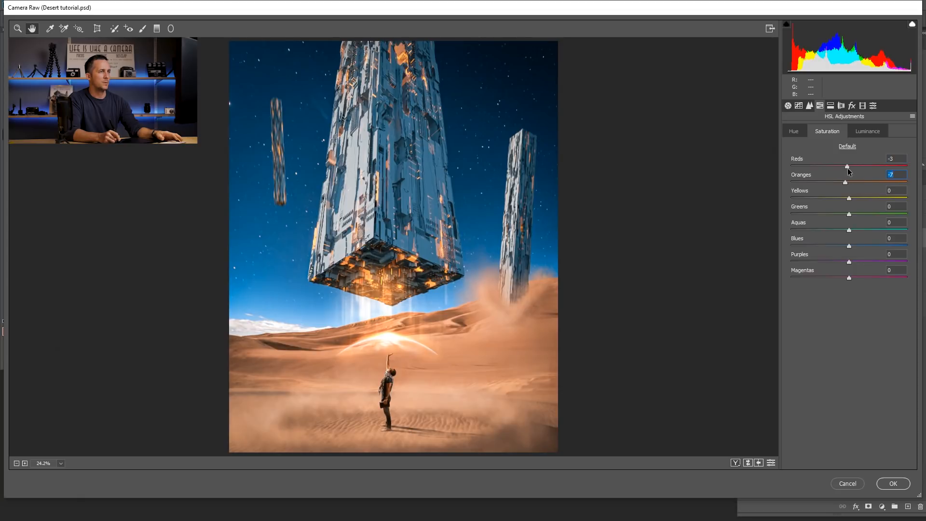
click(891, 482)
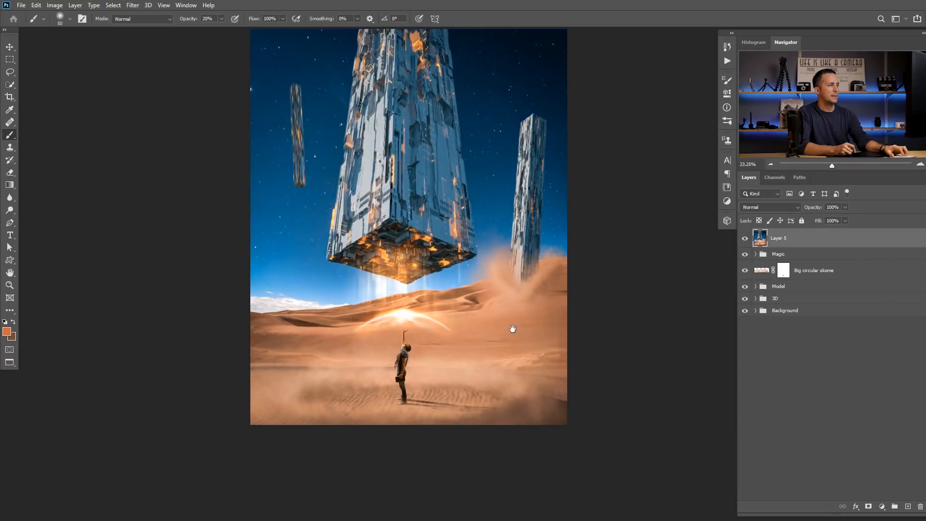
Compare the composite with and without the graded Layer 5 by hiding and showing that layer.
click(745, 238)
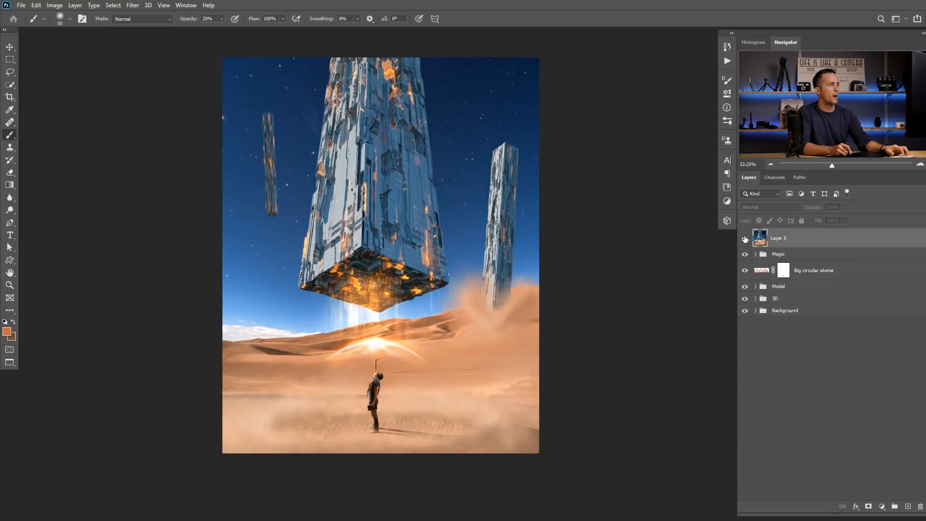
click(745, 239)
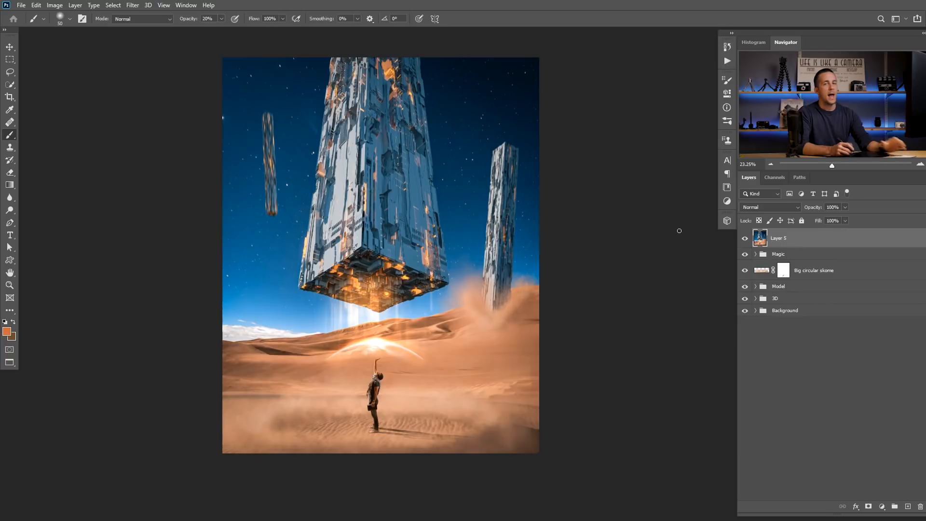